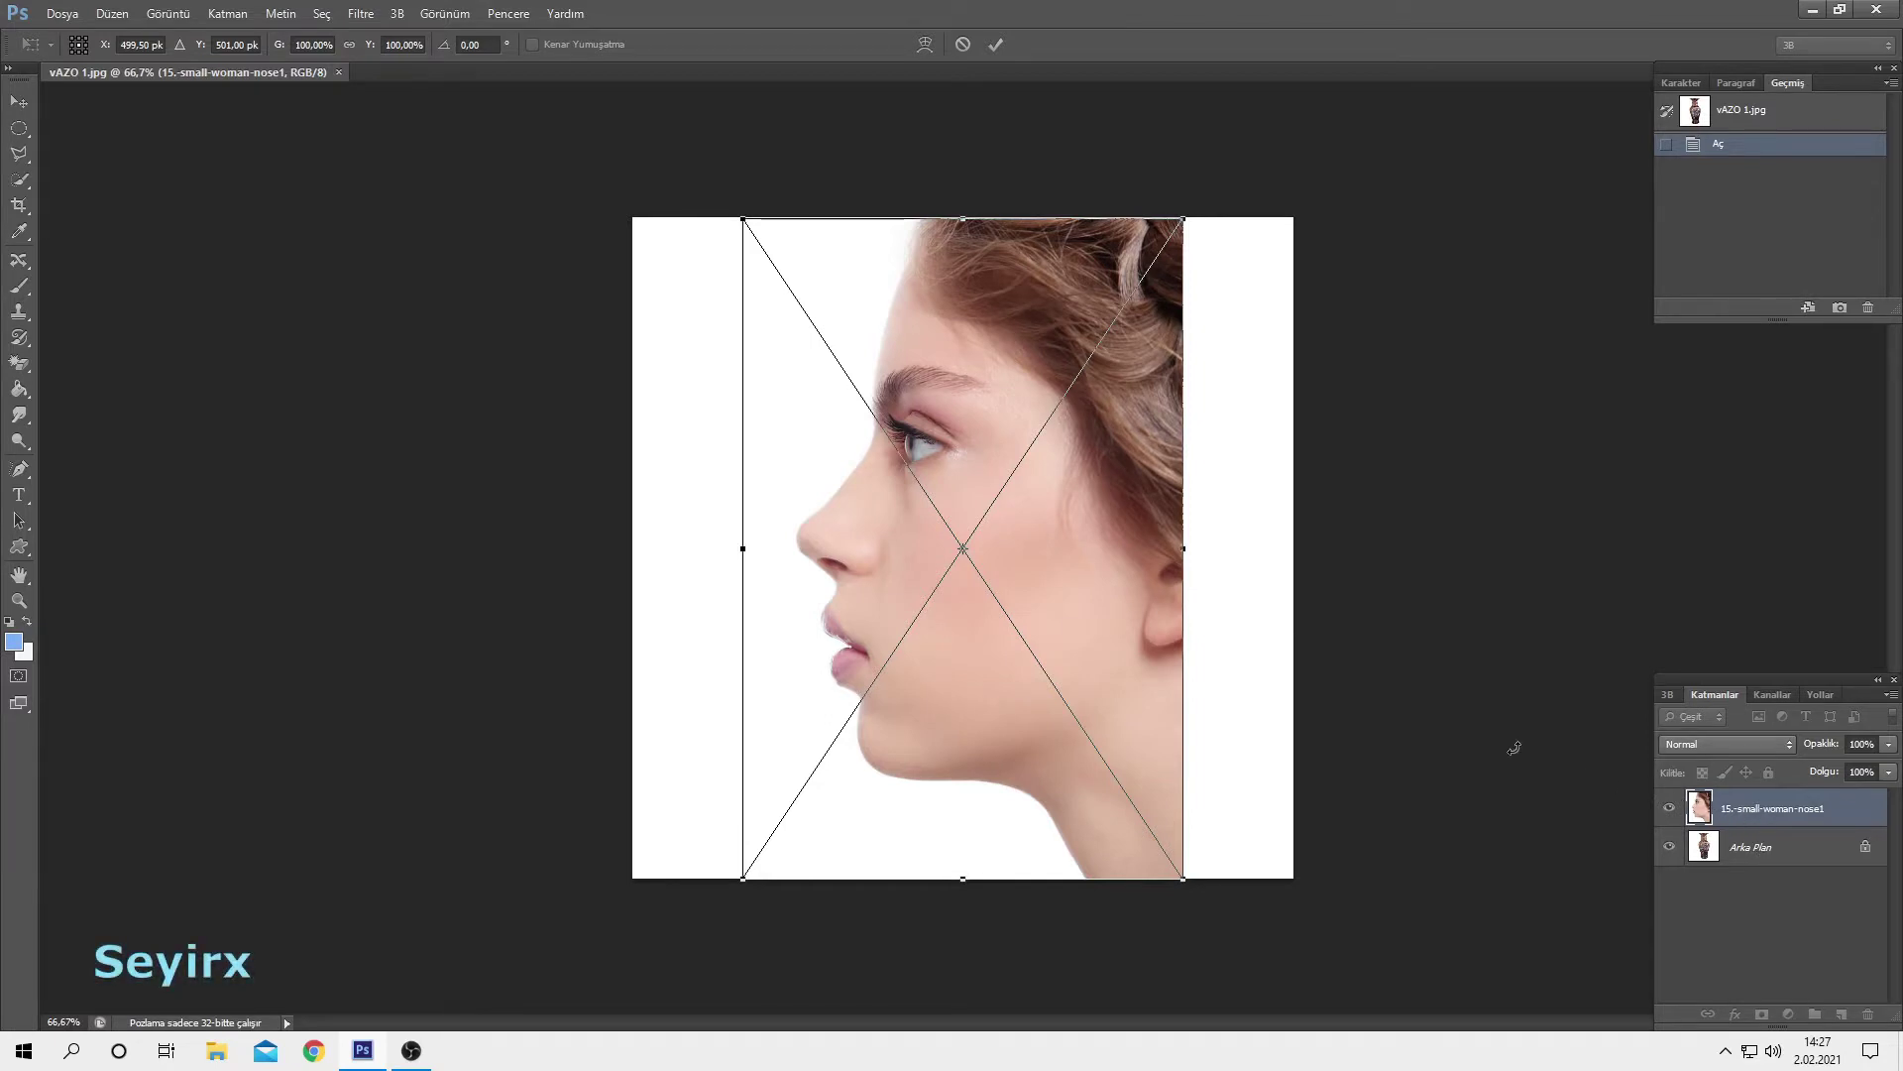
Commit the placed woman photo over the vase and shift it to the left
key("Return")
key("b")
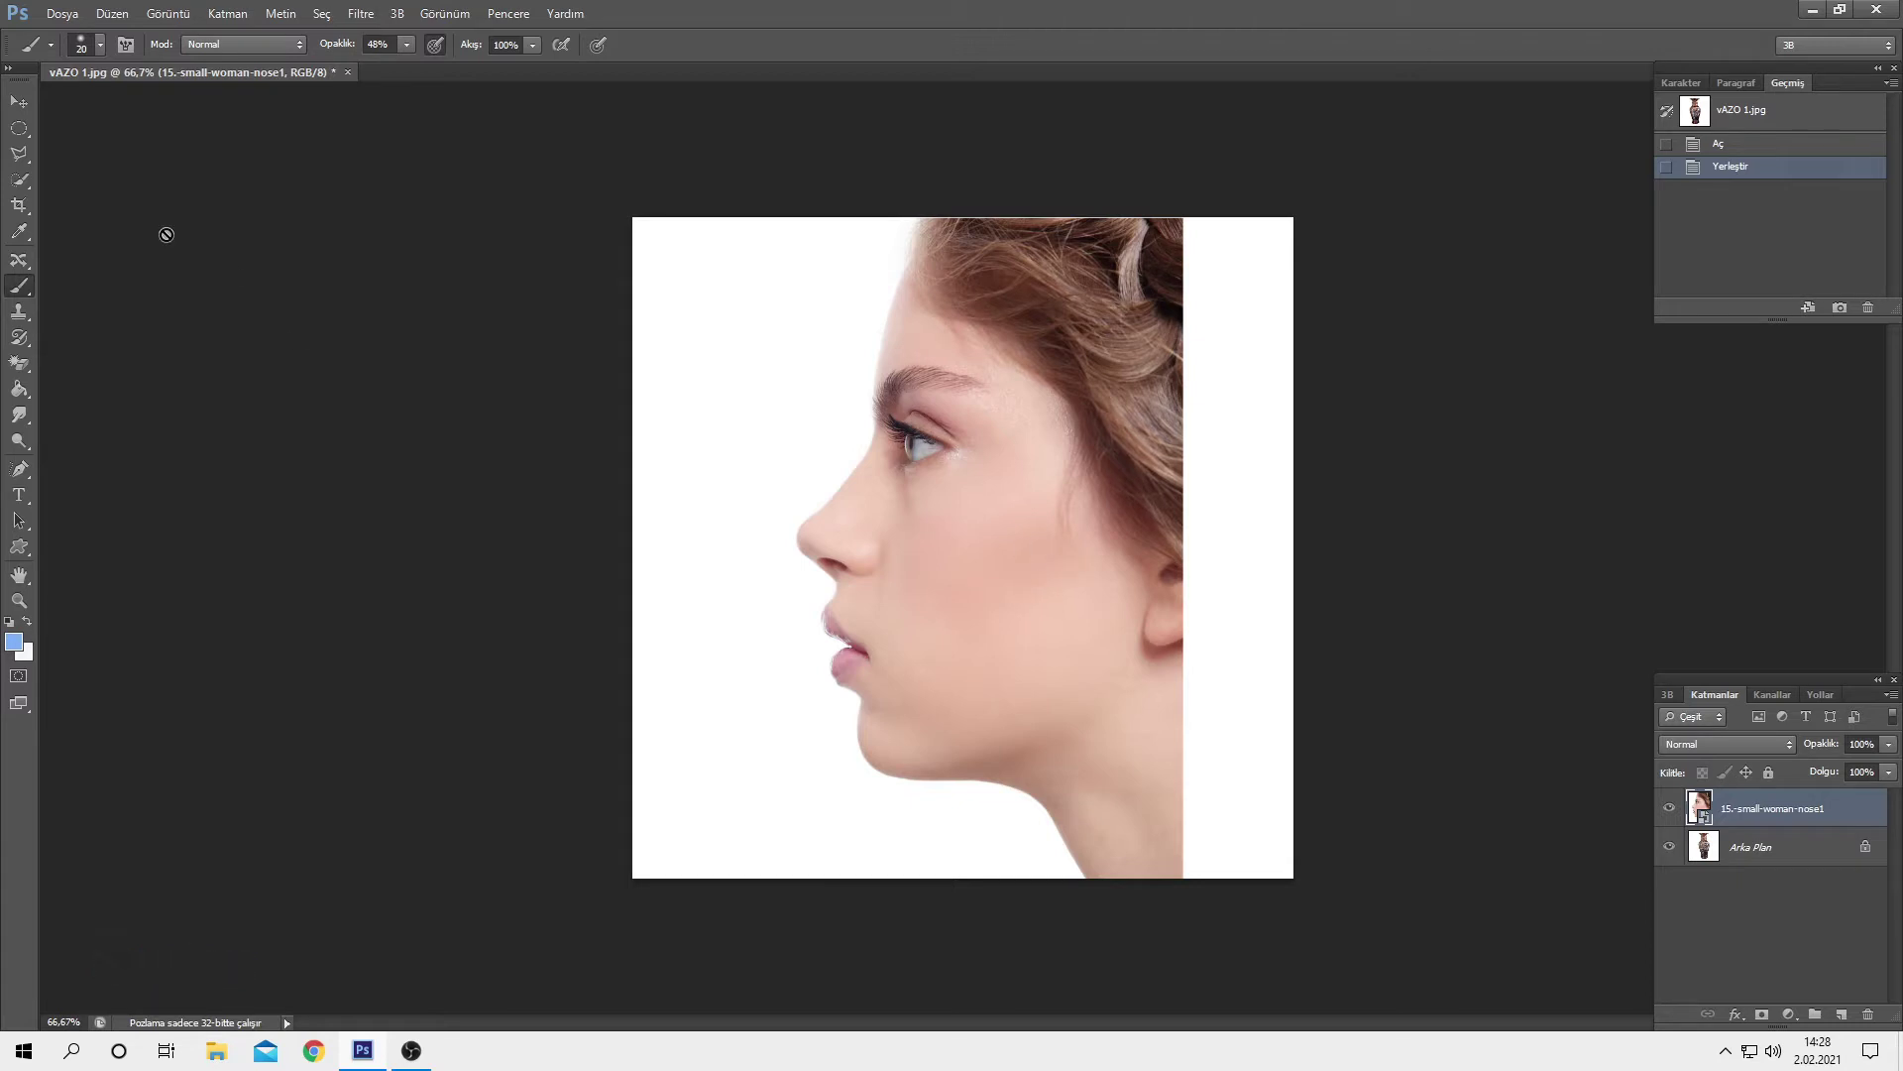
left_click(19, 101)
left_click_drag(939, 570, 656, 597)
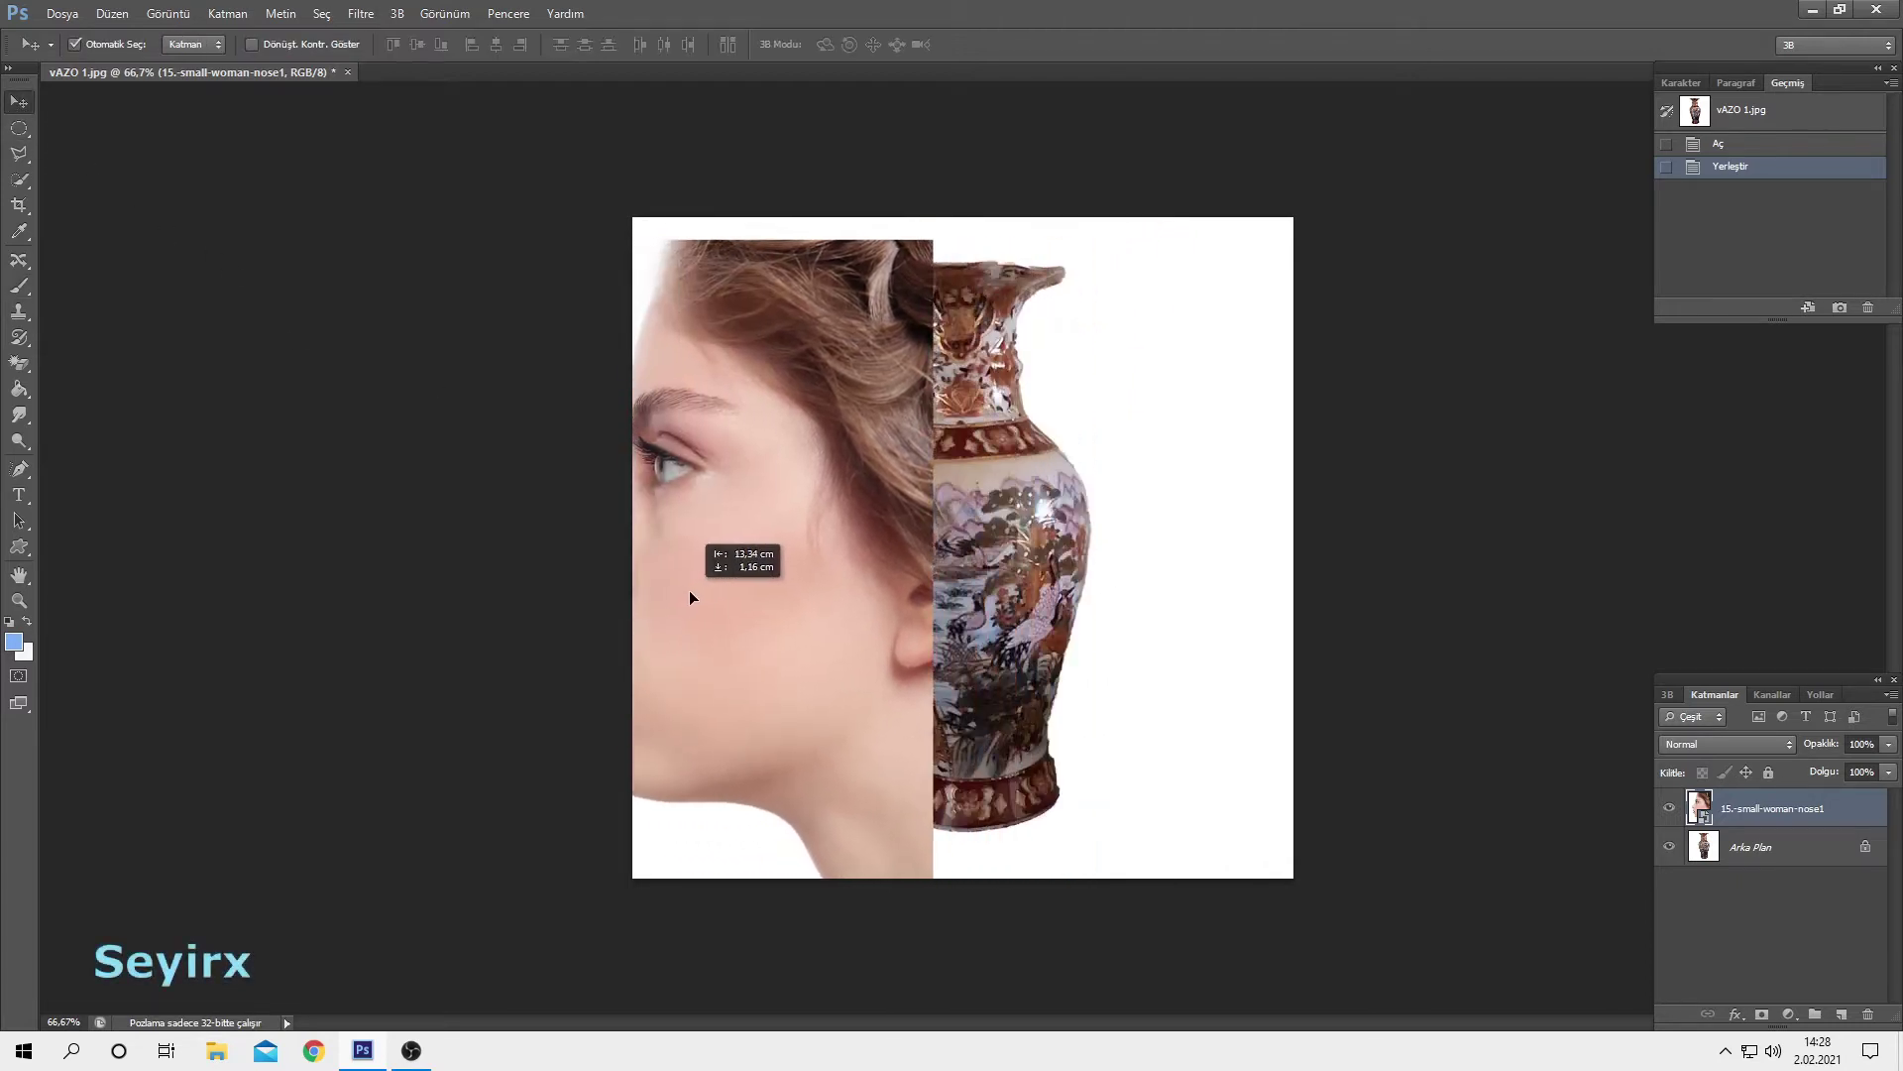
Move the woman photo back over the vase and set her layer opacity to 59%
mouse_move(657, 597)
left_mouse_down()
mouse_move(807, 587)
mouse_move(747, 585)
mouse_move(867, 612)
left_mouse_up()
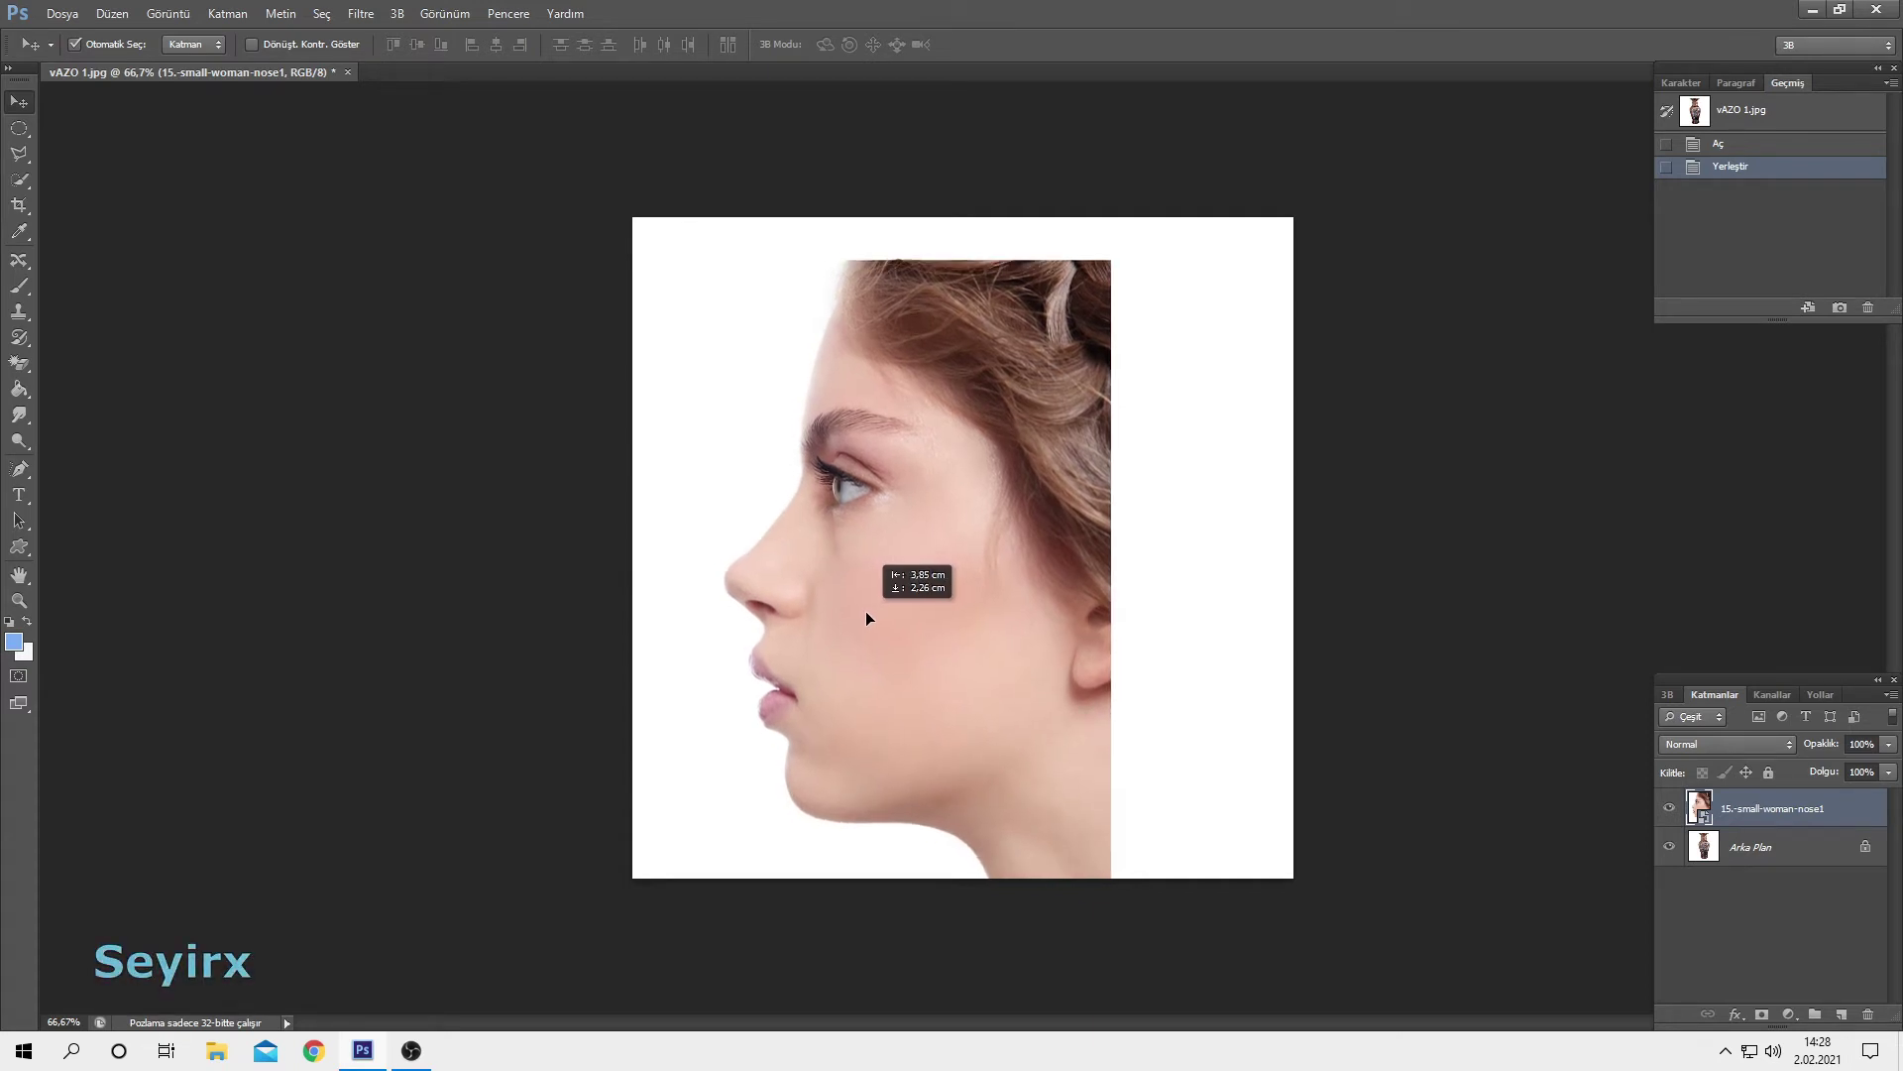
left_click_drag(866, 613, 867, 613)
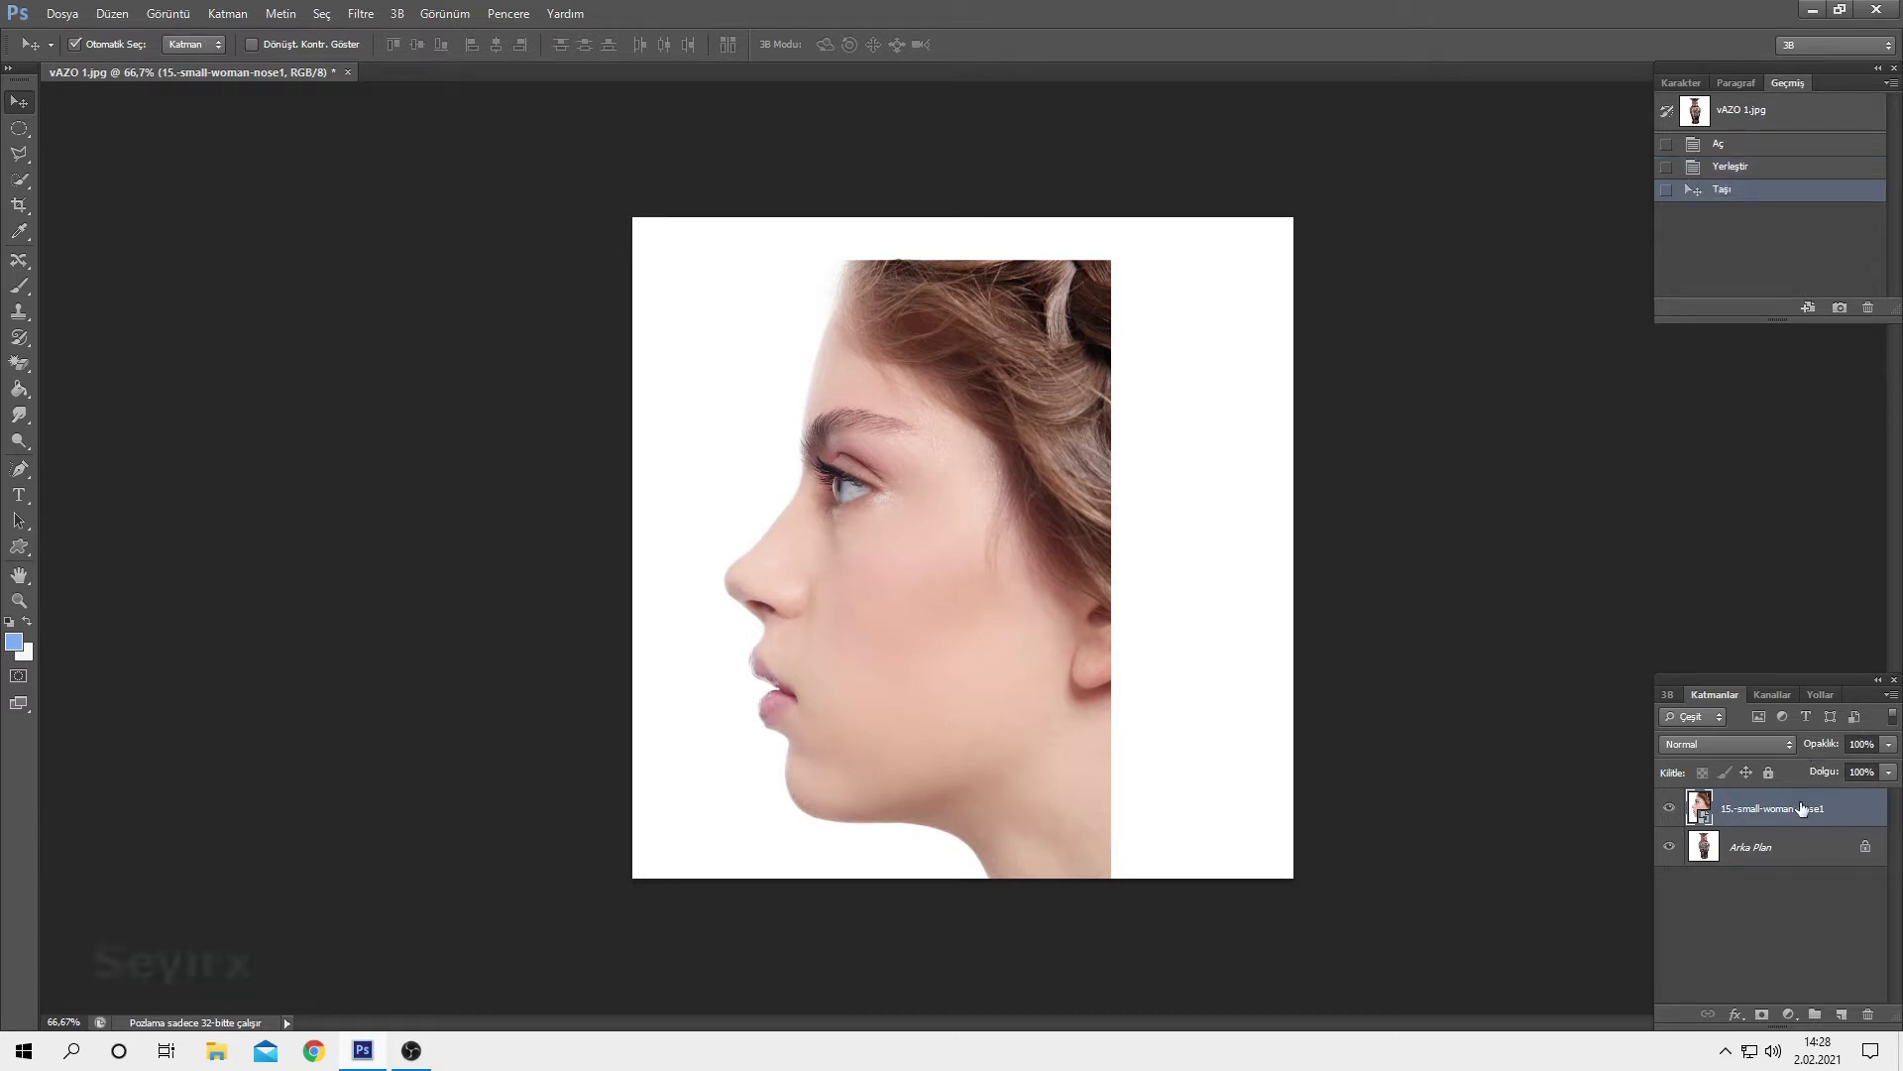
left_click_drag(1826, 746, 1786, 750)
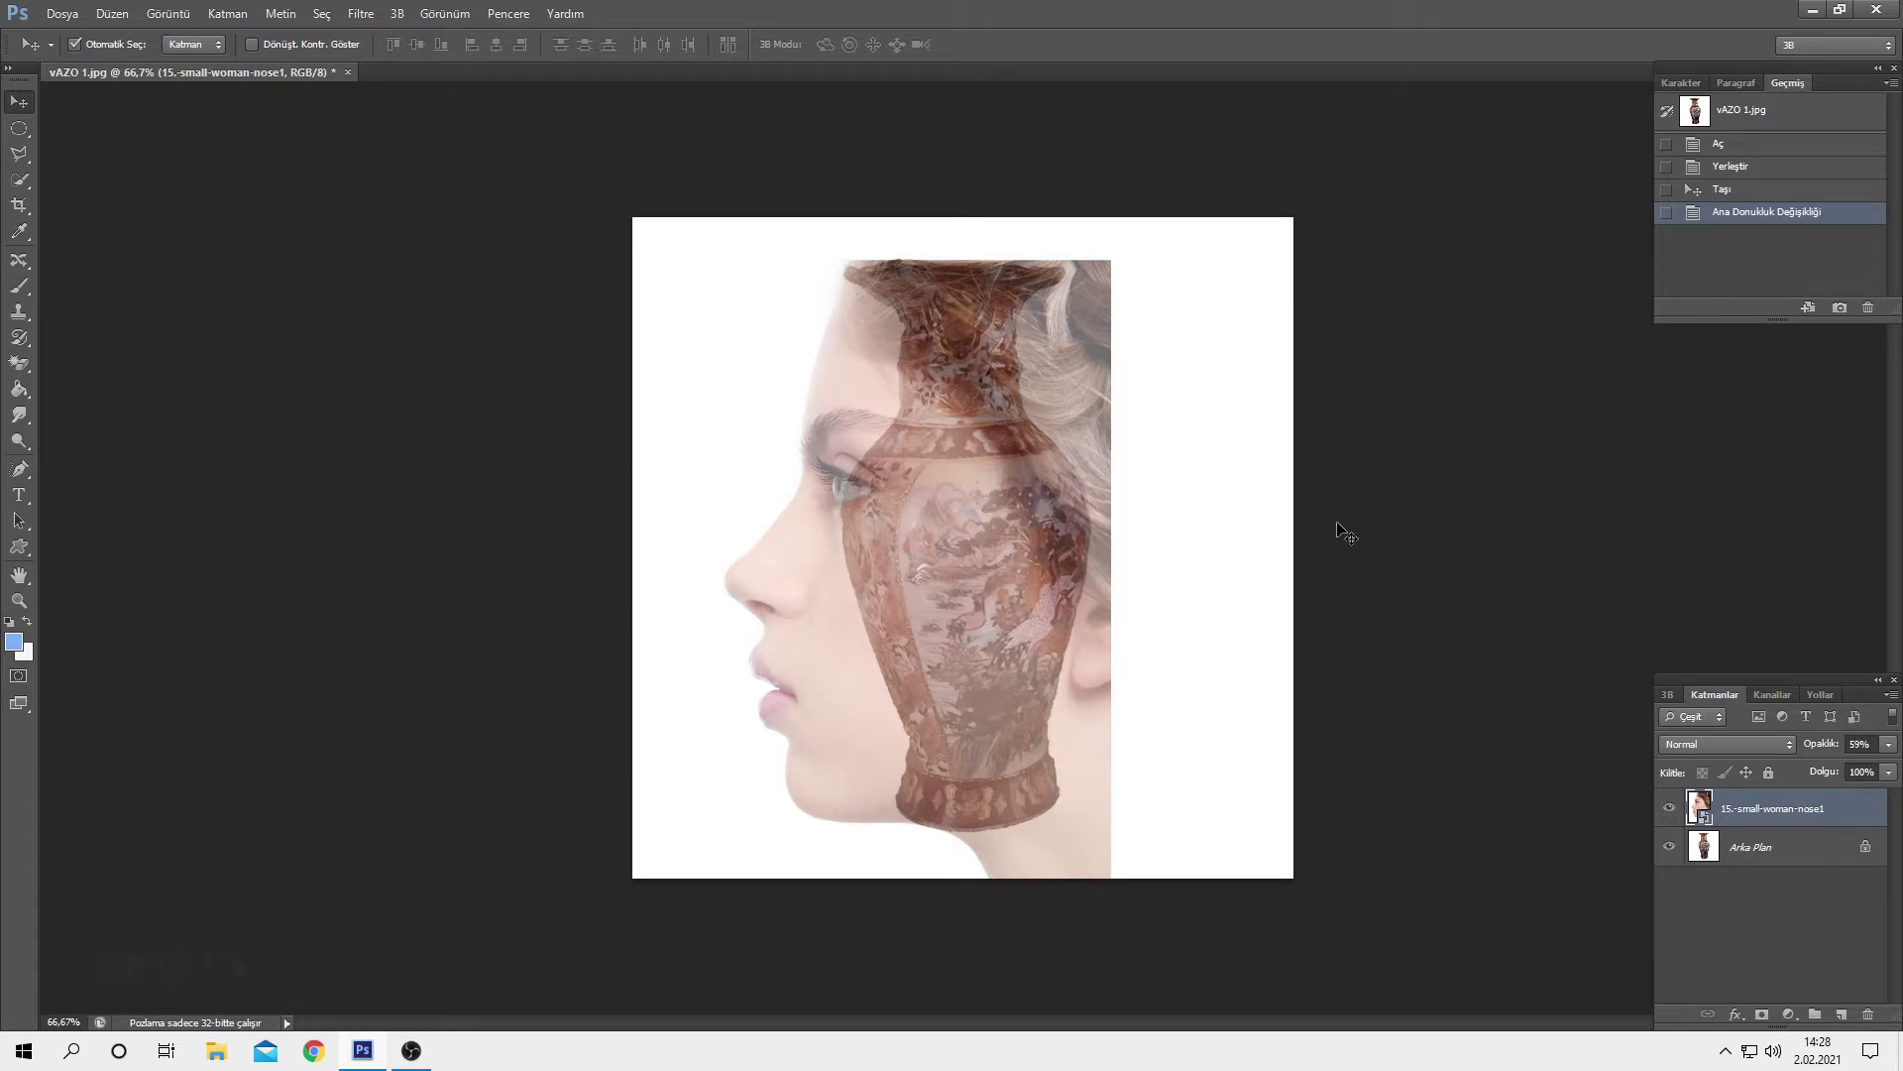
Free-transform the woman layer: rotate about -4°, stretch it vertically, reposition, and commit
key("ctrl+t")
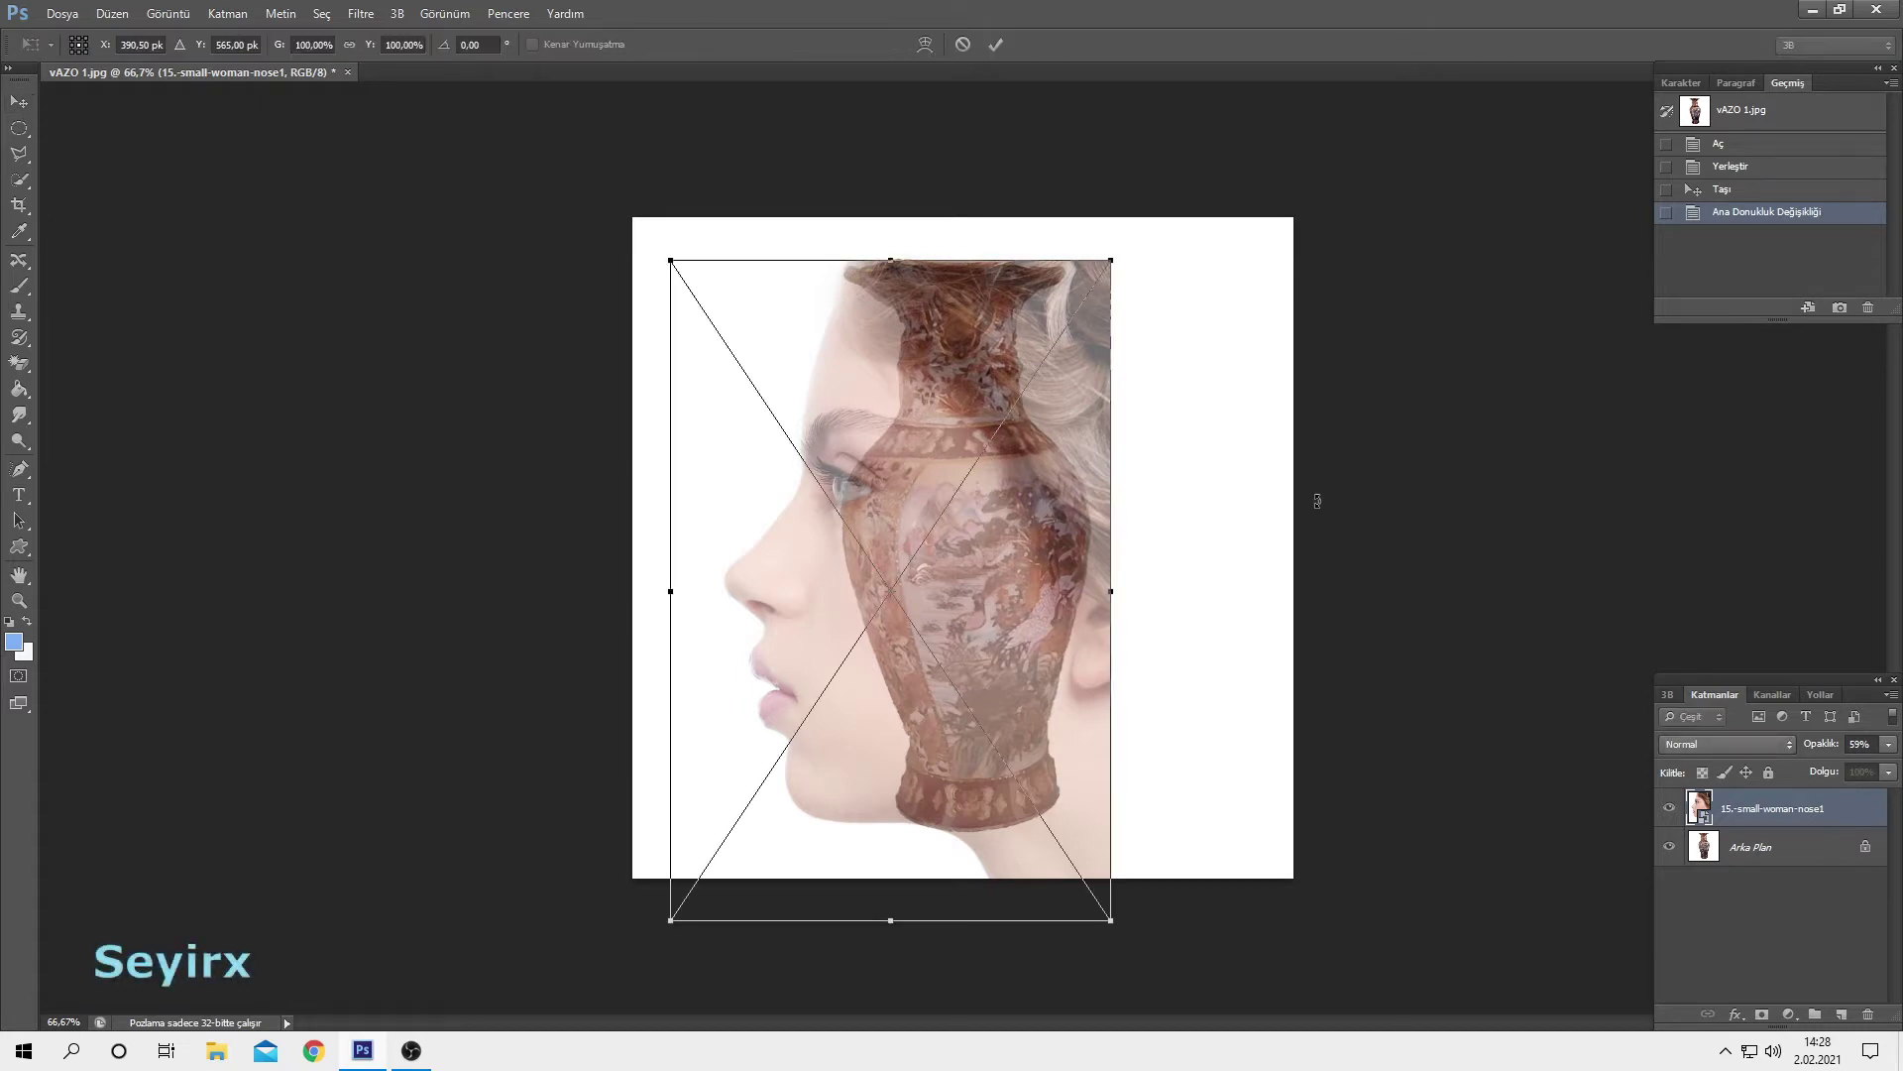
left_click_drag(1143, 252, 1121, 231)
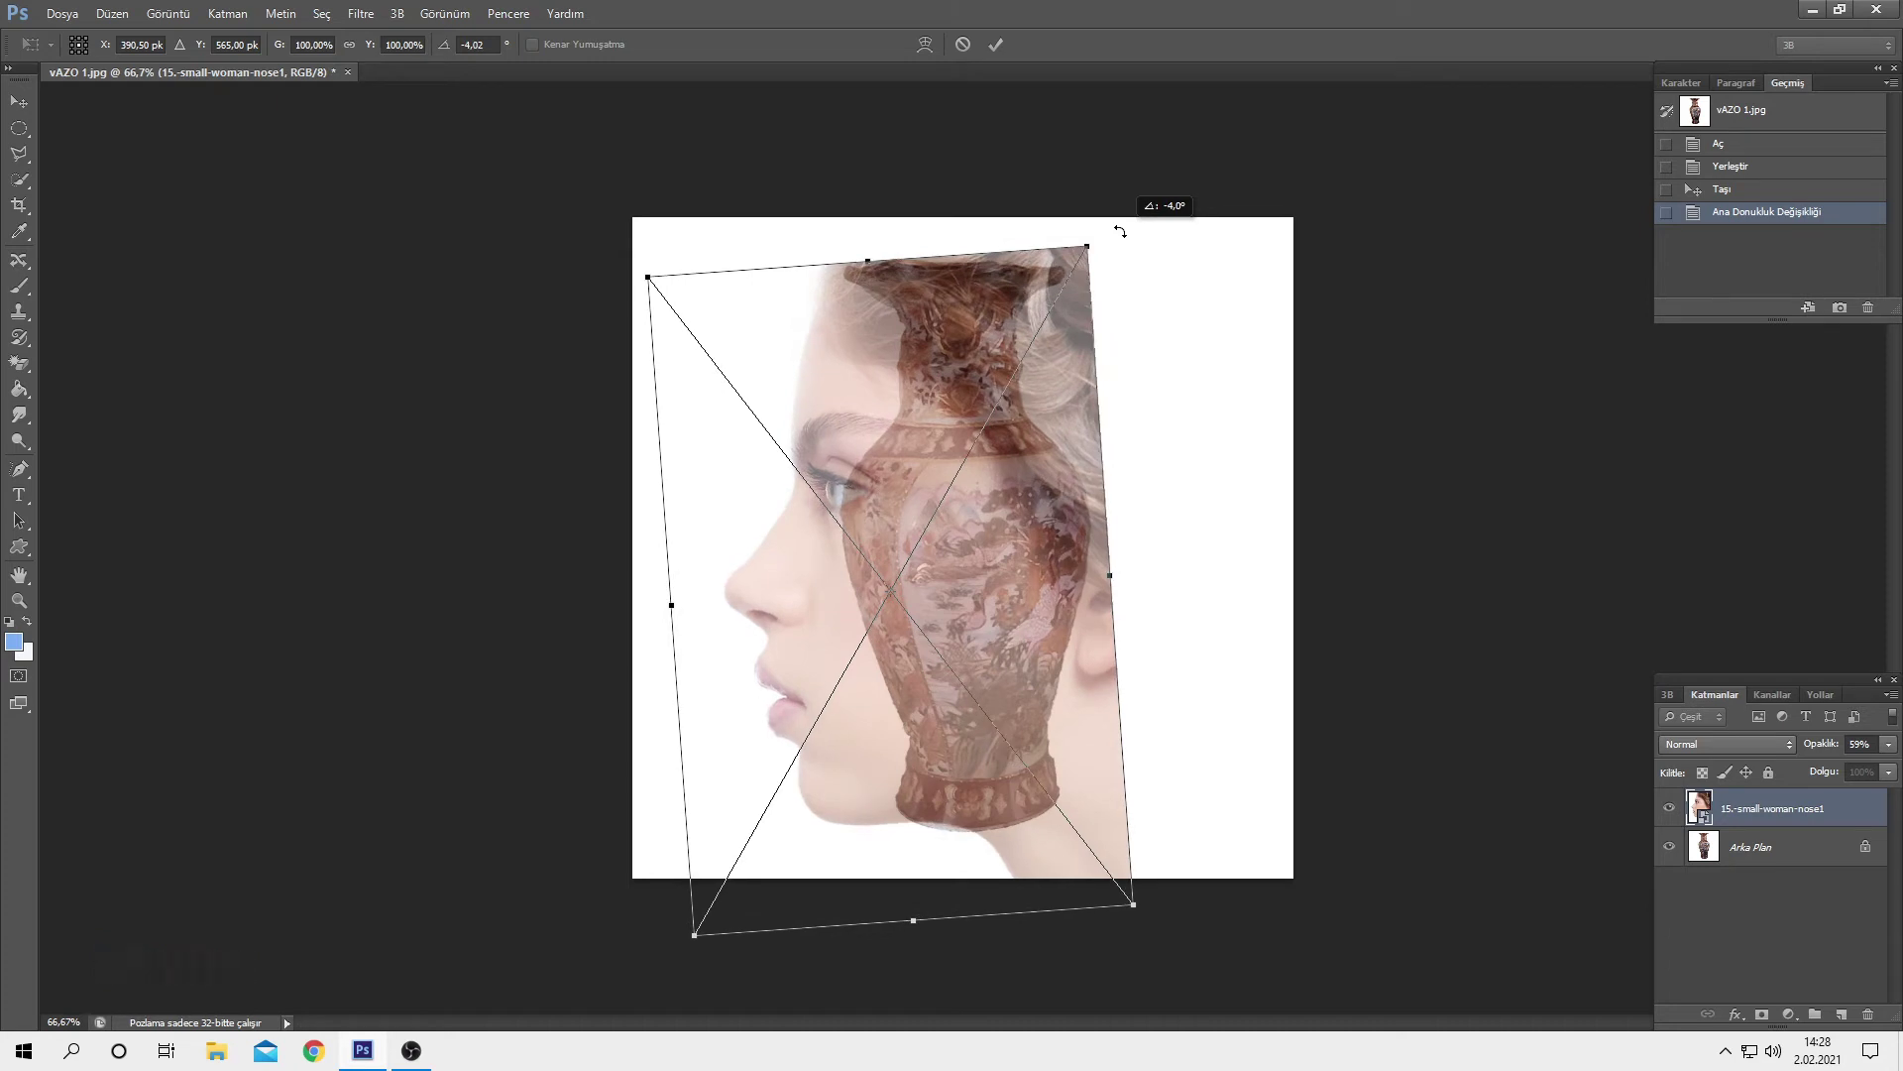
left_click_drag(972, 513, 960, 490)
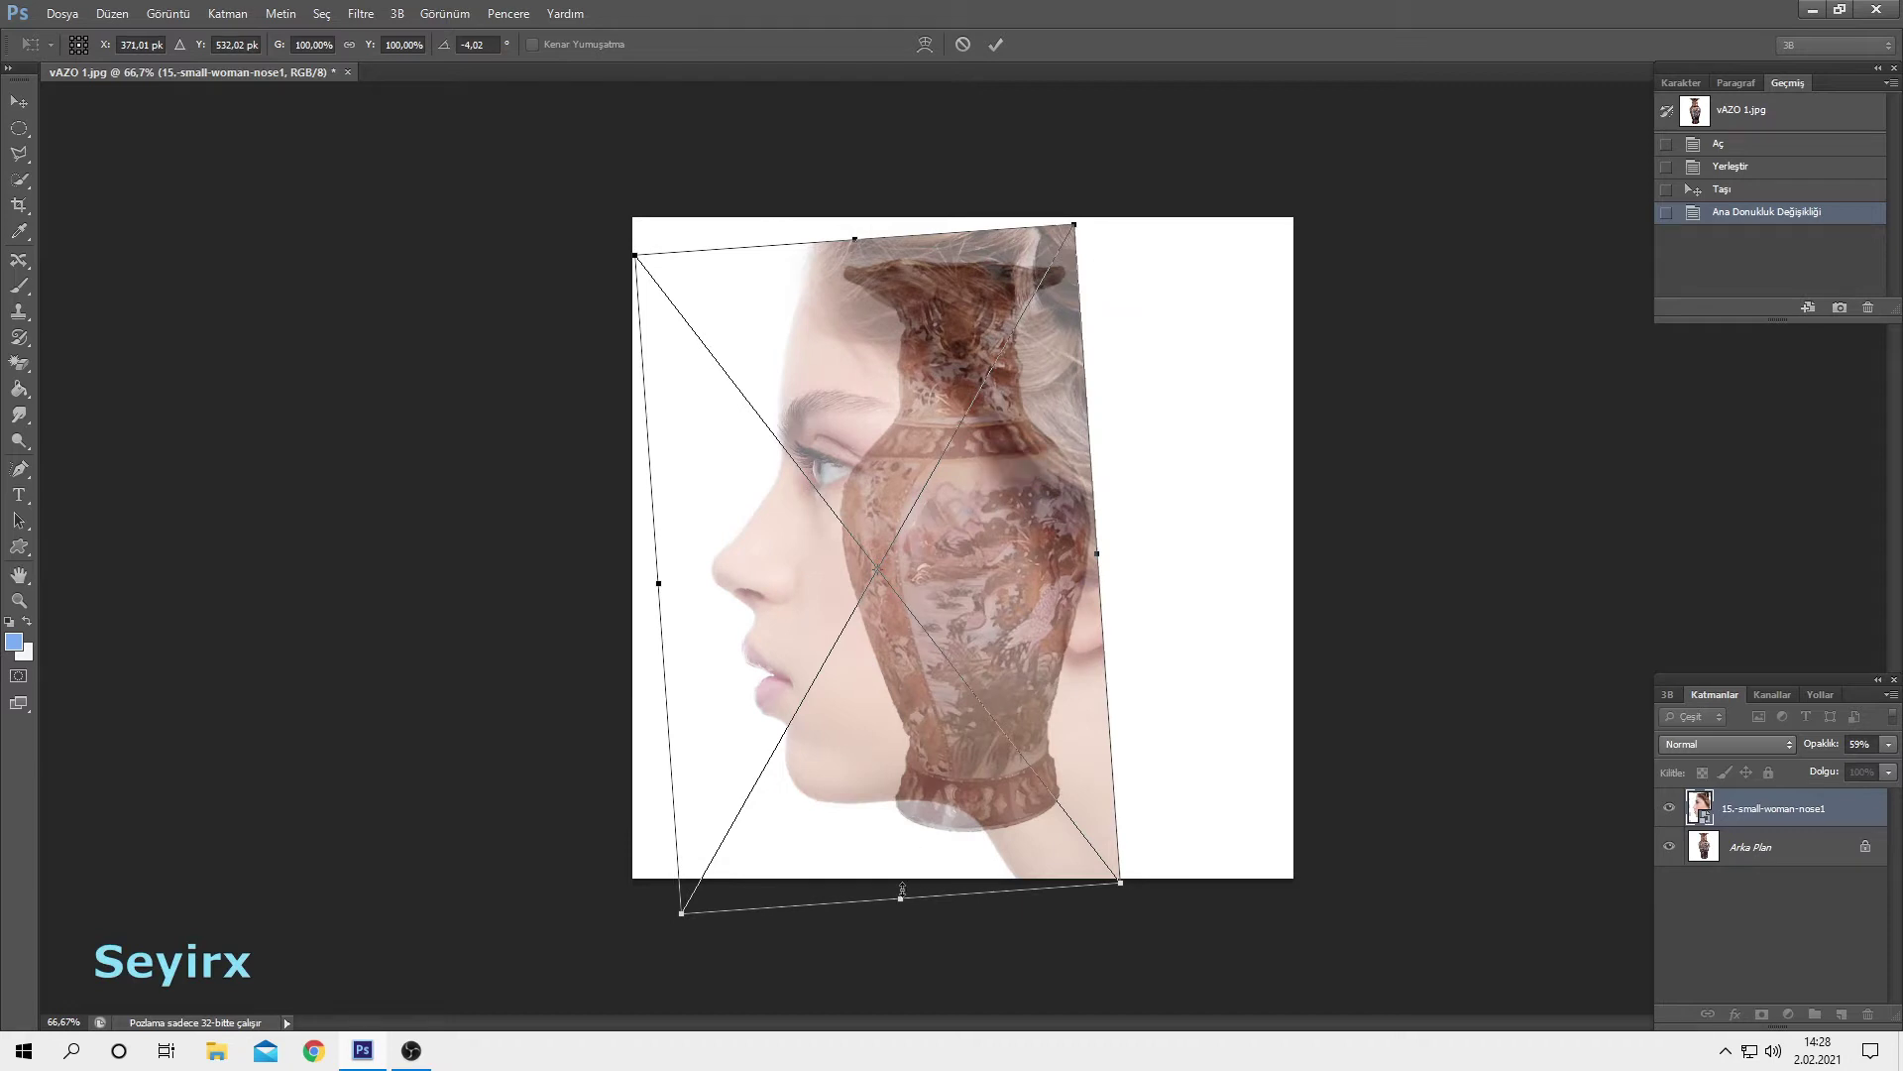
left_click_drag(898, 900, 897, 930)
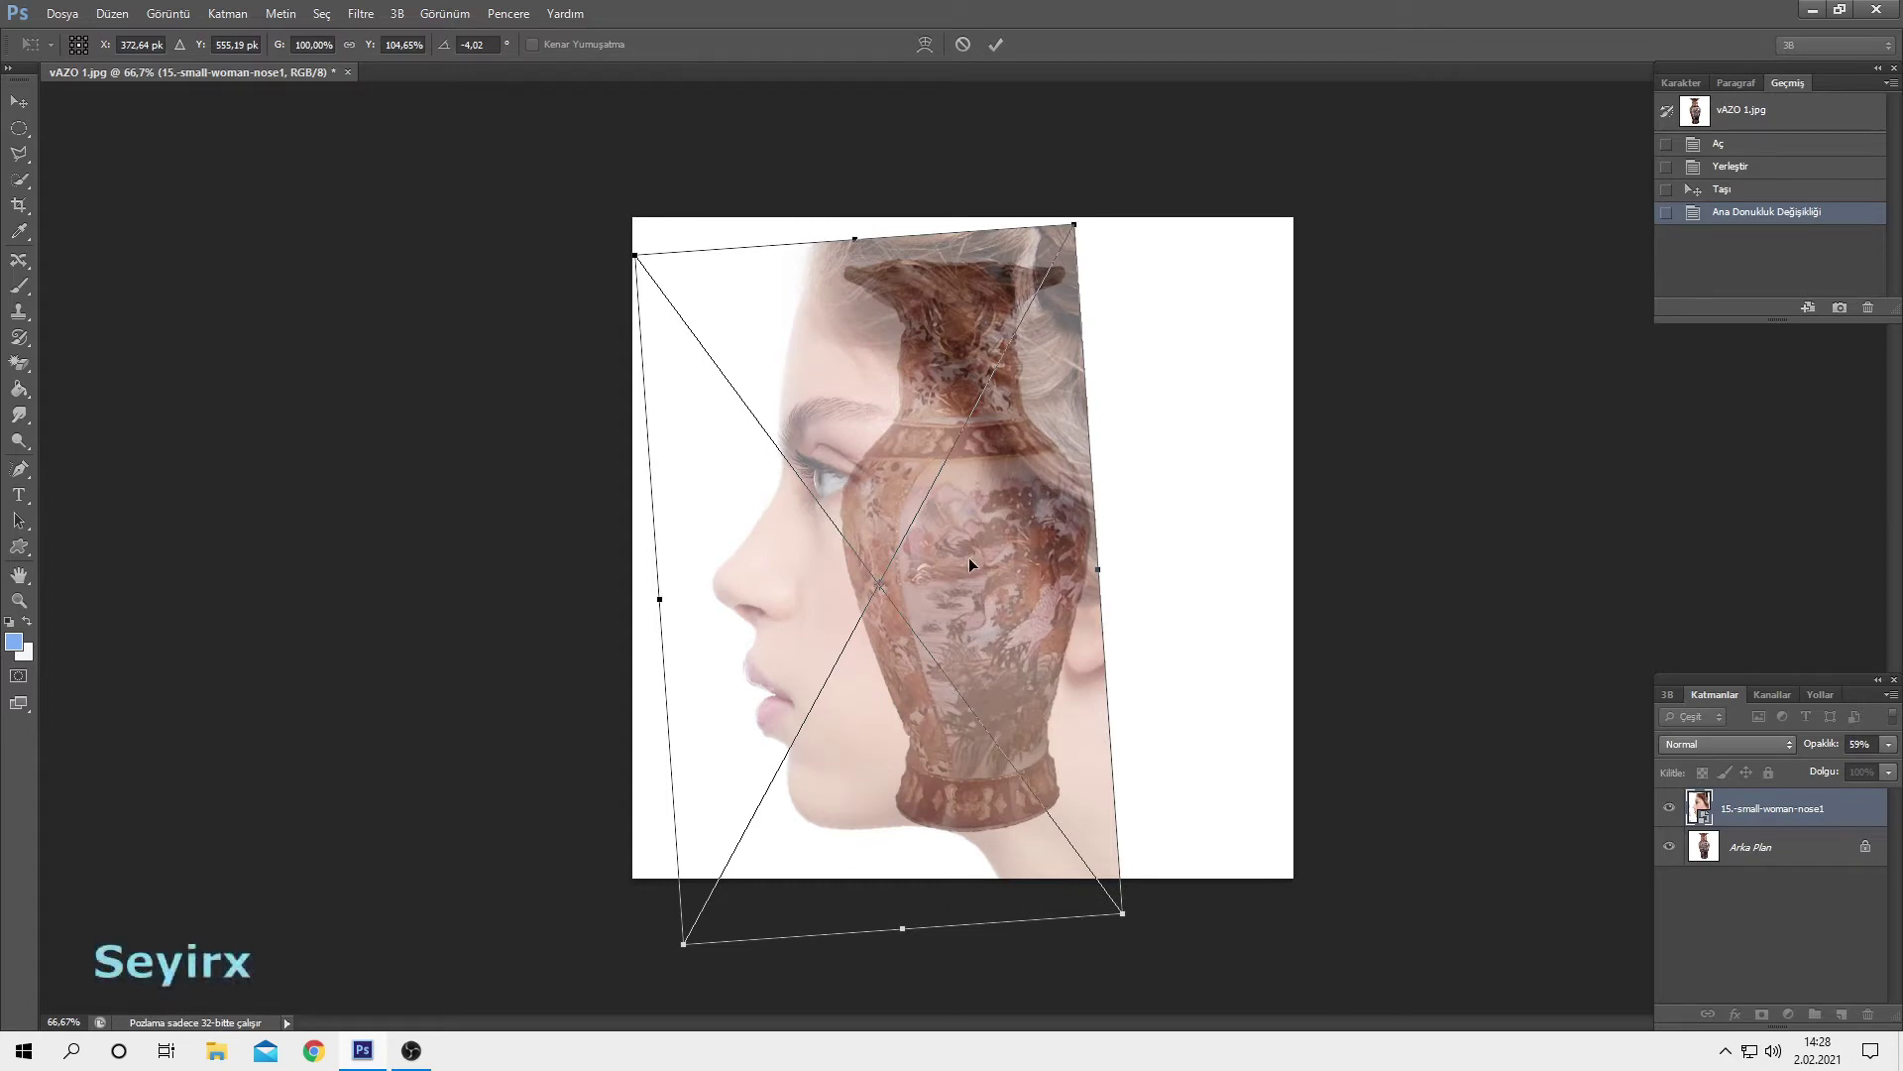
left_click_drag(967, 560, 998, 572)
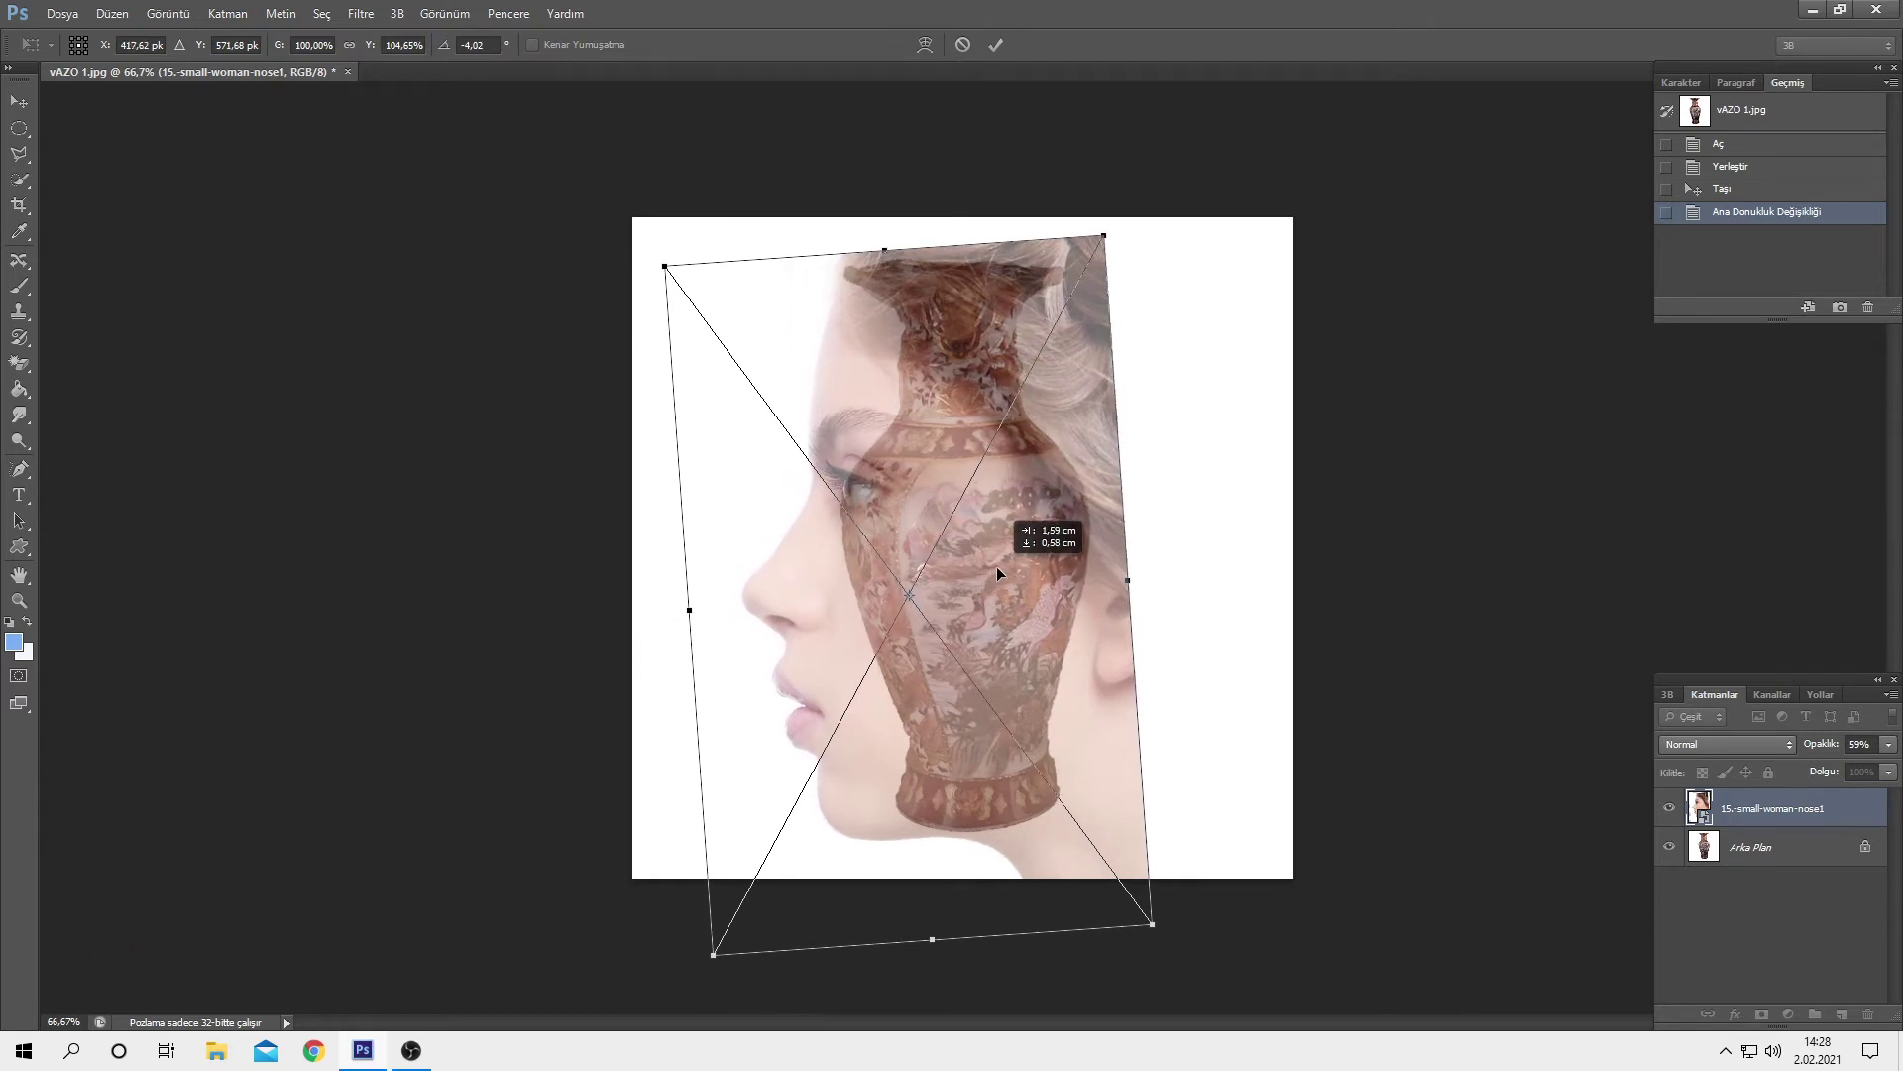
left_click_drag(1000, 568, 990, 498)
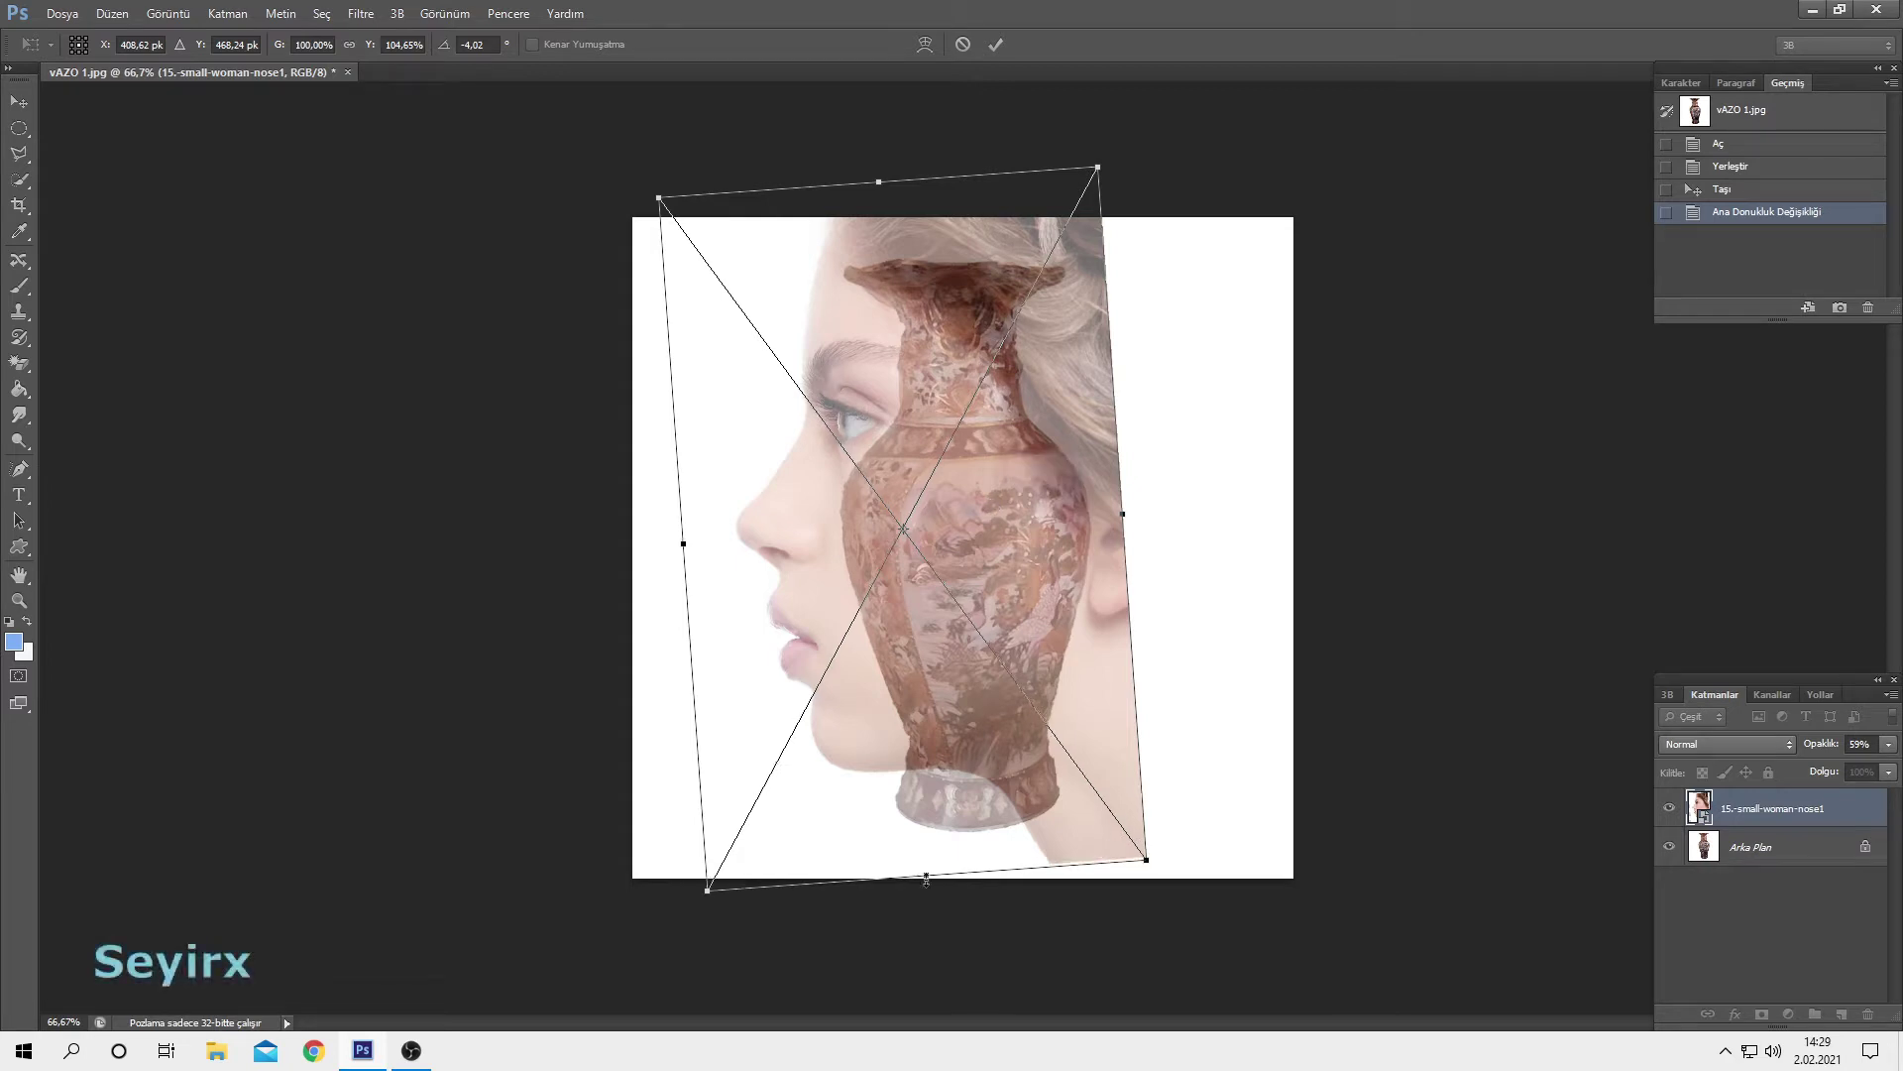
left_click_drag(926, 874, 927, 914)
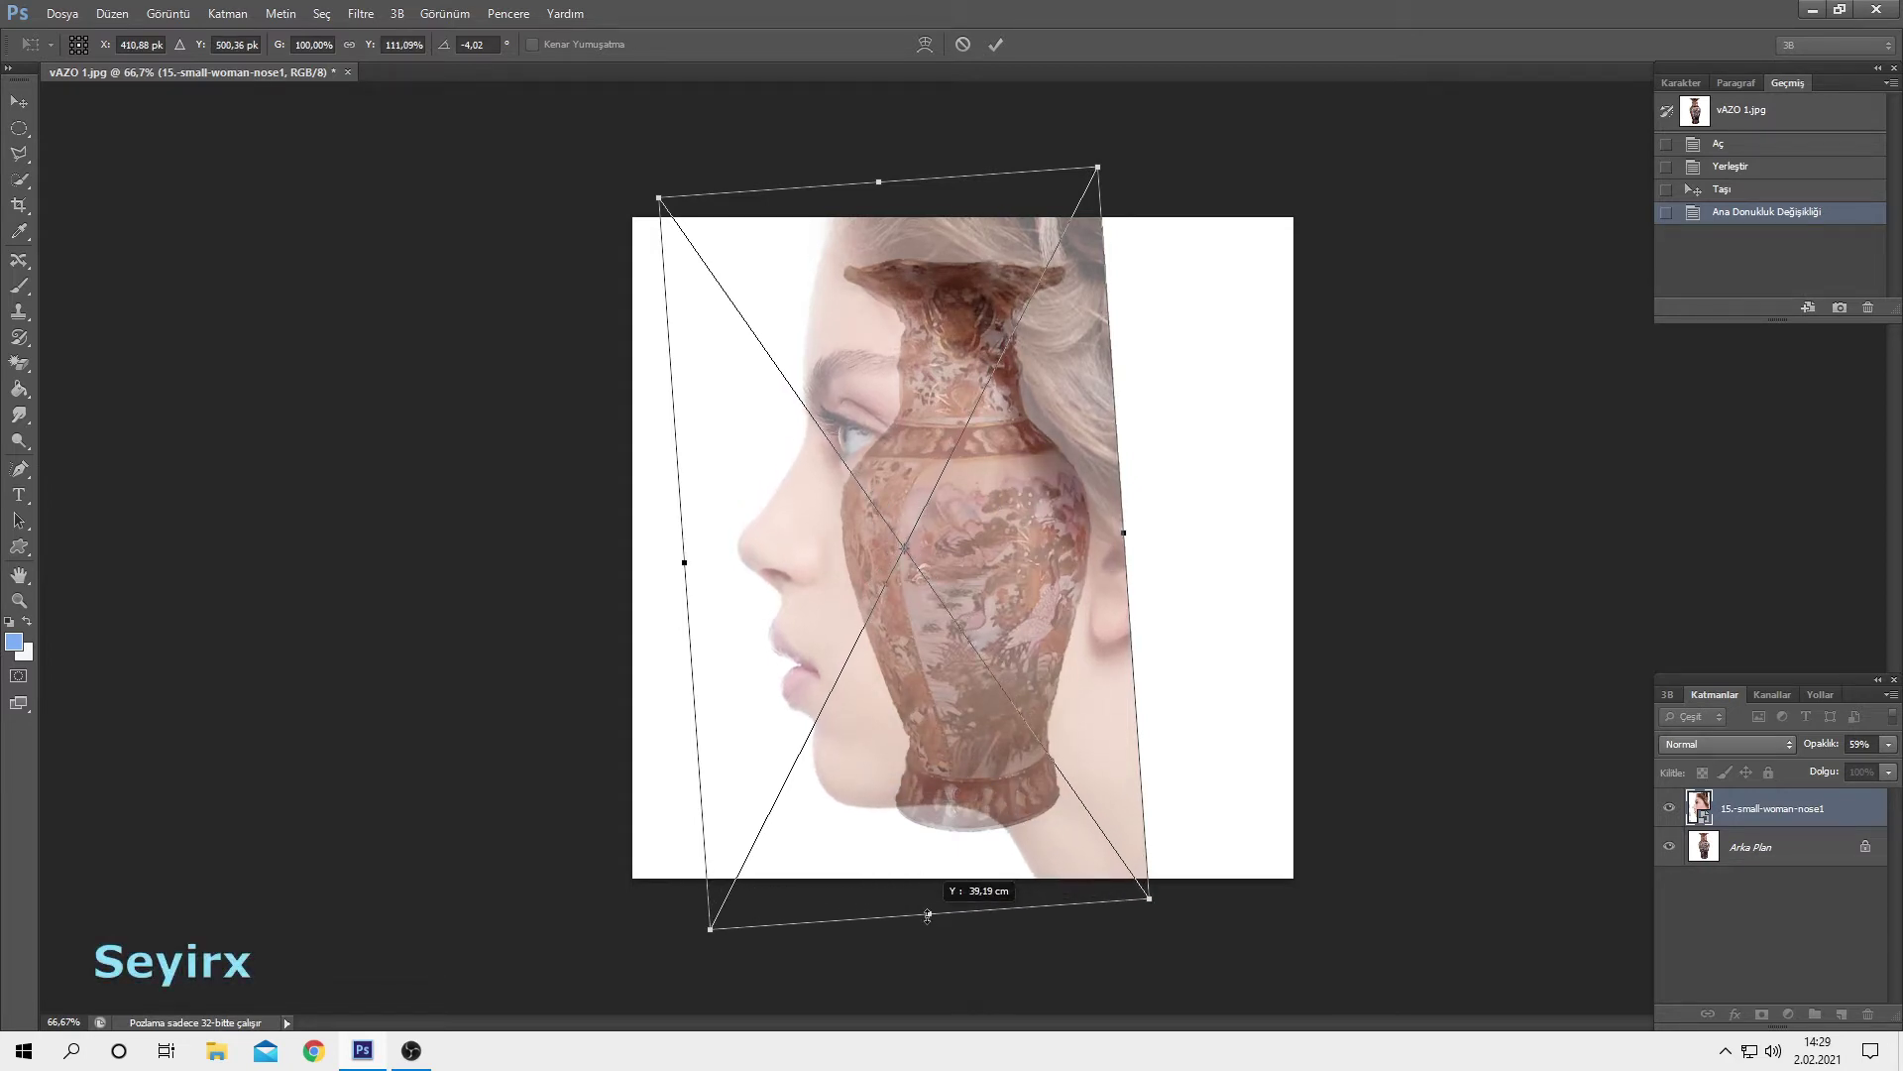
left_click_drag(954, 795, 954, 770)
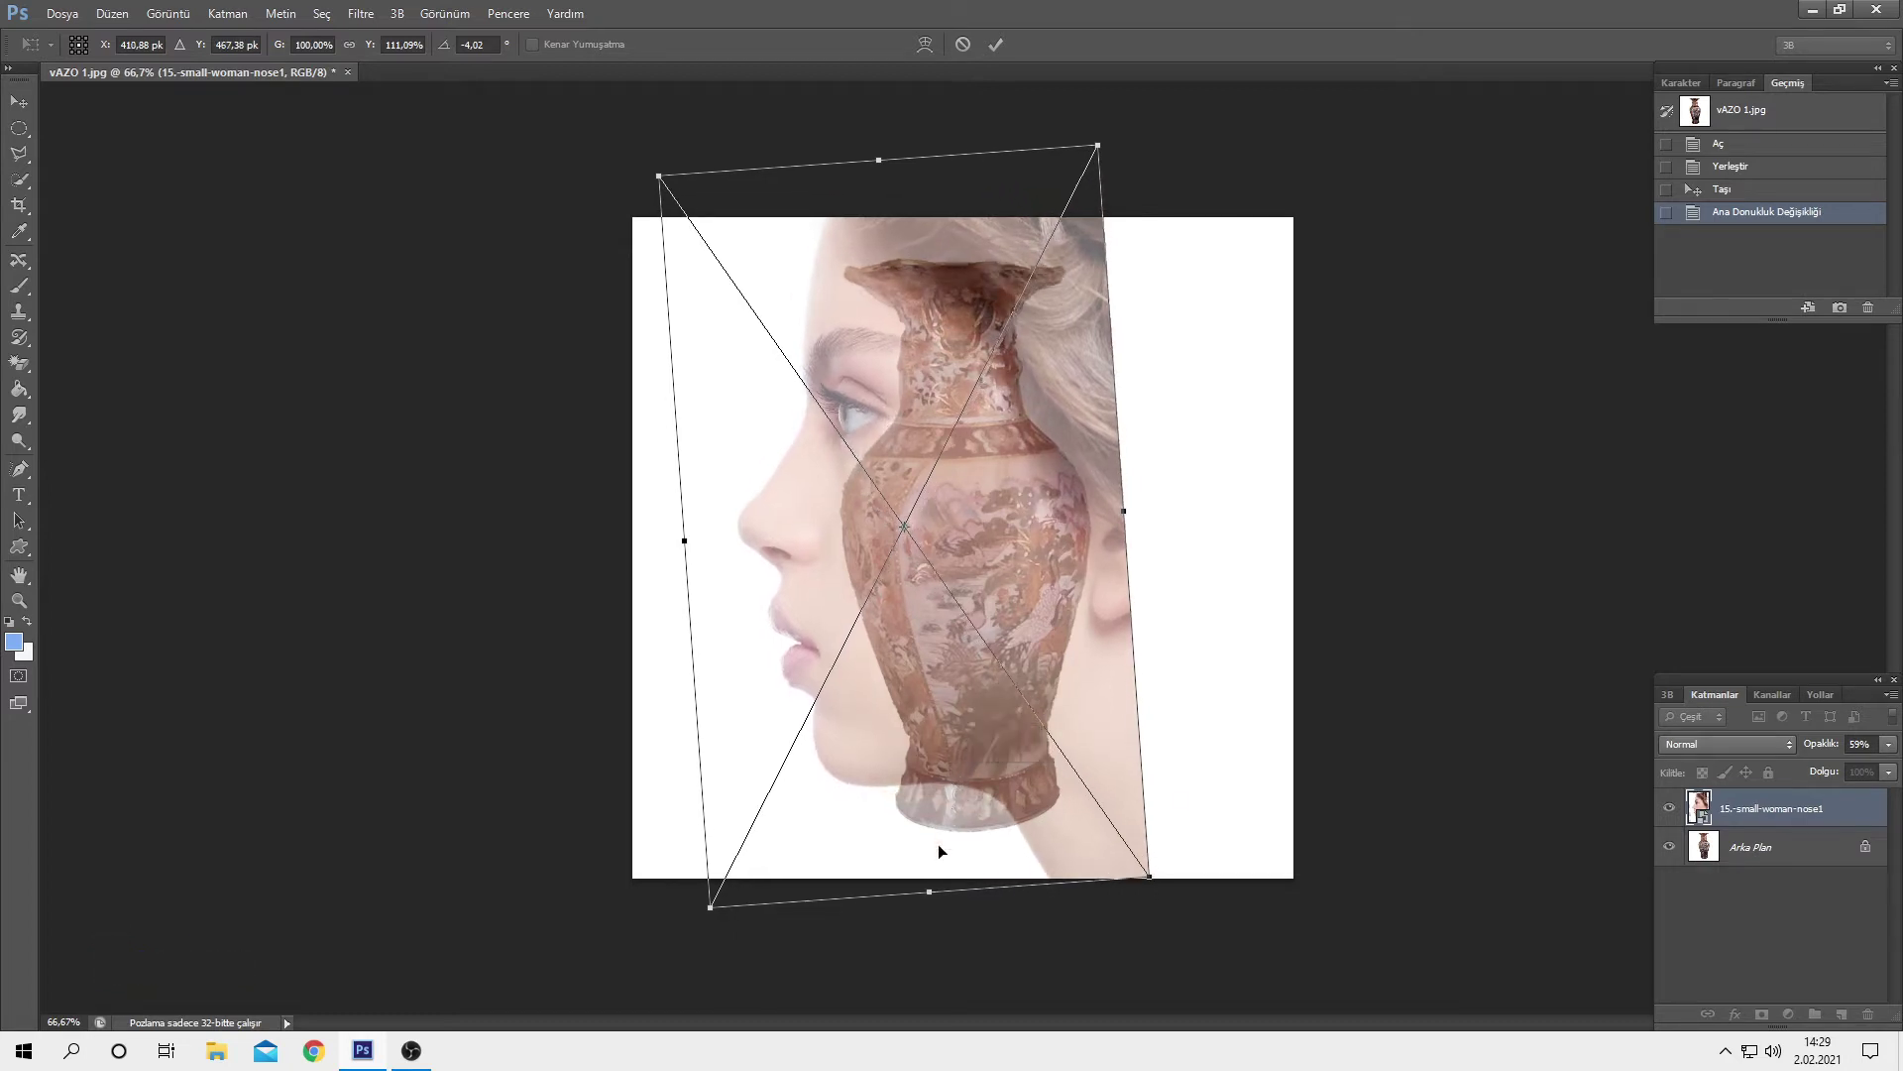
left_click_drag(931, 891, 935, 924)
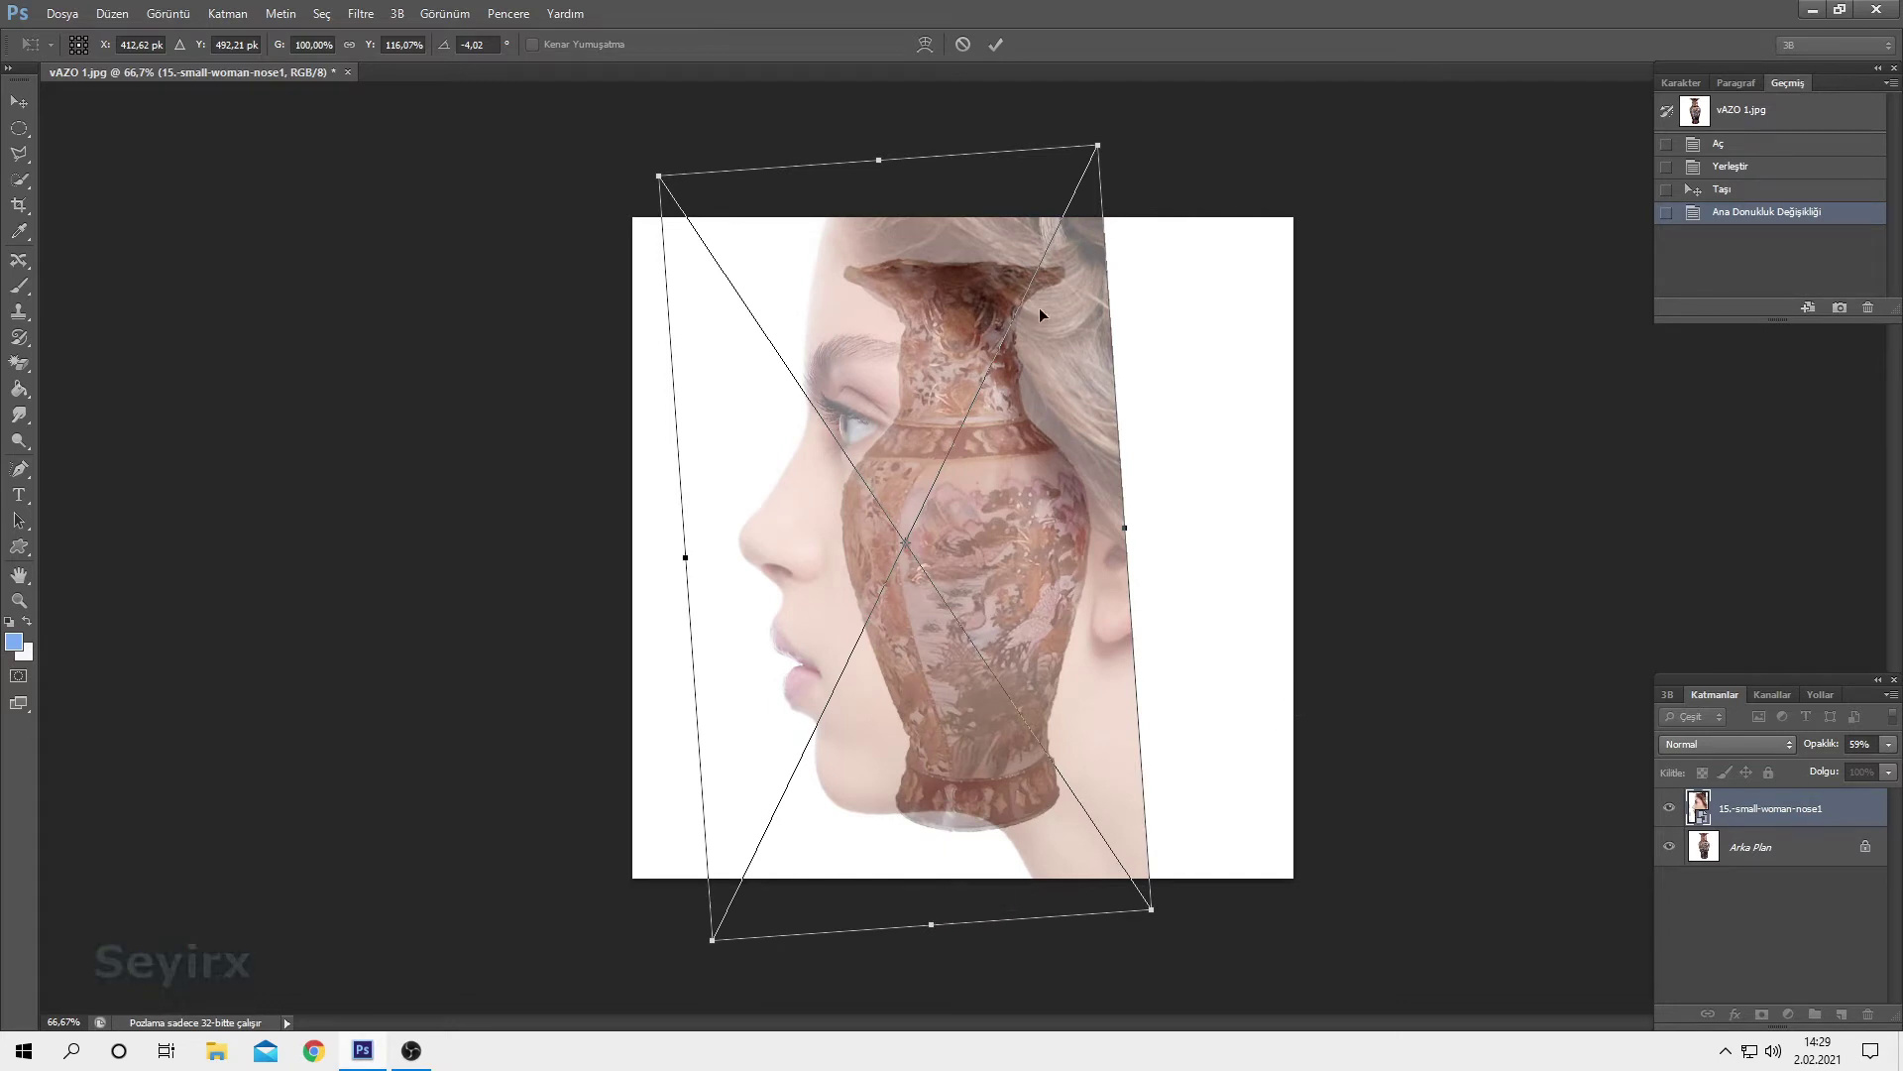
left_click_drag(877, 159, 880, 237)
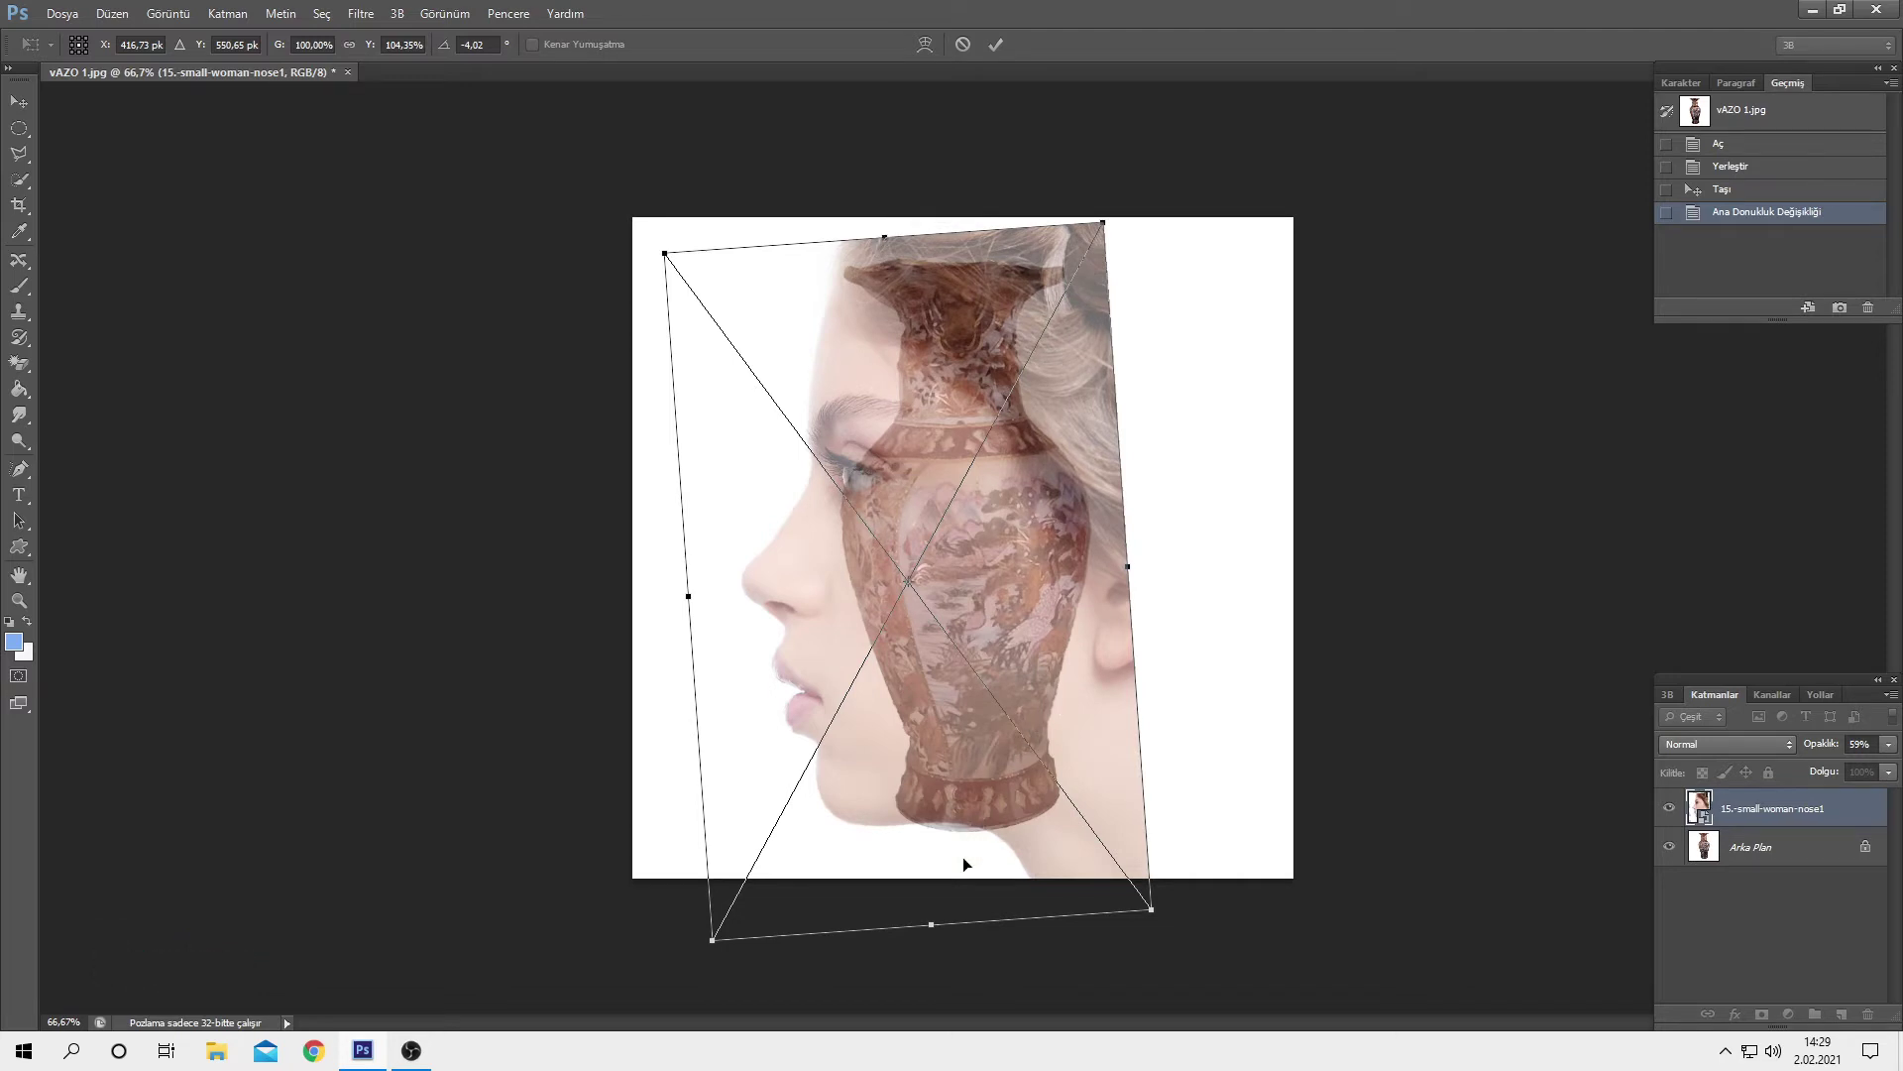
left_click_drag(935, 925, 933, 936)
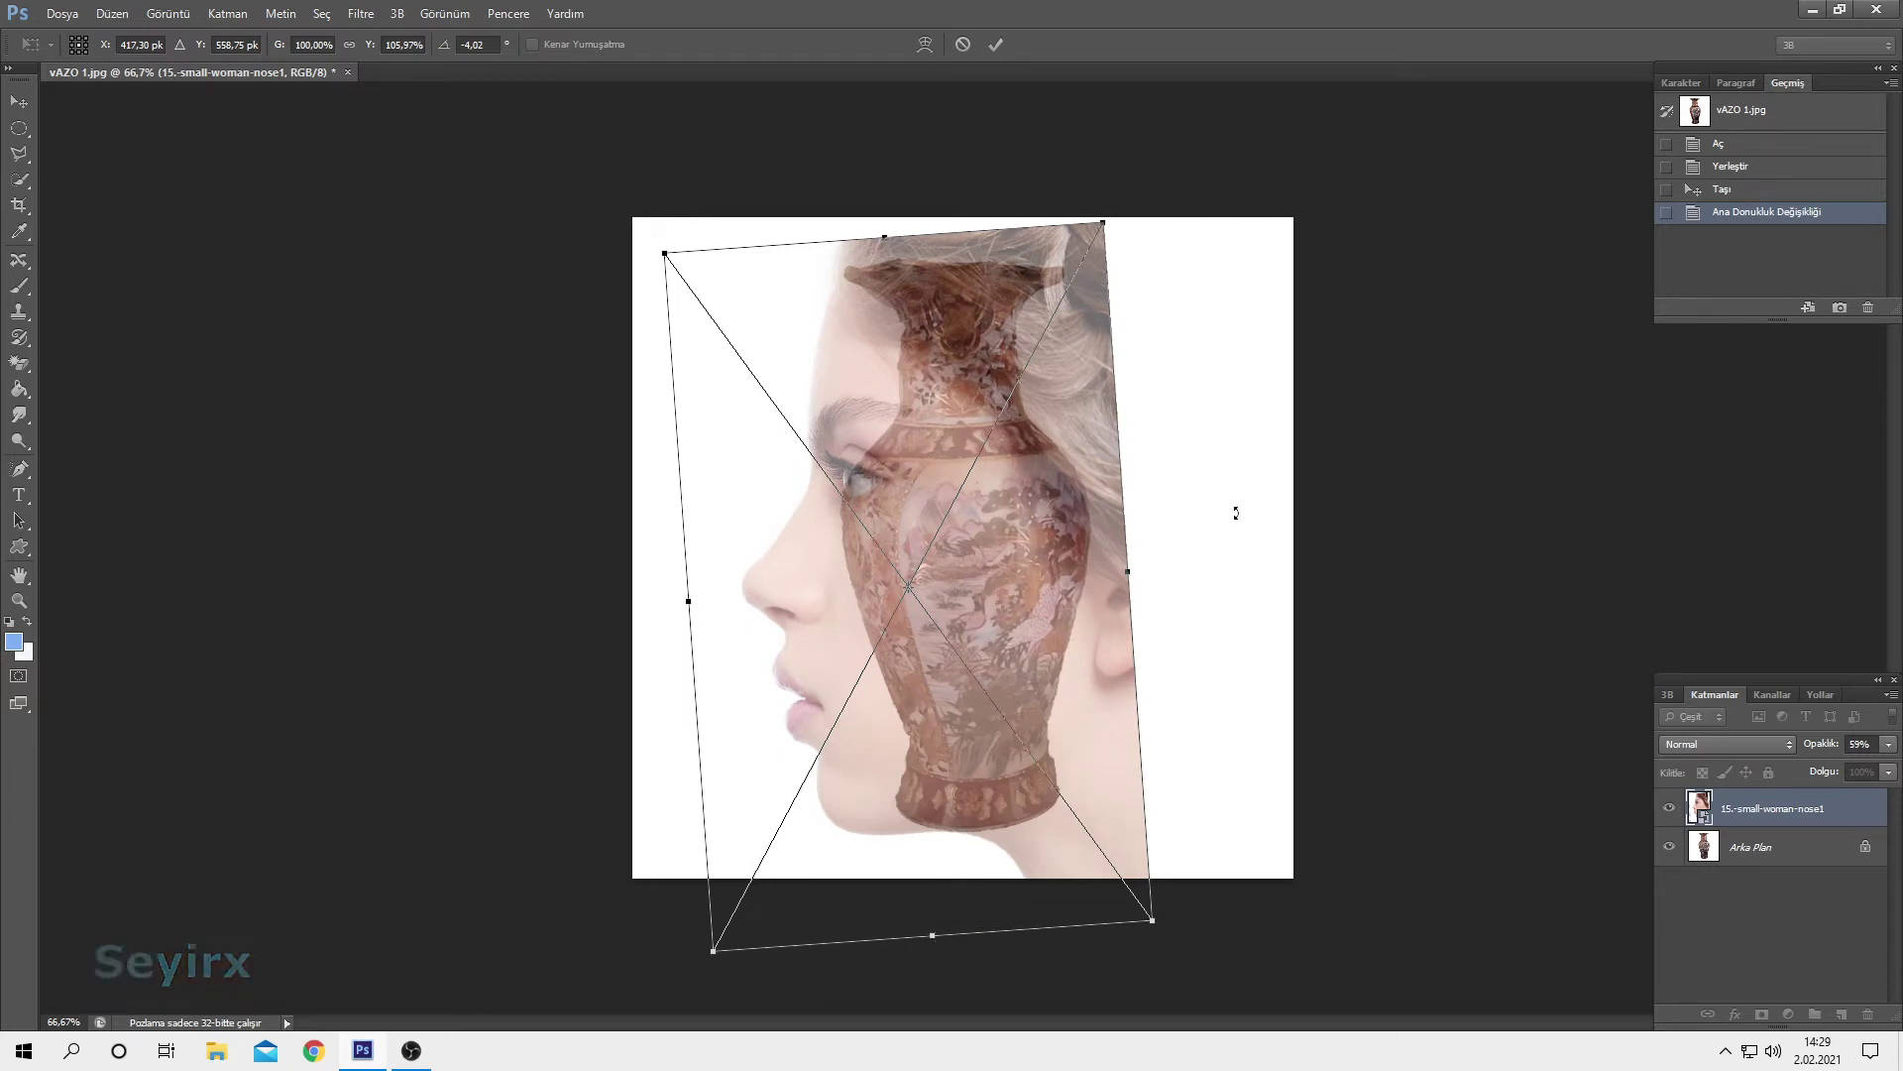
key("Return")
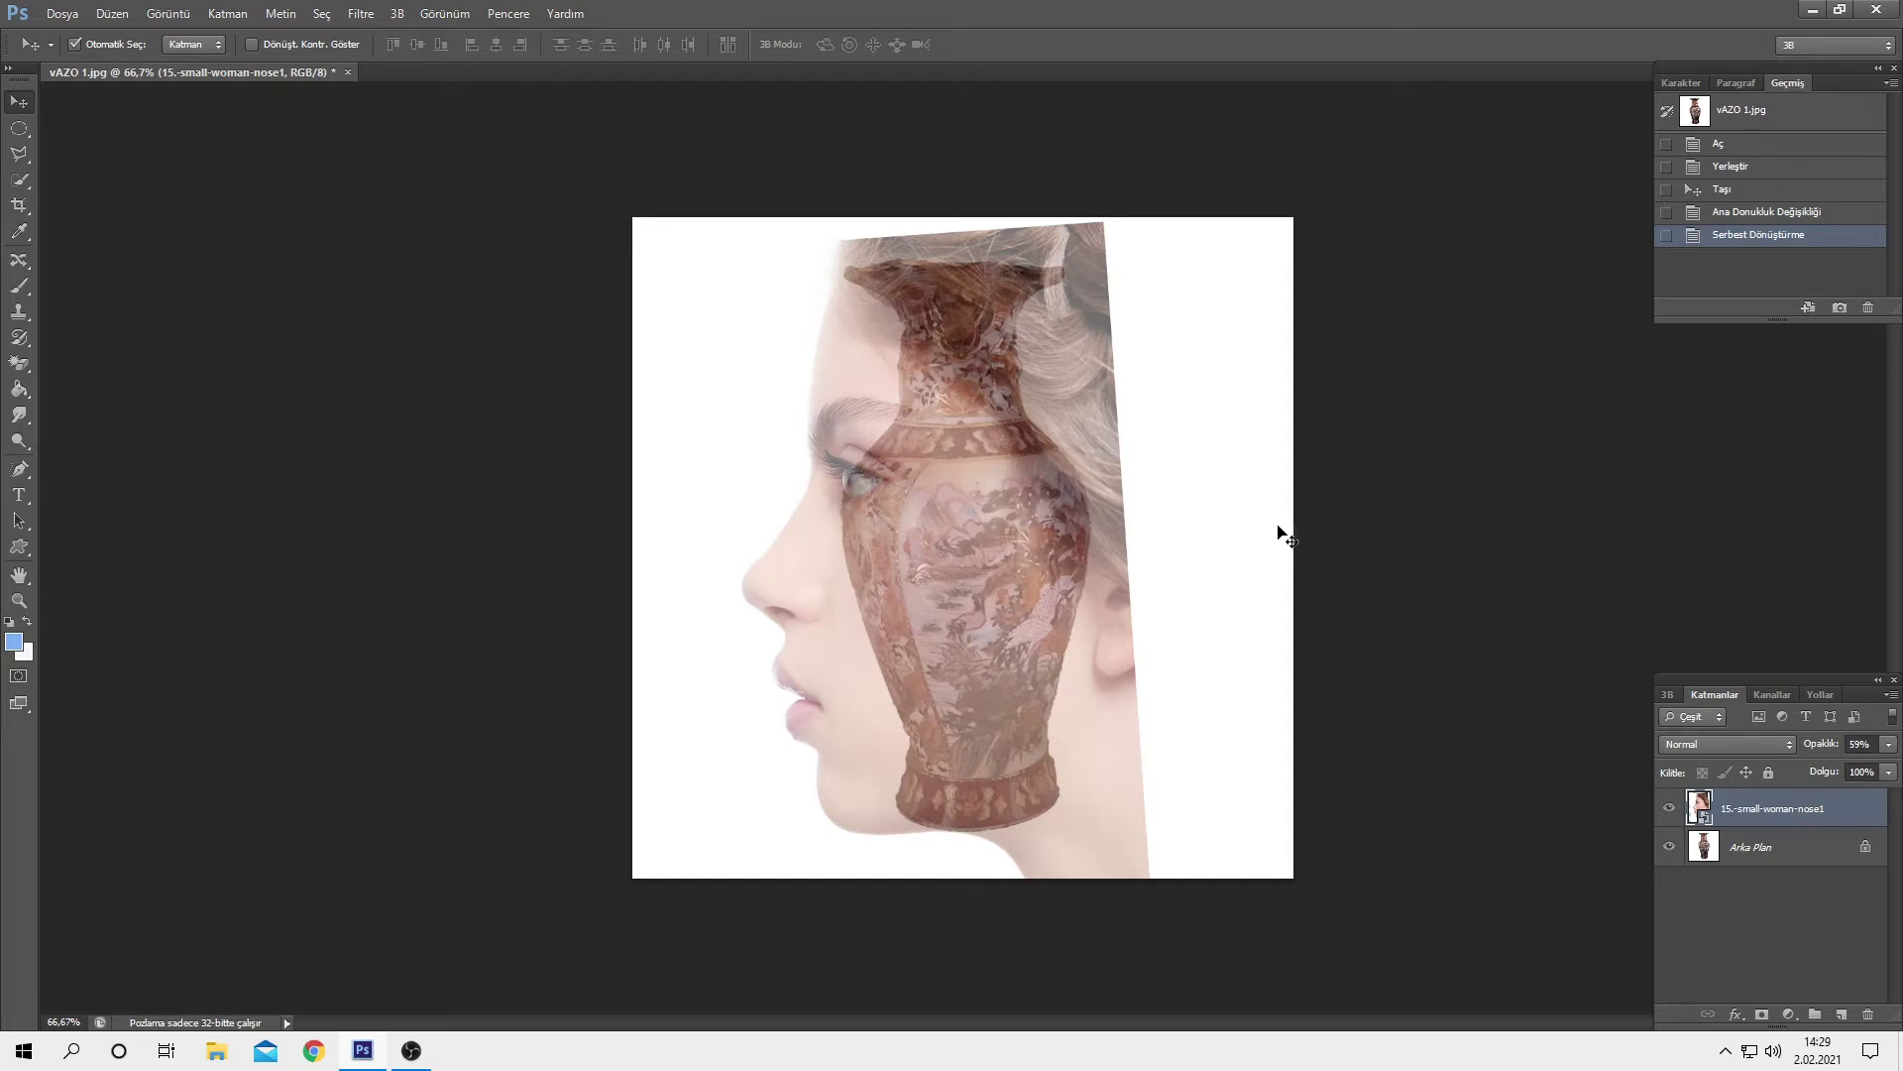
Set the foreground colour to black
left_click(16, 643)
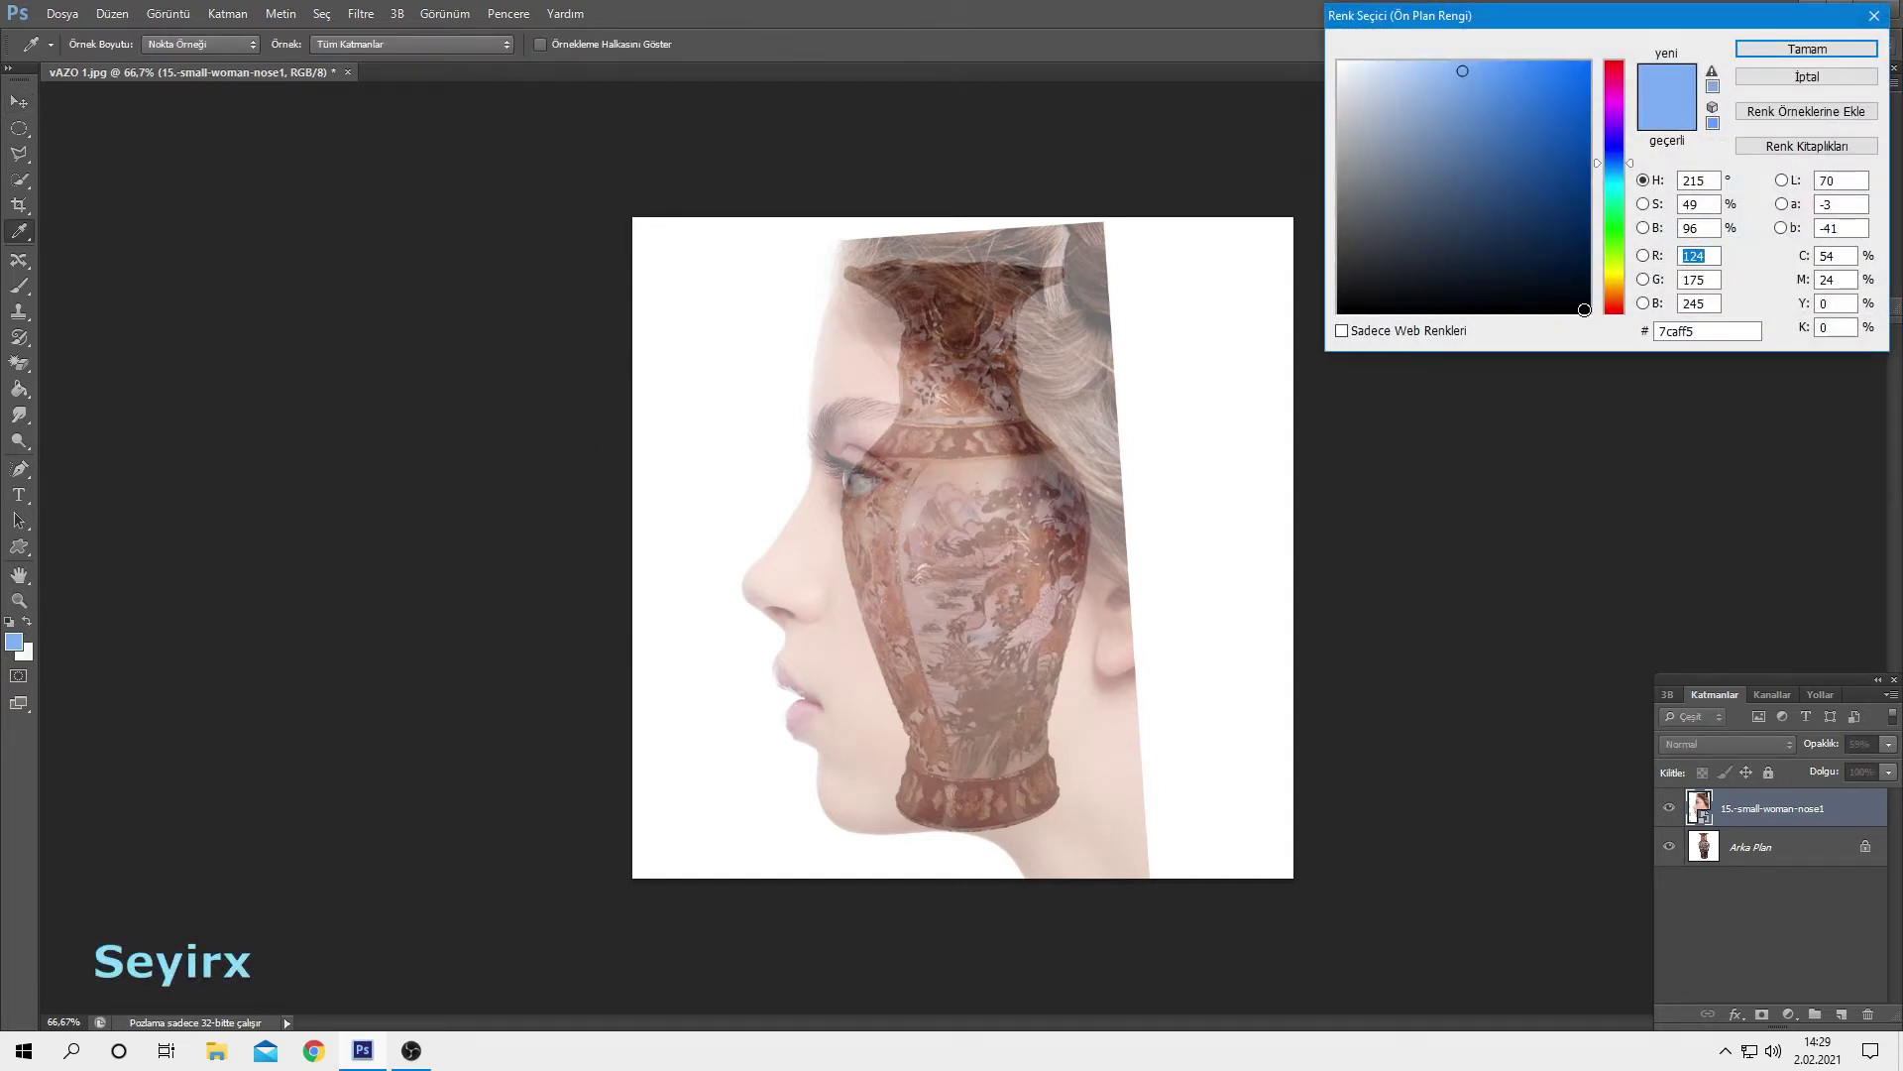
left_click(1584, 309)
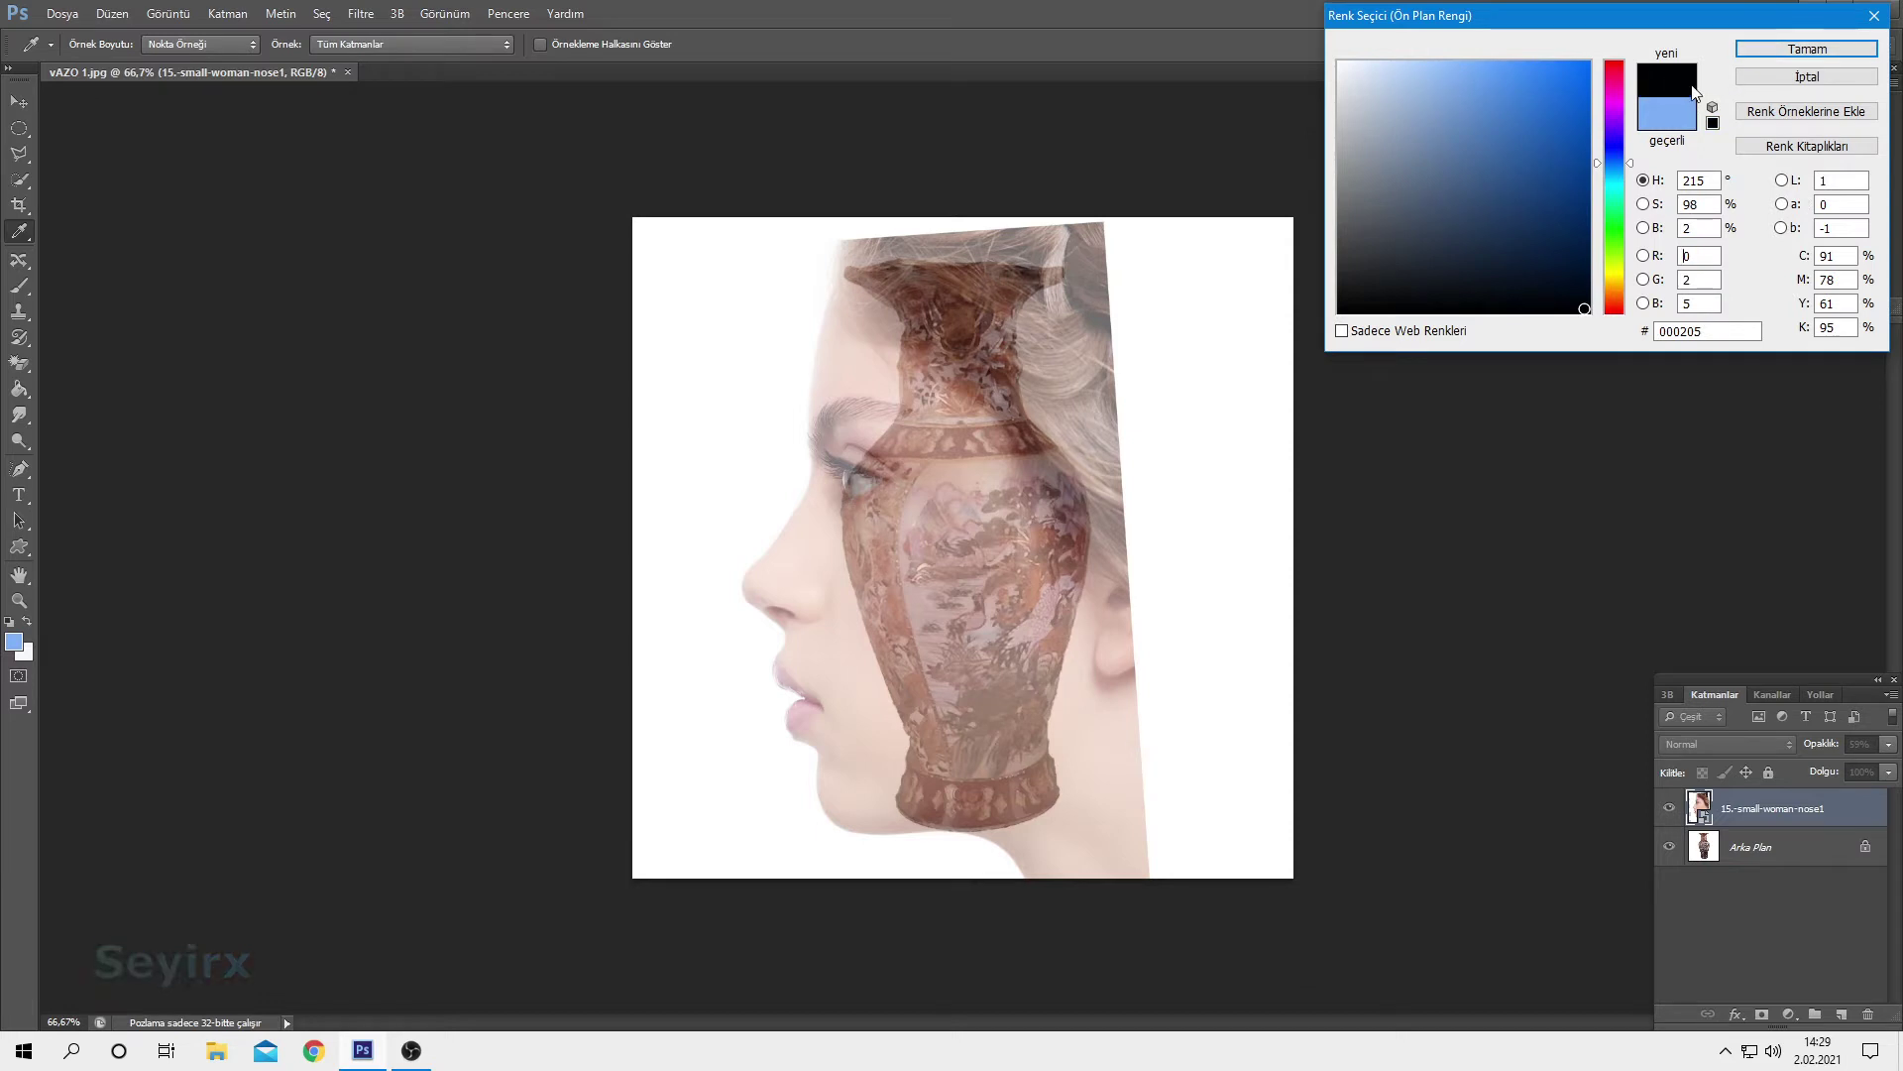
left_click(1766, 48)
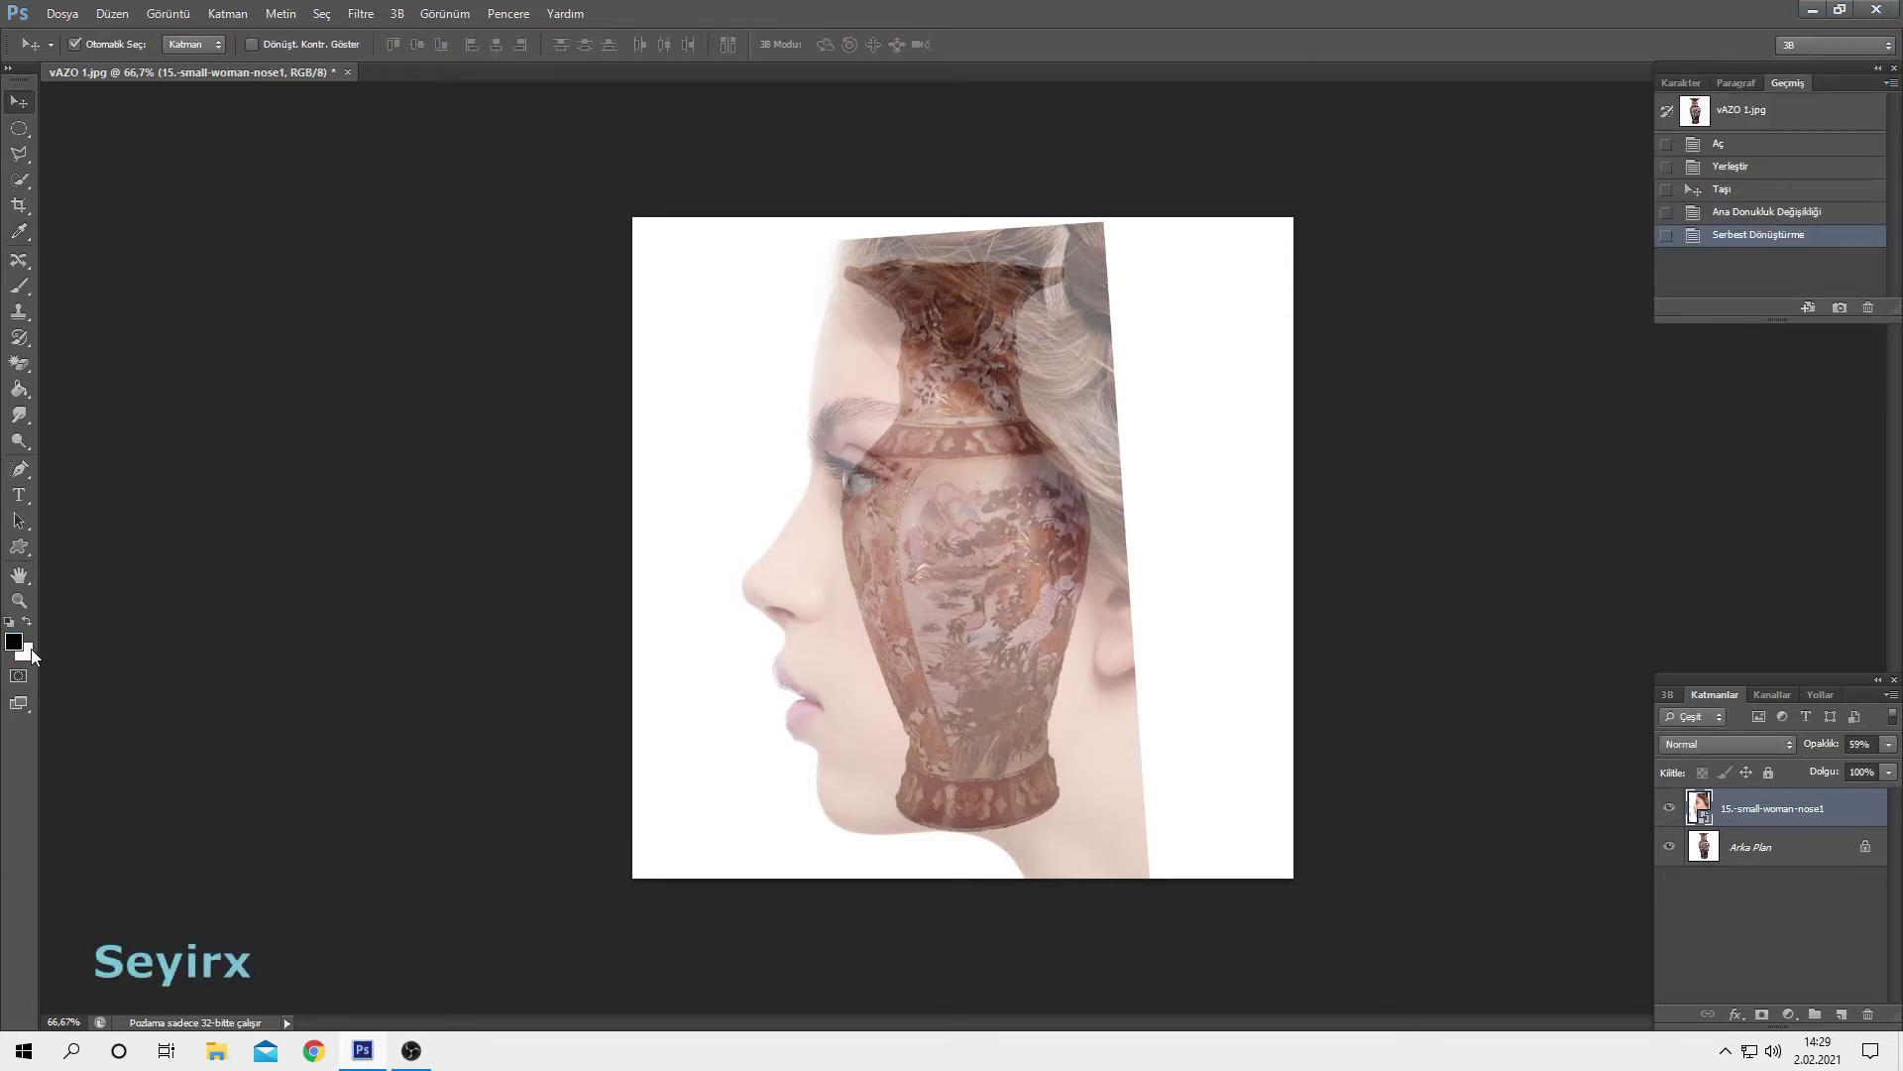
Choose the Brush tool with a soft round tip at 37 px
left_click(20, 293)
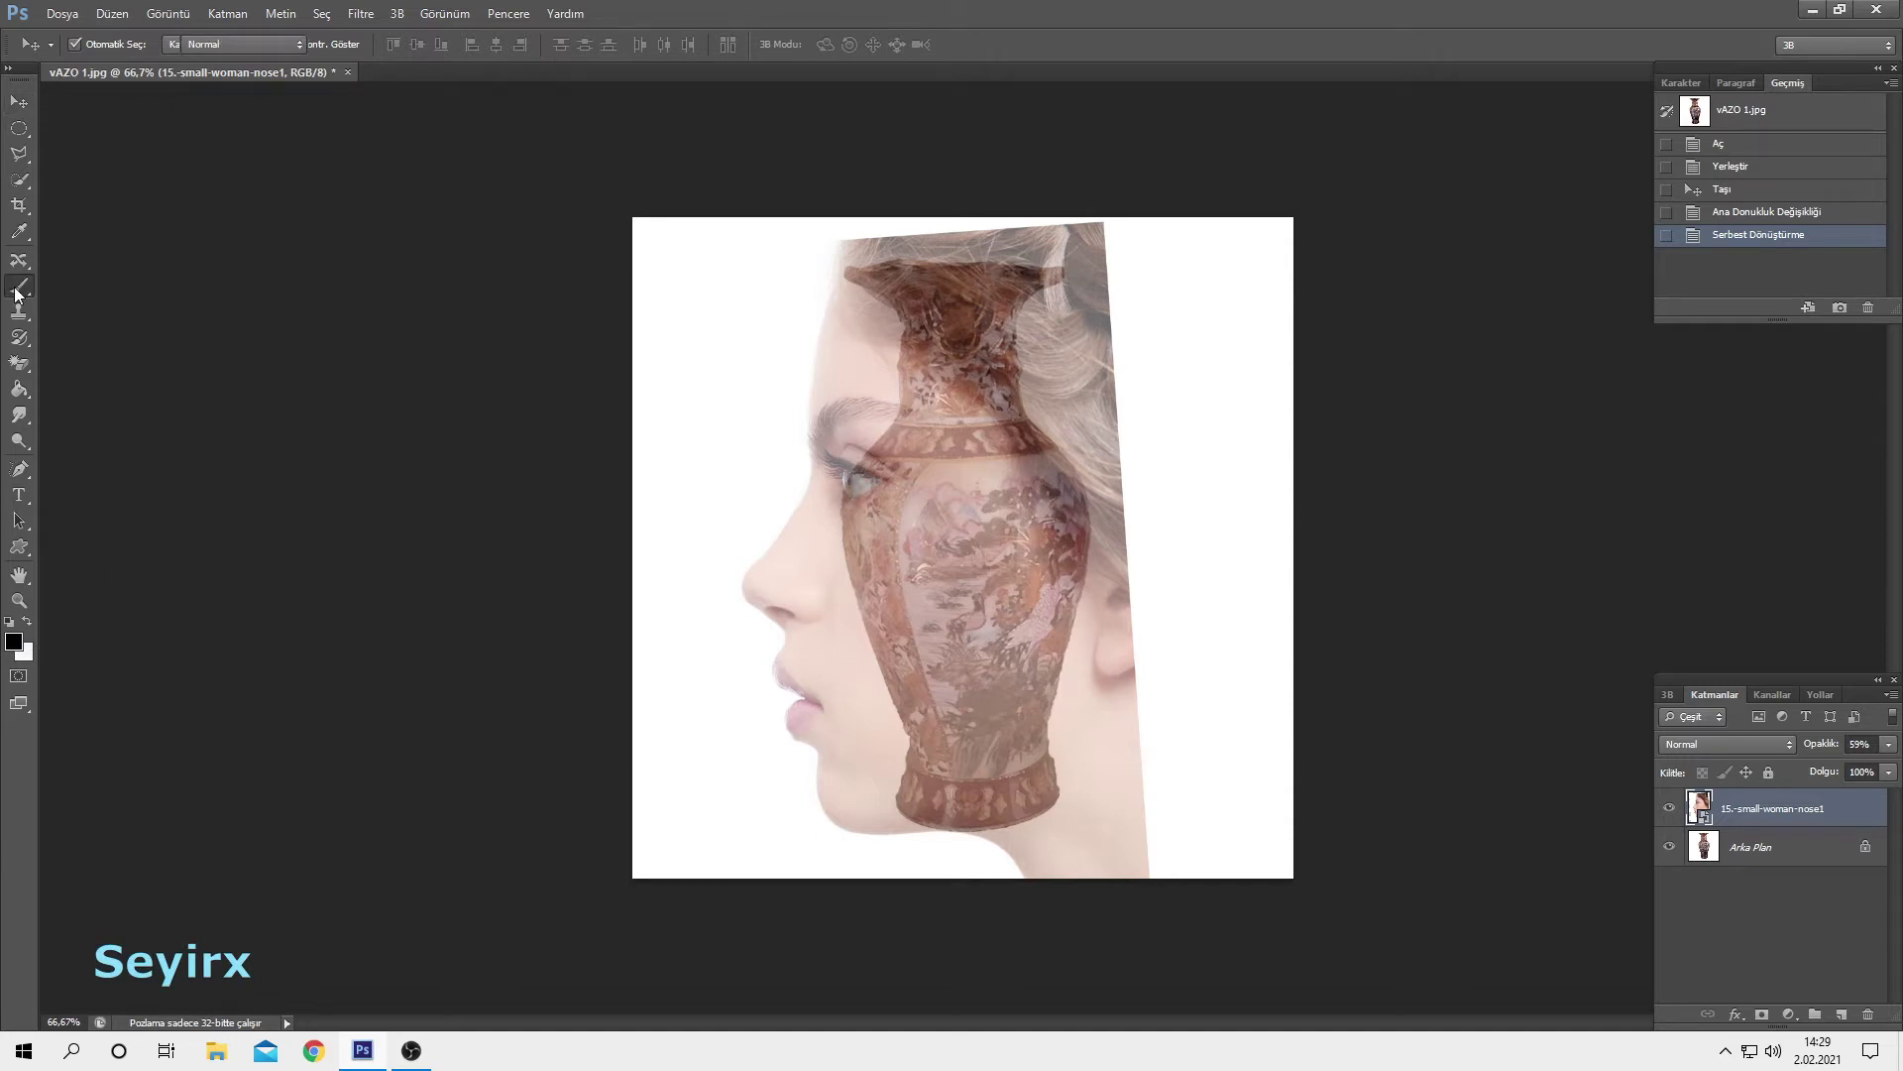
left_click(91, 43)
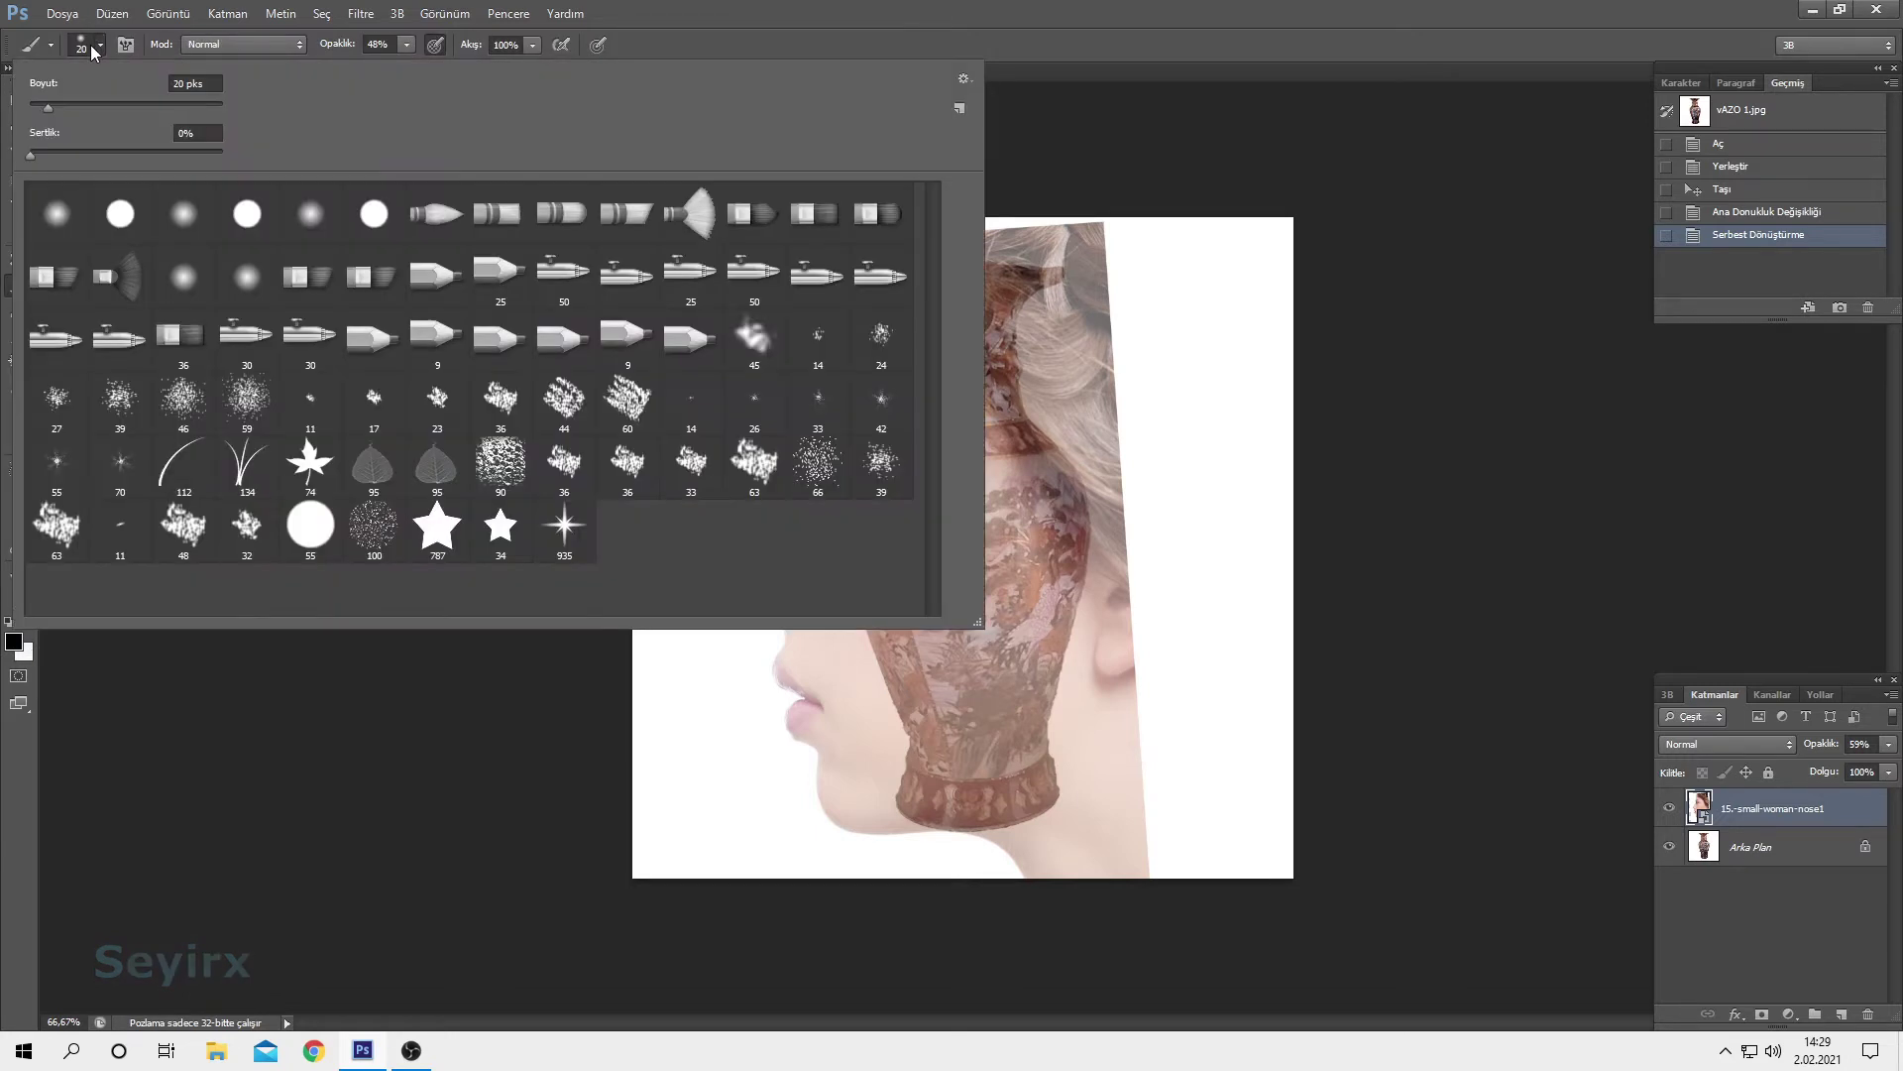
left_click(60, 222)
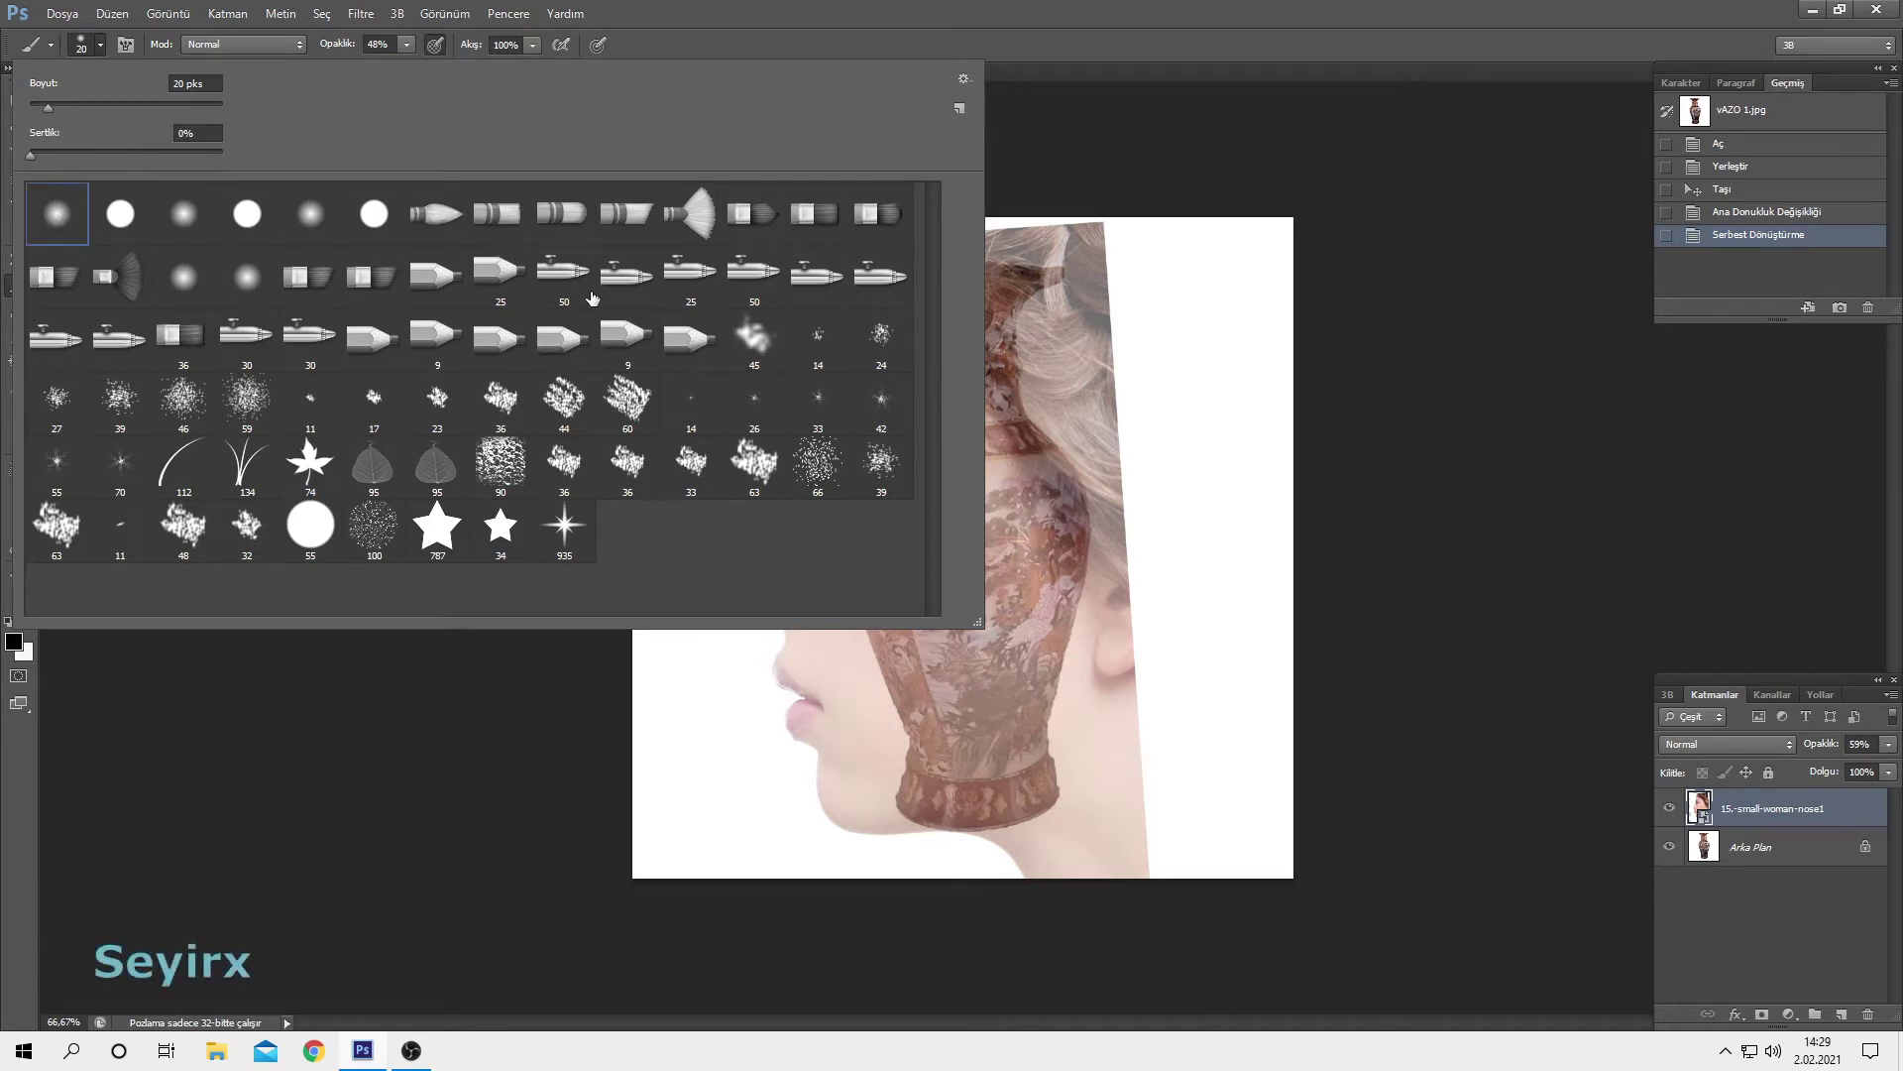
left_click(51, 105)
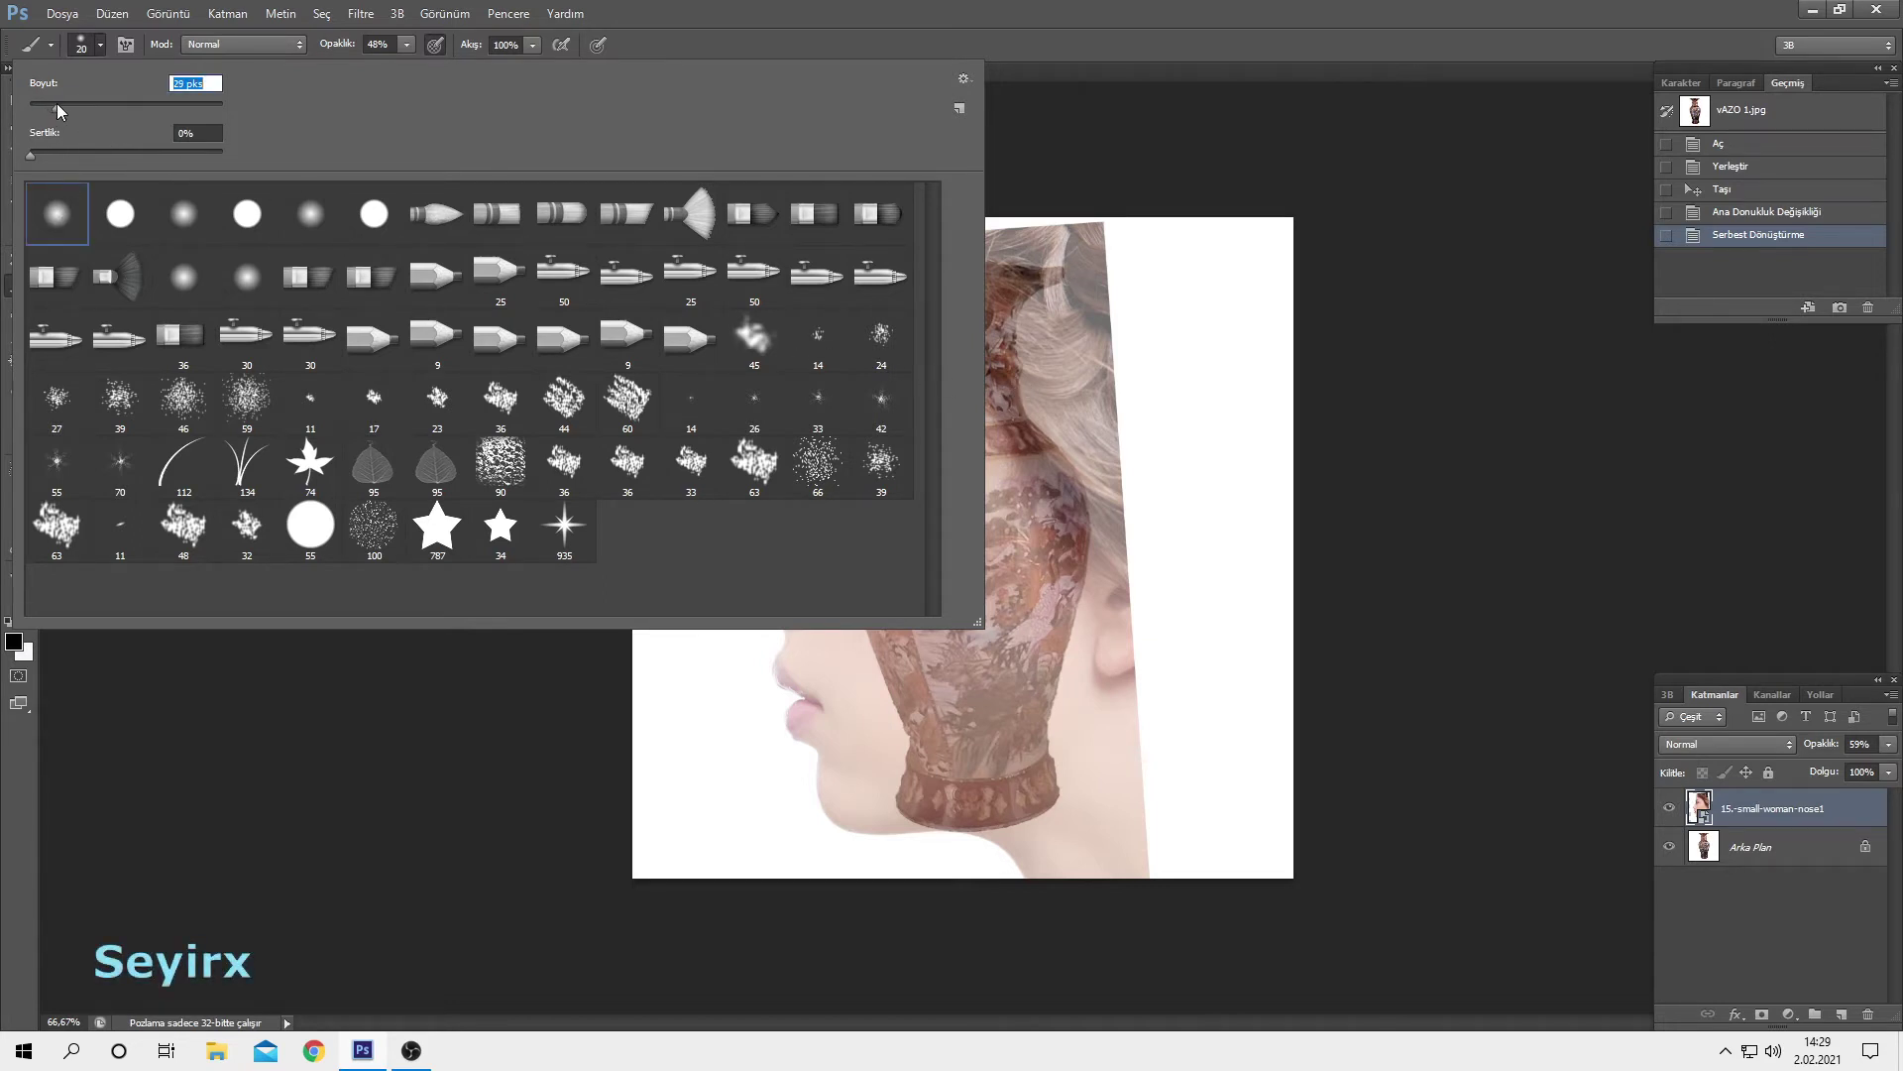
left_click(997, 42)
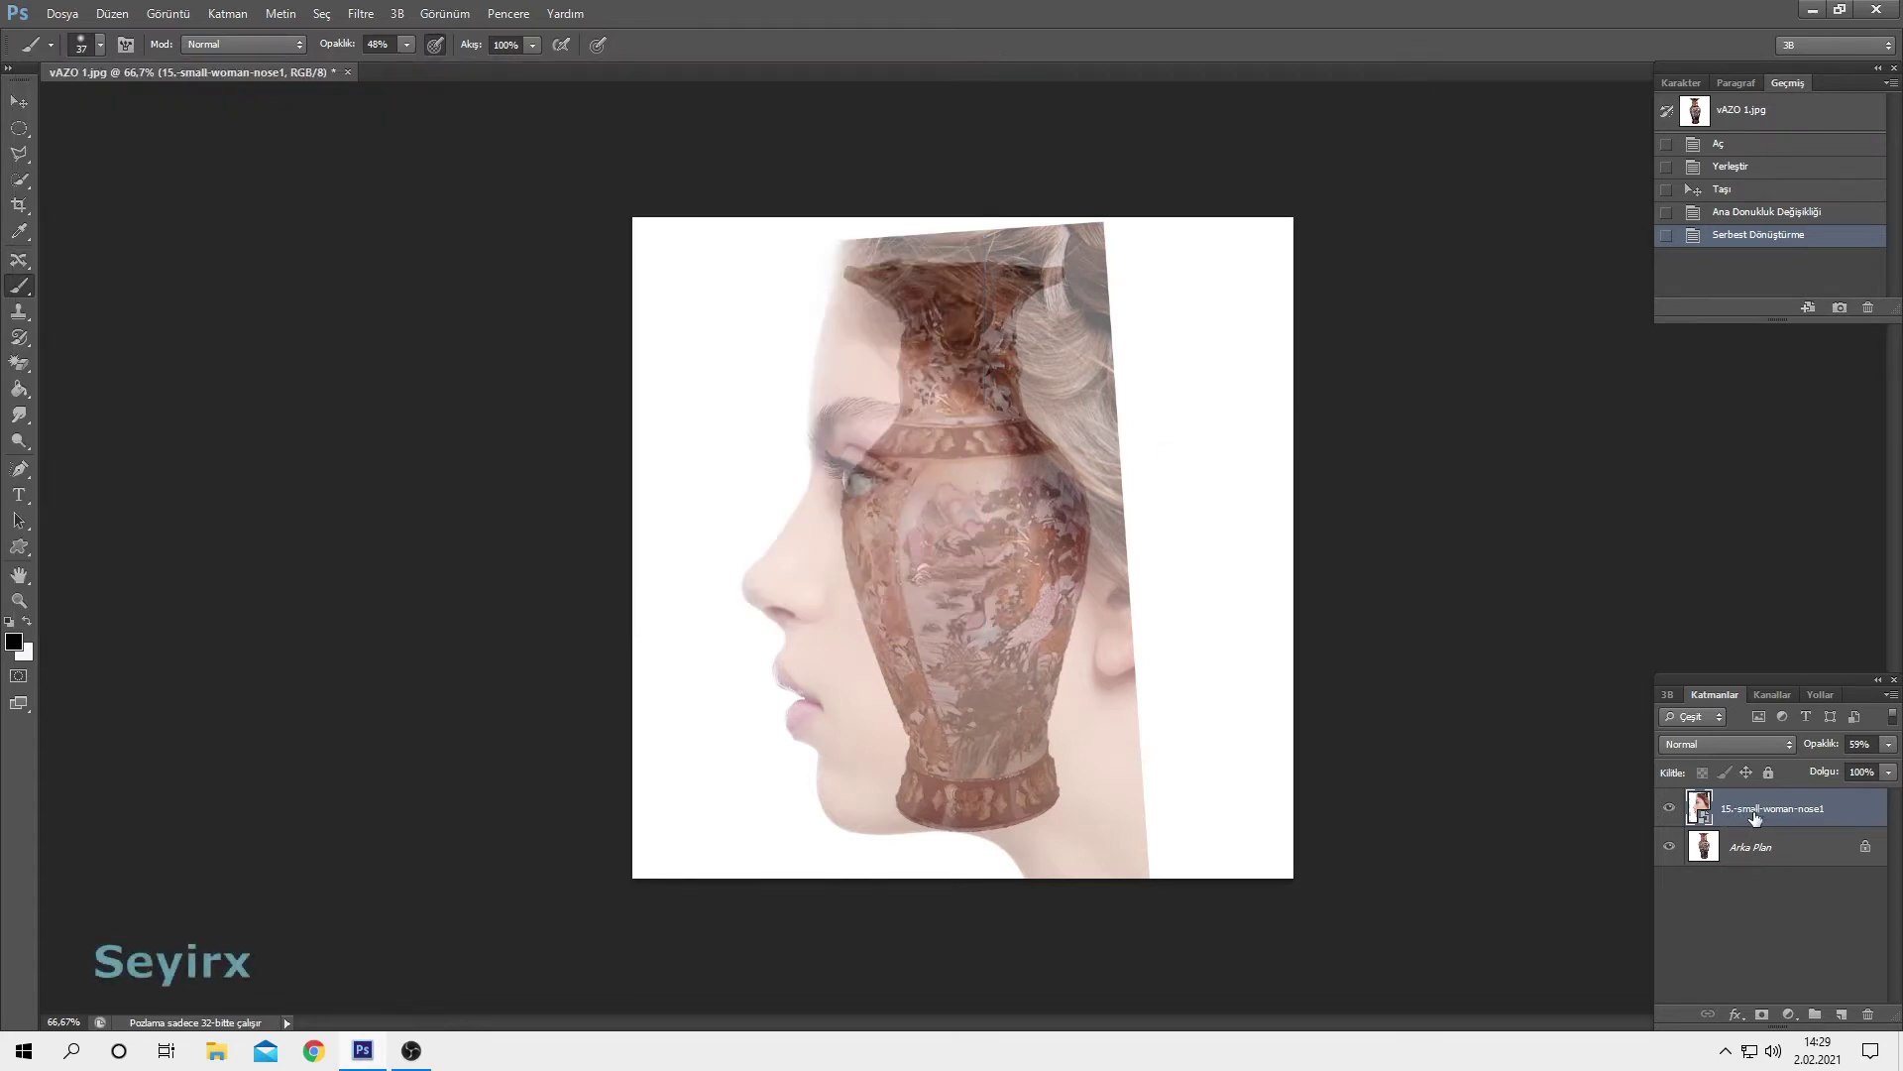
Rasterize the woman layer, add a layer mask, and paint a first stroke along the vase neck
left_click(1016, 489)
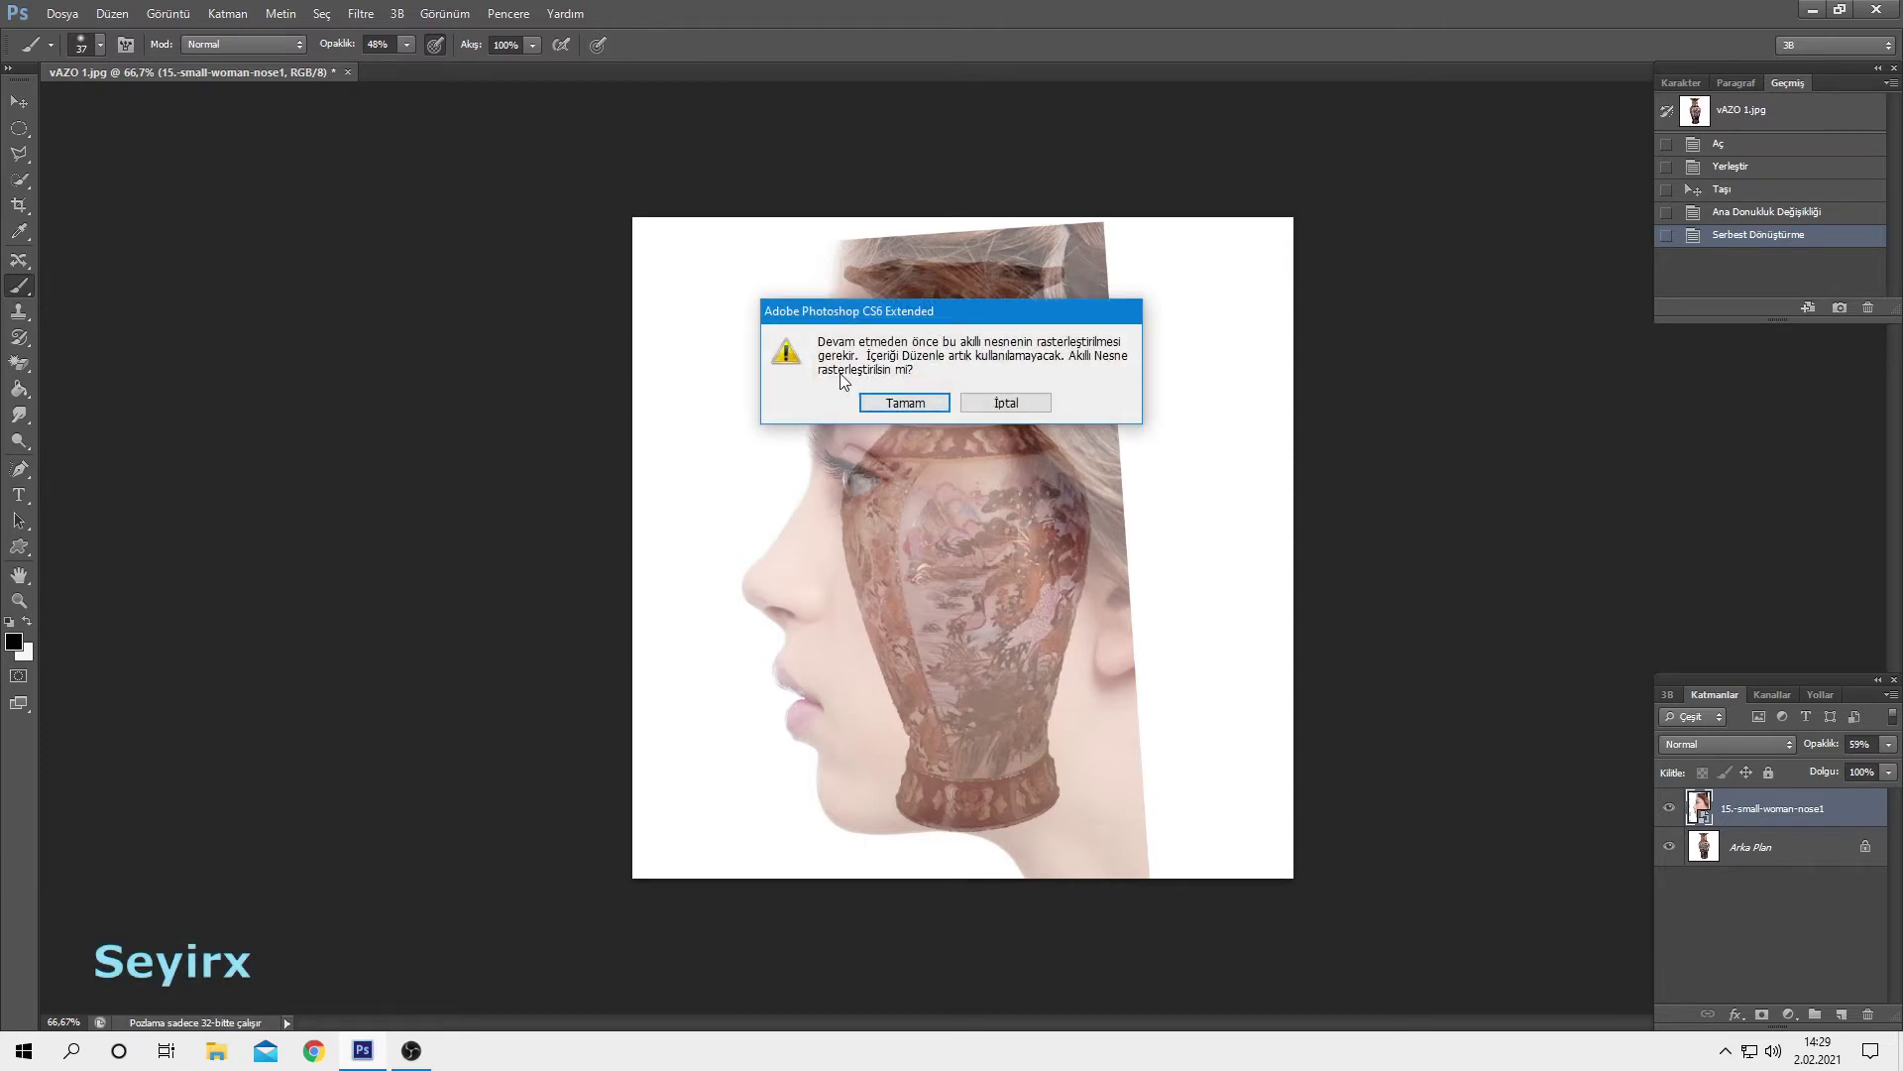
left_click(904, 402)
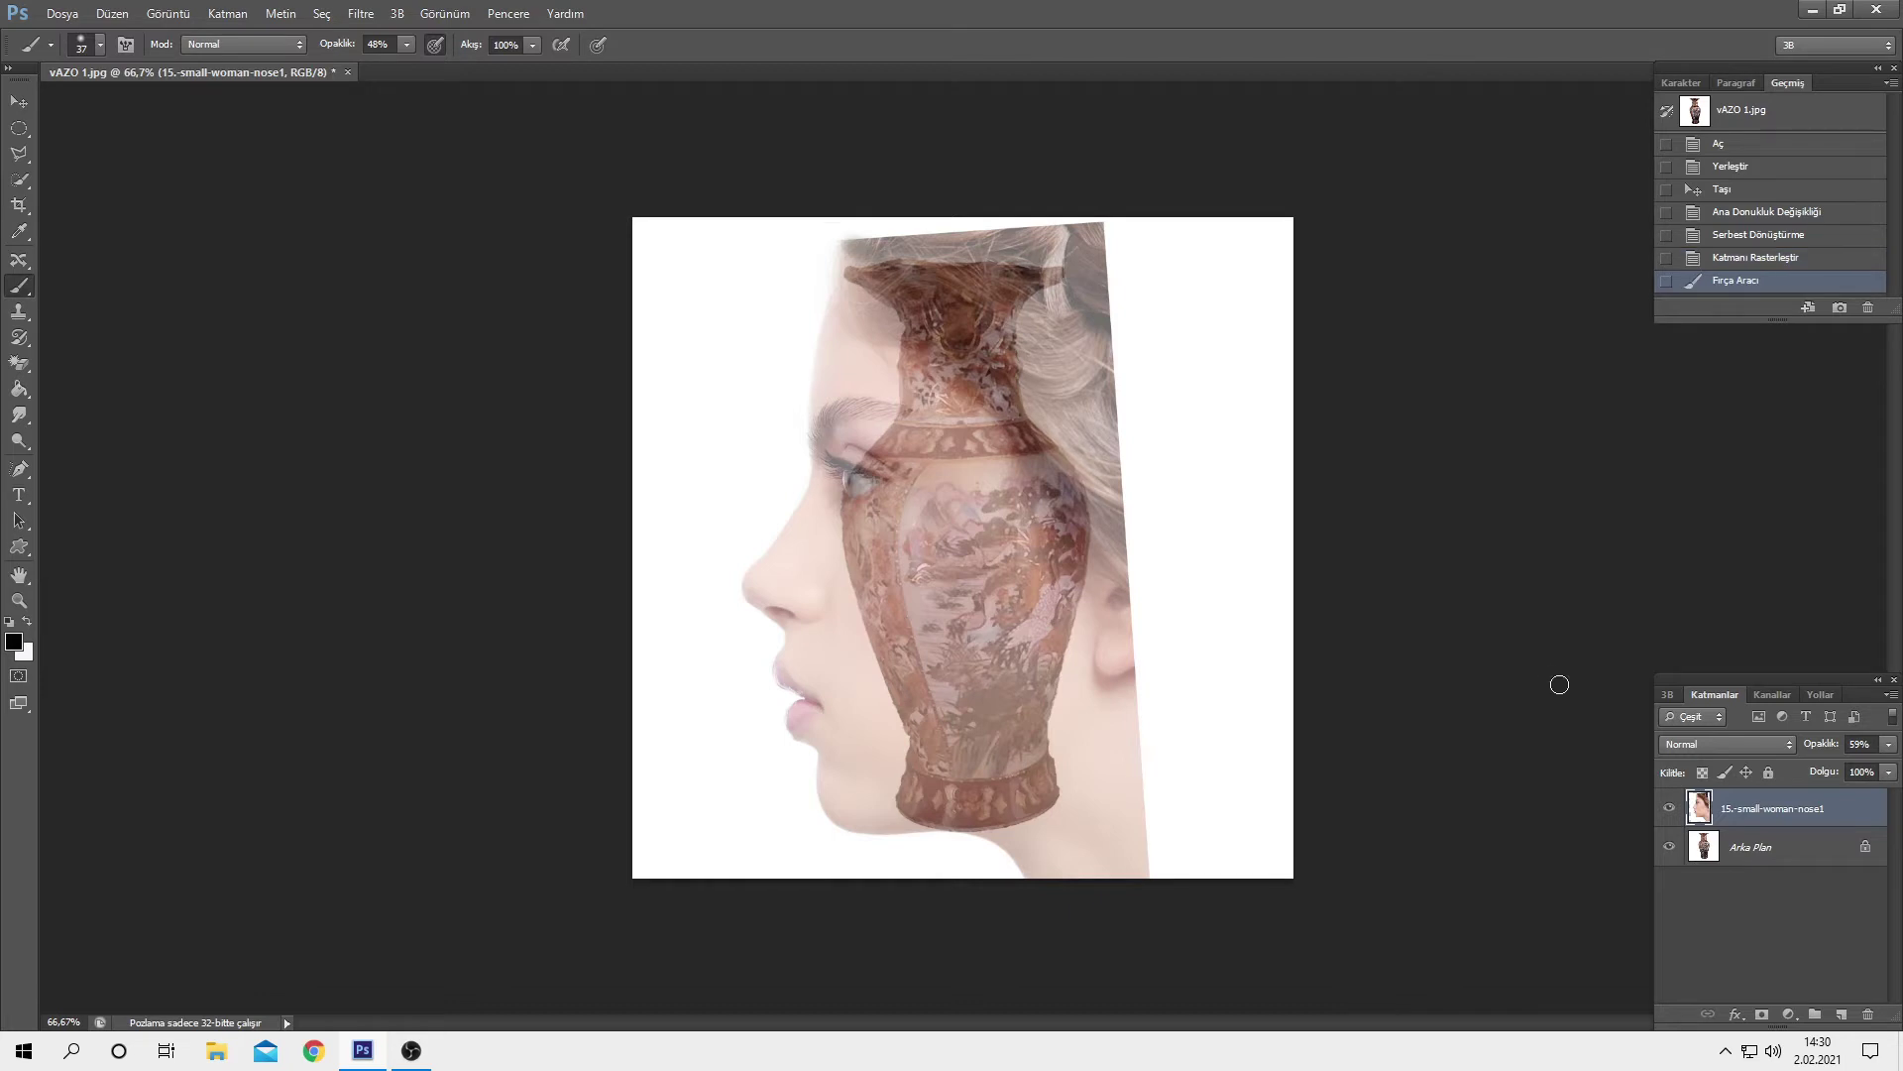
left_click(1761, 1015)
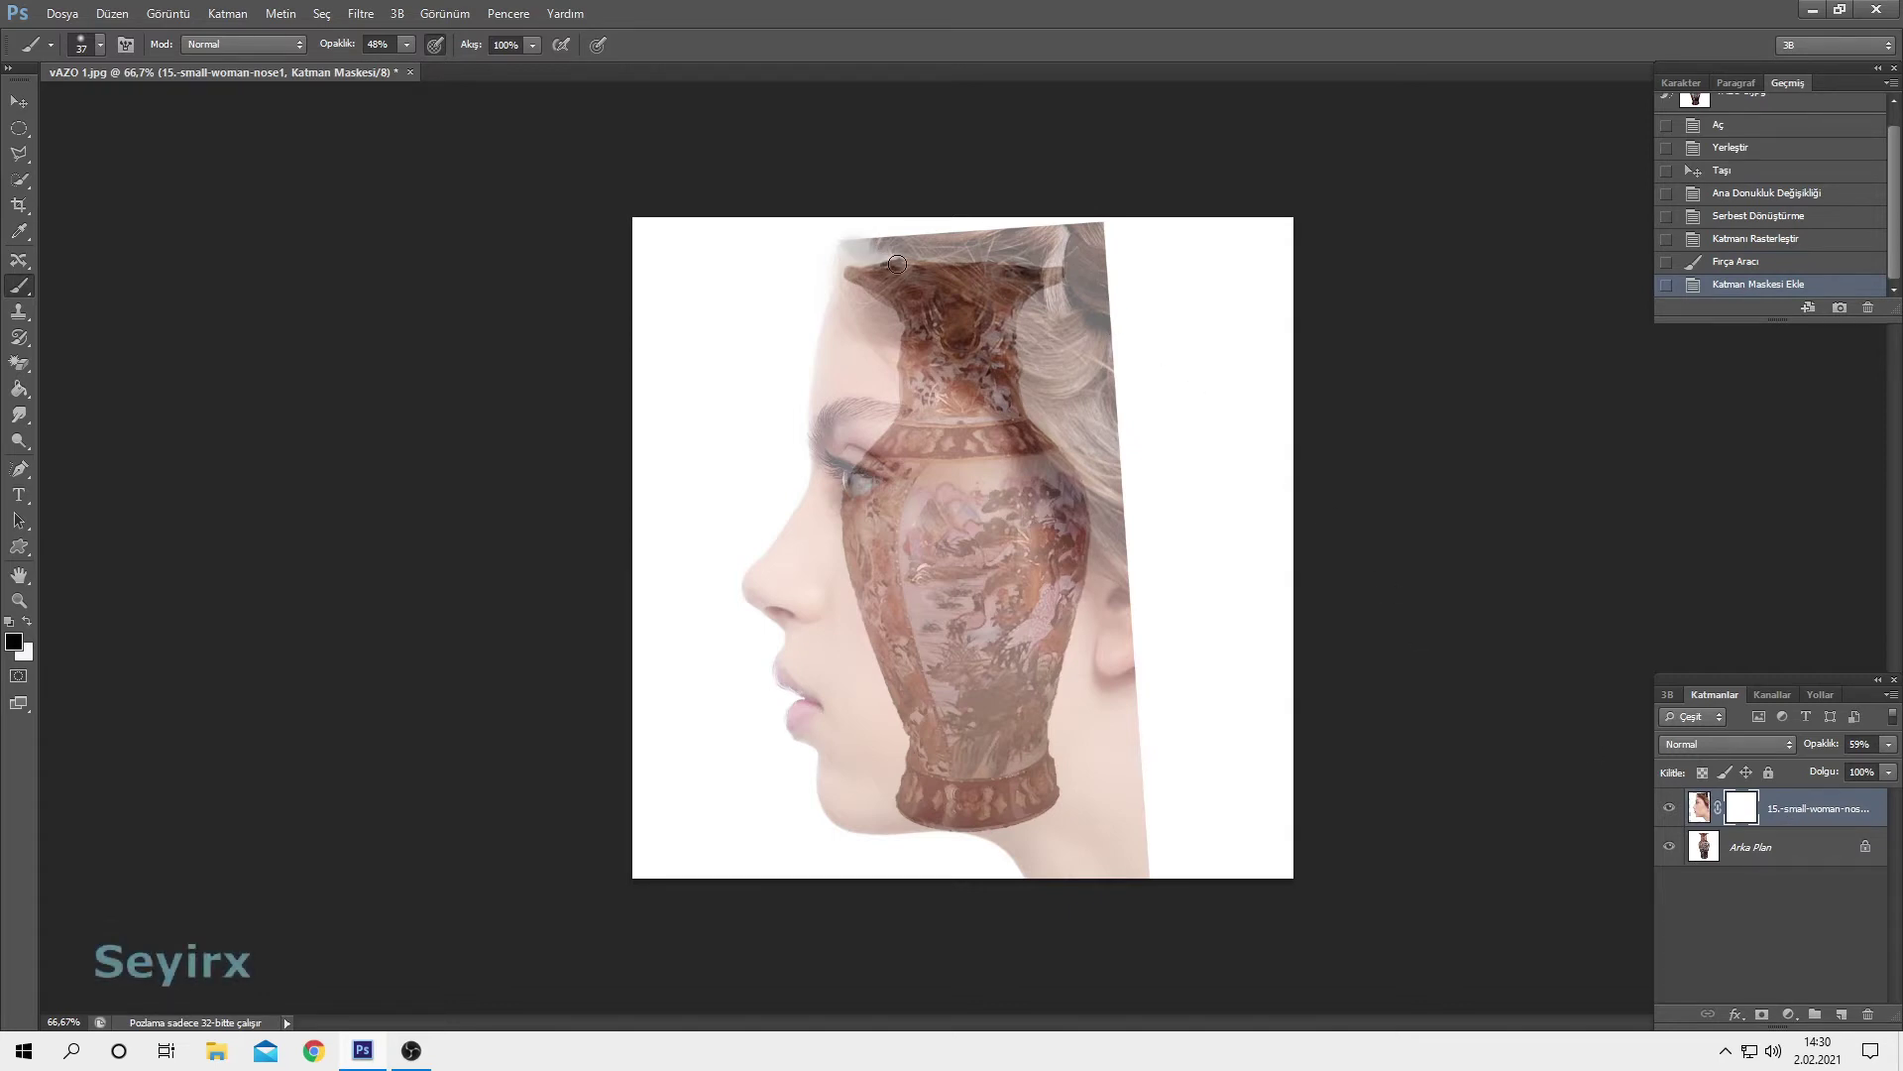
left_click_drag(841, 253, 964, 241)
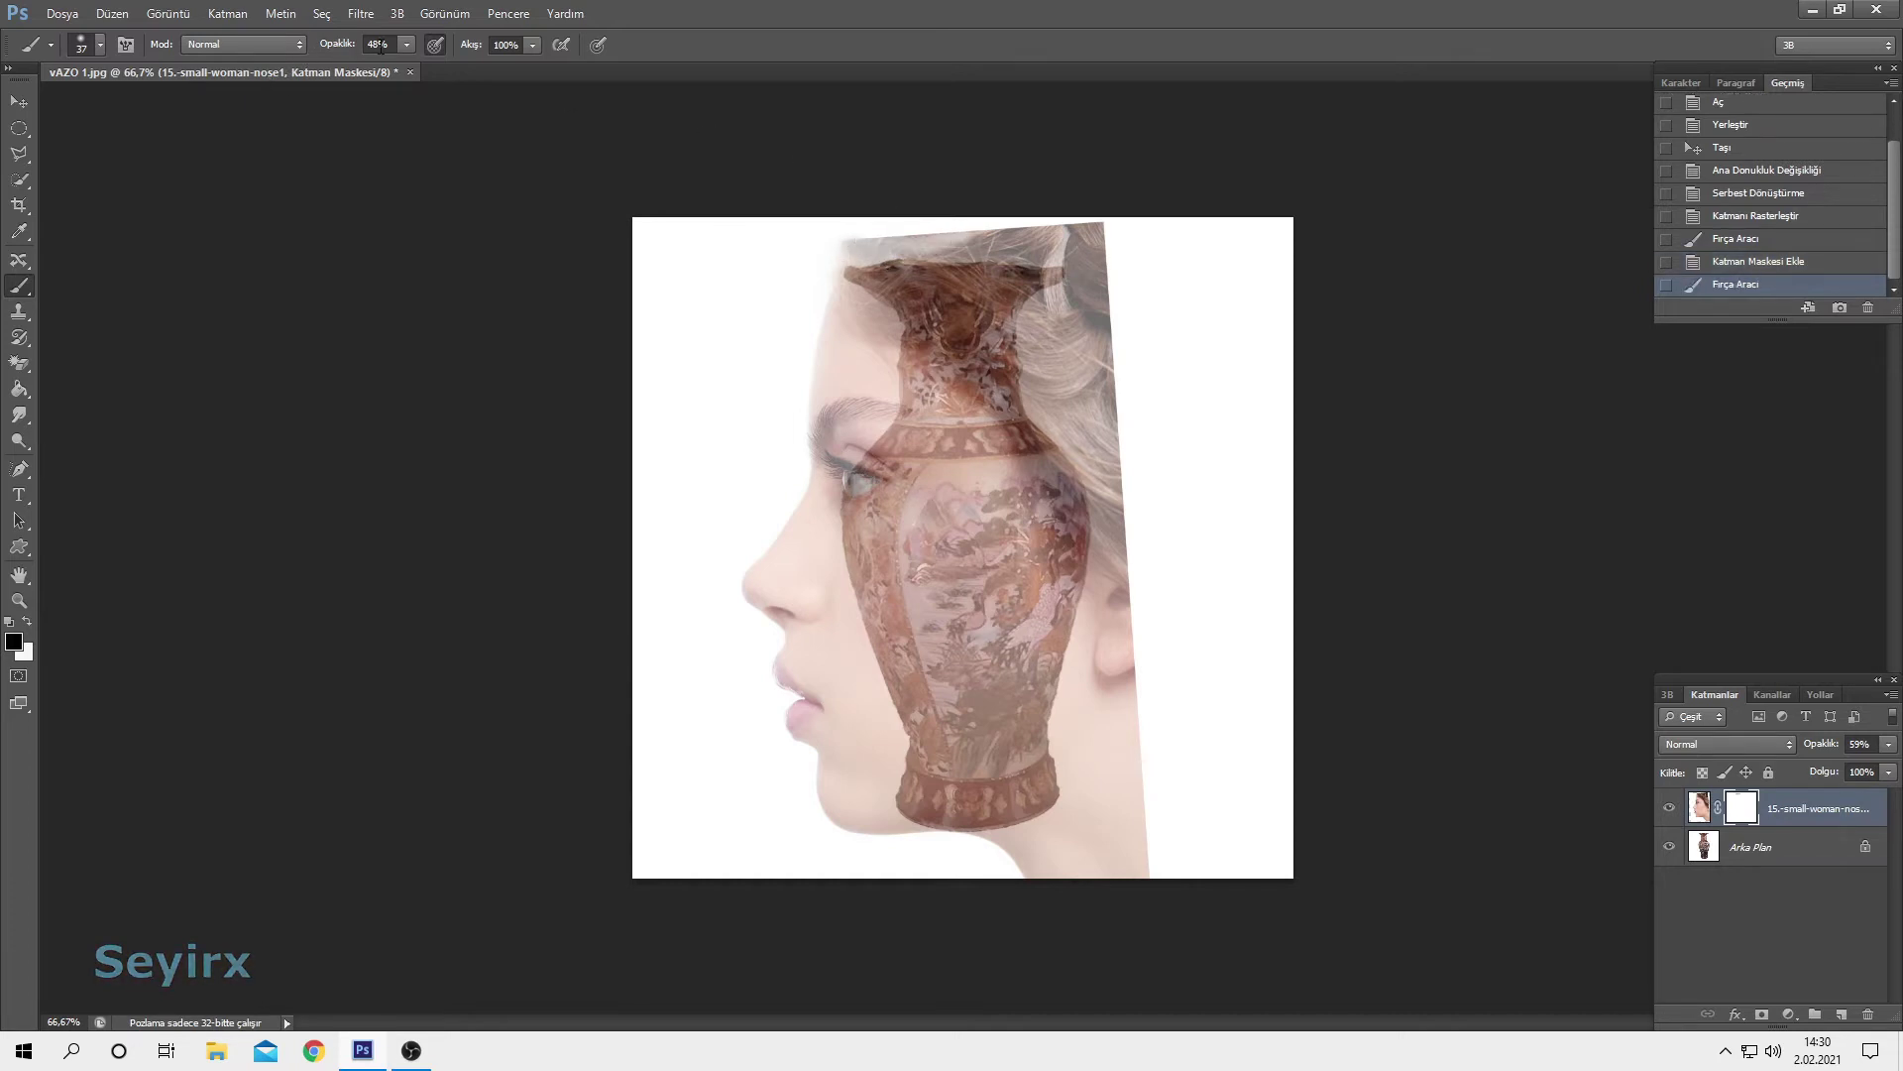
With brush opacity 100% and size 76, mask out hair above and beside the vase neck
left_click_drag(338, 47, 429, 71)
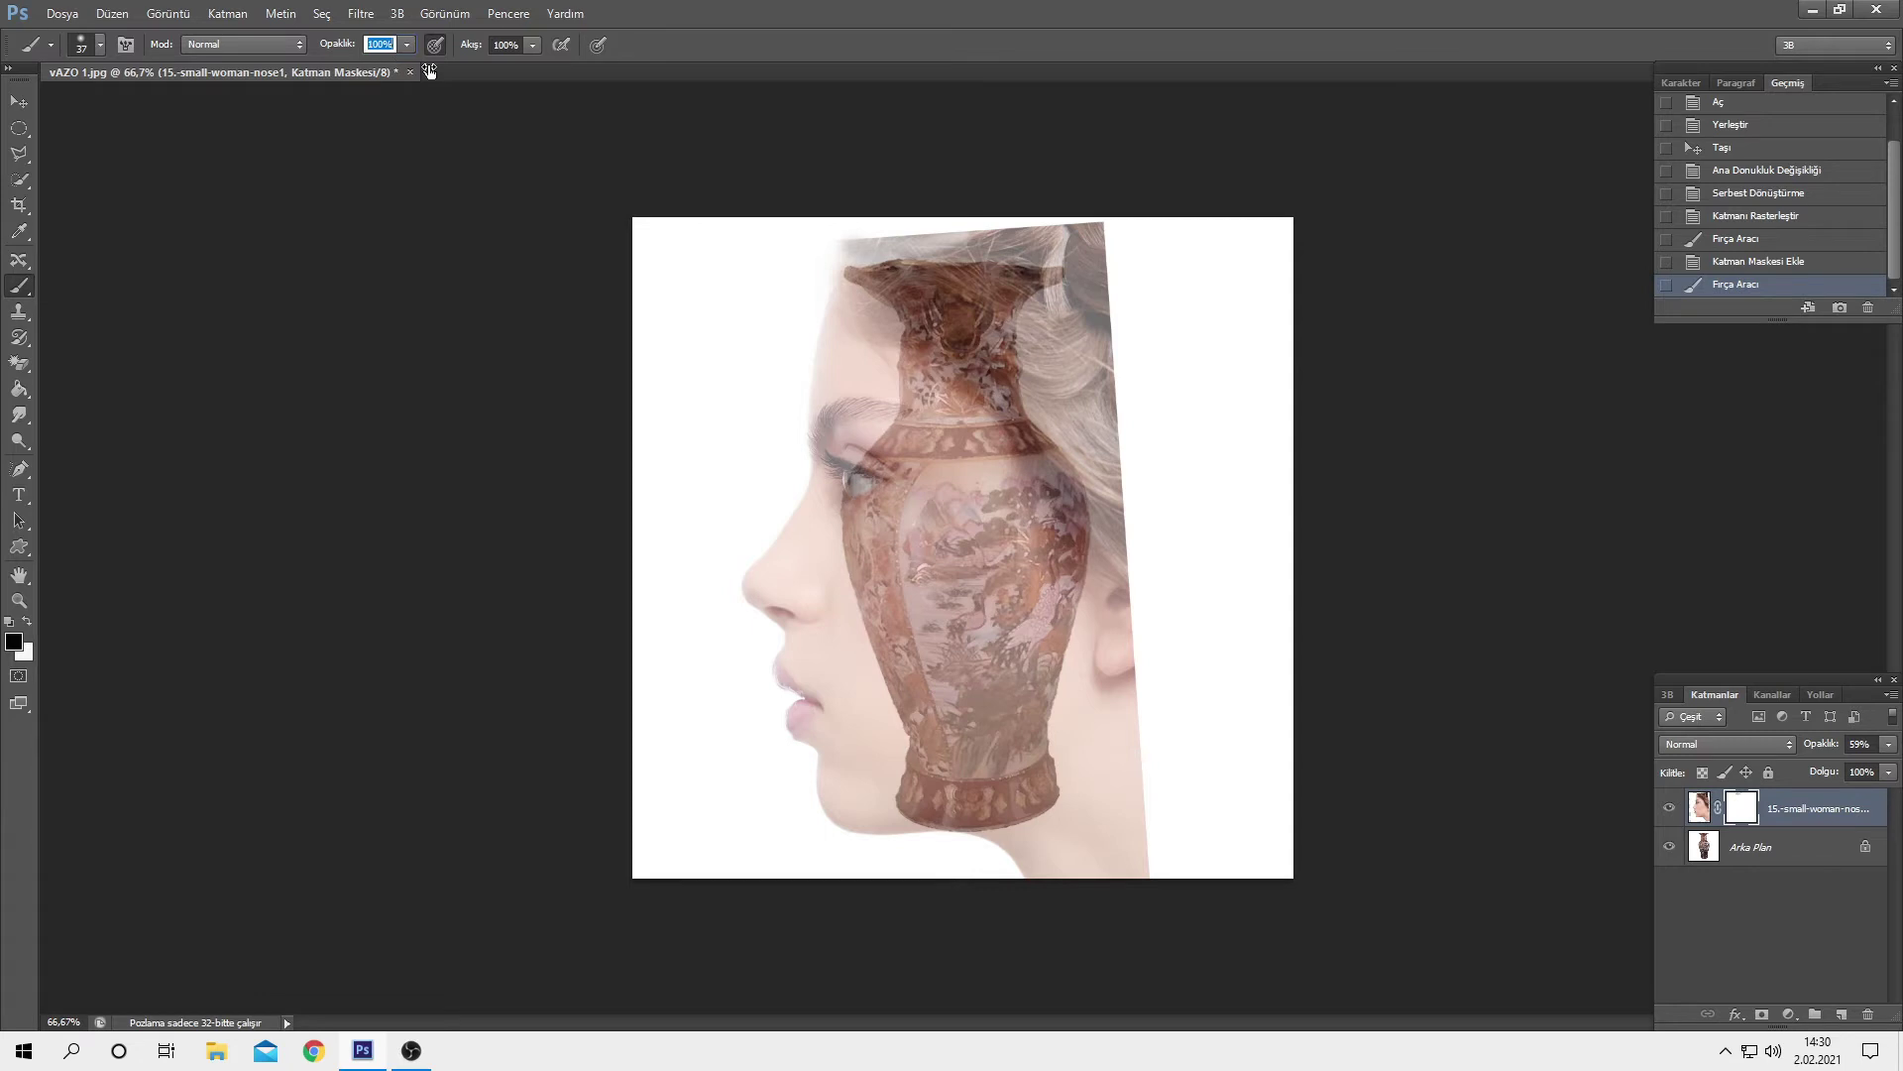
mouse_move(927, 238)
left_mouse_down()
mouse_move(849, 243)
mouse_move(1001, 248)
mouse_move(985, 250)
mouse_move(934, 234)
mouse_move(1051, 230)
mouse_move(966, 247)
mouse_move(947, 292)
mouse_move(1021, 318)
mouse_move(905, 230)
mouse_move(1102, 241)
mouse_move(1100, 496)
left_mouse_up()
left_click(99, 43)
key("Return")
mouse_move(1065, 311)
left_mouse_down()
mouse_move(1032, 332)
mouse_move(1122, 518)
mouse_move(1006, 401)
mouse_move(1026, 585)
mouse_move(978, 837)
mouse_move(1088, 556)
mouse_move(1088, 763)
mouse_move(1114, 863)
left_mouse_up()
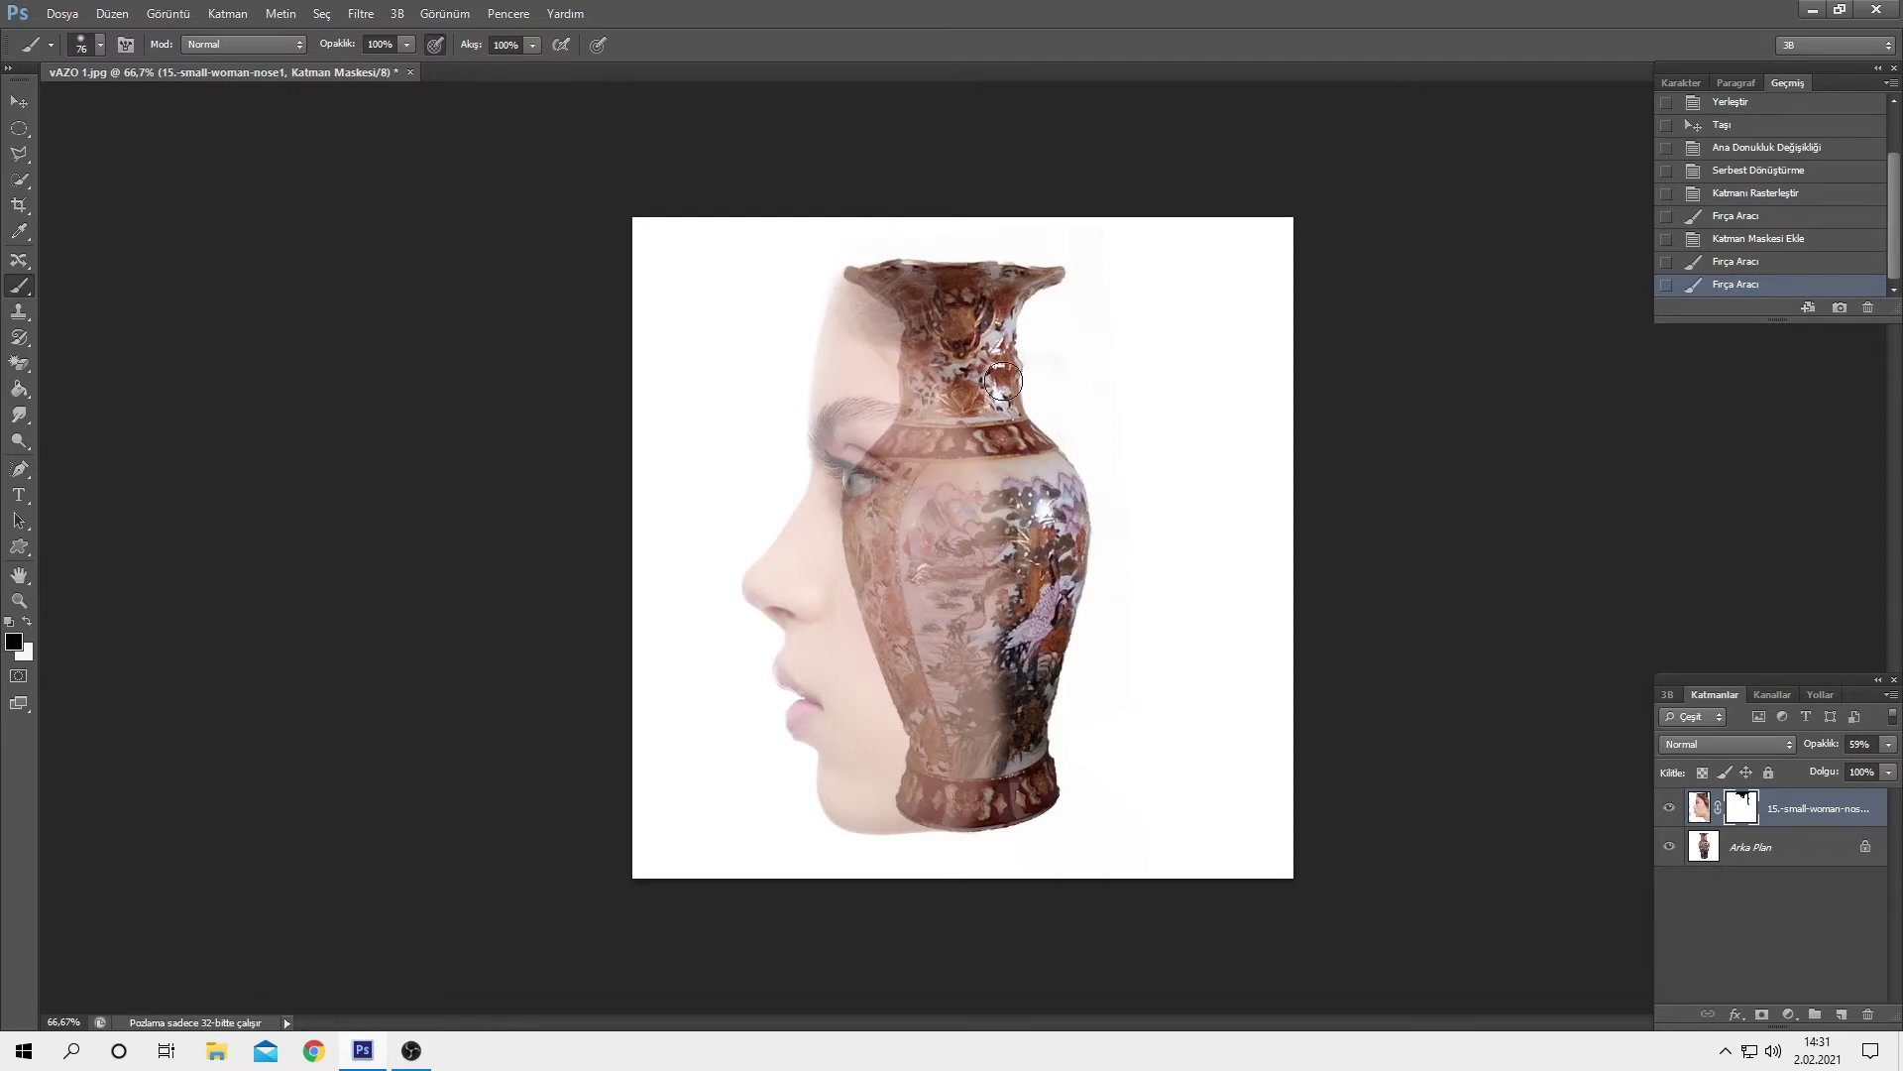
Hide more face along the vase body, then return the woman layer to 100% opacity
mouse_move(1024, 567)
left_mouse_down()
mouse_move(1019, 776)
mouse_move(1021, 654)
mouse_move(1003, 739)
mouse_move(1028, 815)
mouse_move(1026, 793)
left_mouse_up()
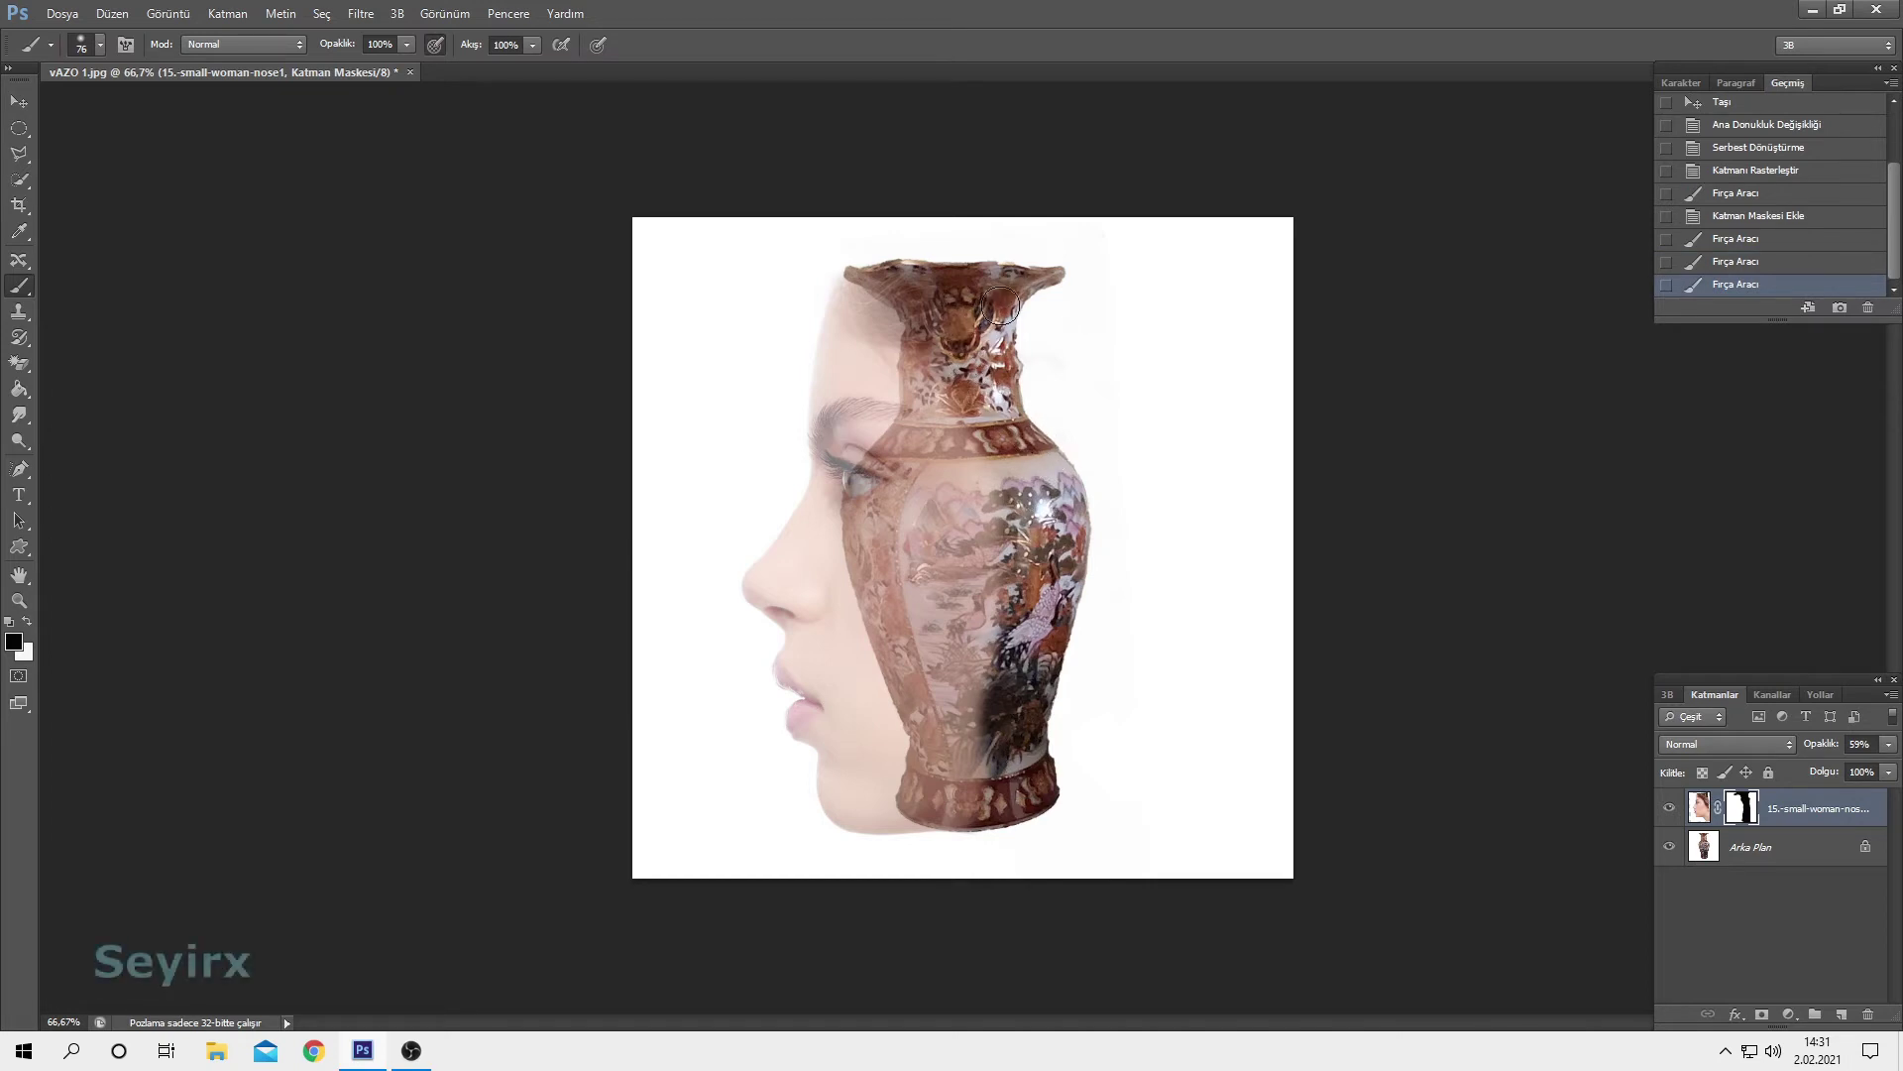
left_click(1038, 281)
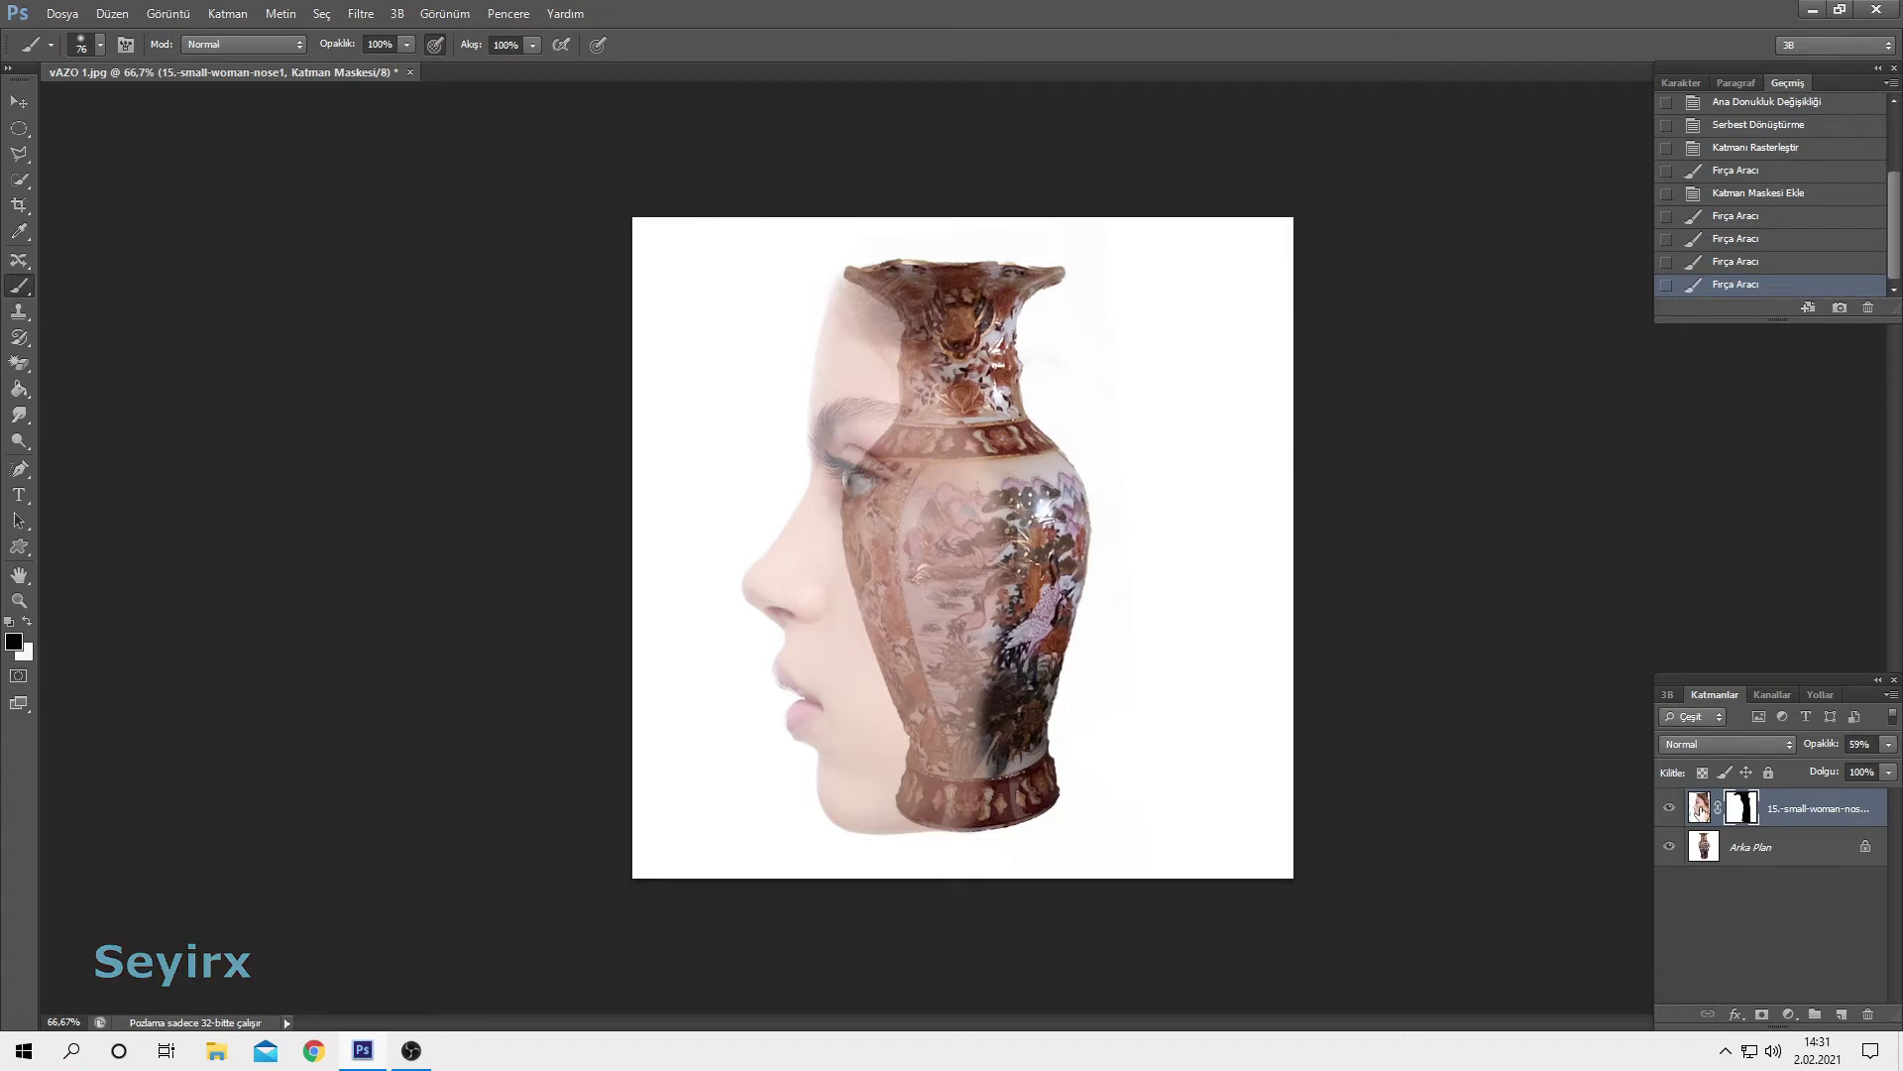
left_click(1699, 815)
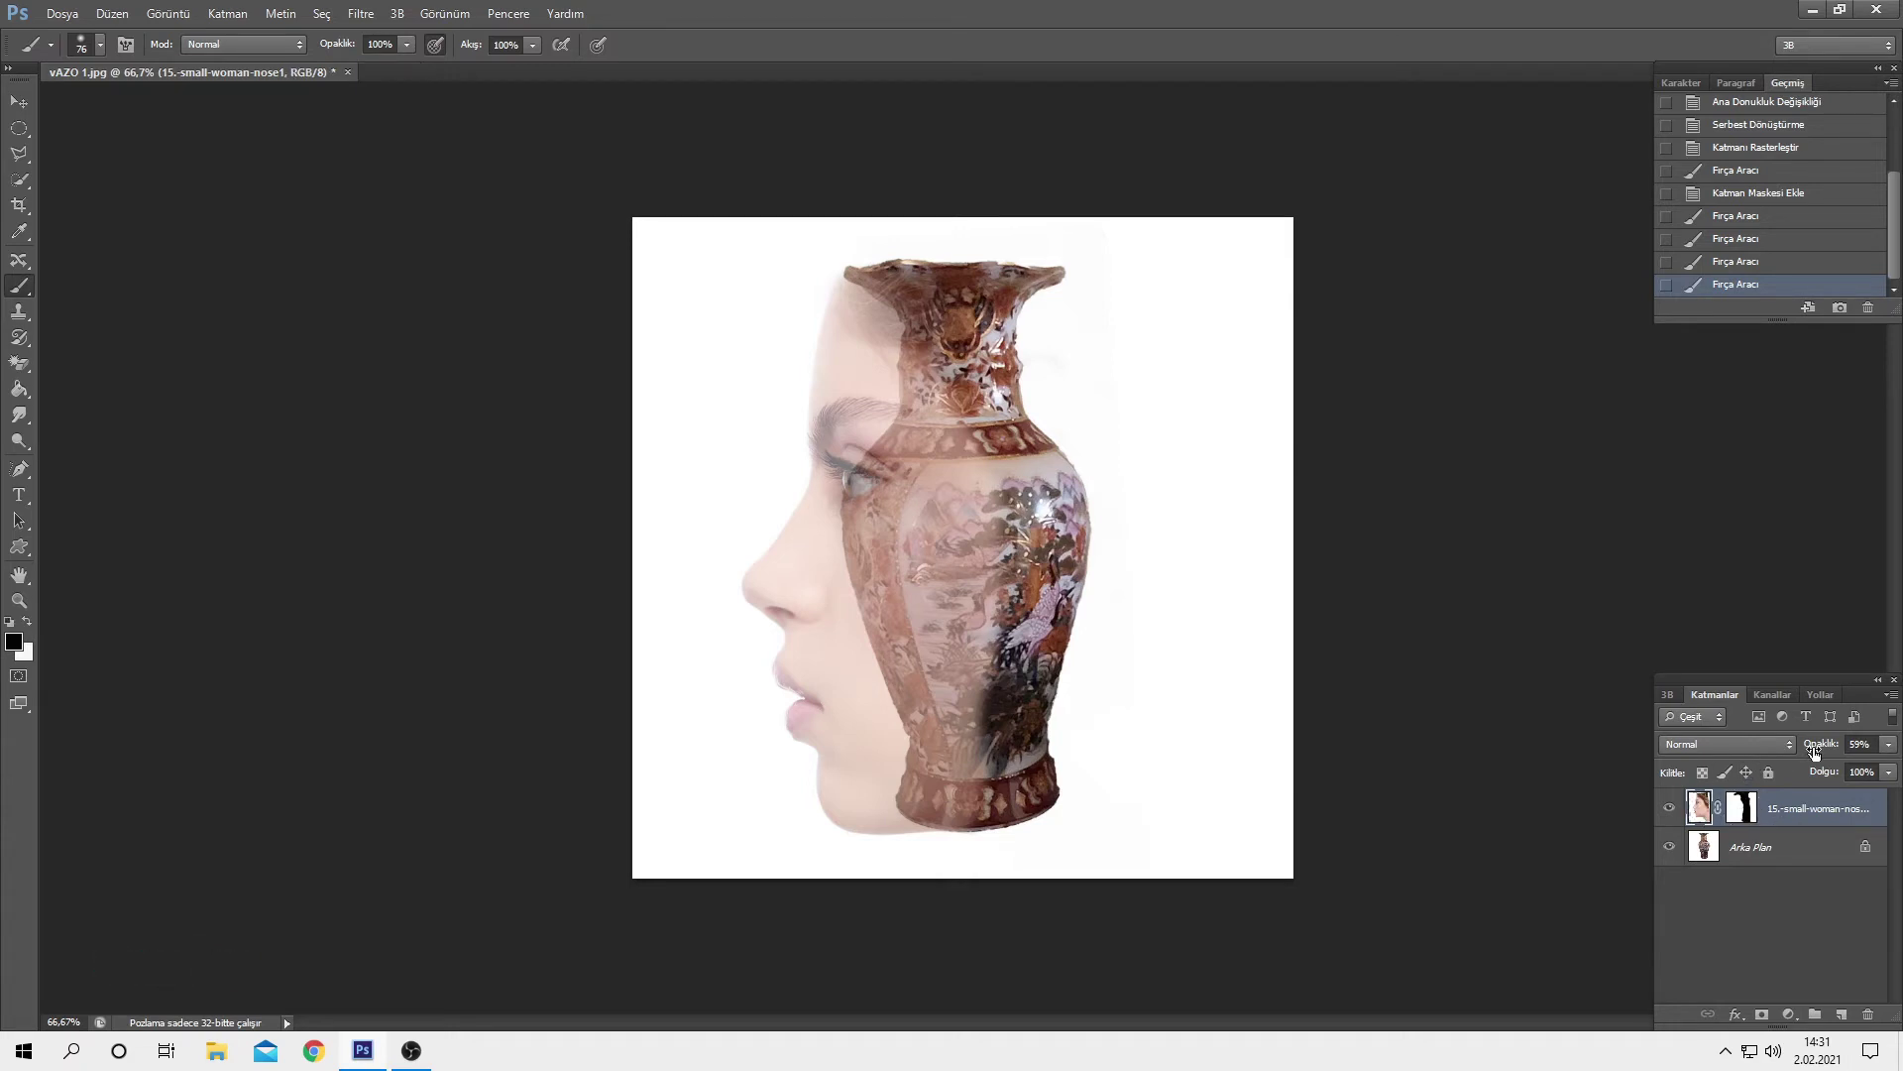
left_click_drag(1814, 752, 1857, 749)
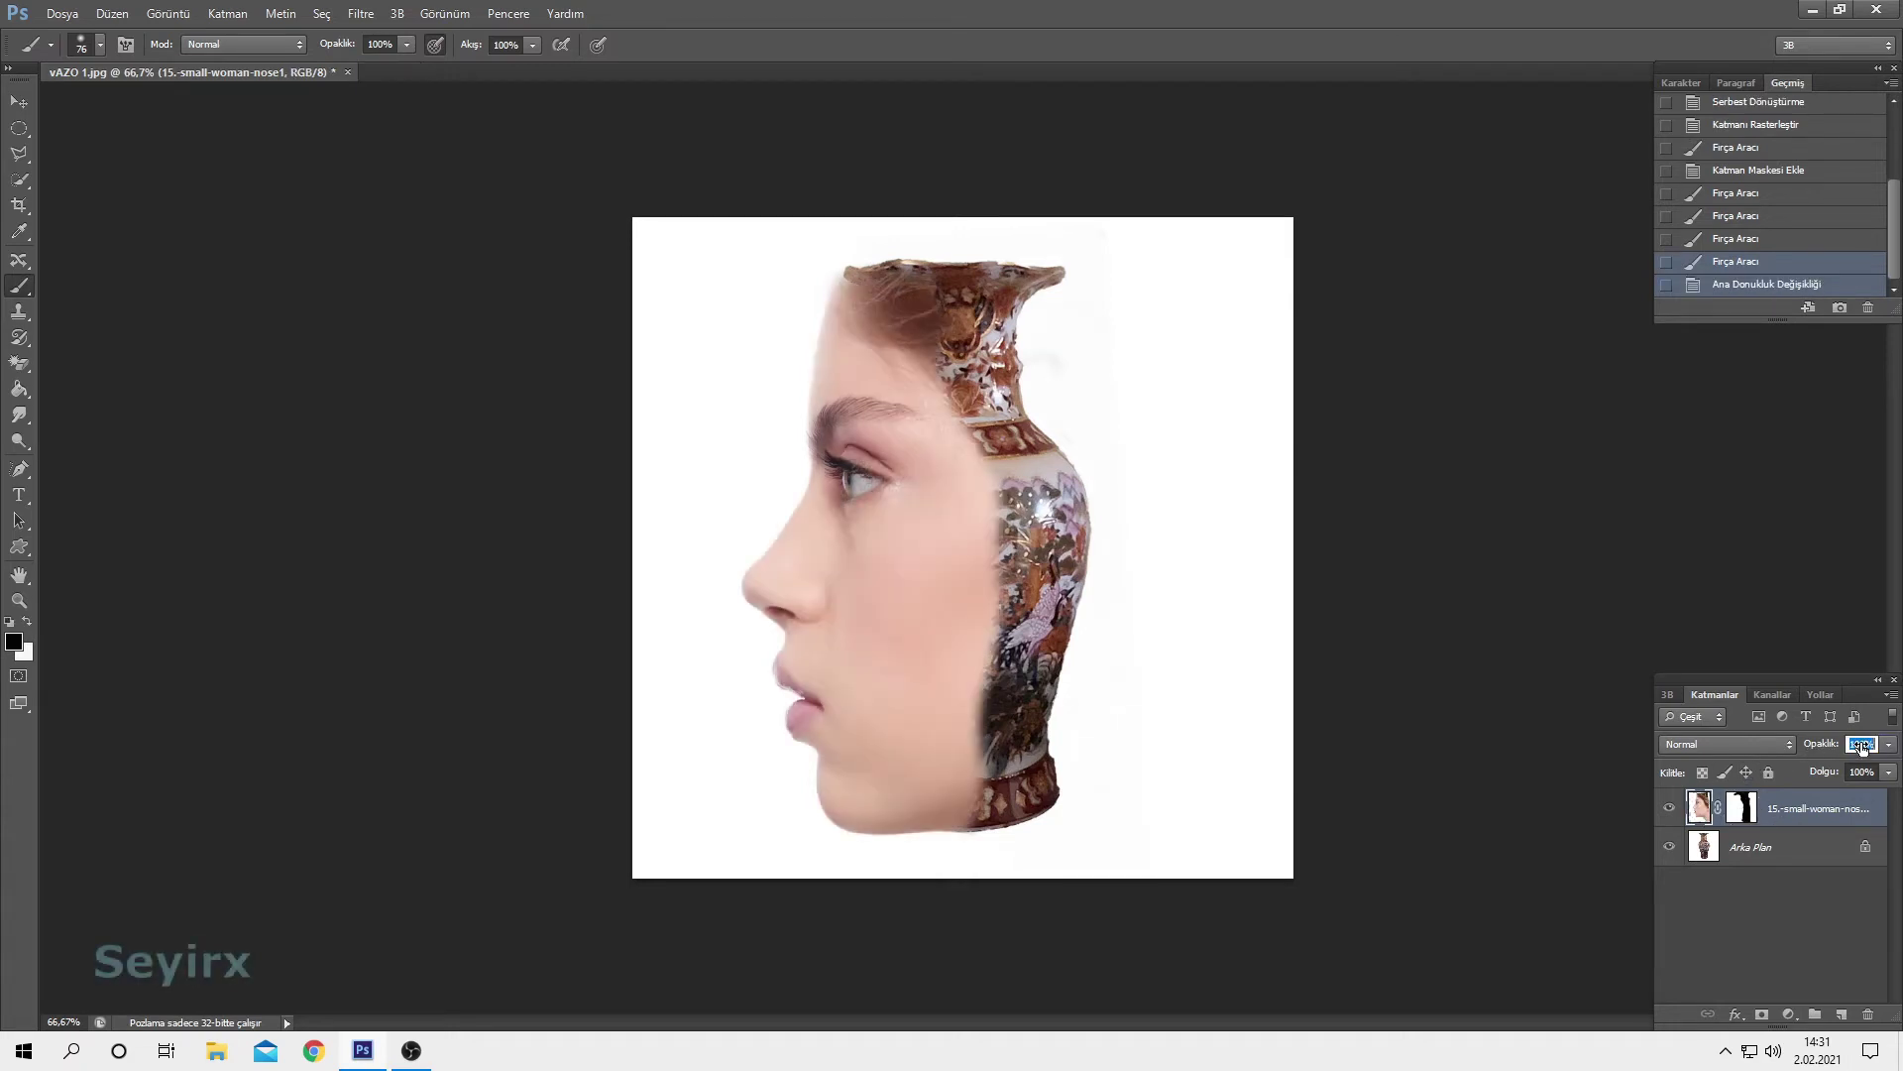
Drop the woman layer to 64% opacity and undo the stray brush stroke
left_click_drag(1861, 747, 1809, 757)
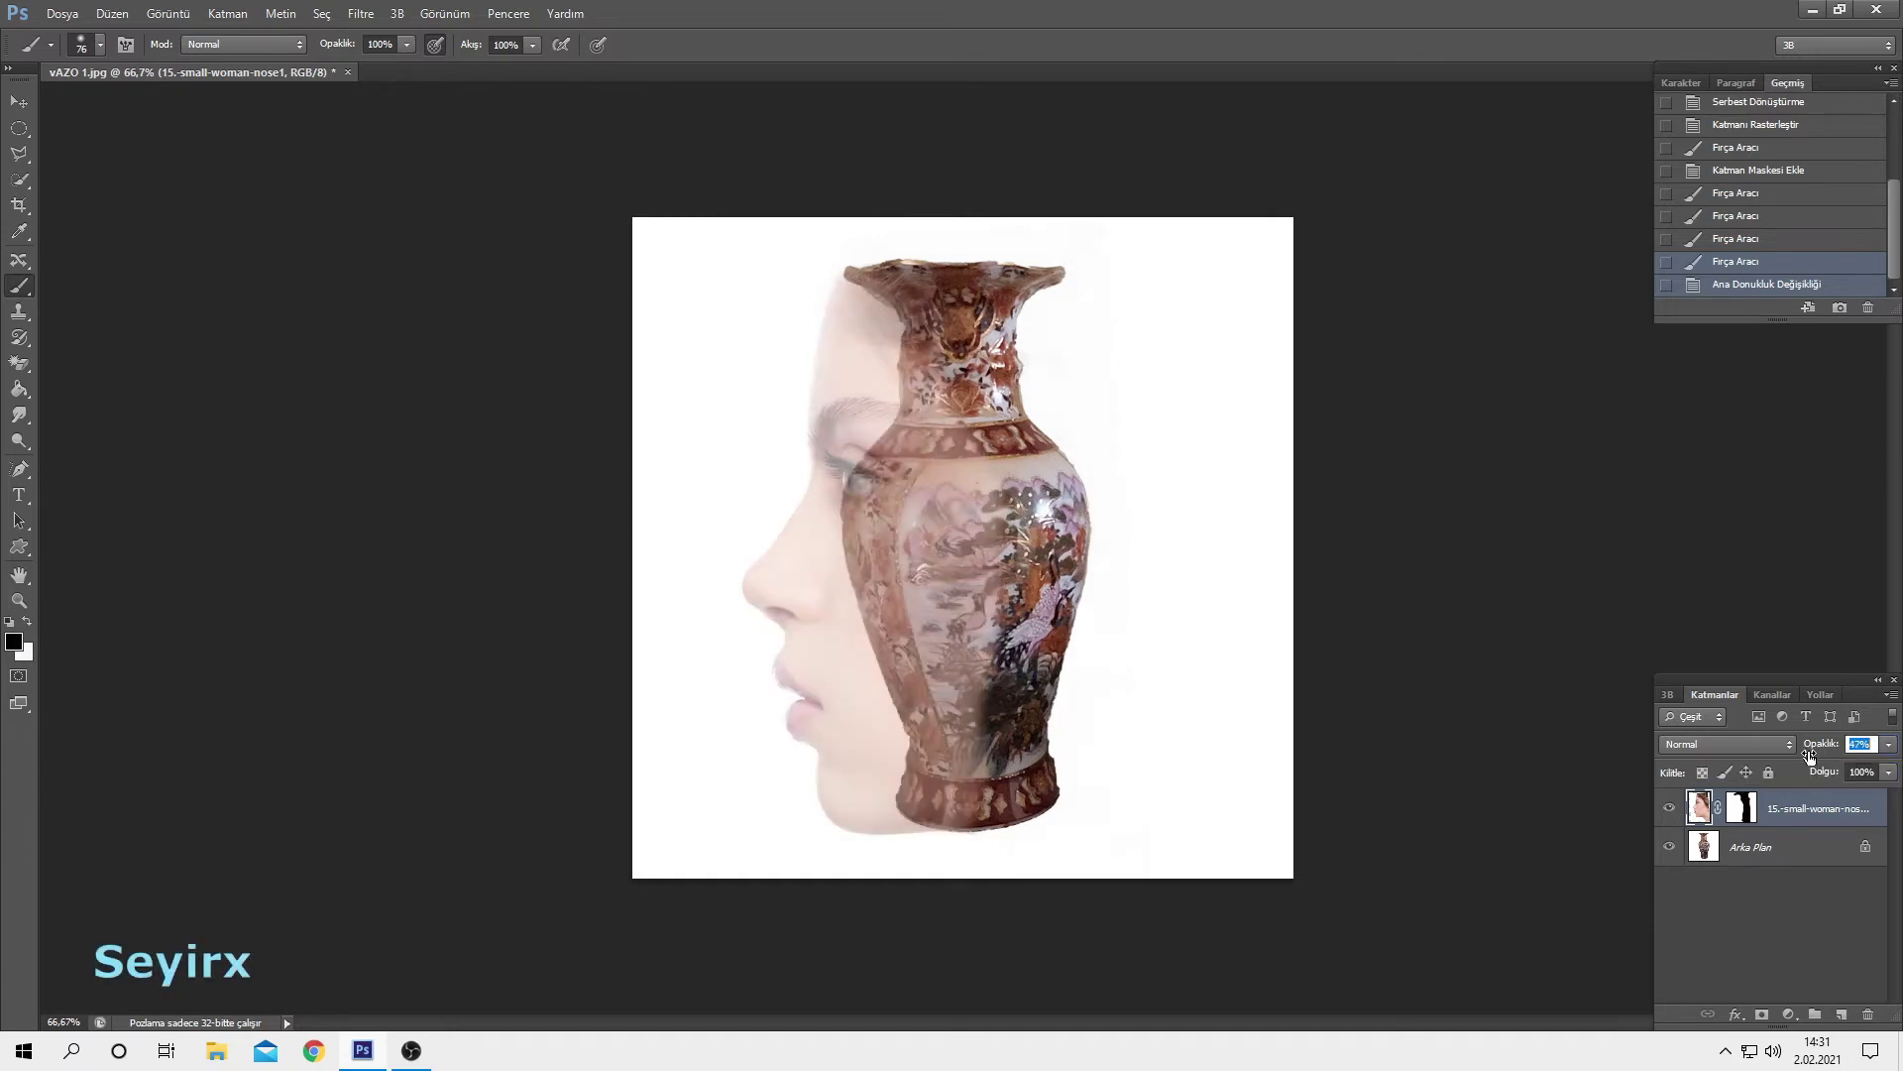
left_click_drag(1809, 756, 1826, 756)
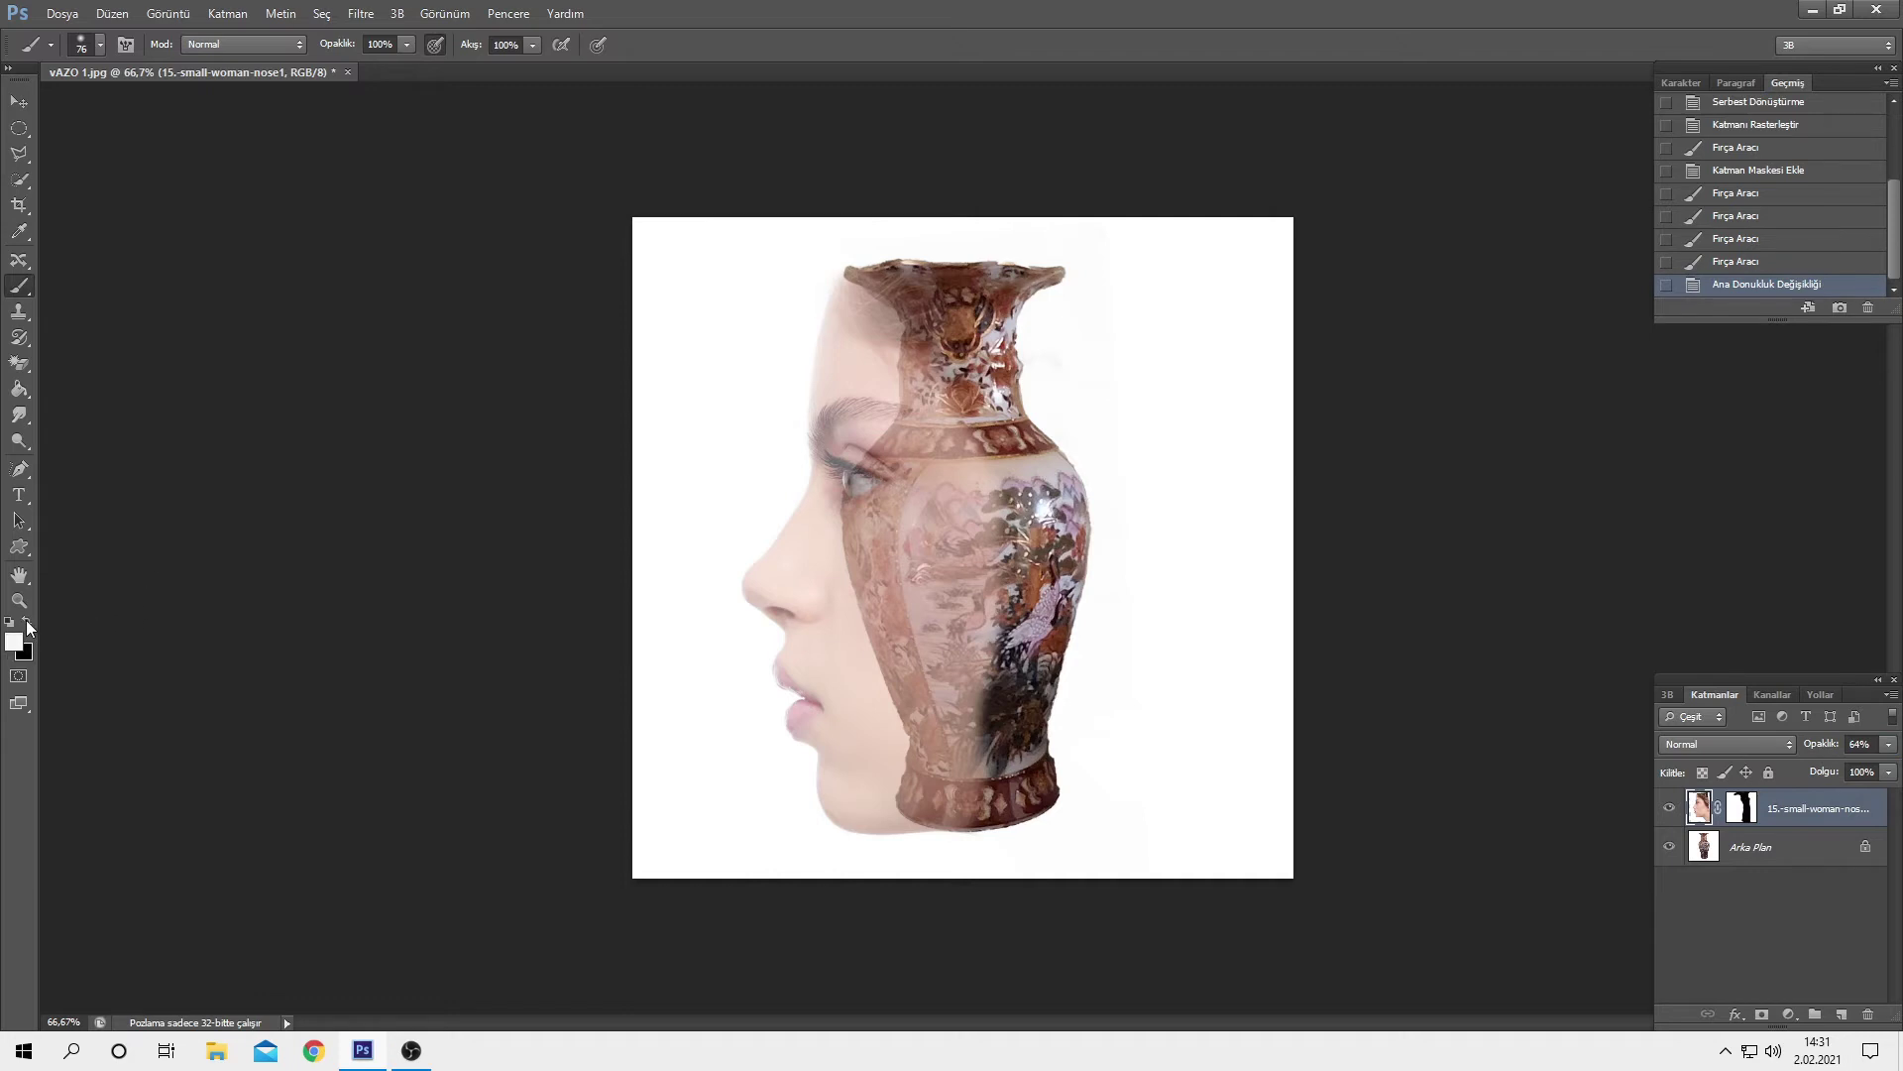
key("ctrl+z")
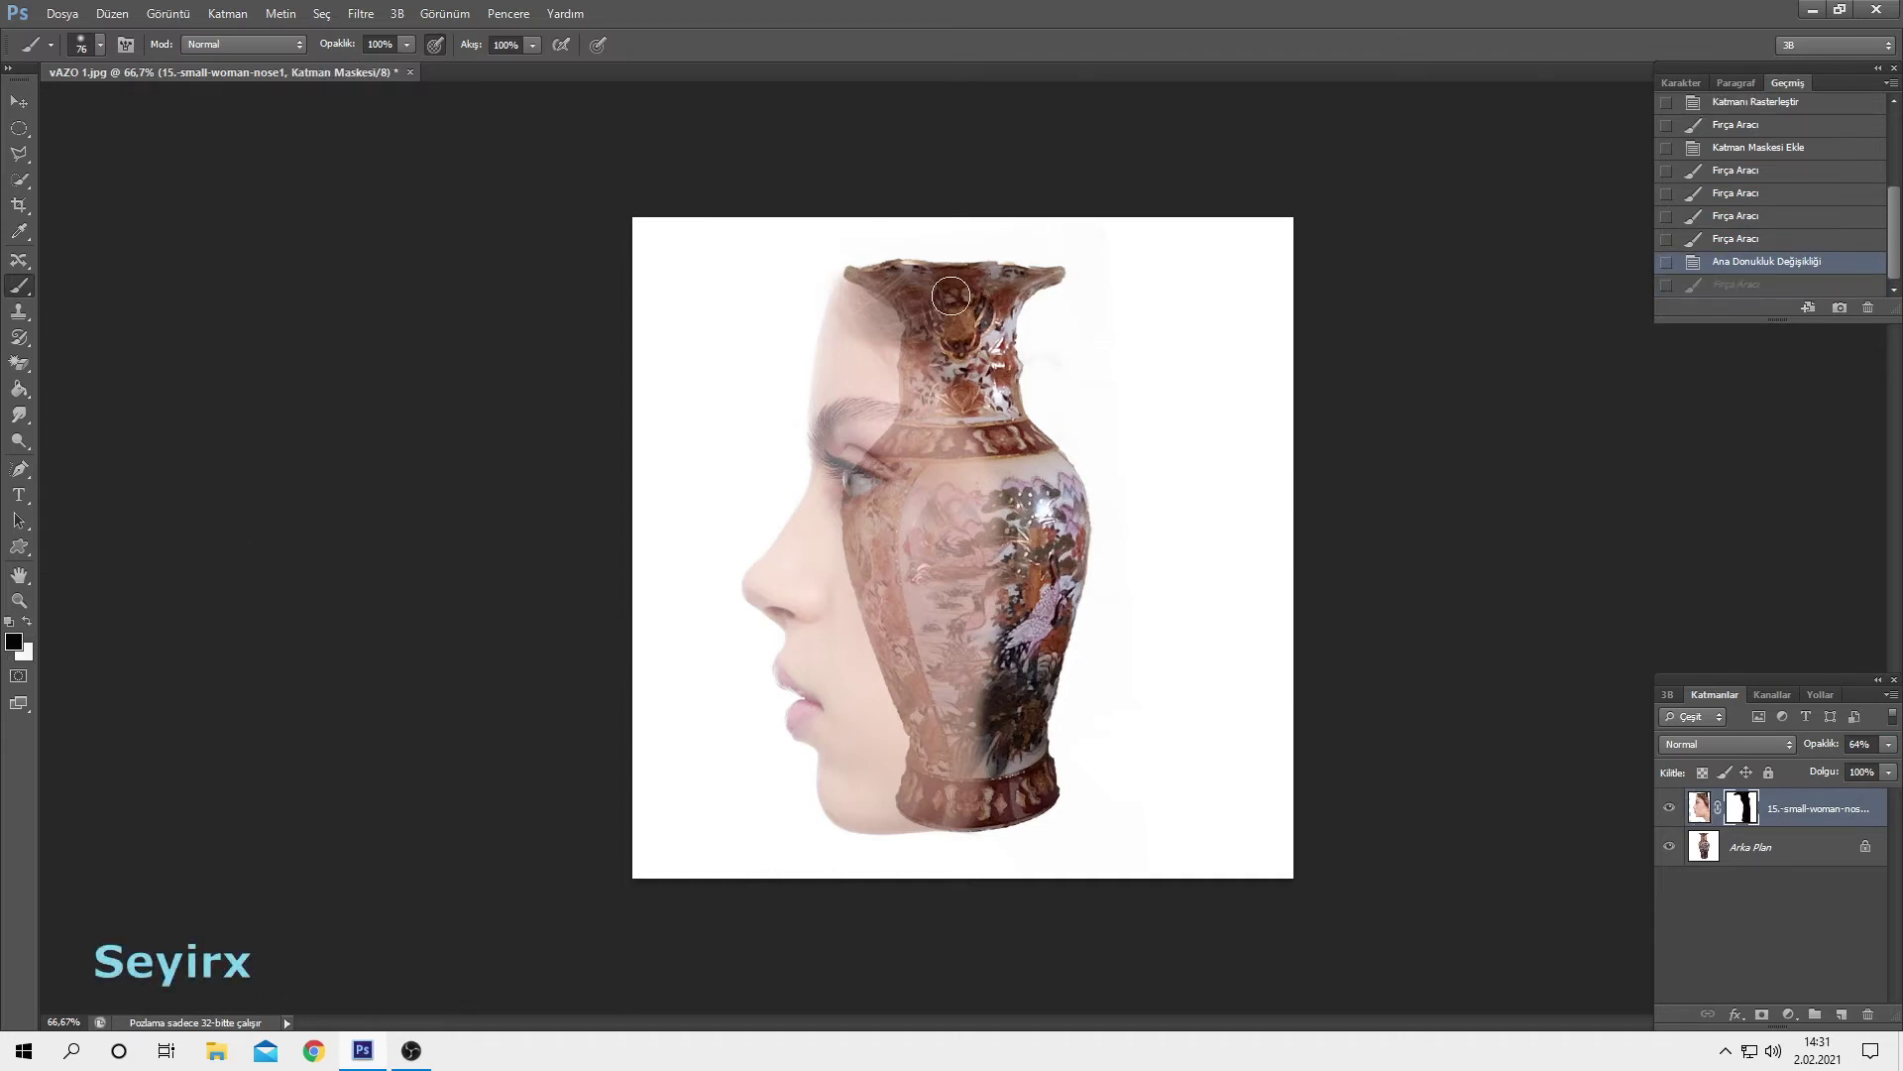
Paint the mask to blend the hair into the vase neck, then restore 100% layer opacity
left_click(970, 346)
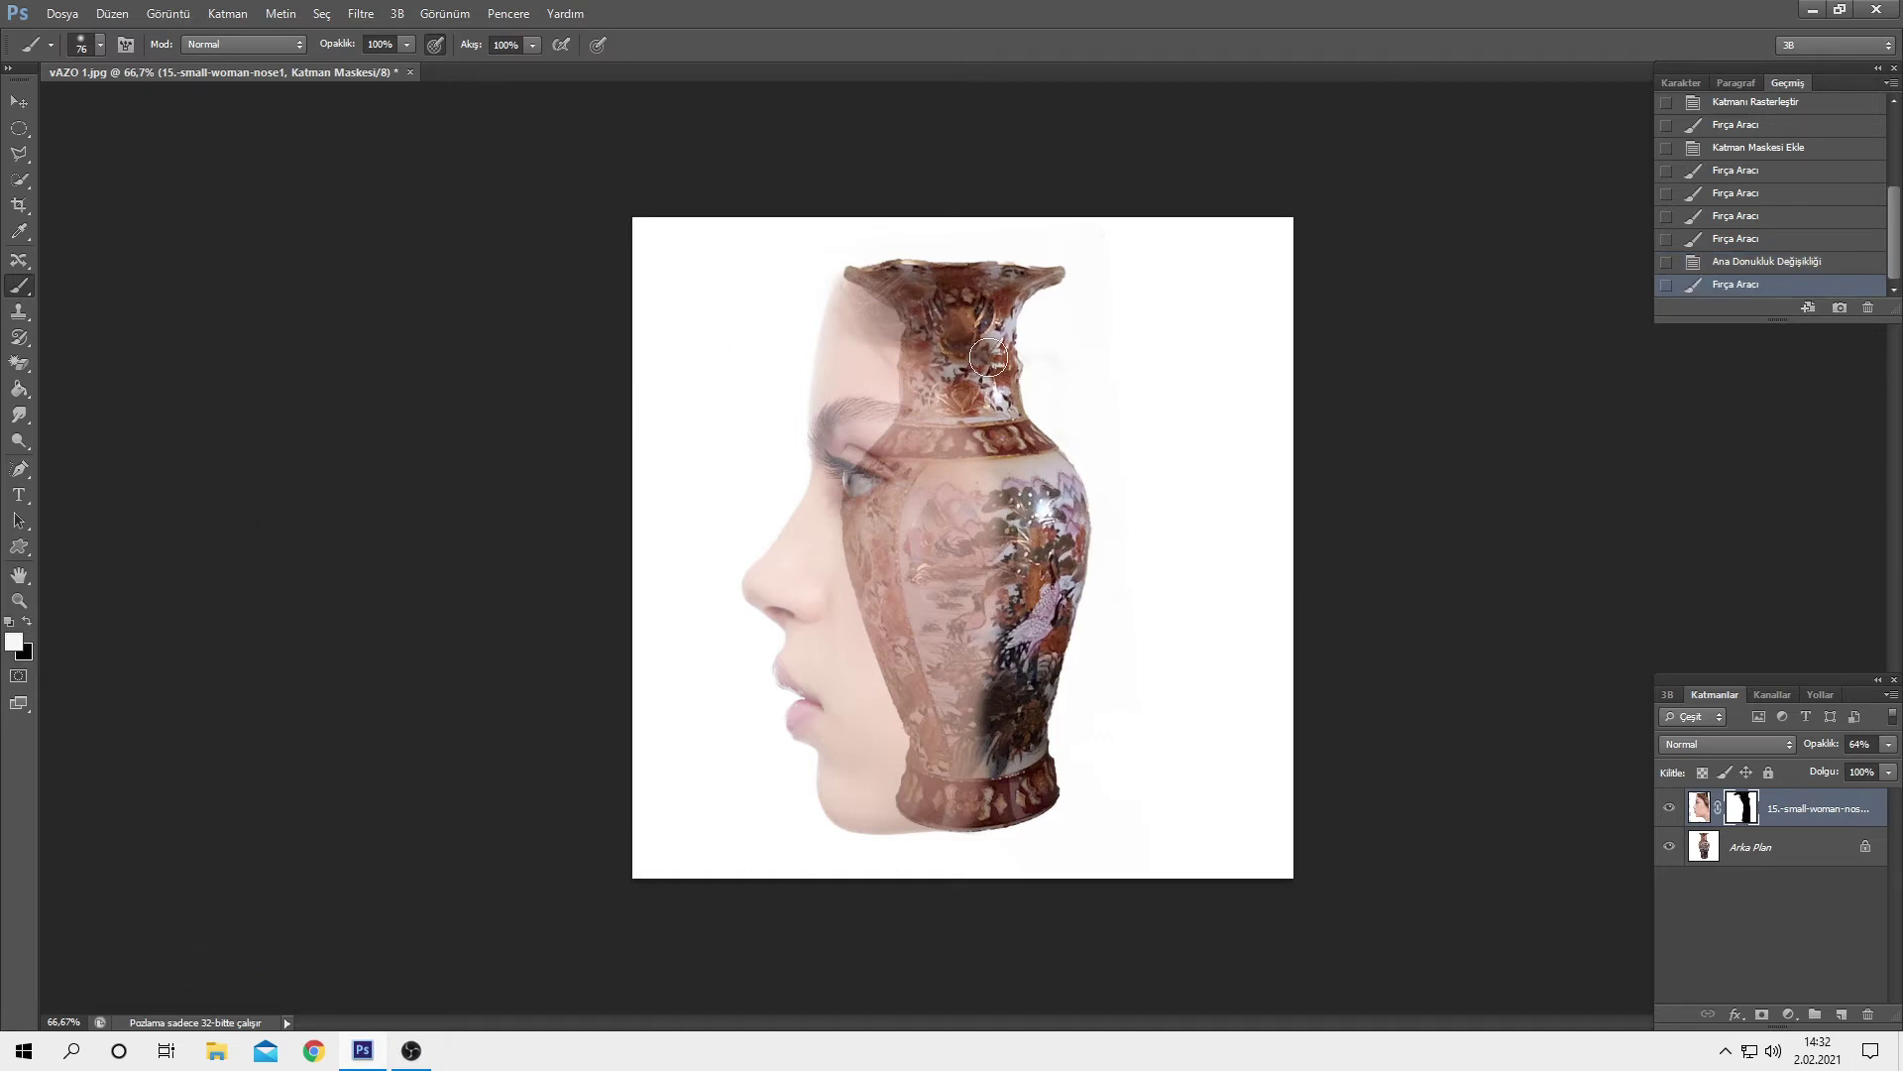
left_click_drag(970, 343, 1003, 387)
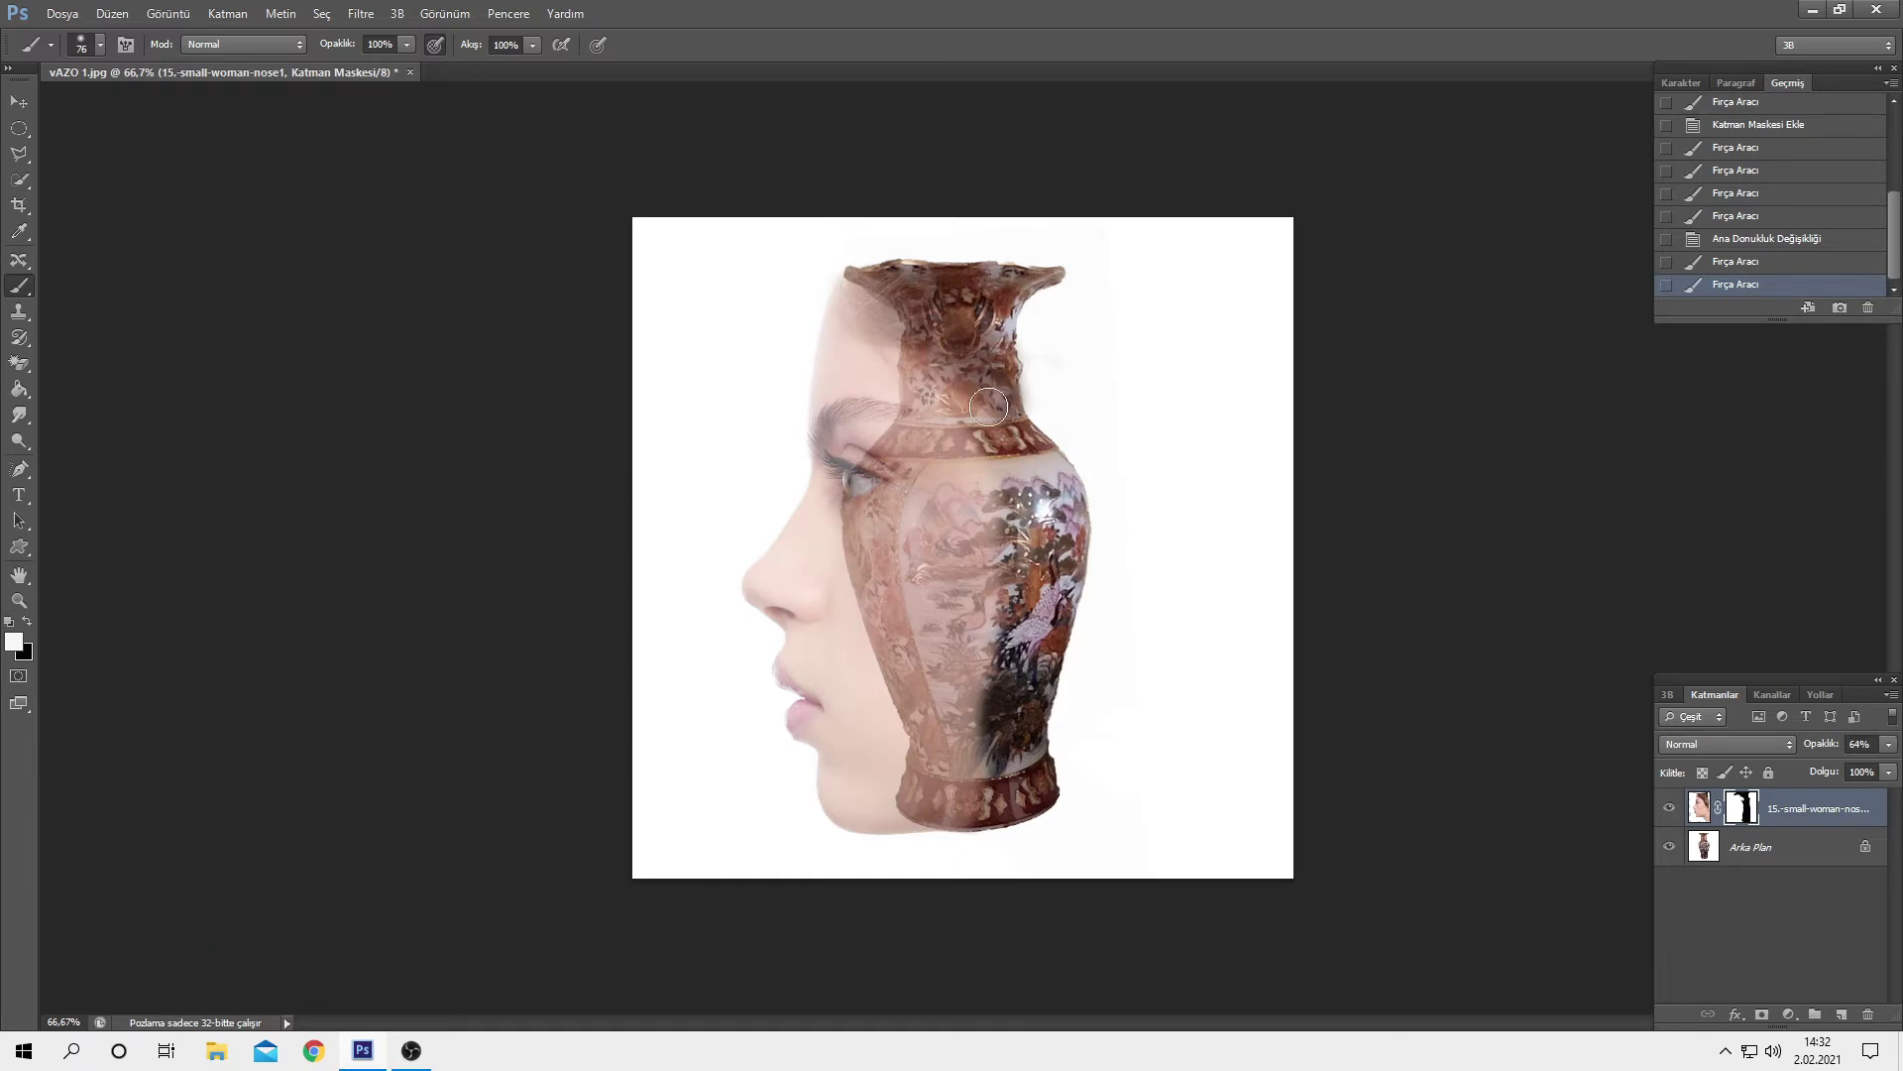
left_click_drag(988, 406, 1133, 396)
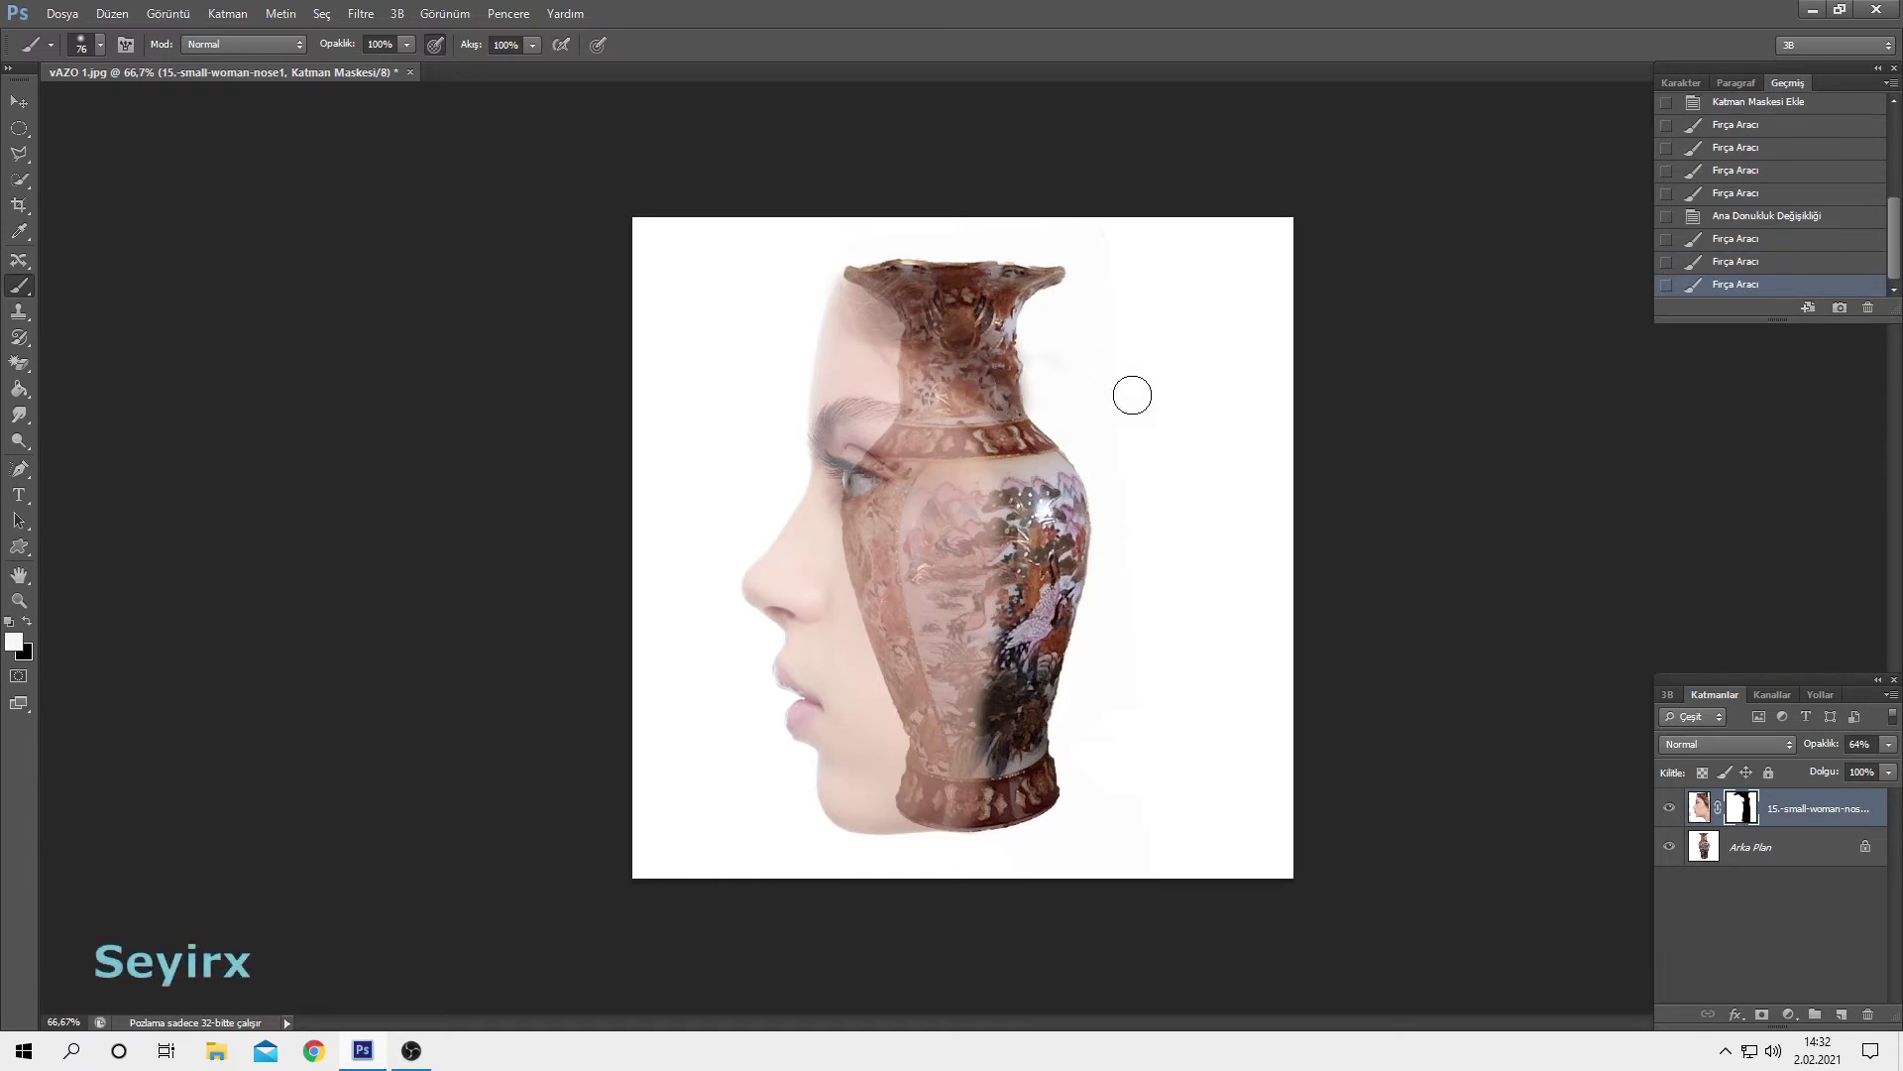
left_click(1701, 809)
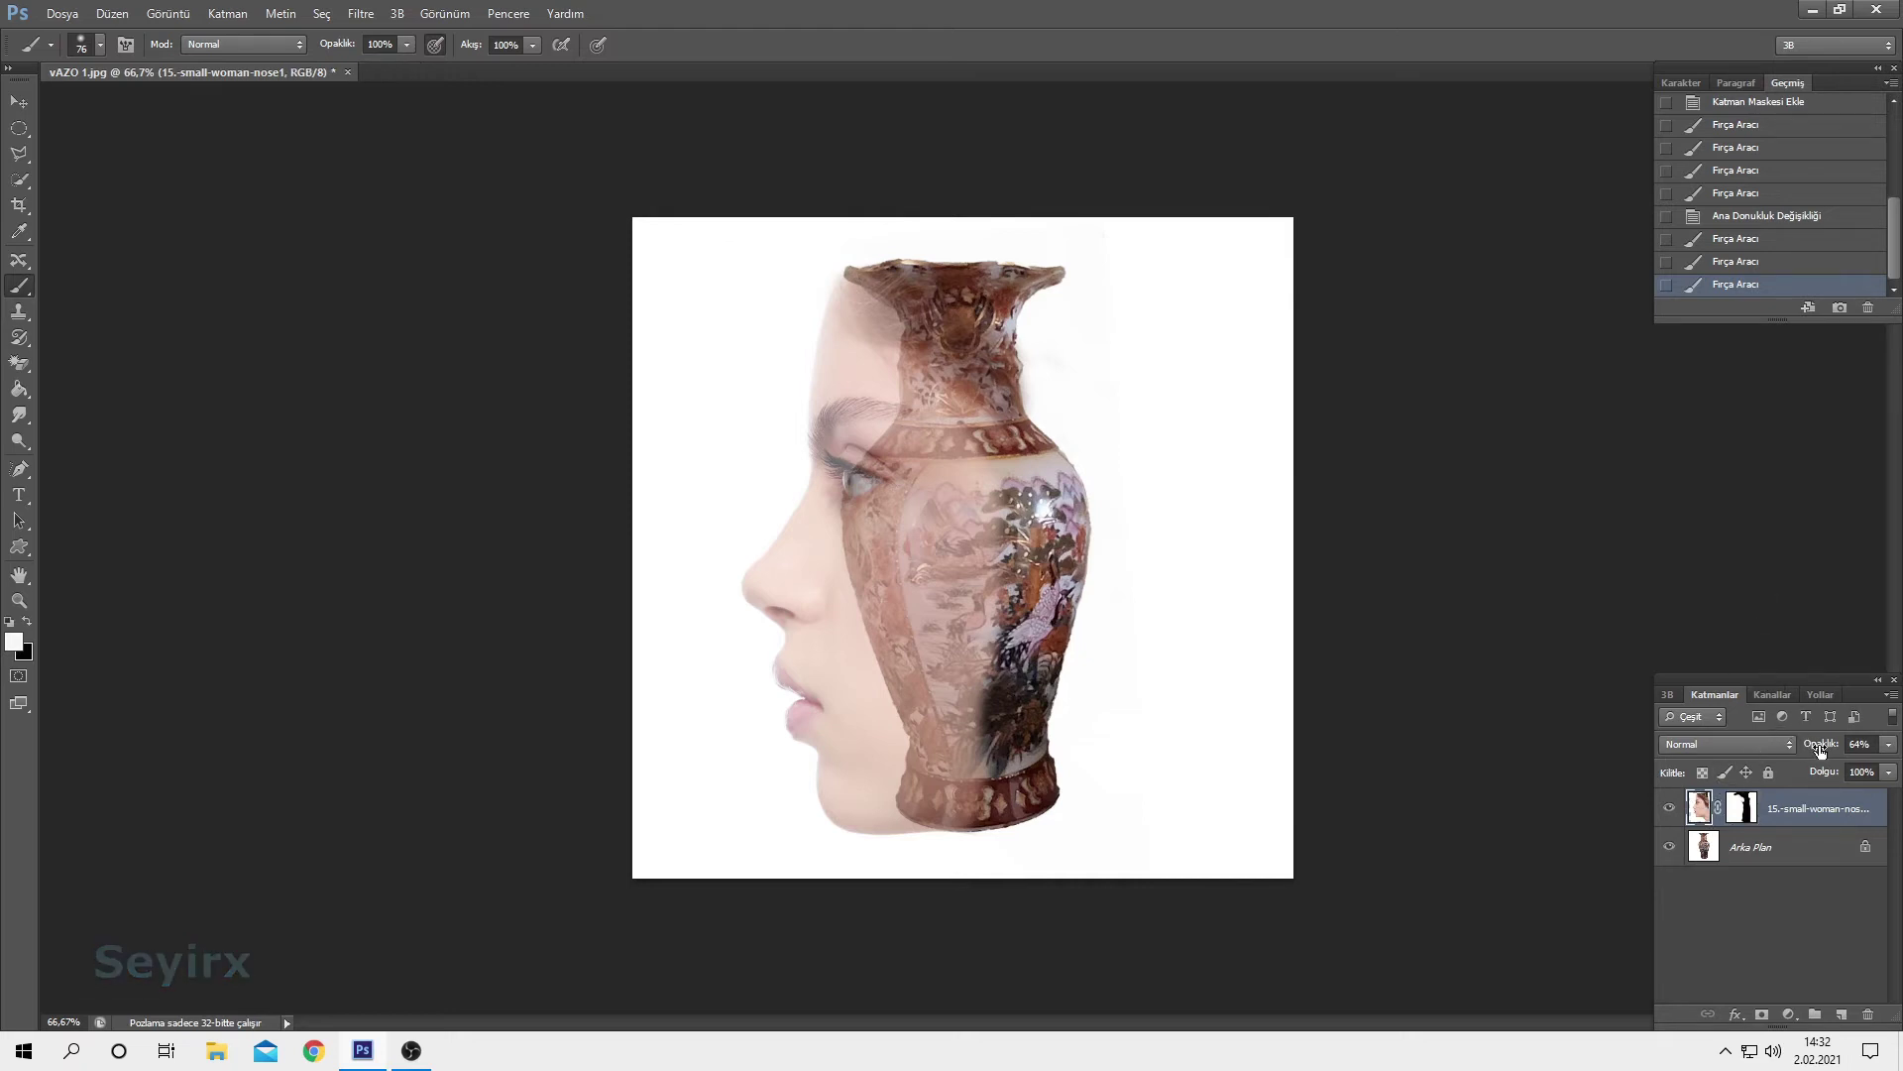
left_click_drag(1821, 751, 1886, 746)
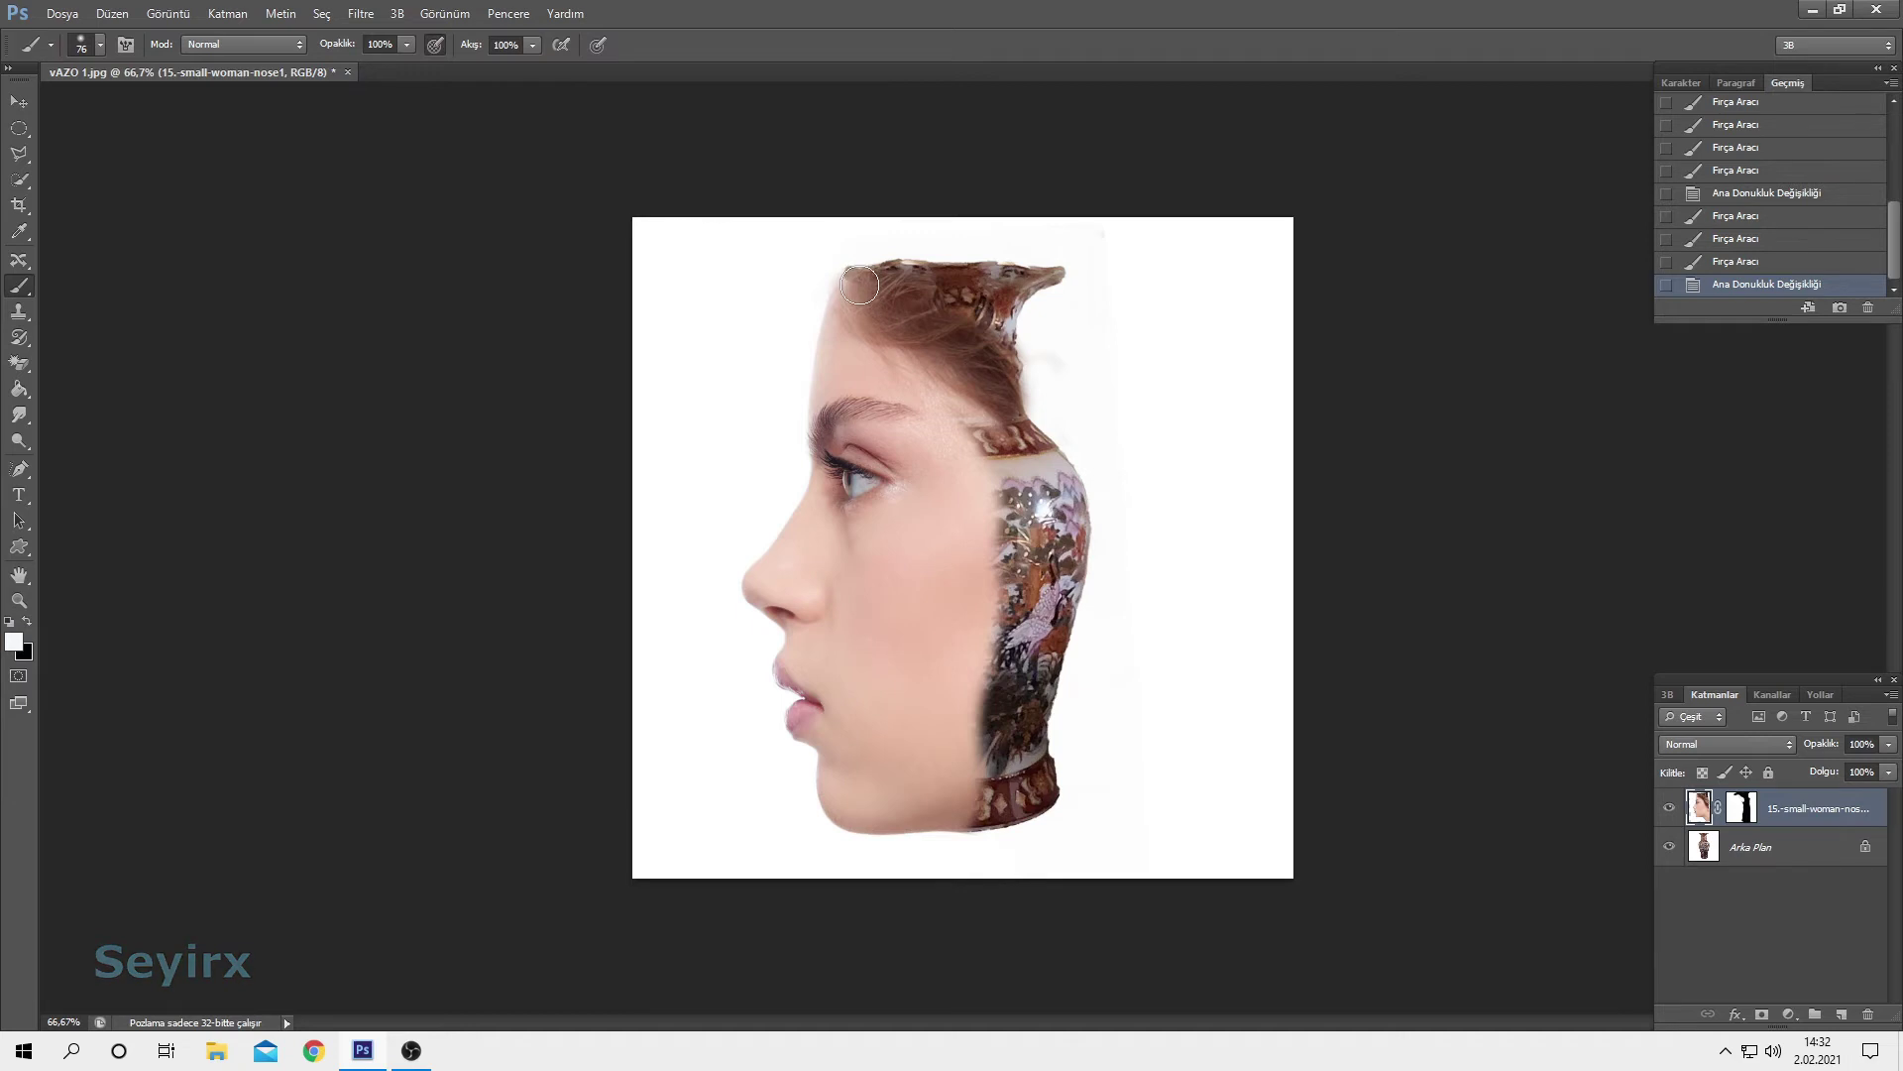
Step back in History and repaint the mask to soften the hairline at the head's top
left_click_drag(859, 284, 855, 284)
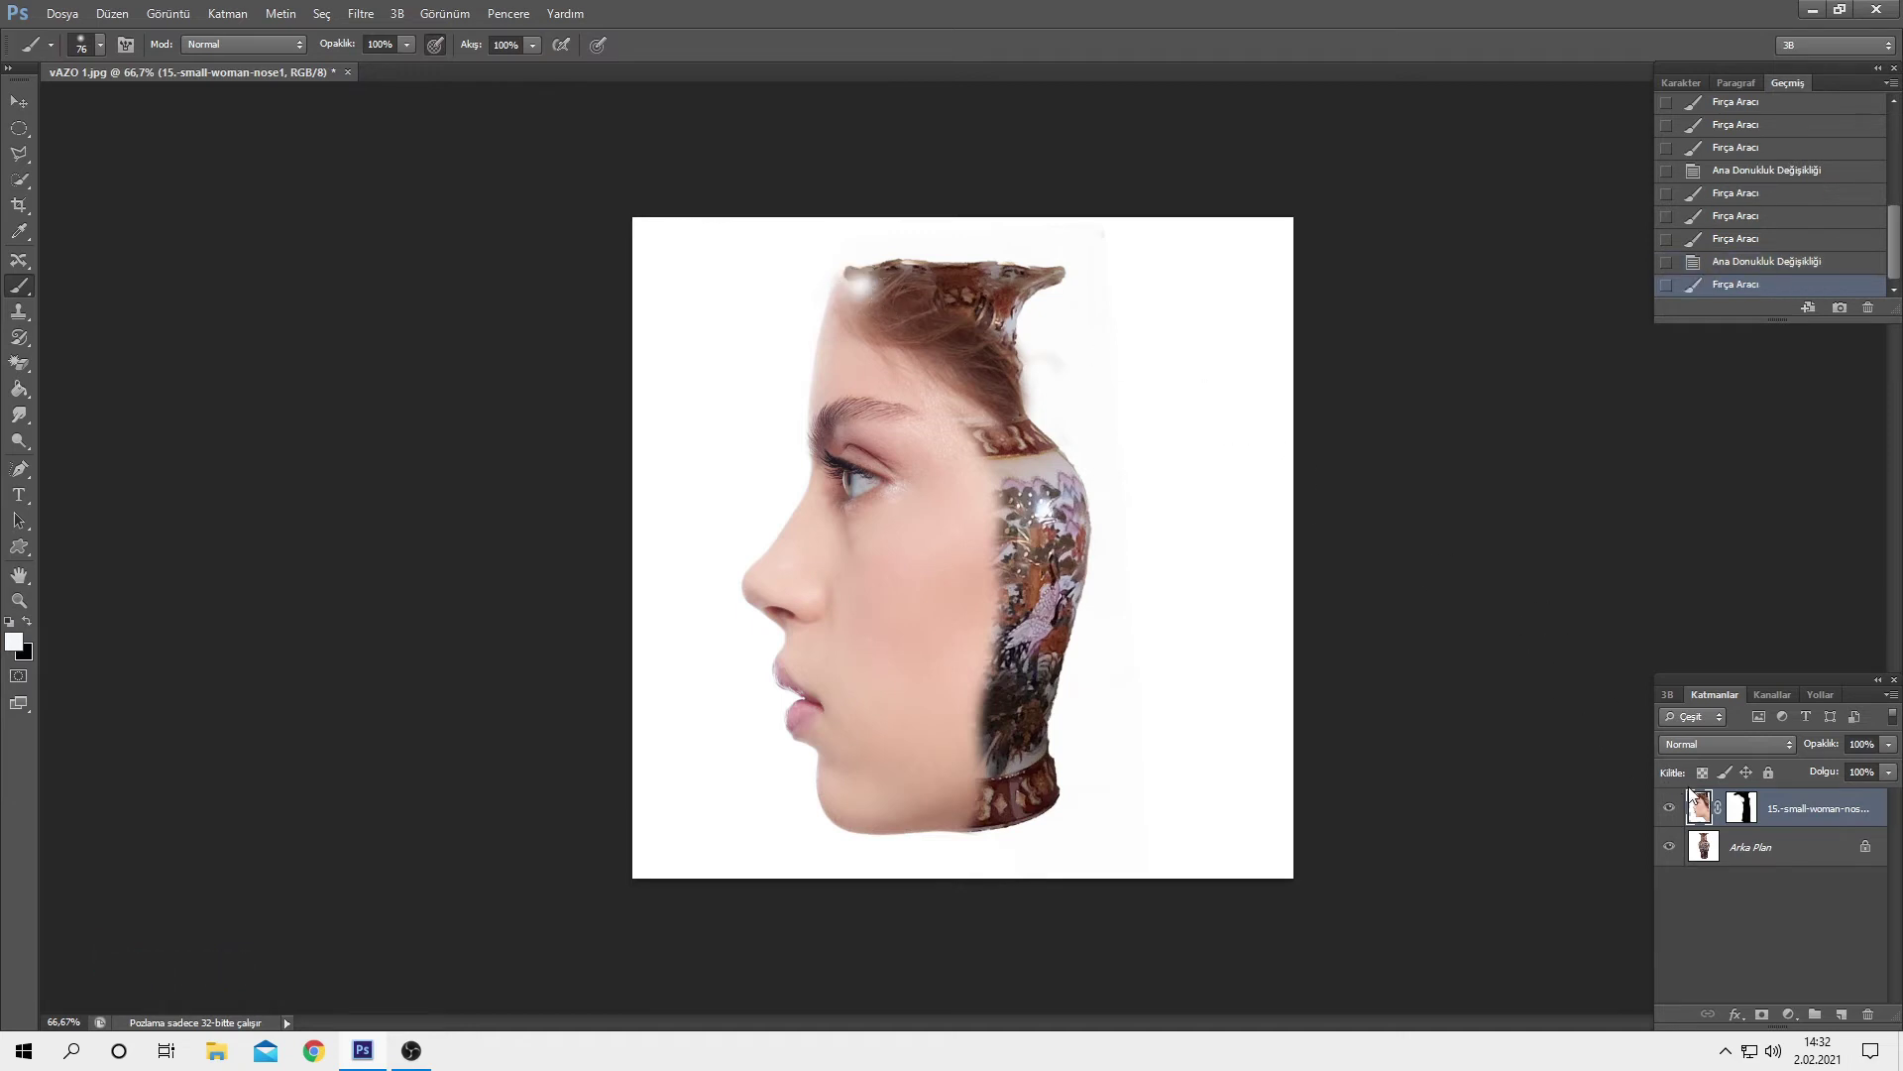
left_click(1745, 263)
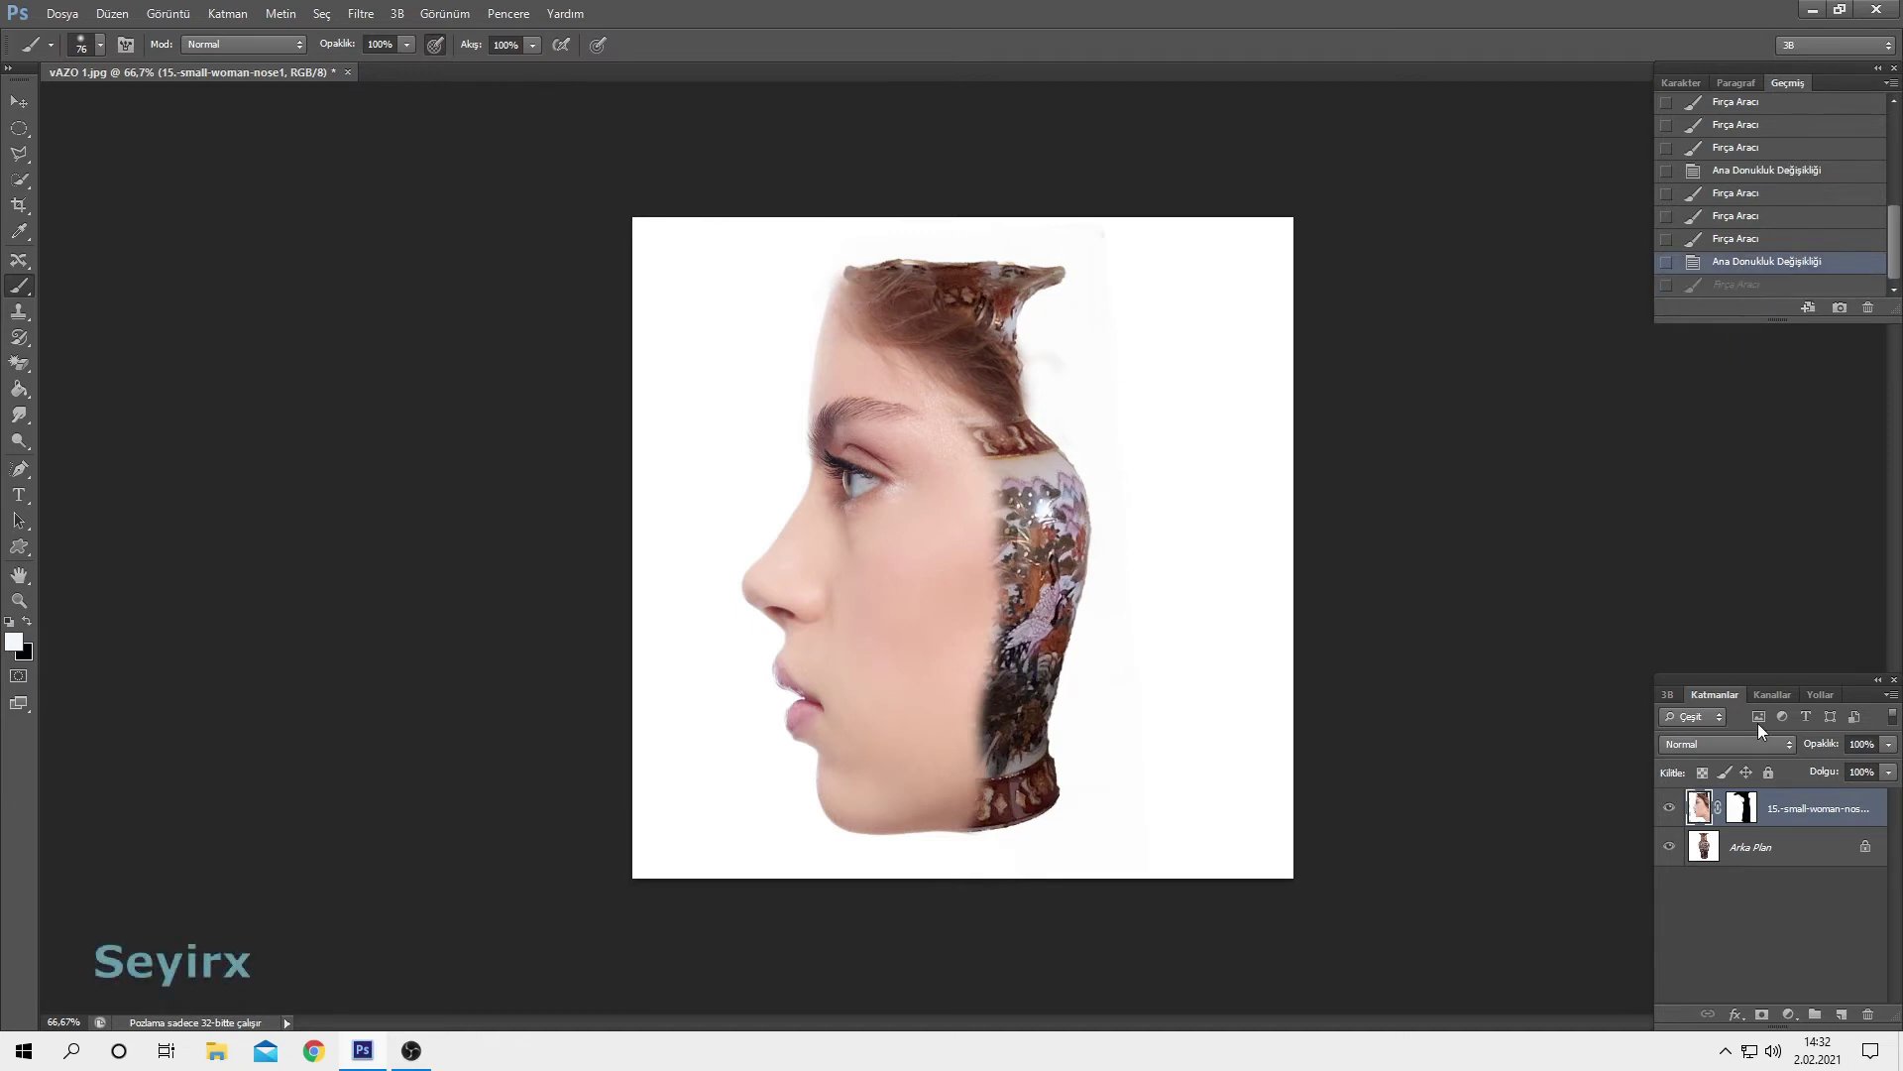
left_click(1735, 801)
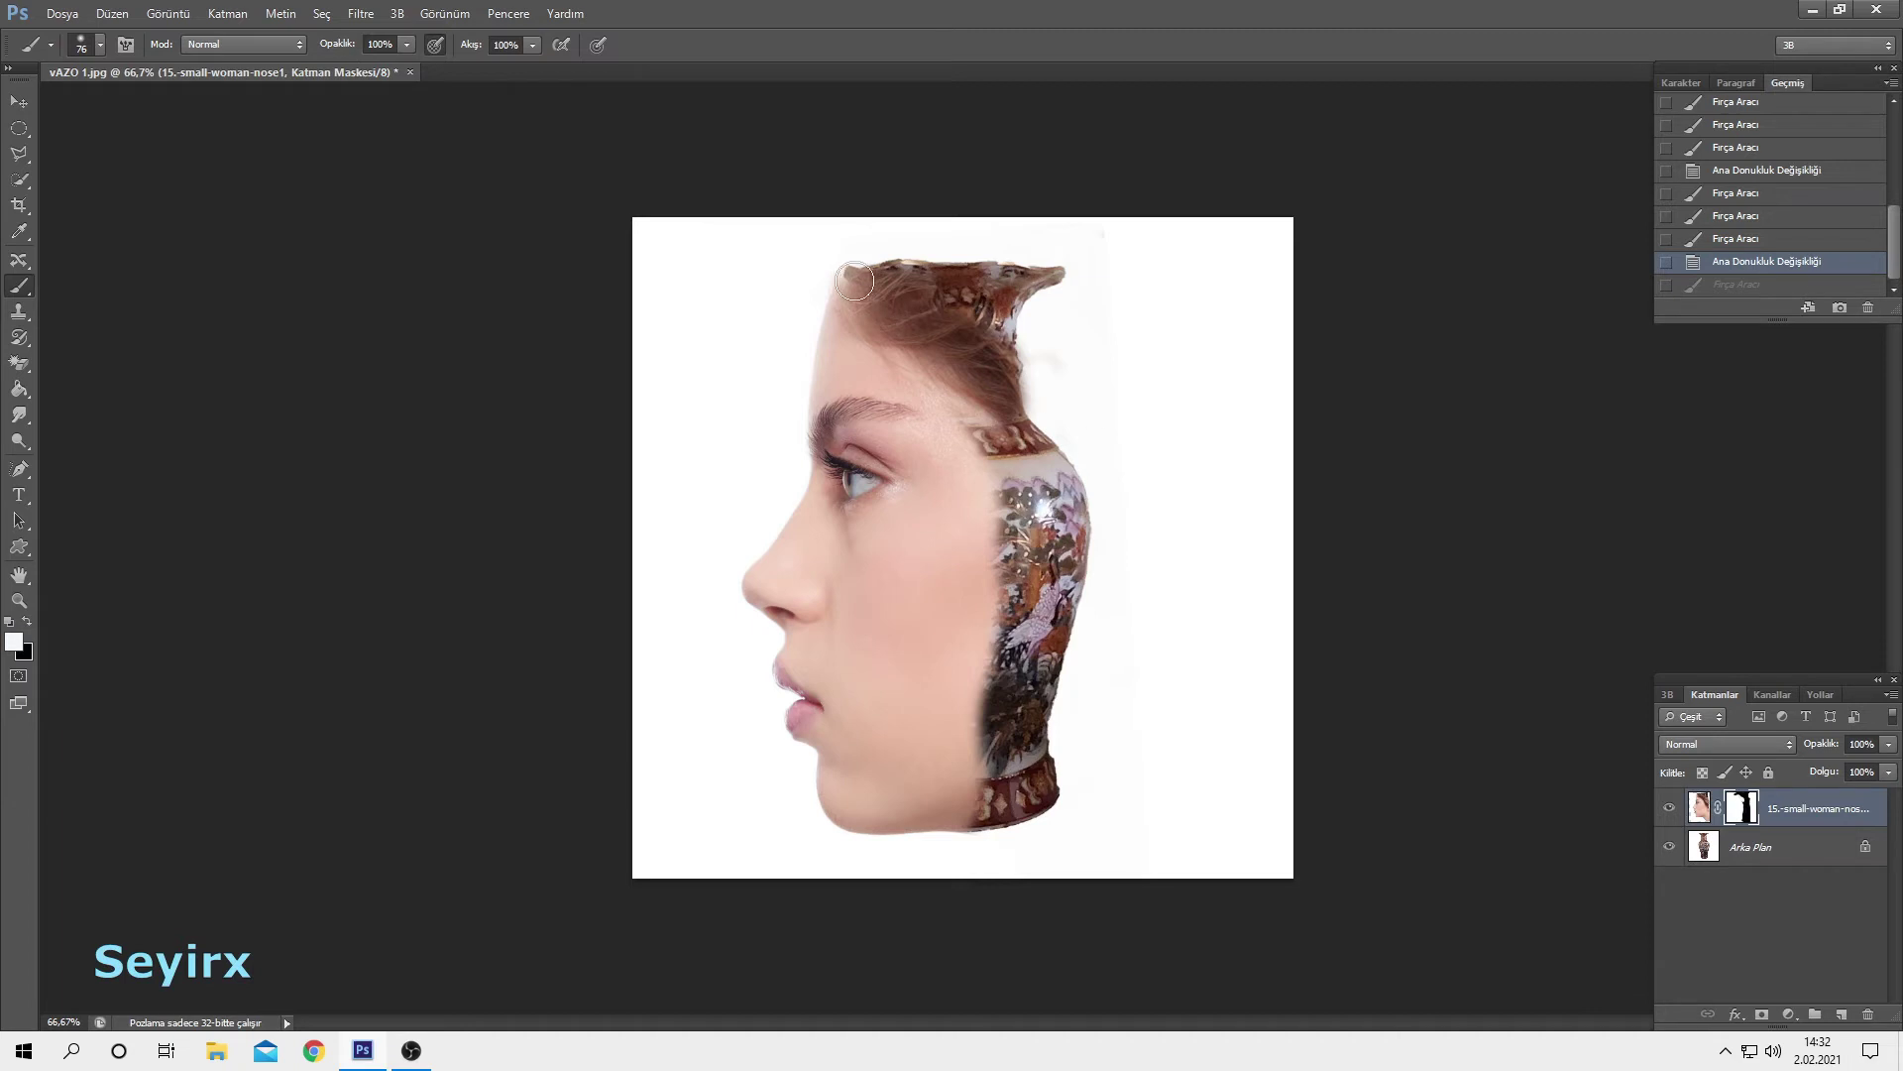
left_click_drag(853, 285, 914, 317)
mouse_move(990, 381)
left_mouse_down()
mouse_move(1001, 417)
mouse_move(981, 460)
left_mouse_up()
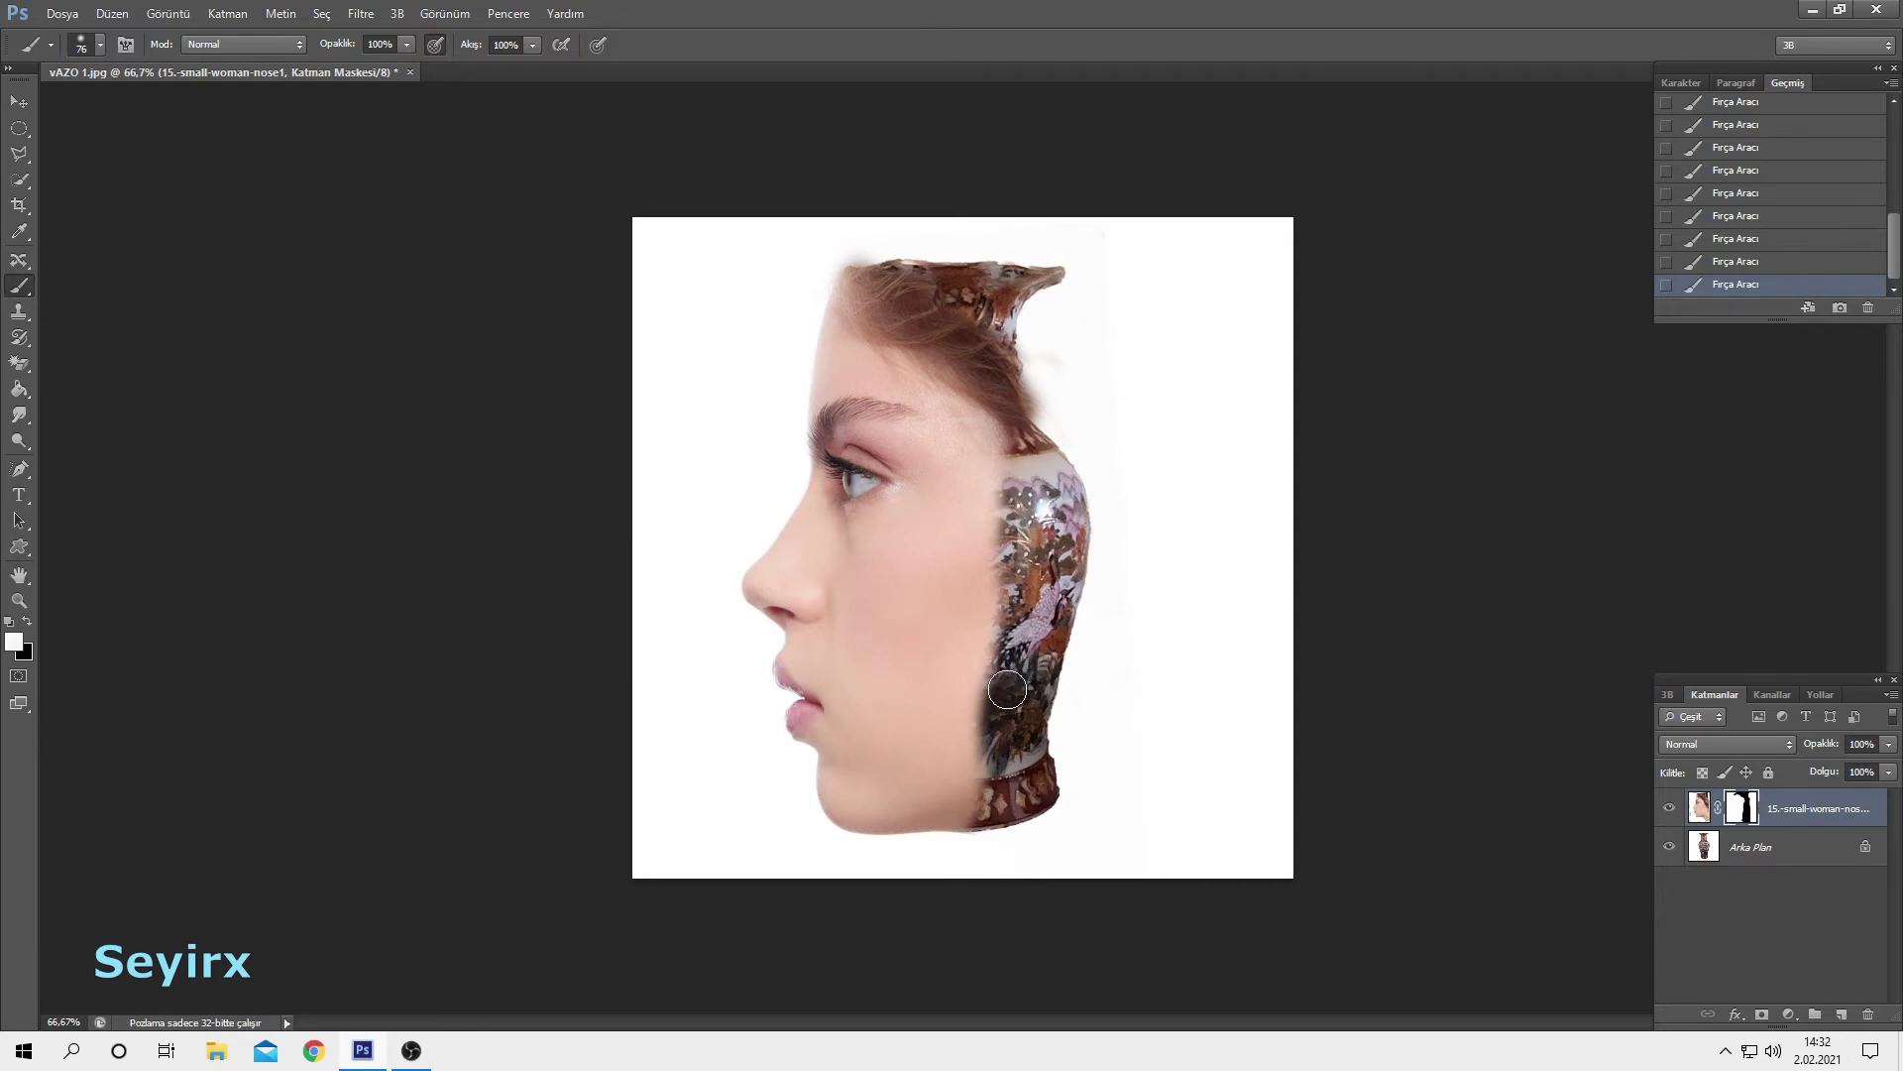
Paint black to reveal vase along the neck, cheek and jaw, then set brush opacity to 62%
left_click(27, 623)
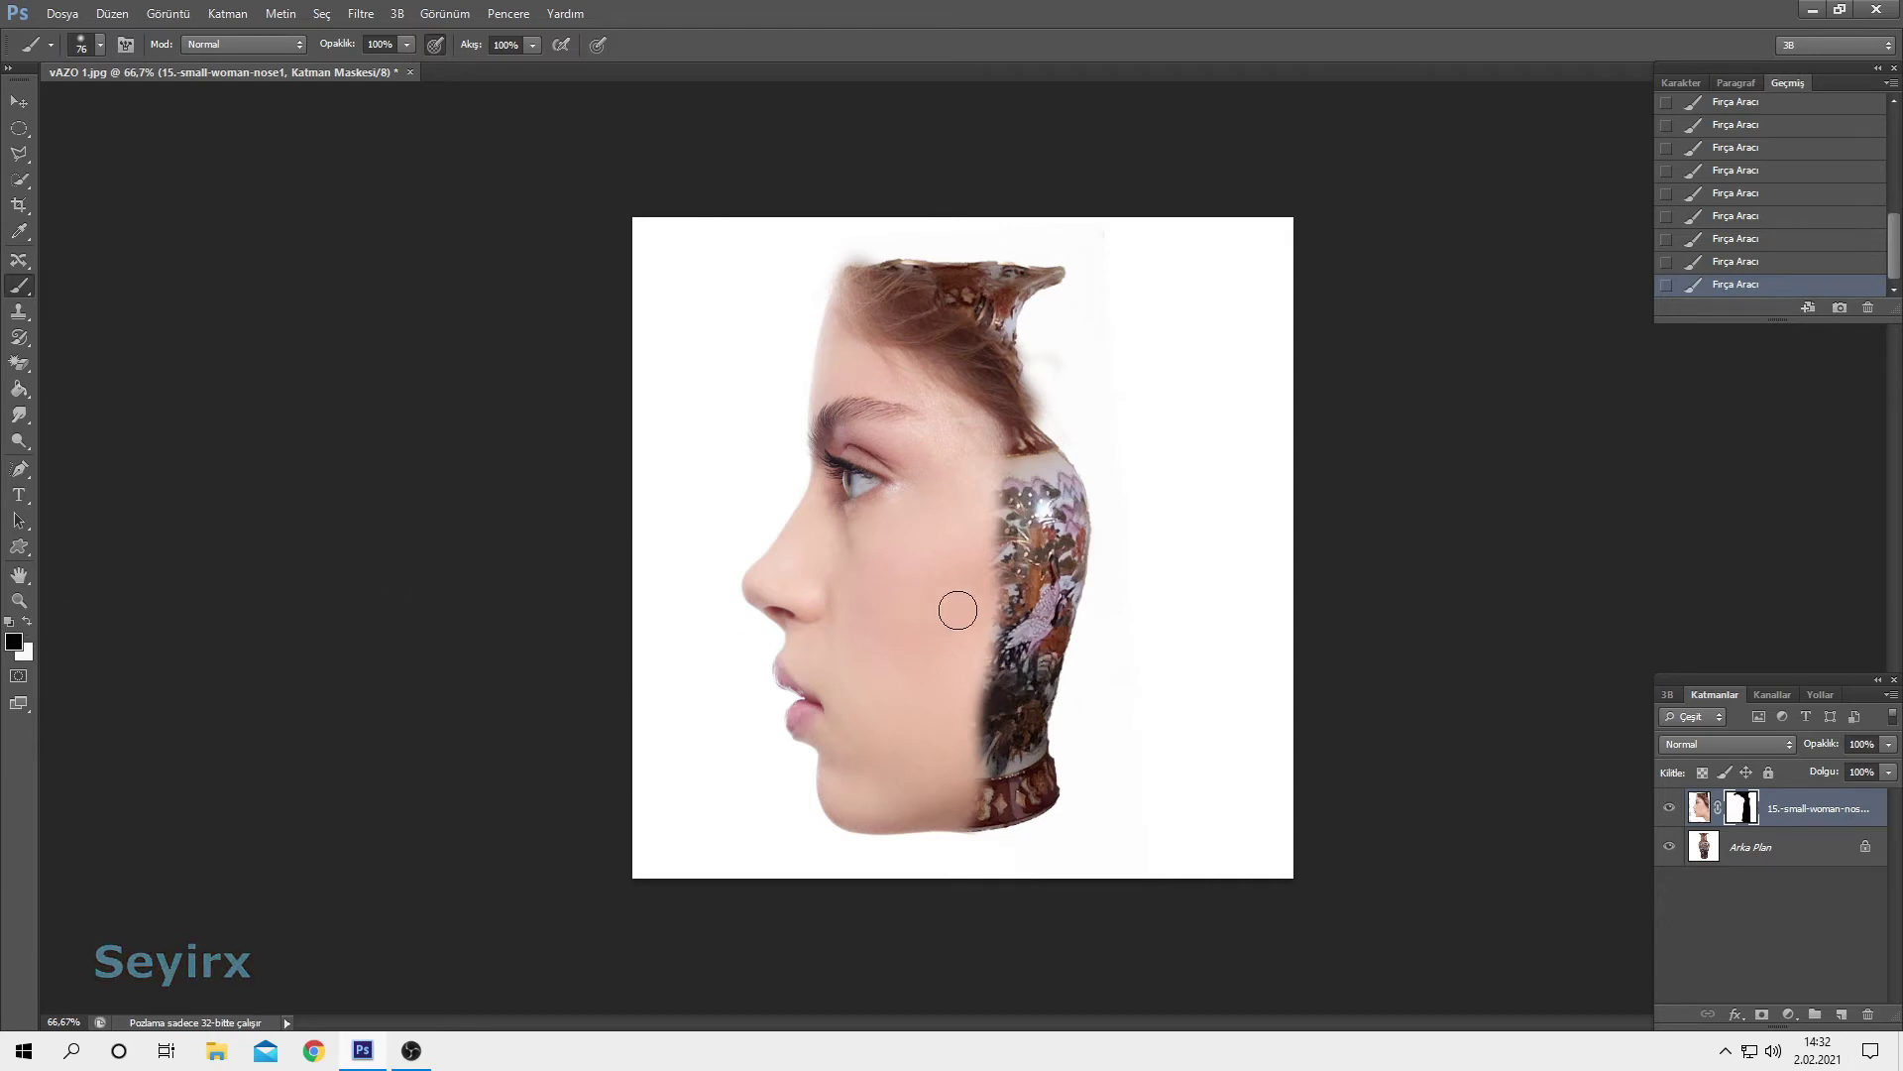
mouse_move(1022, 628)
left_mouse_down()
mouse_move(988, 811)
mouse_move(986, 645)
mouse_move(1022, 573)
left_mouse_up()
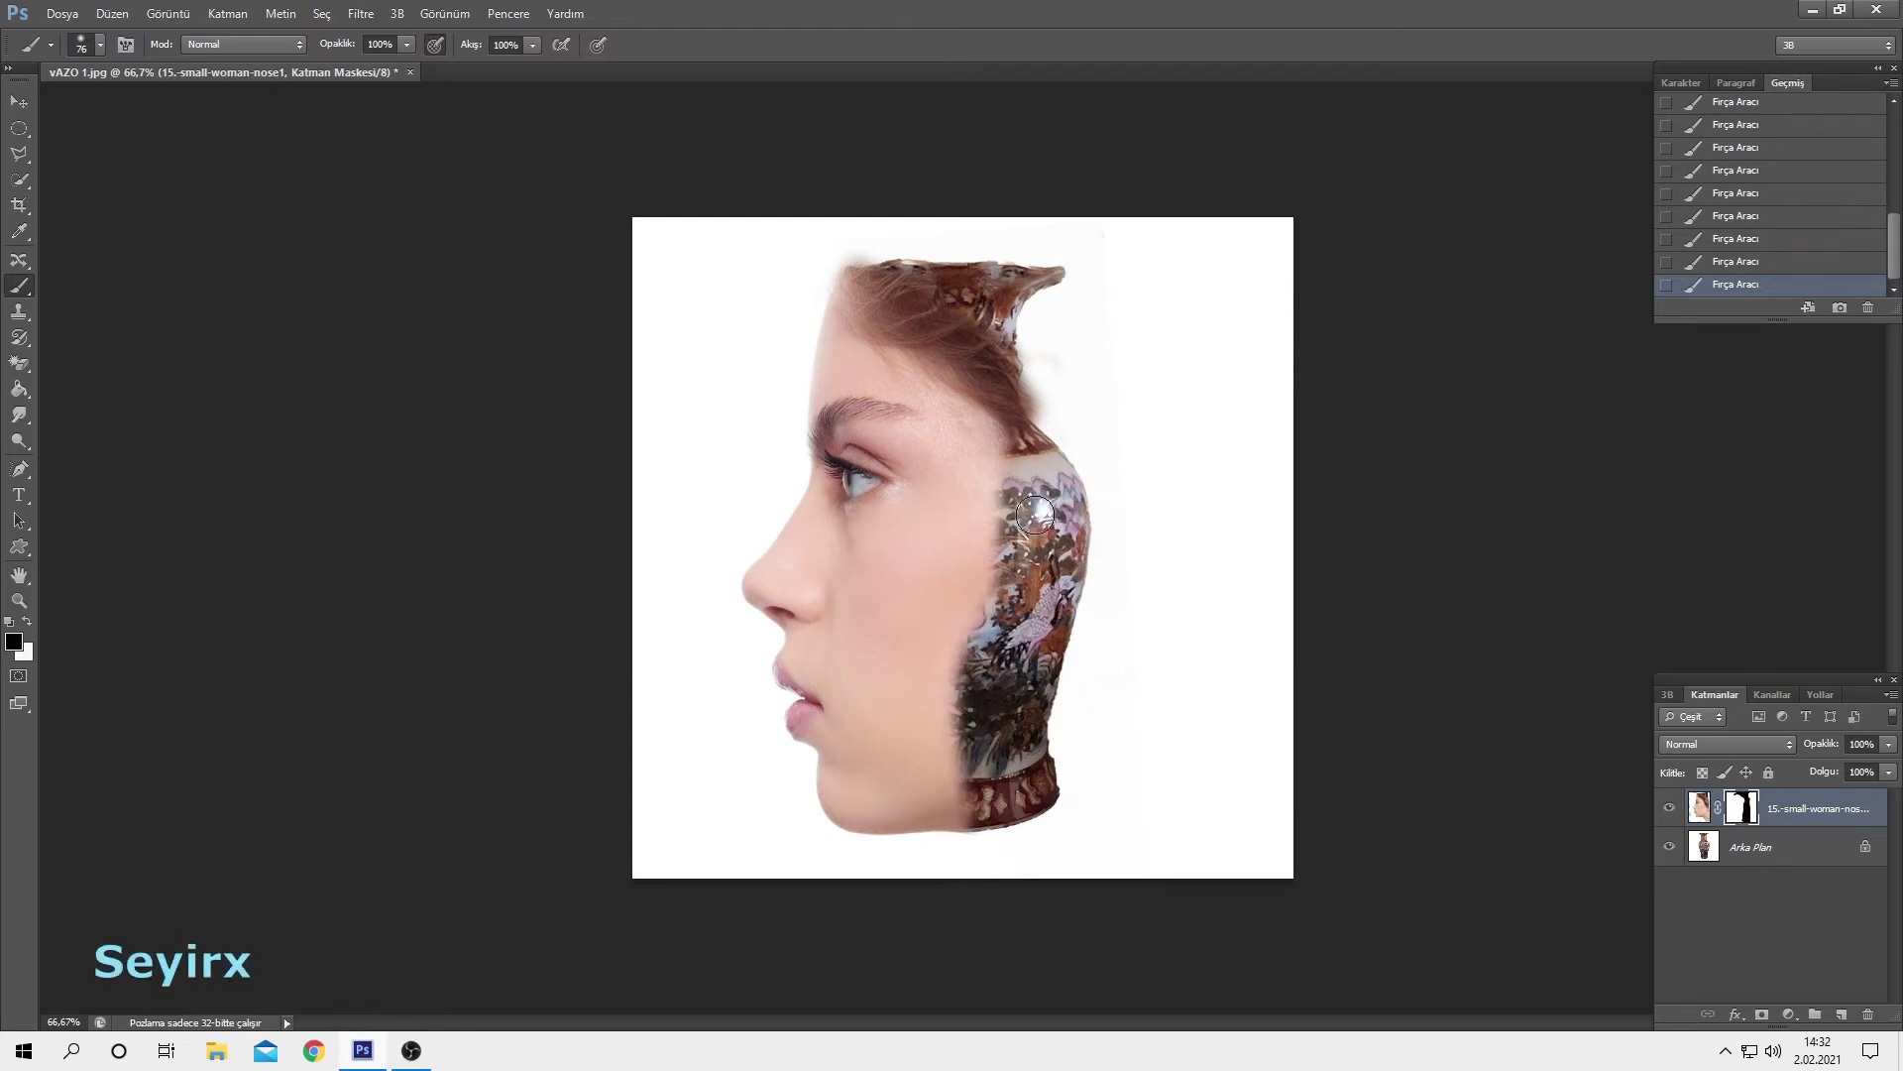
mouse_move(1043, 460)
left_mouse_down()
mouse_move(1026, 422)
mouse_move(1000, 607)
left_mouse_up()
mouse_move(981, 684)
left_mouse_down()
mouse_move(967, 778)
mouse_move(981, 808)
mouse_move(999, 801)
left_mouse_up()
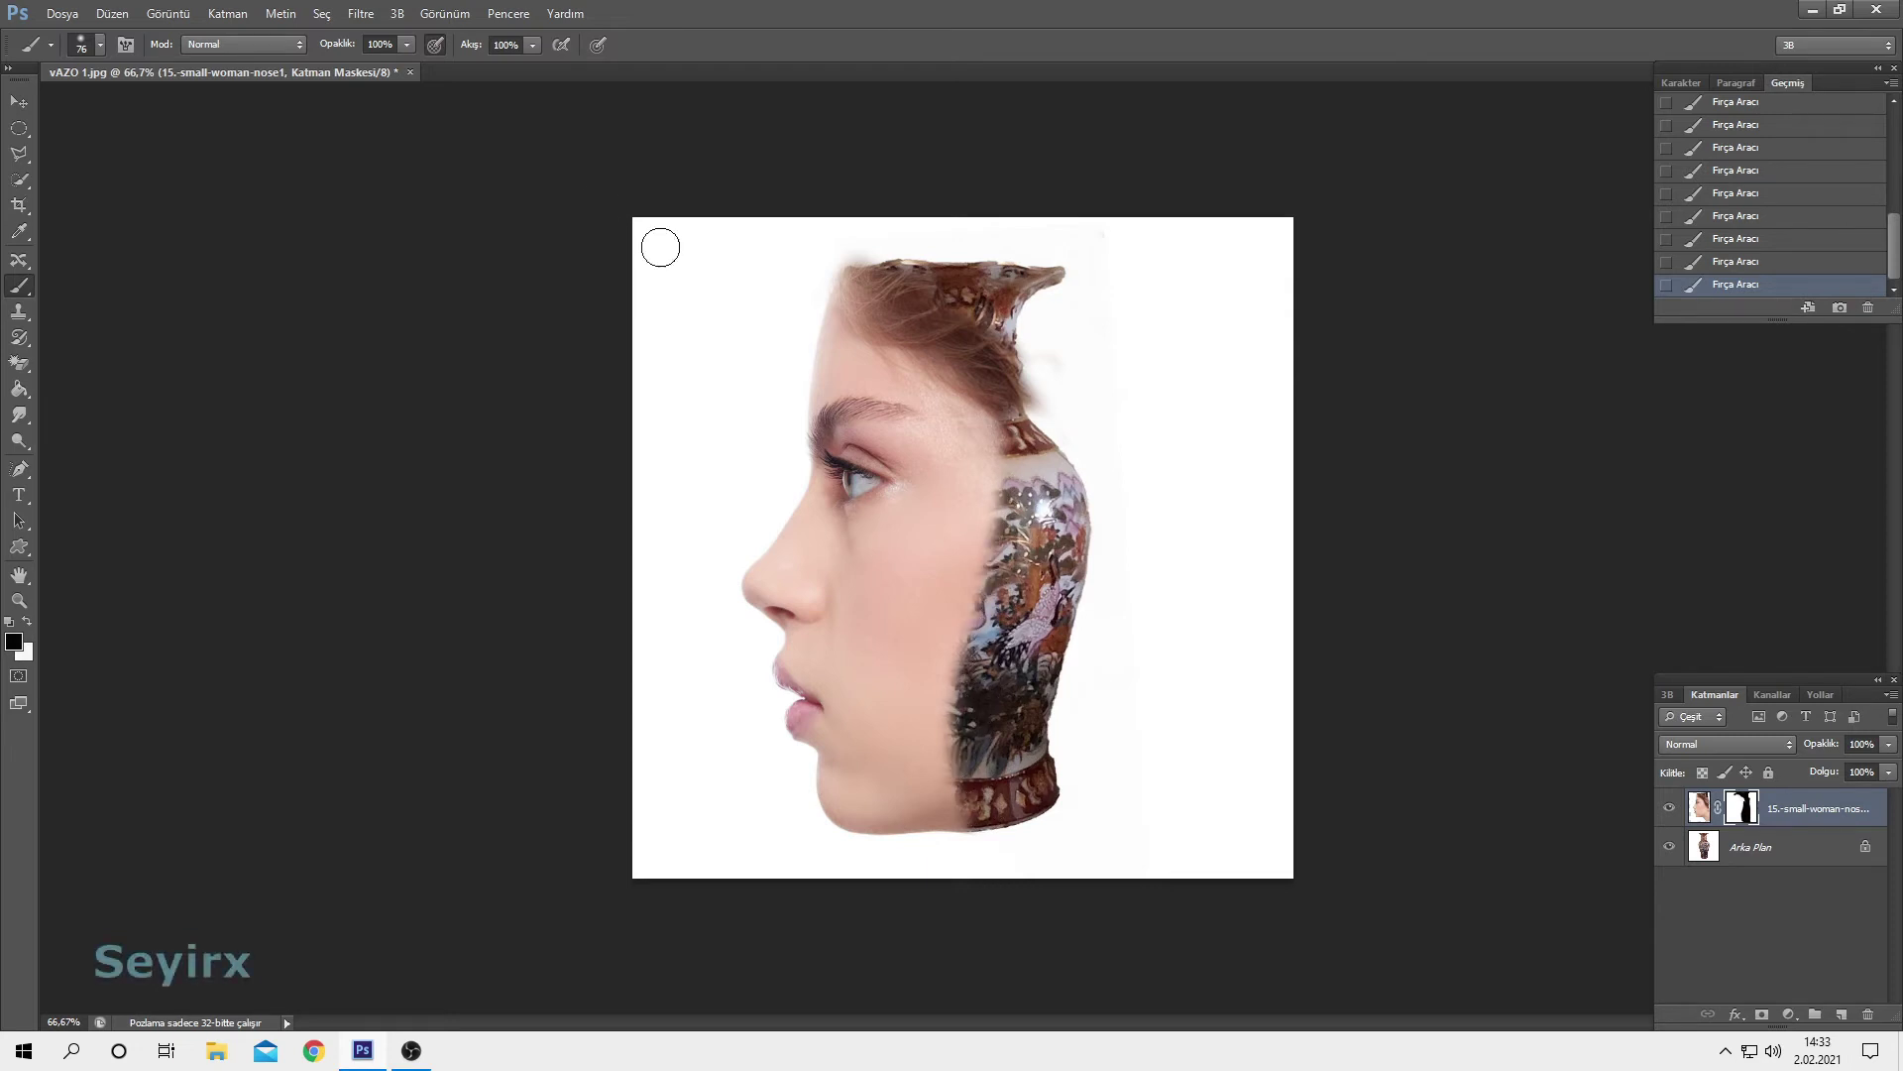
left_click_drag(344, 51, 327, 48)
type("62")
key("Return")
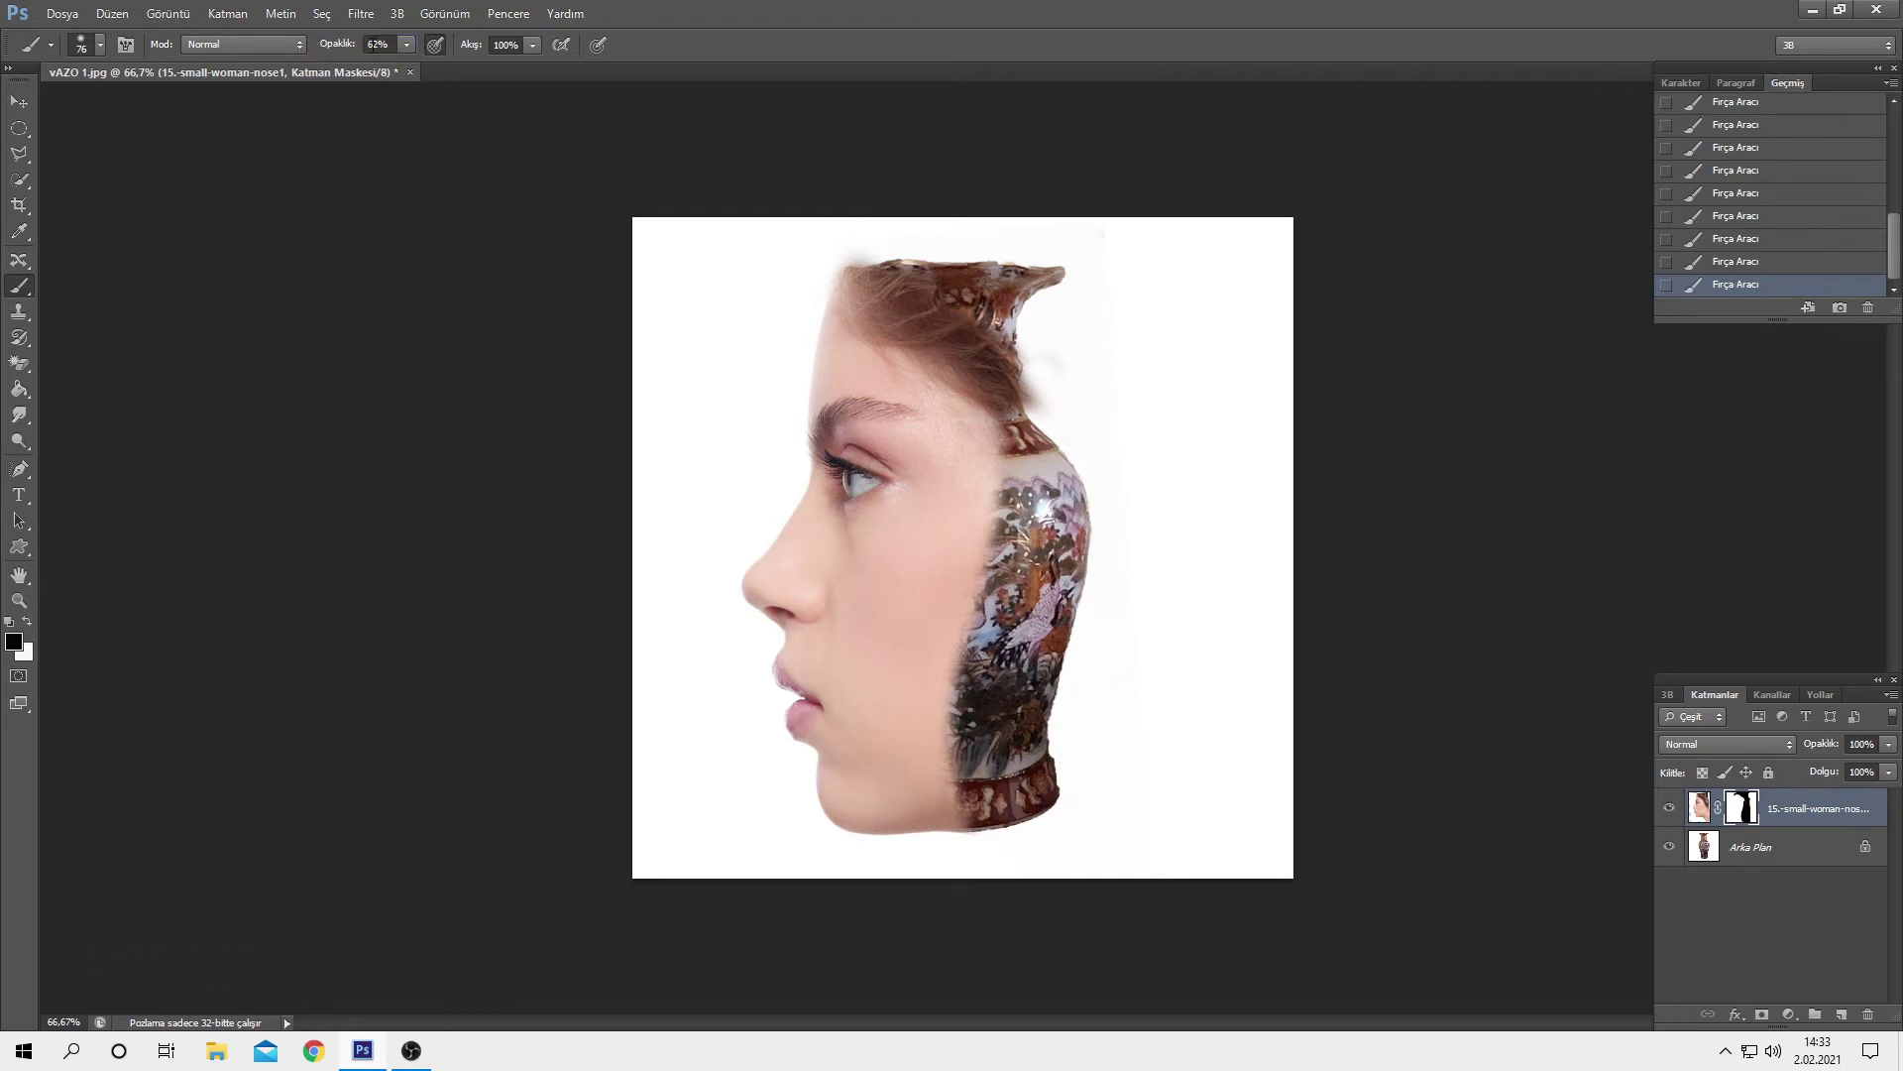
Switch to white and restore the face along the cheek edge on the mask
left_click(27, 621)
left_click_drag(971, 577, 958, 796)
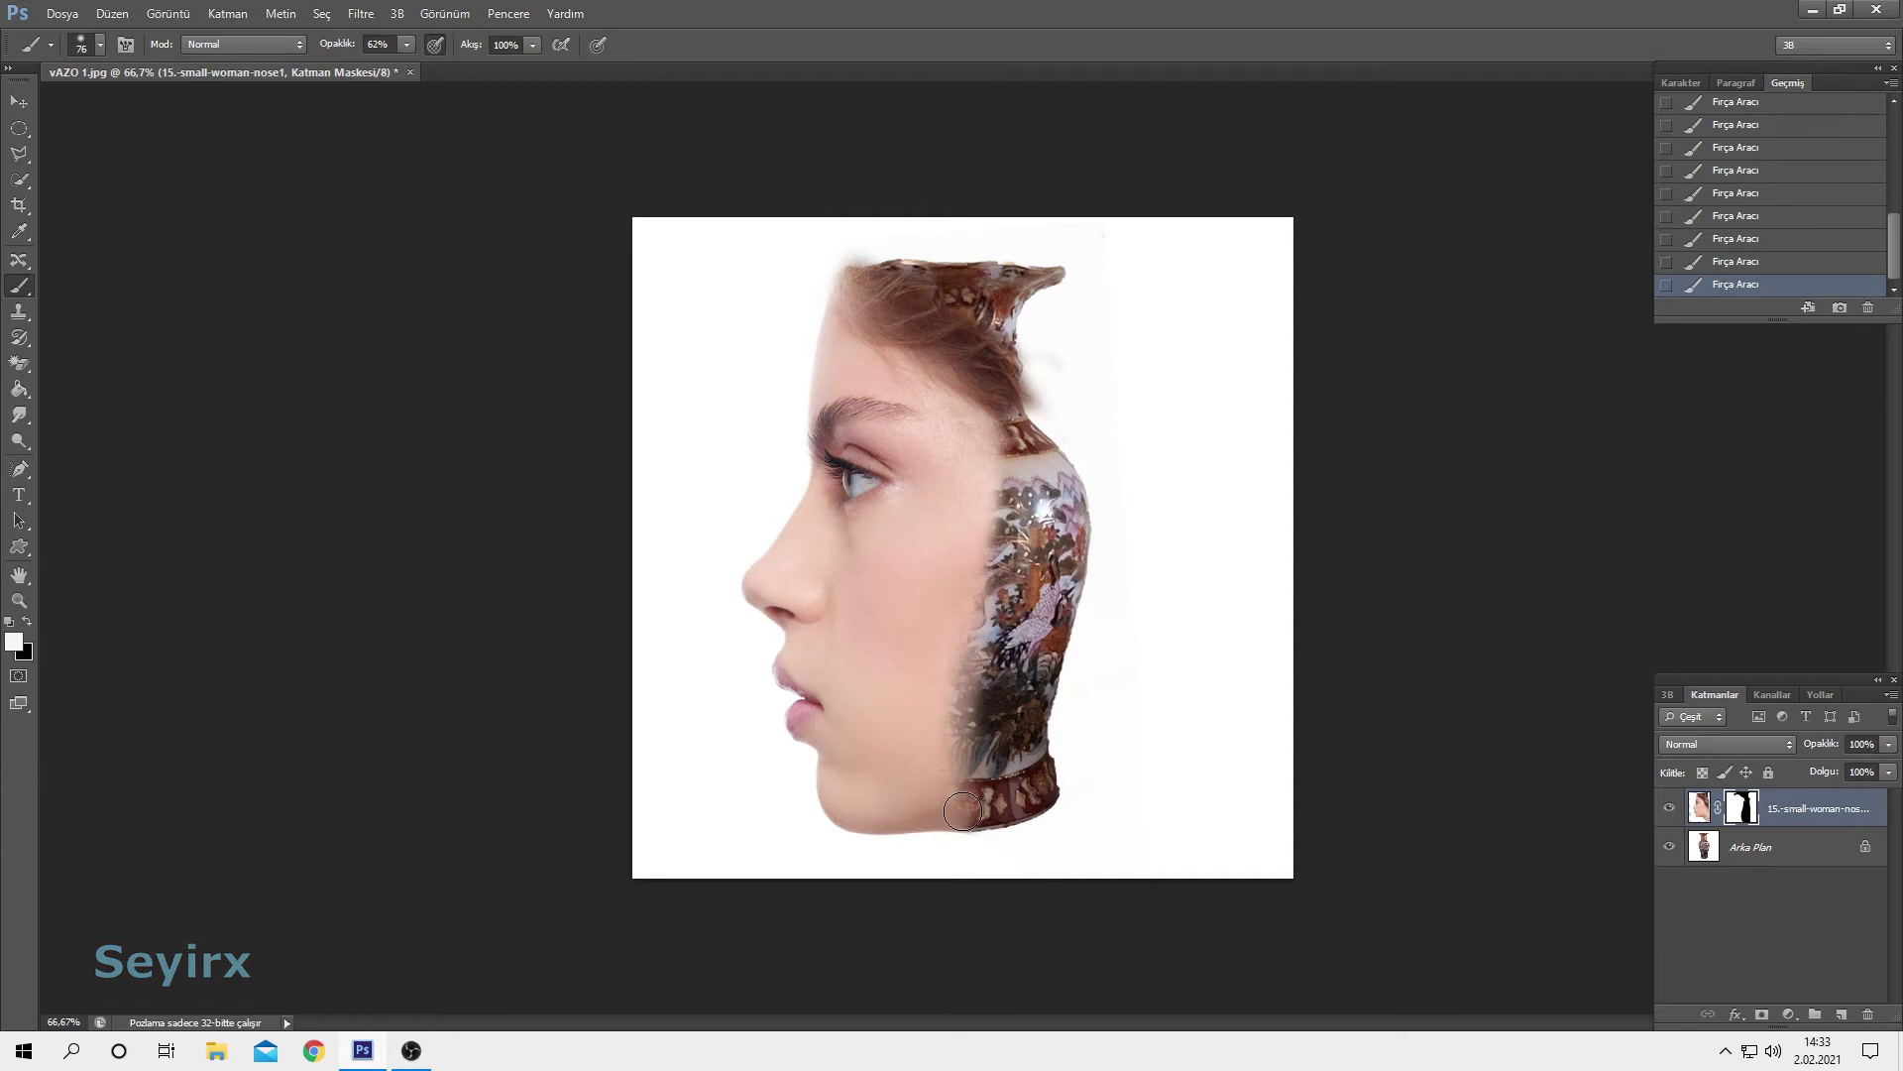
left_click_drag(997, 433, 982, 618)
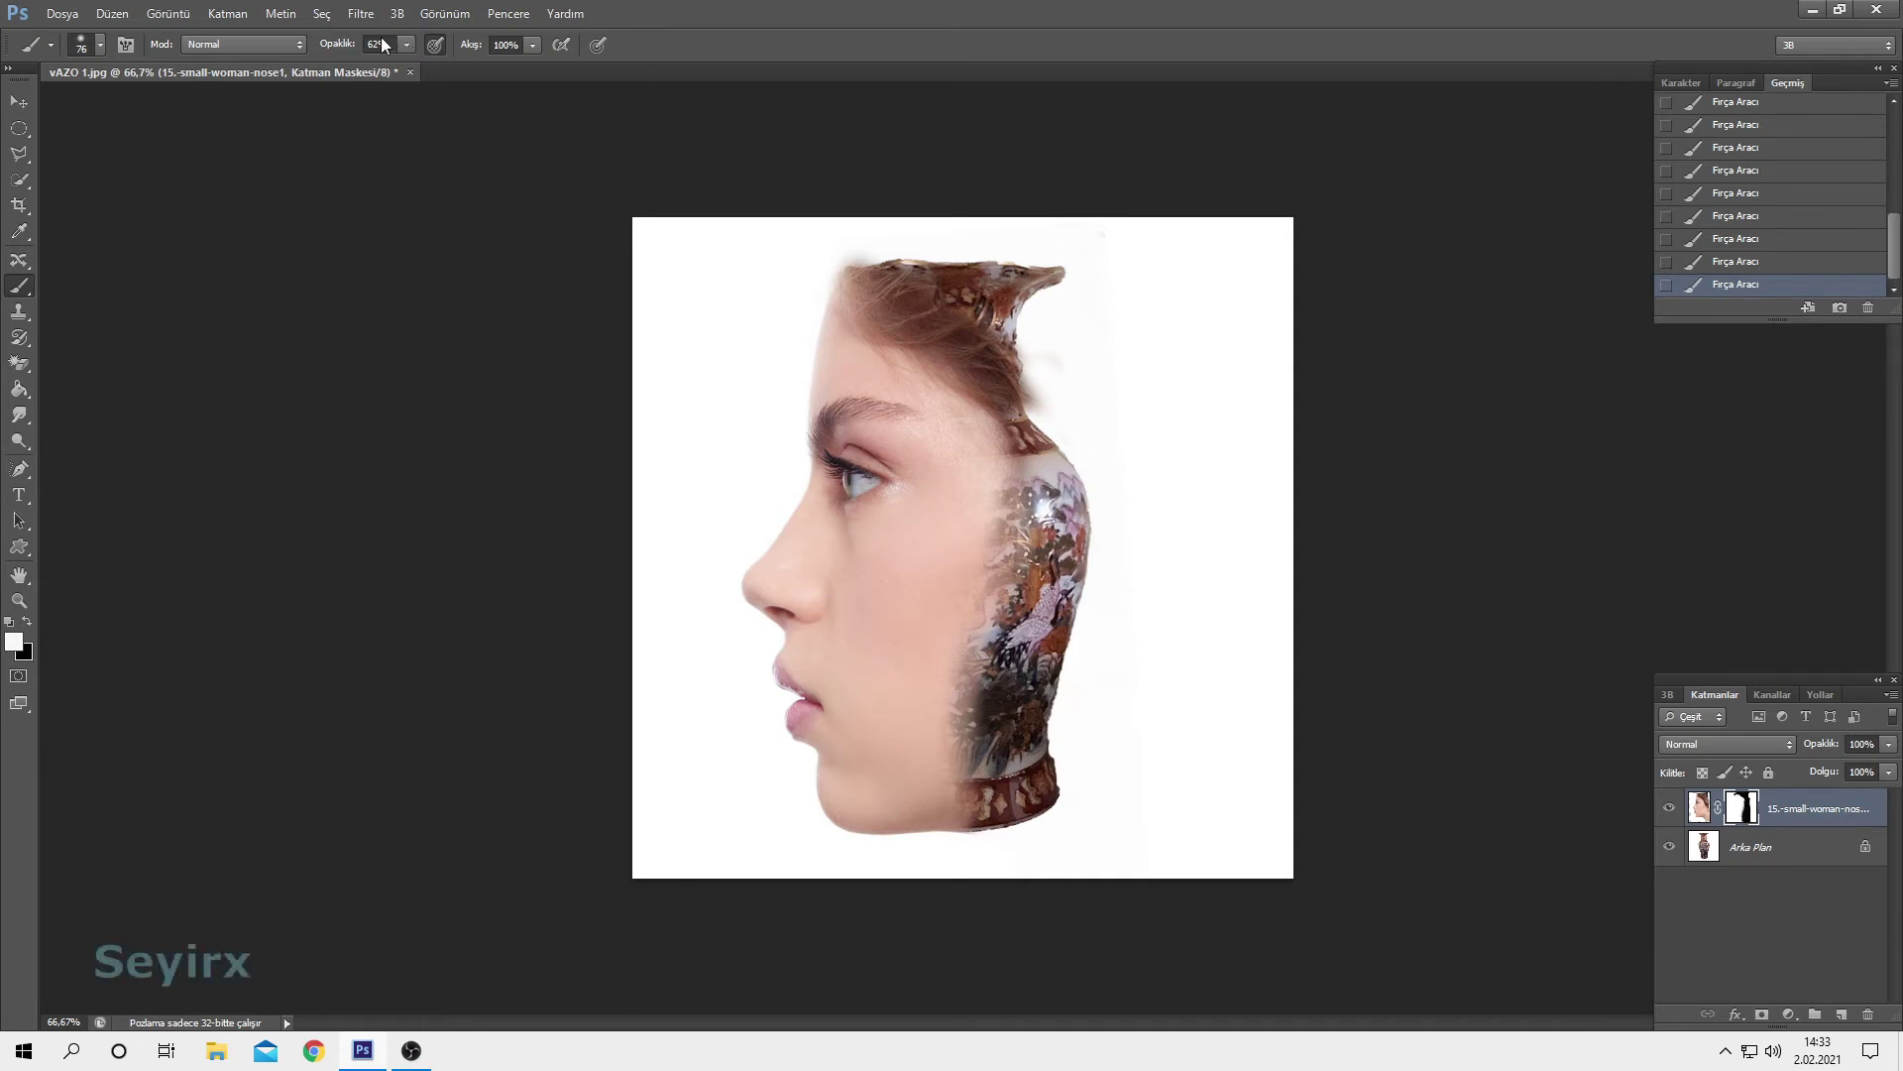
left_click(361, 14)
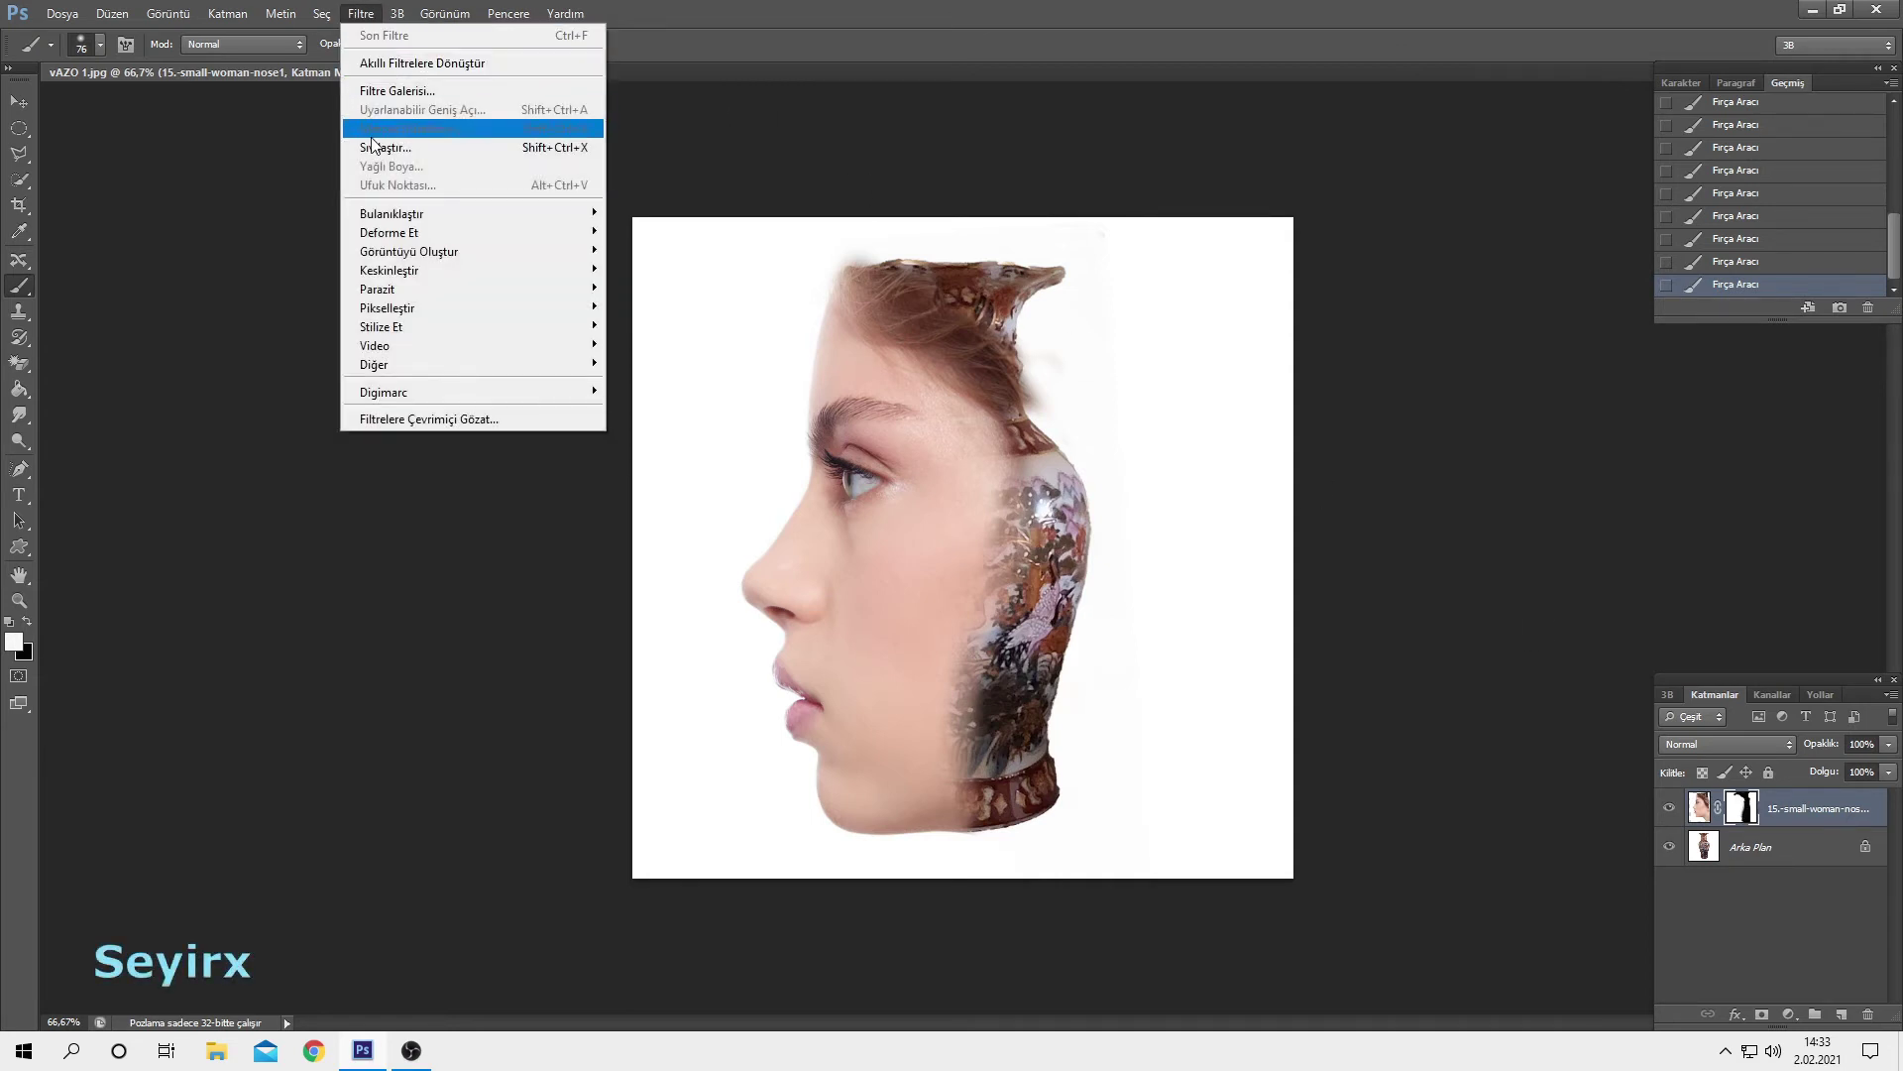
mouse_move(390, 212)
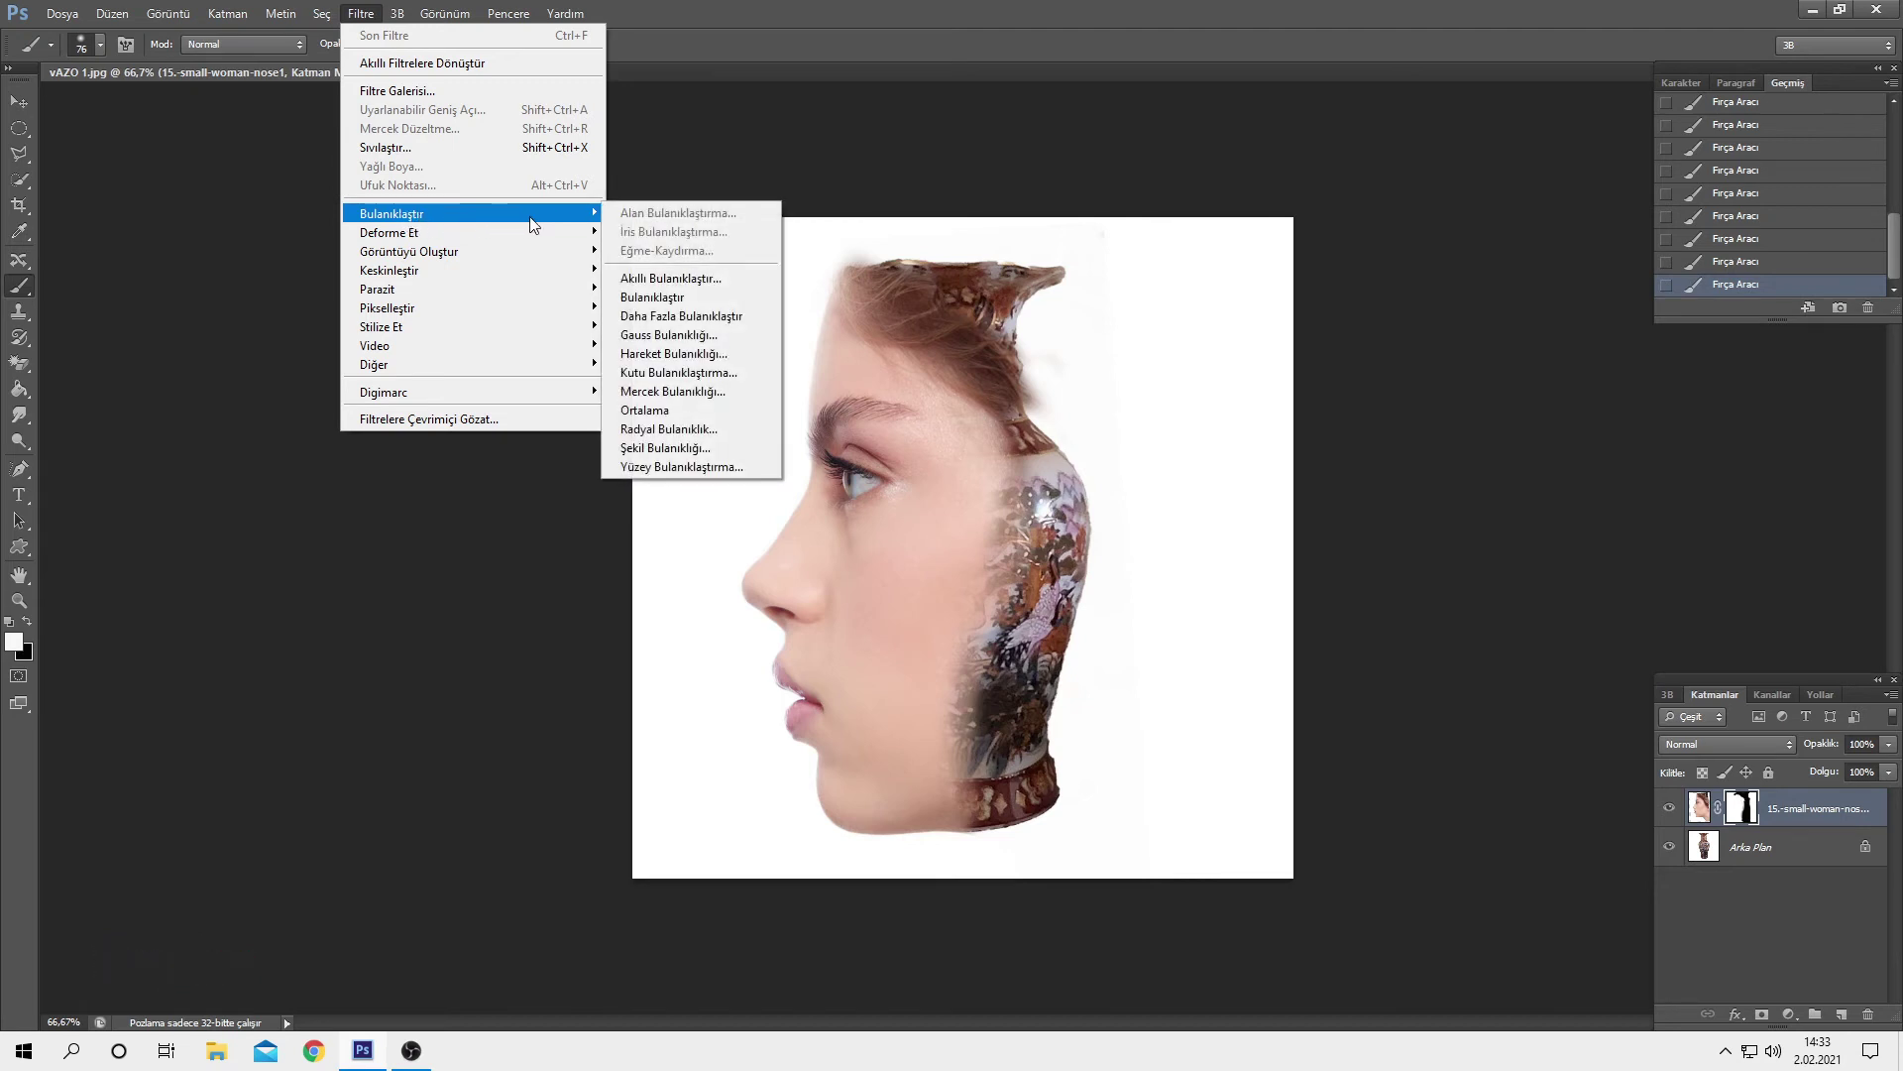
Apply a Gaussian Blur of about 4.1 px radius to the woman layer's mask
left_click(670, 337)
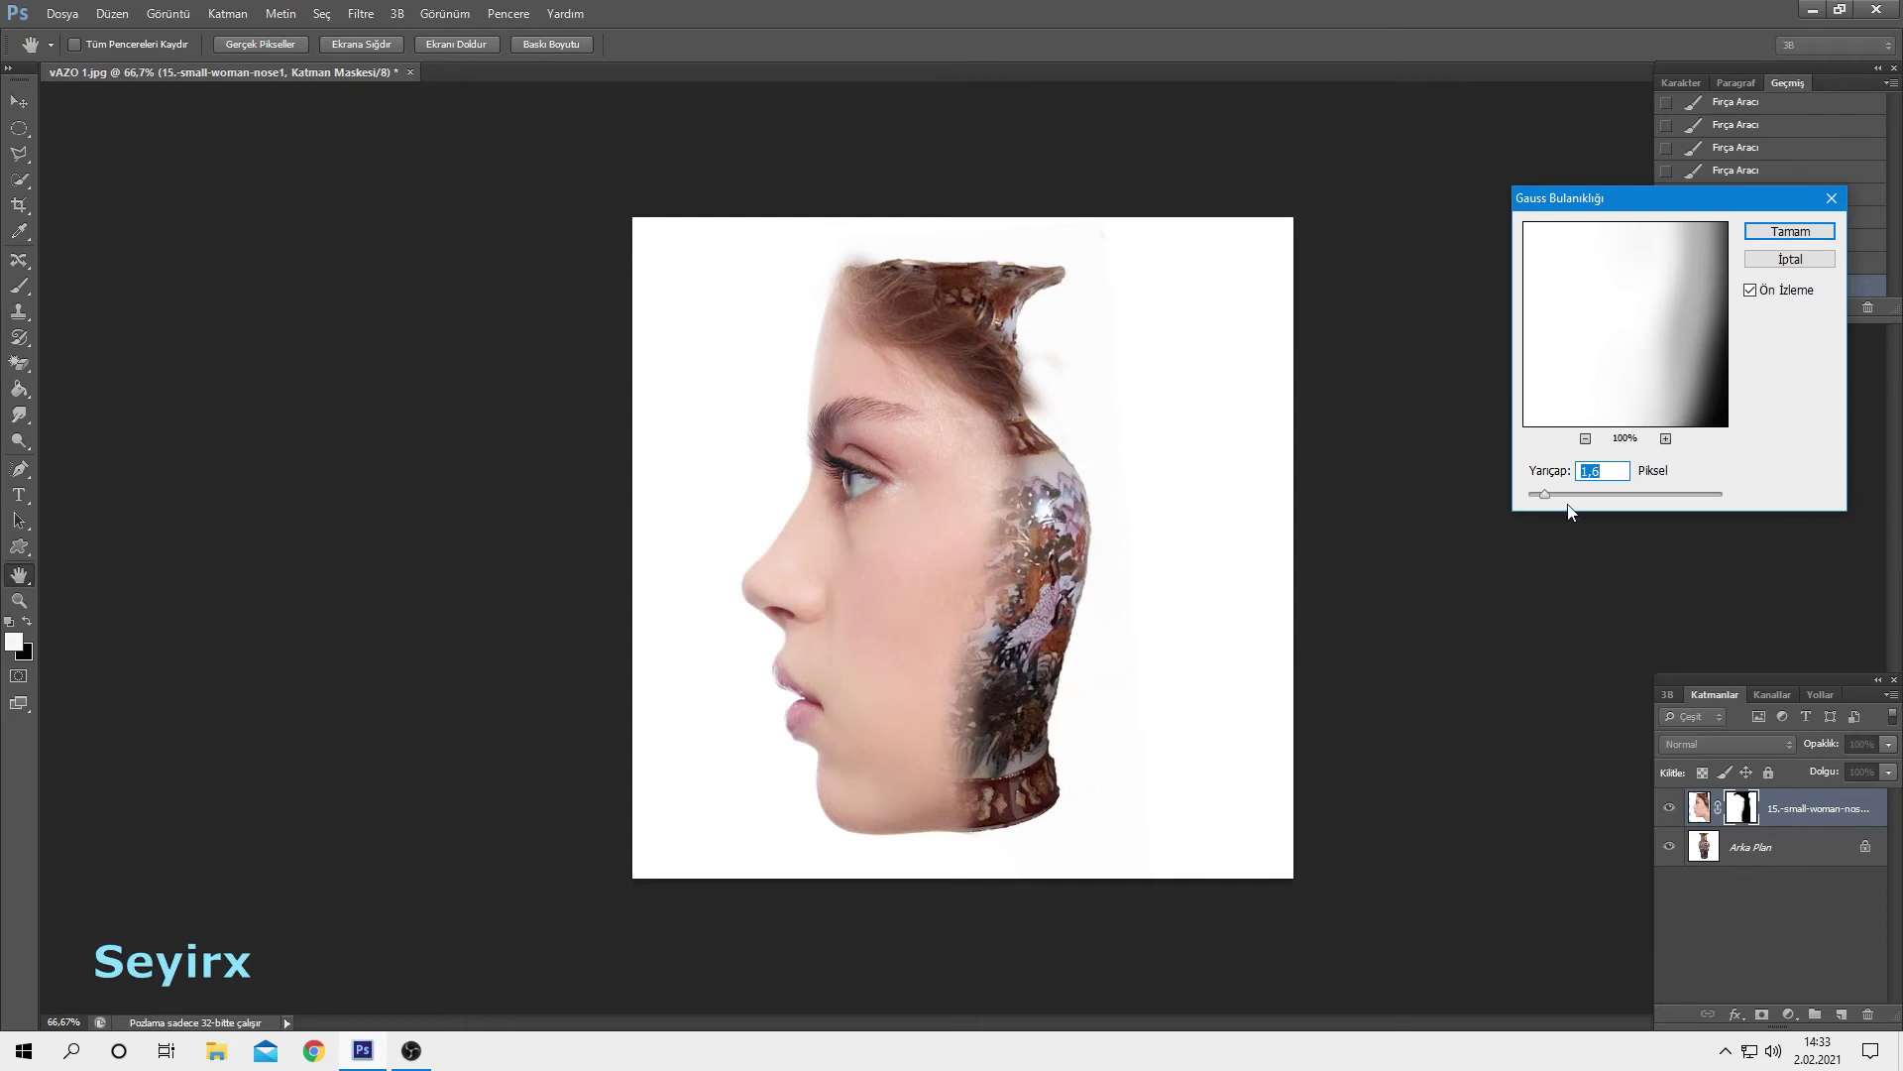
mouse_move(1547, 499)
left_mouse_down()
mouse_move(1563, 501)
mouse_move(1530, 494)
mouse_move(1636, 499)
mouse_move(1591, 489)
left_mouse_up()
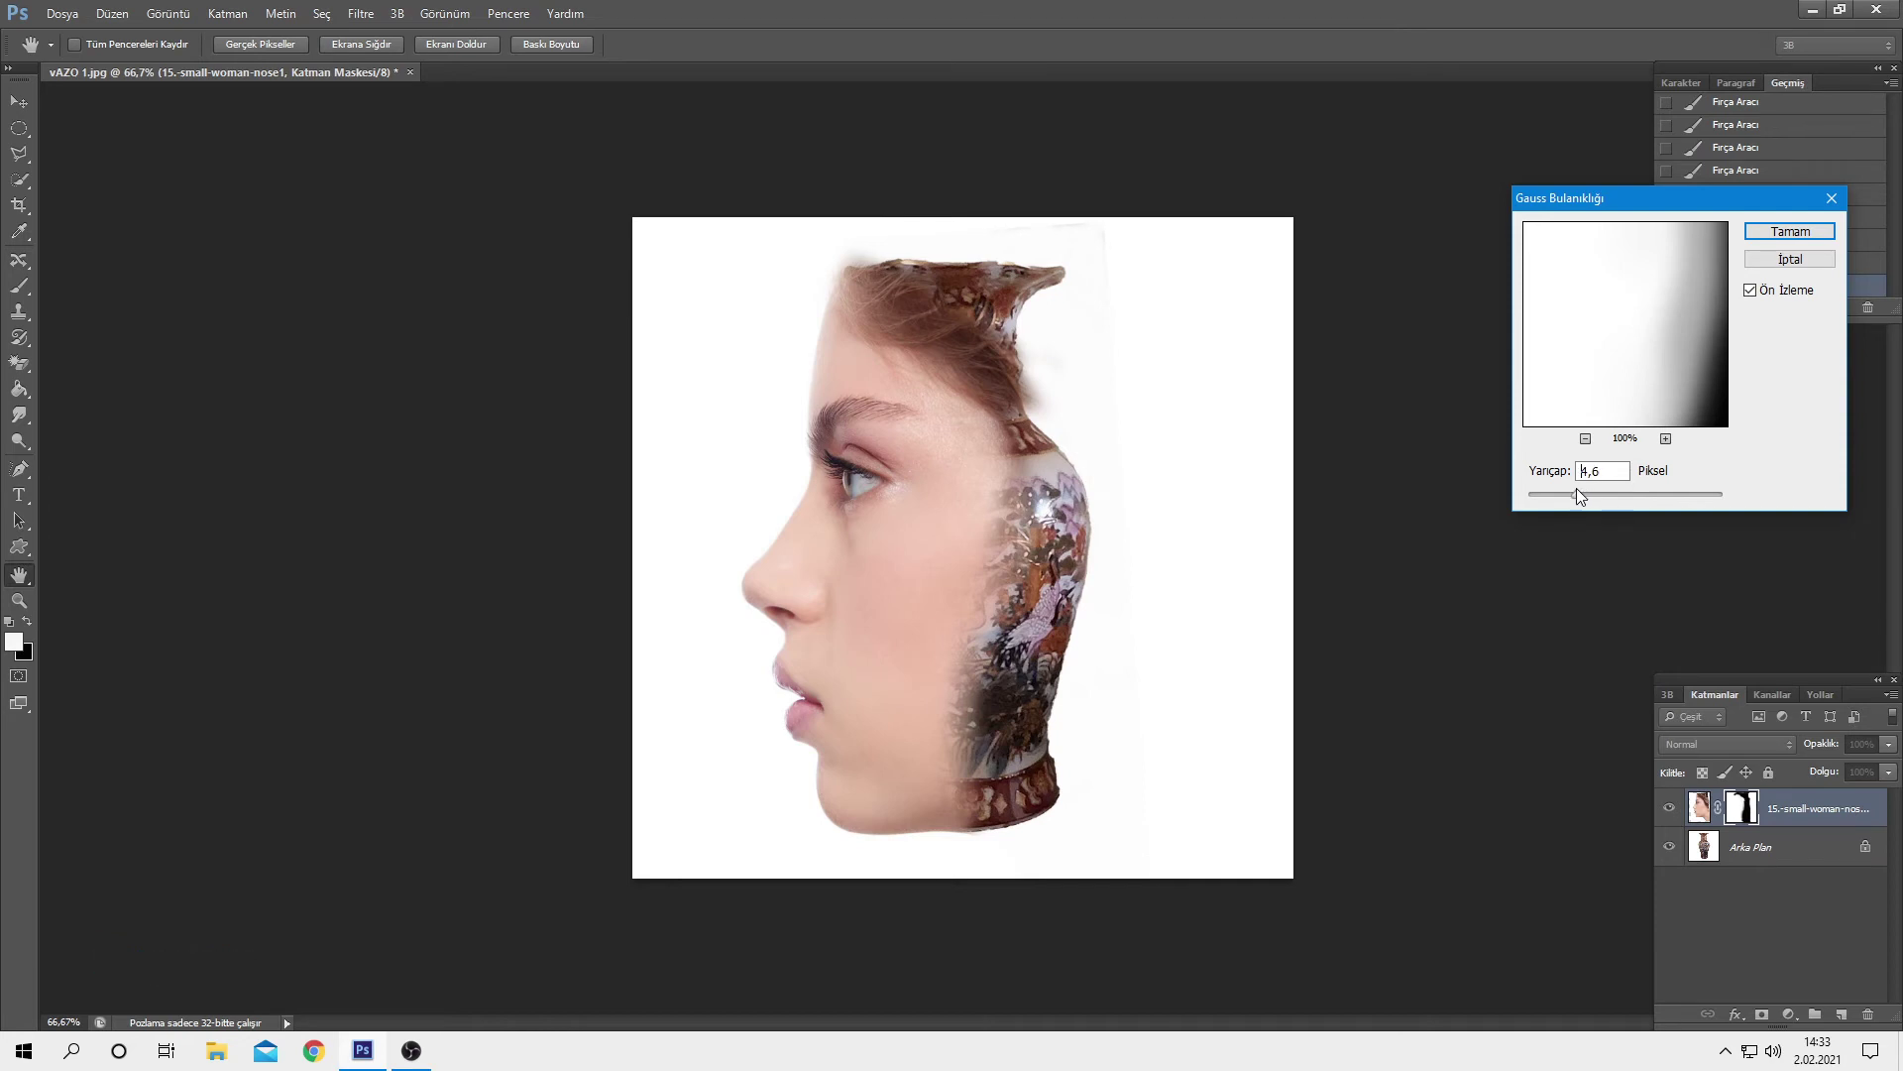
left_click(1575, 496)
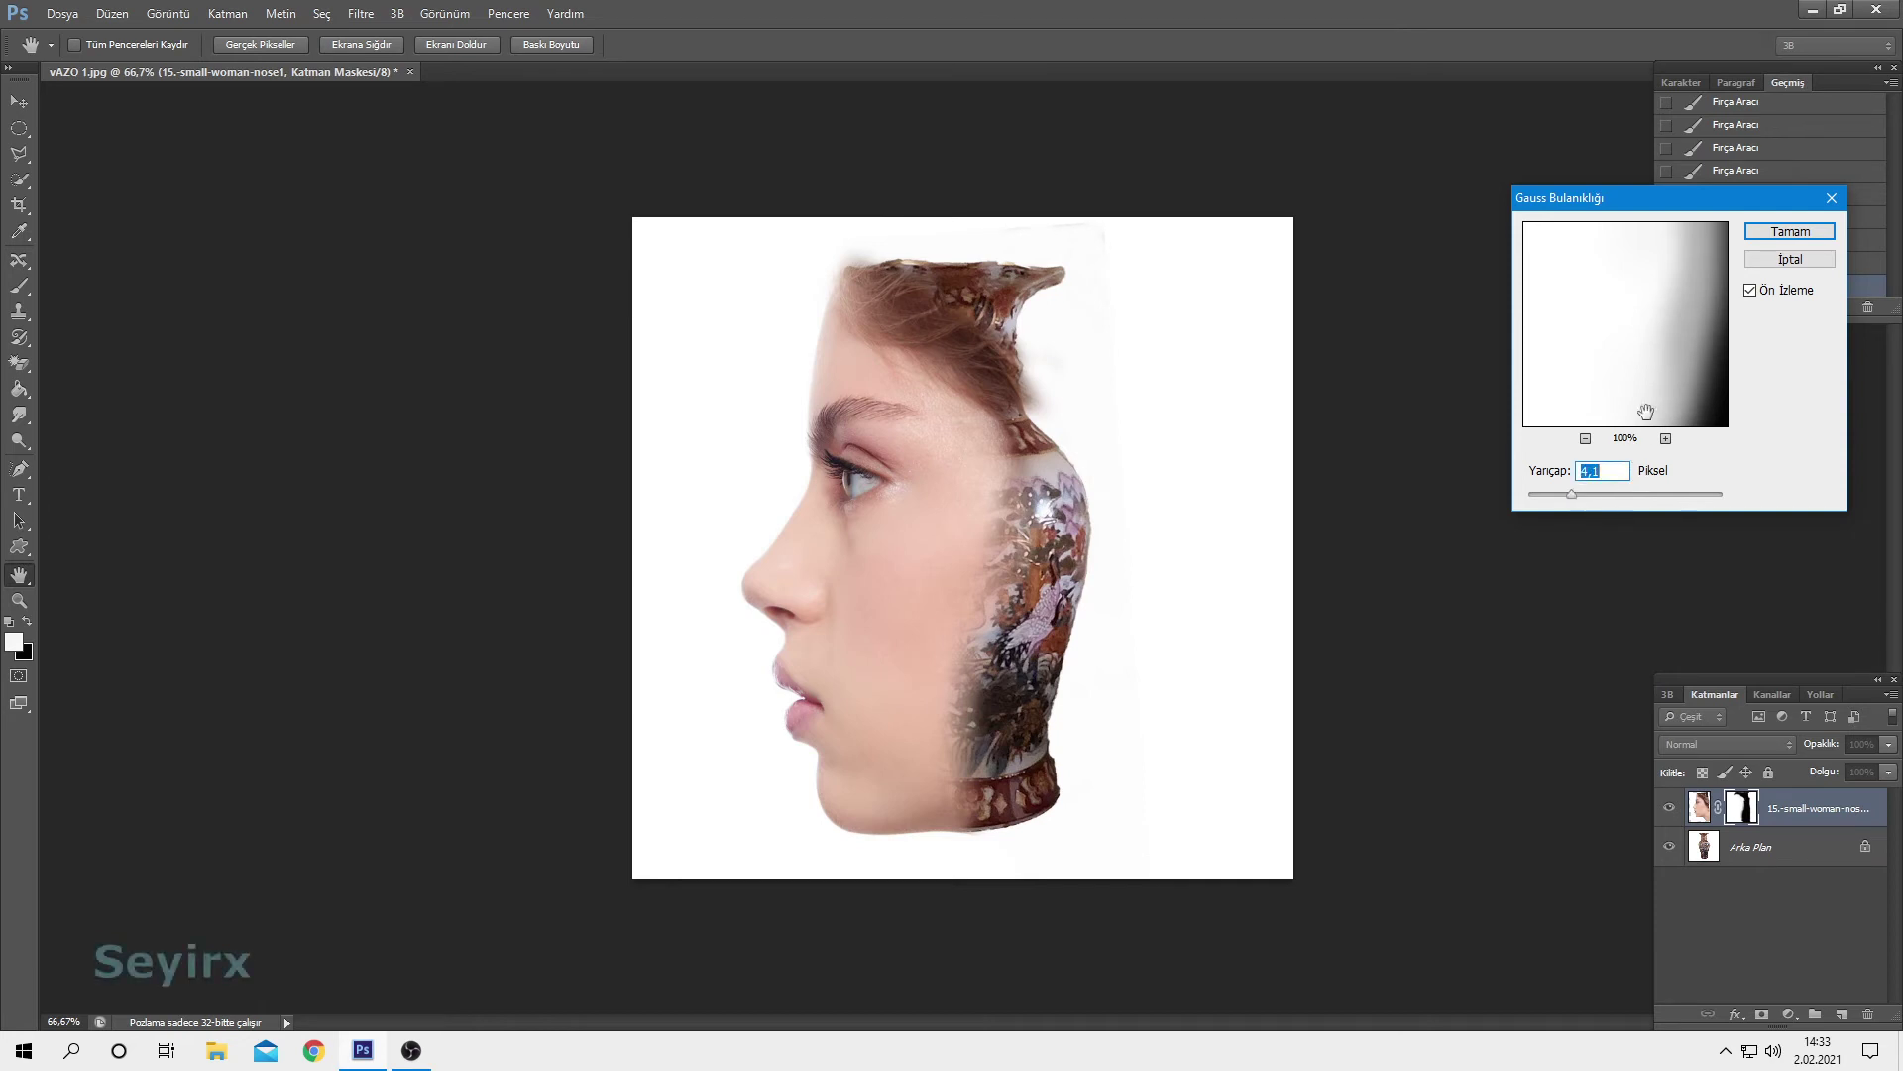
left_click(1781, 230)
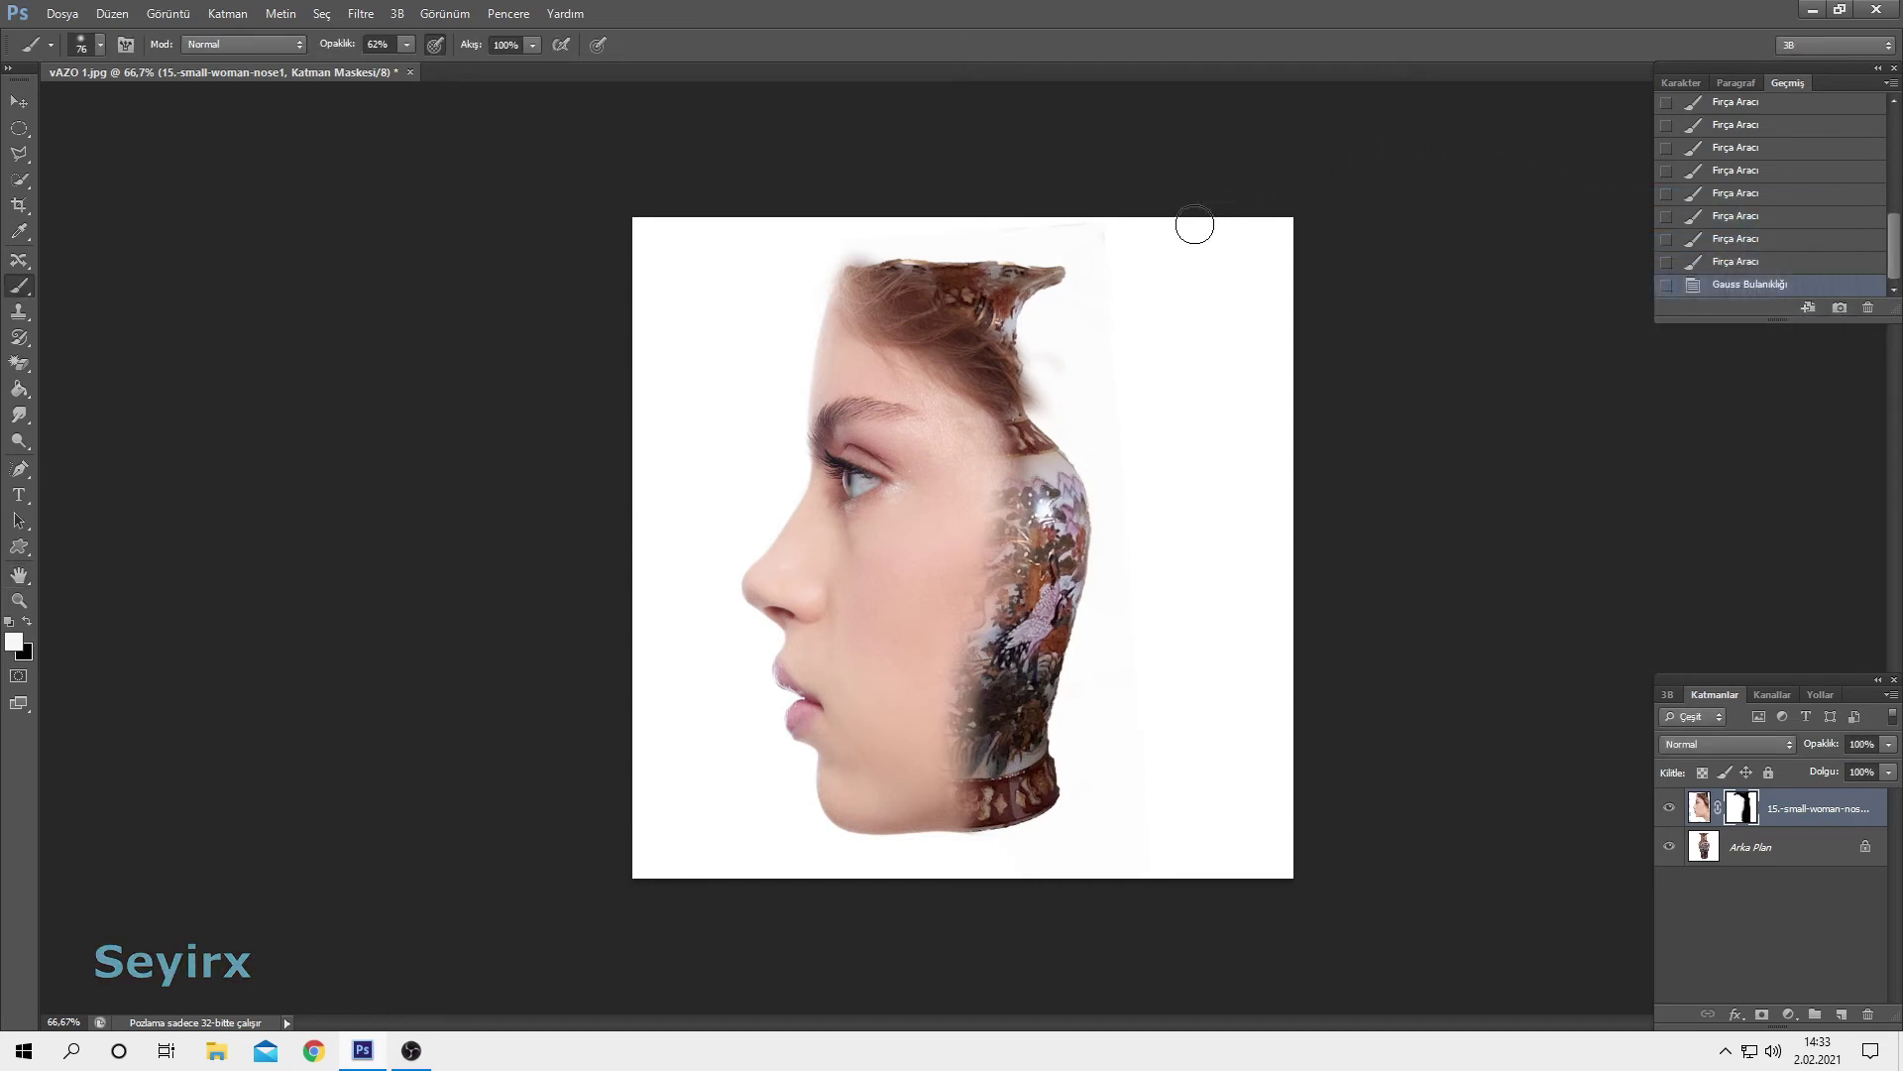
With black as foreground, hide the stray areas by the vase's right edge and above the hair
left_click(28, 620)
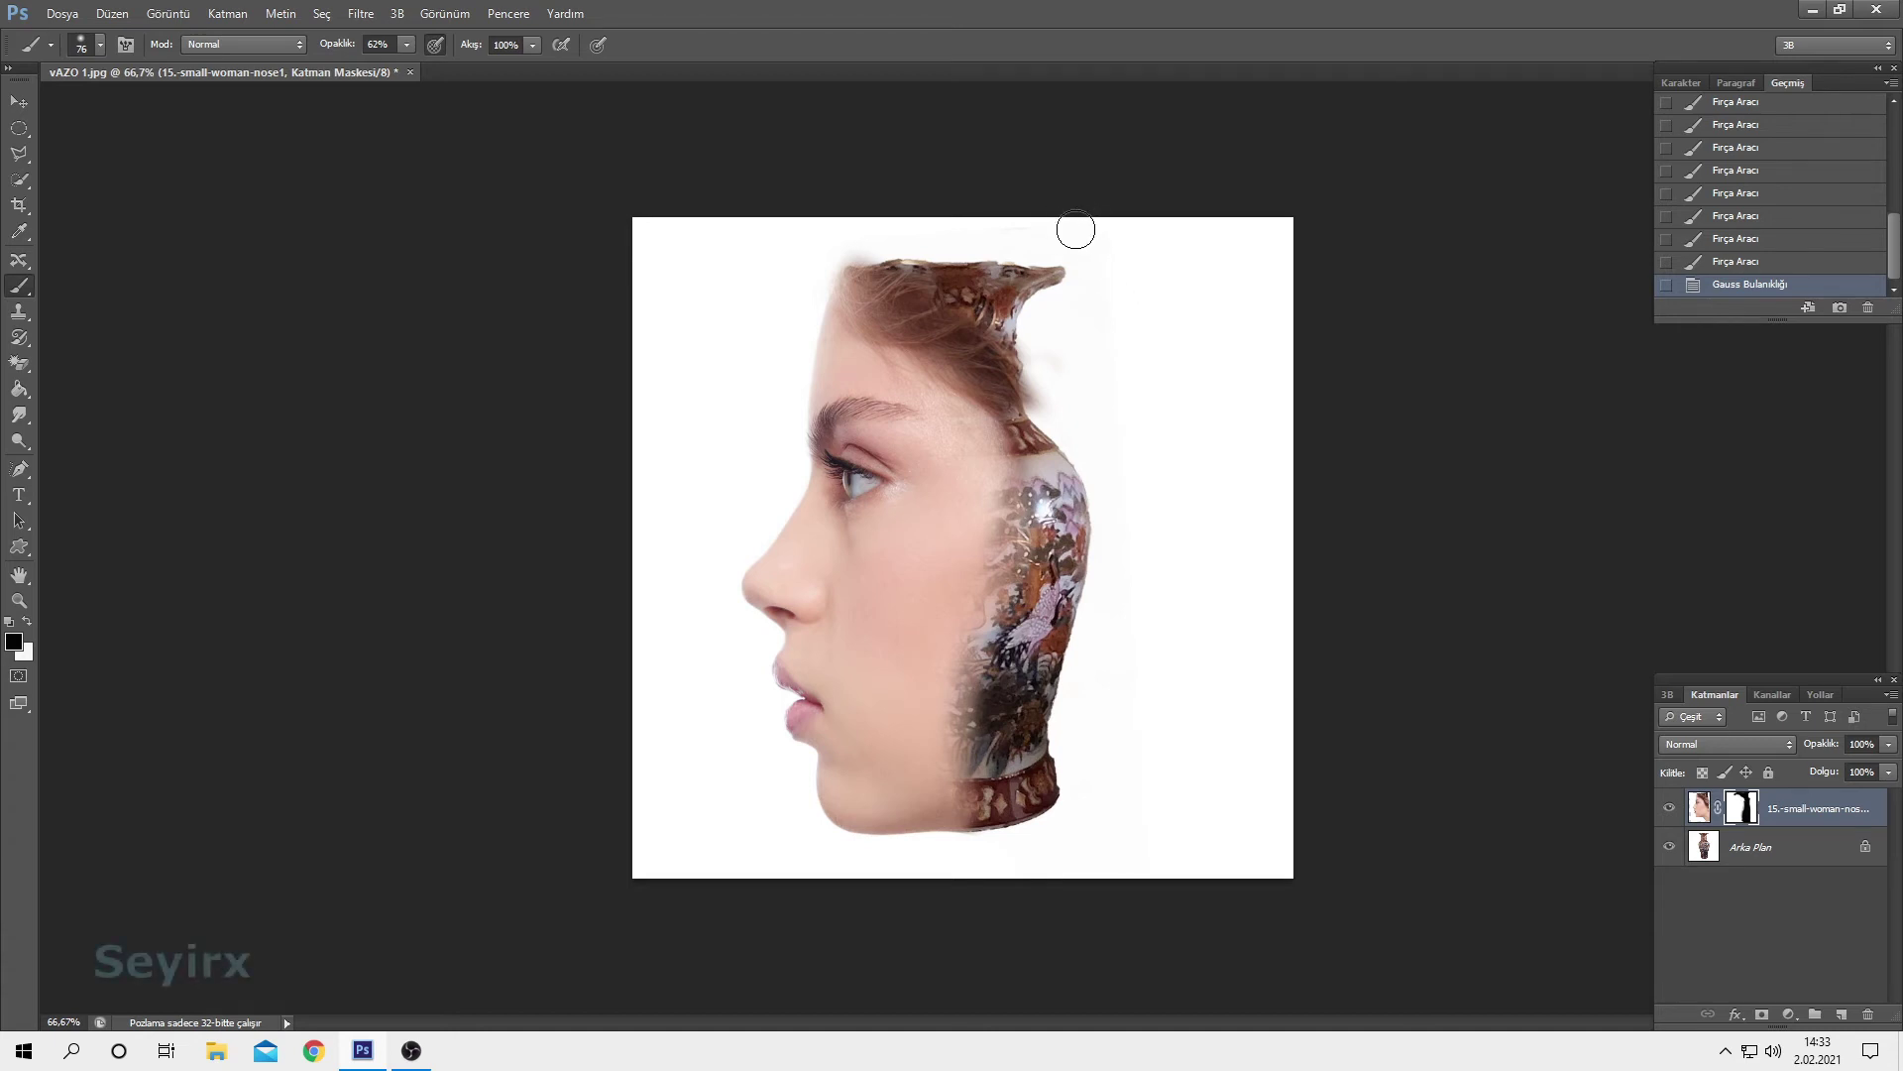
mouse_move(1121, 493)
left_mouse_down()
mouse_move(1130, 274)
mouse_move(1121, 442)
left_mouse_up()
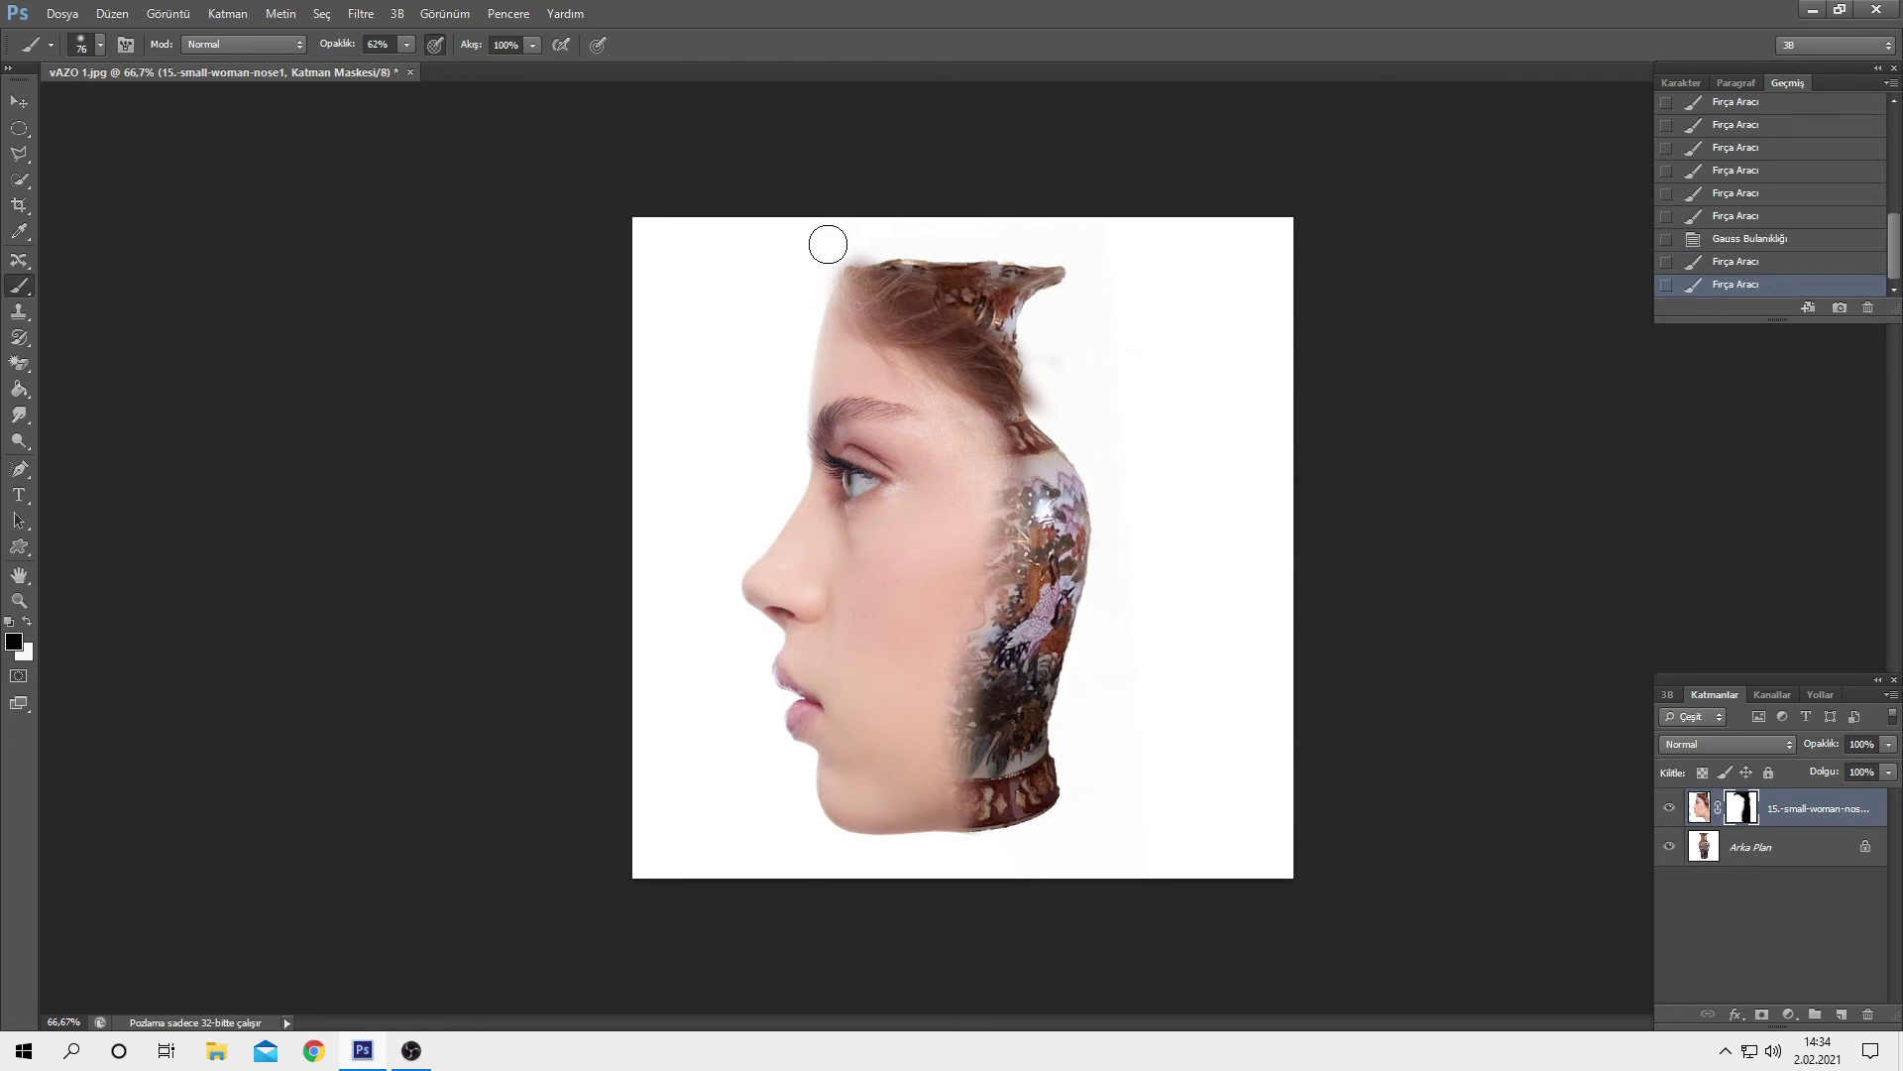
left_click_drag(867, 234, 837, 247)
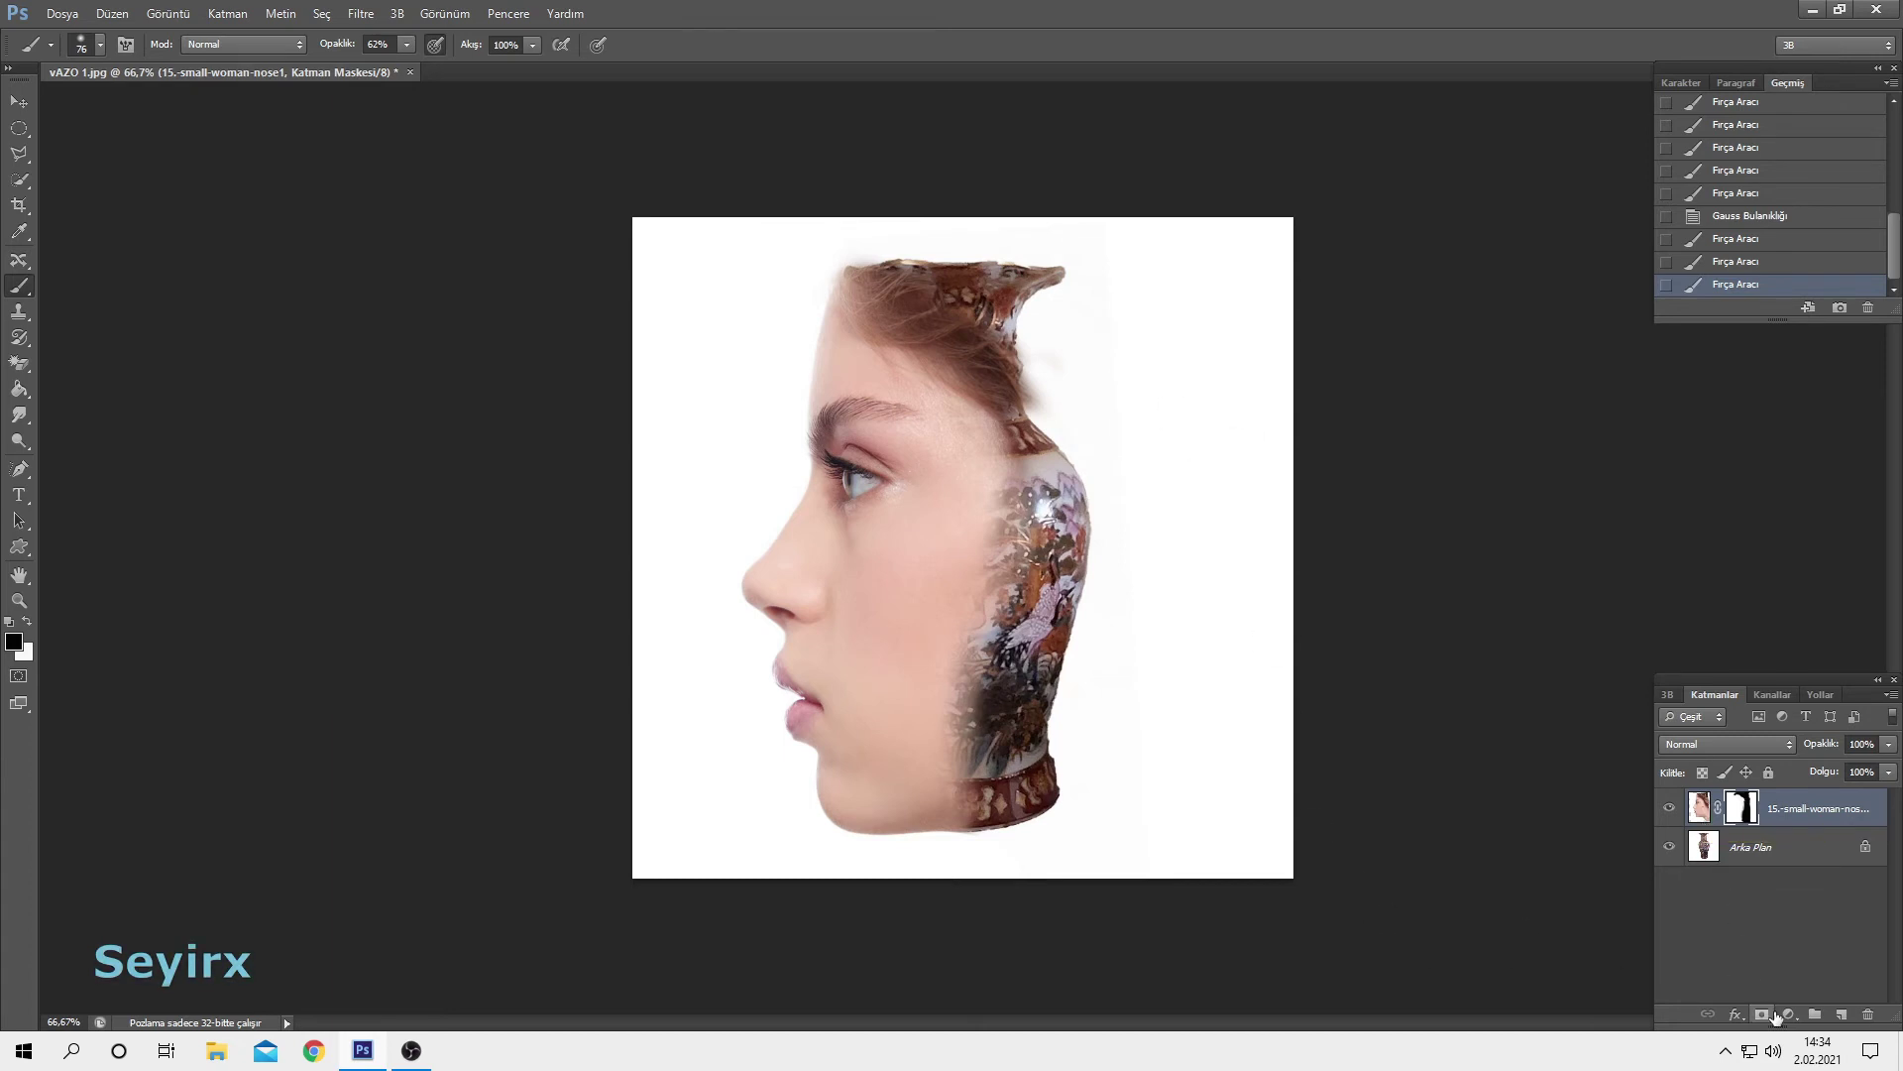
left_click(1790, 1014)
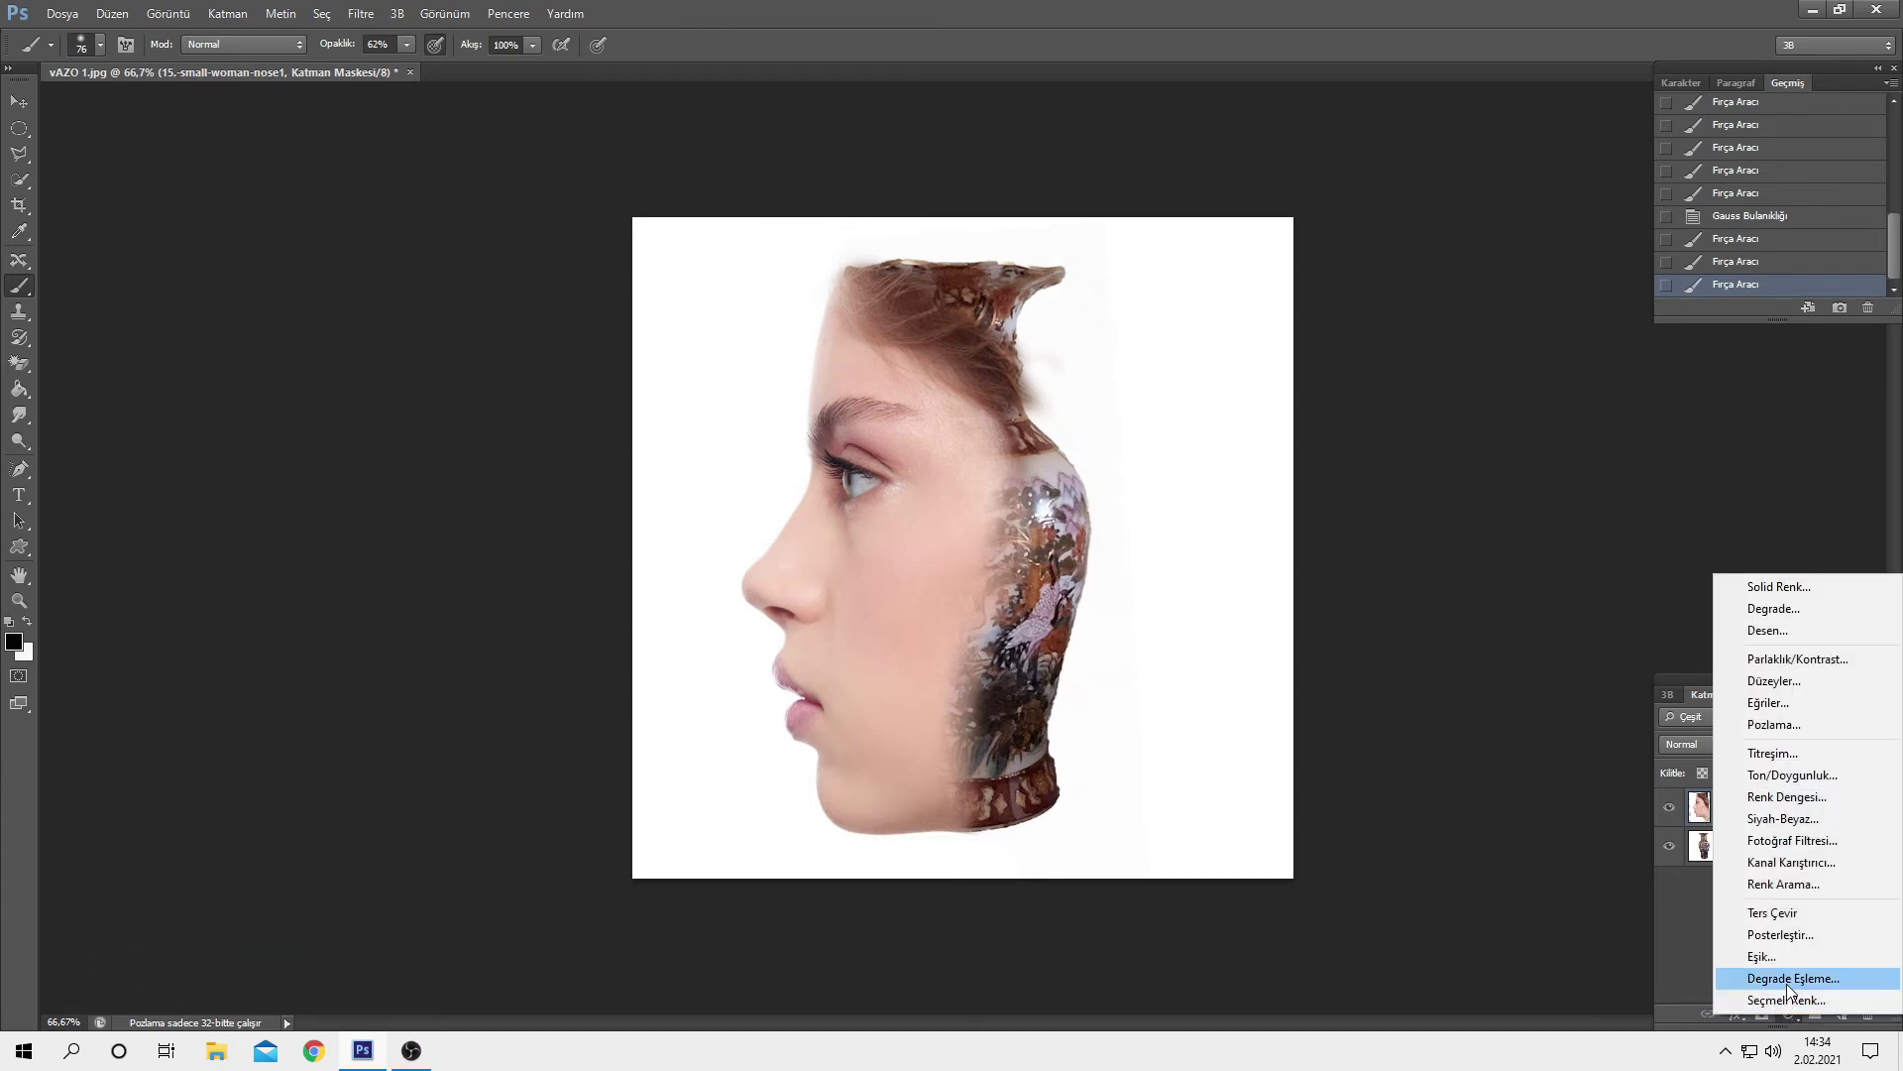
Add a Gradient Map layer and preview the Sepya-Selenyum, Kobalt-Demir and Altın-Selenyum presets
left_click(1781, 978)
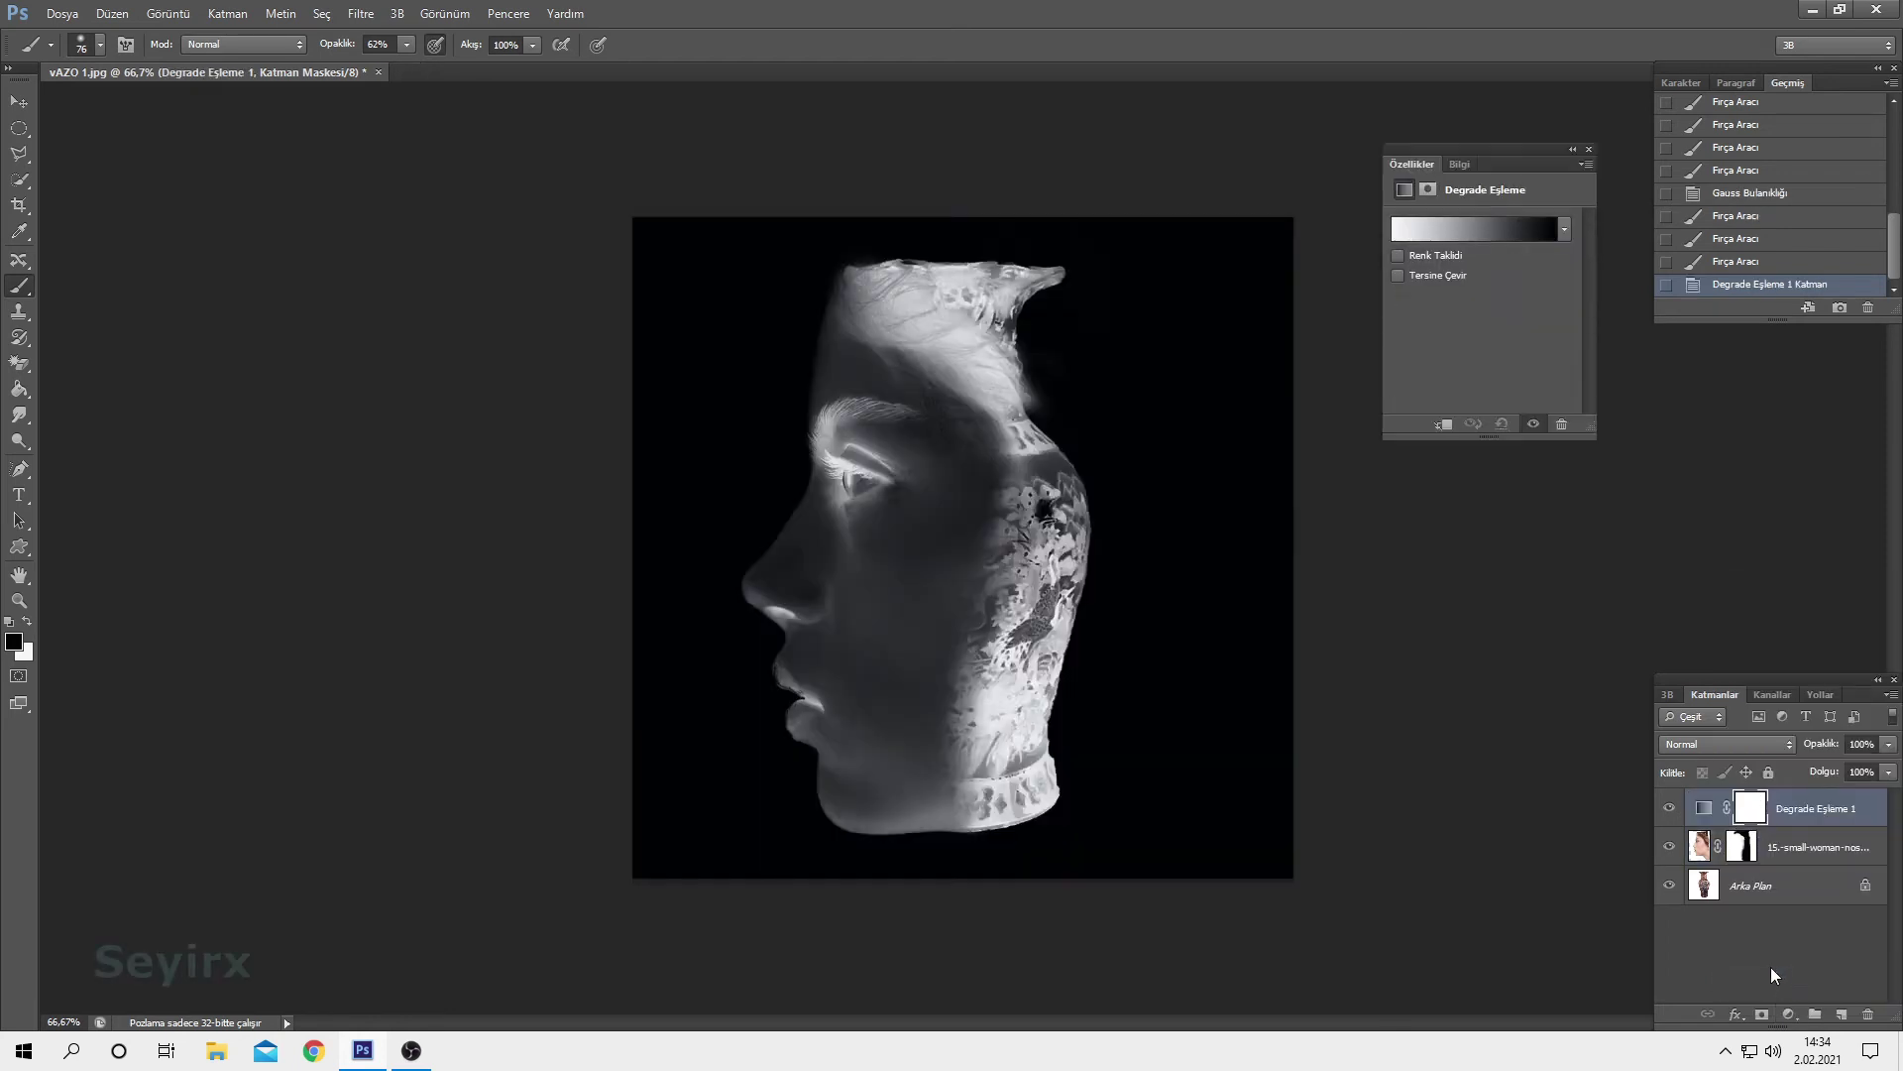
left_click(1478, 230)
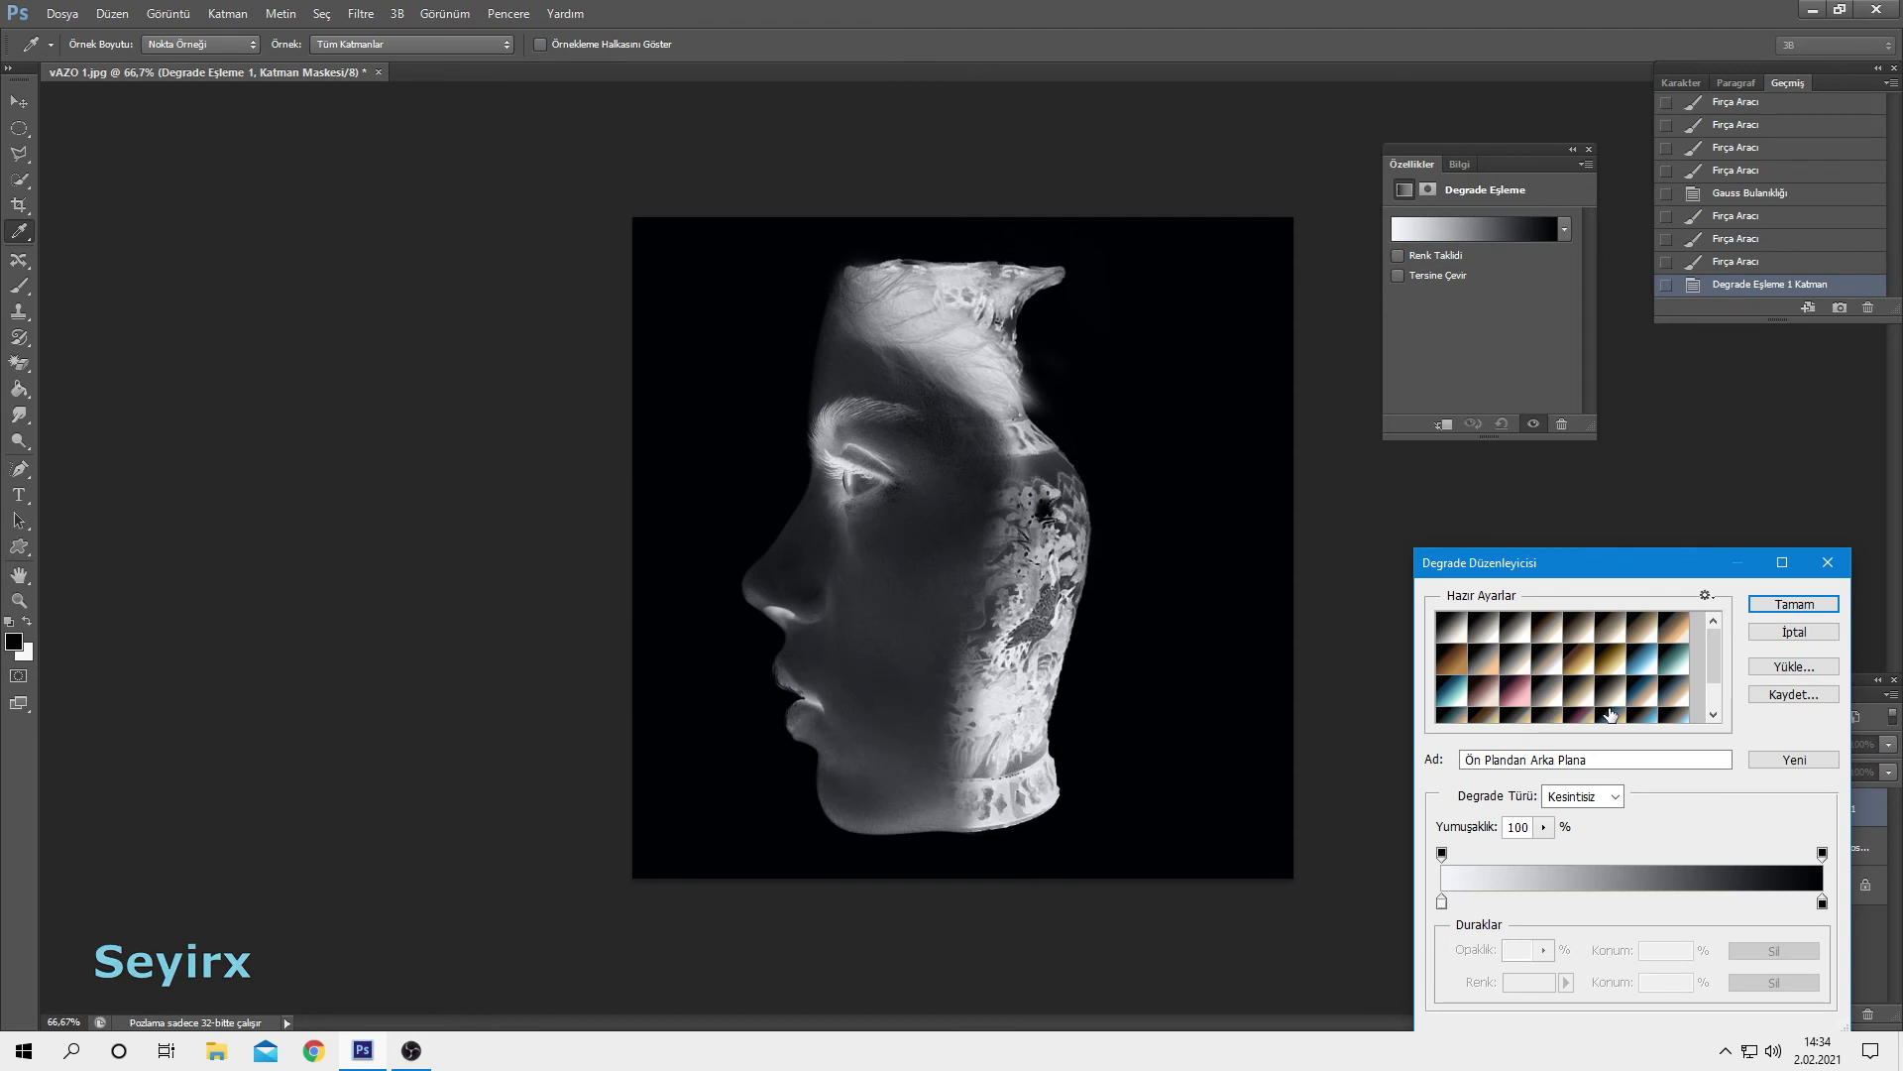
left_click(1565, 704)
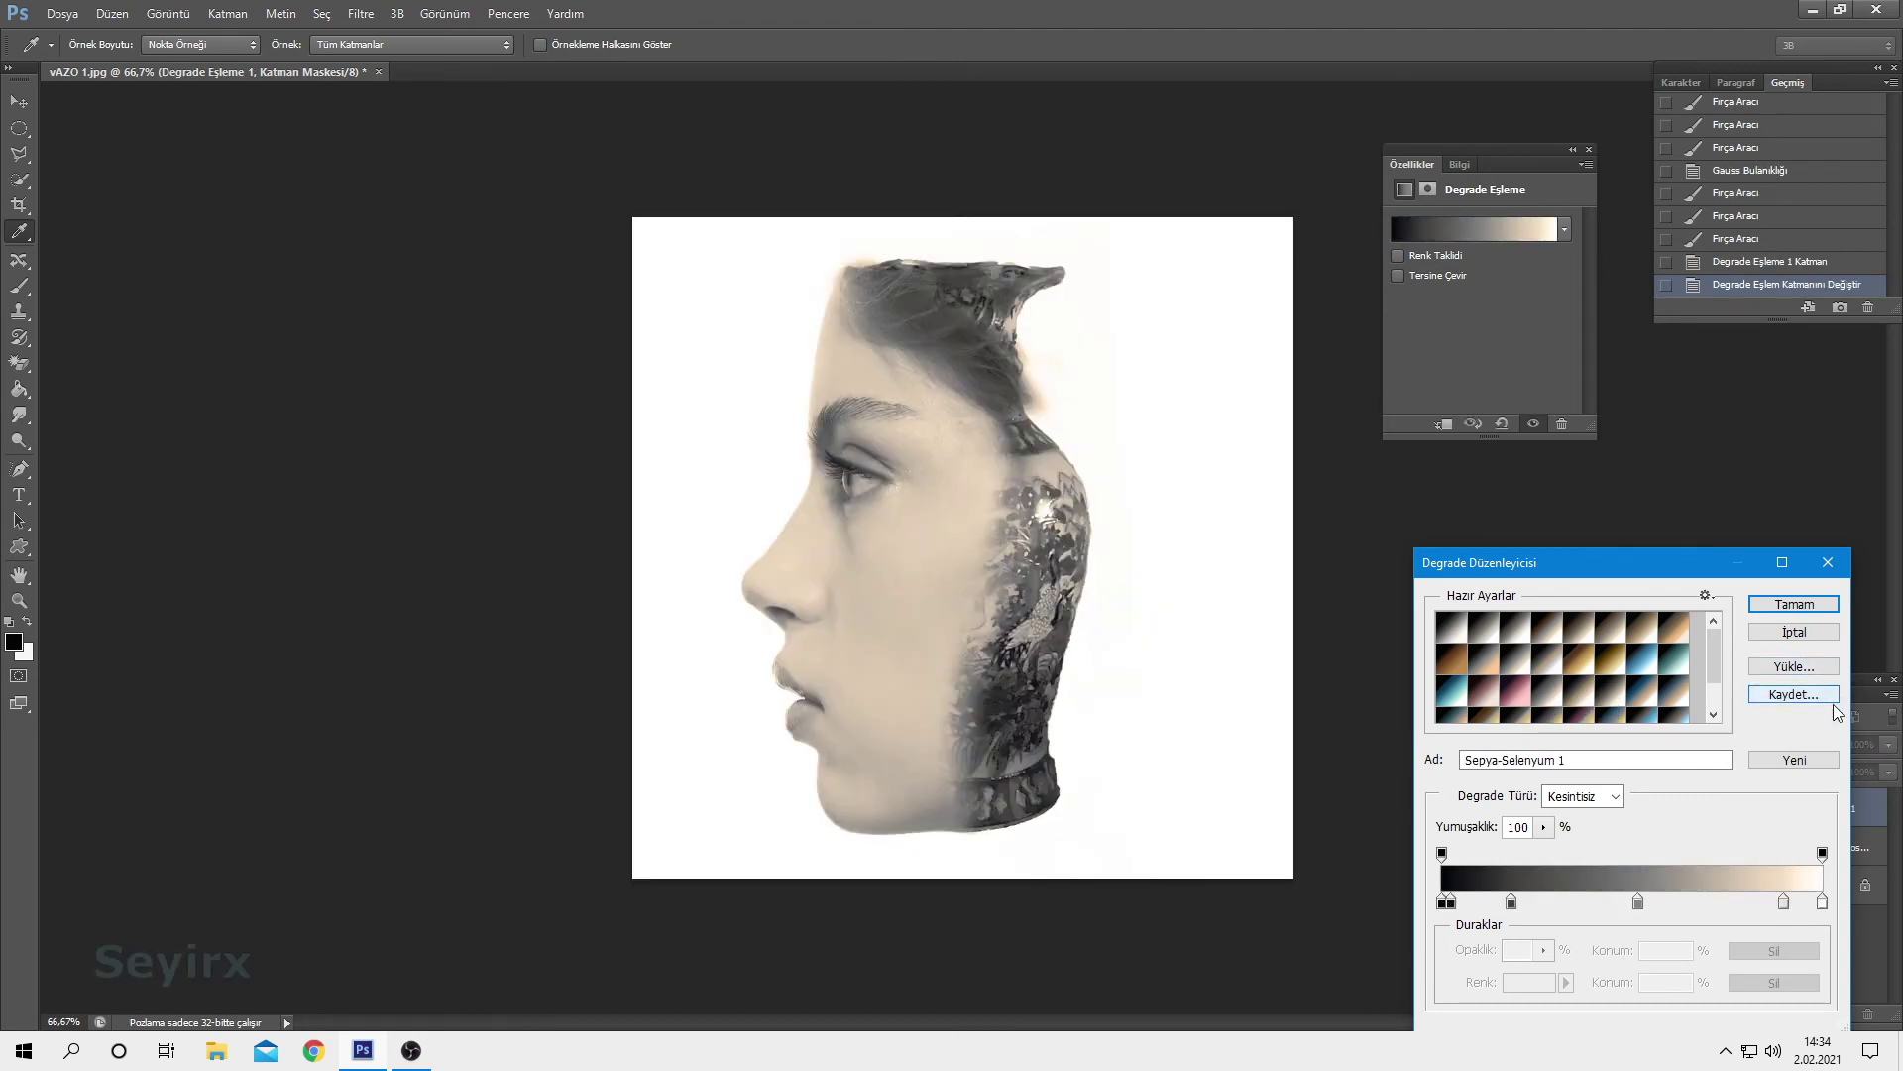
left_click_drag(1721, 672, 1716, 711)
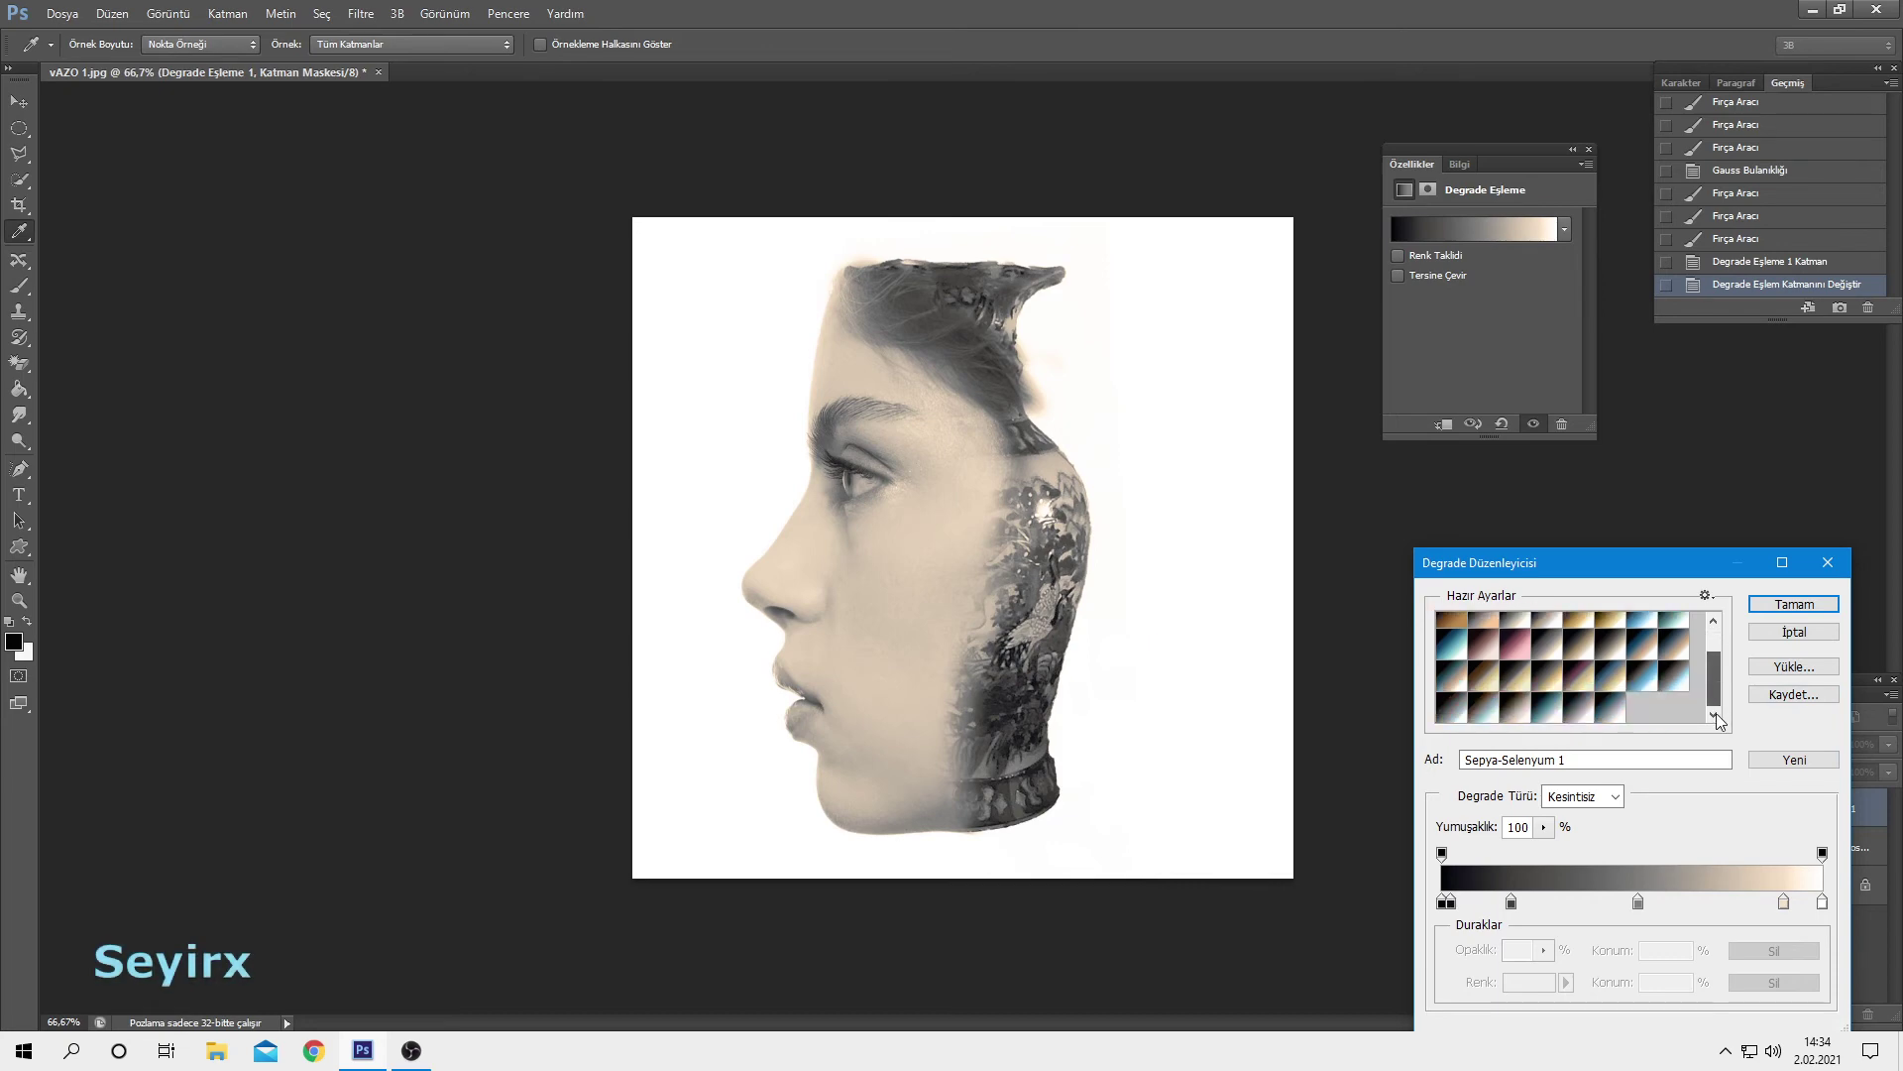
left_click(1570, 714)
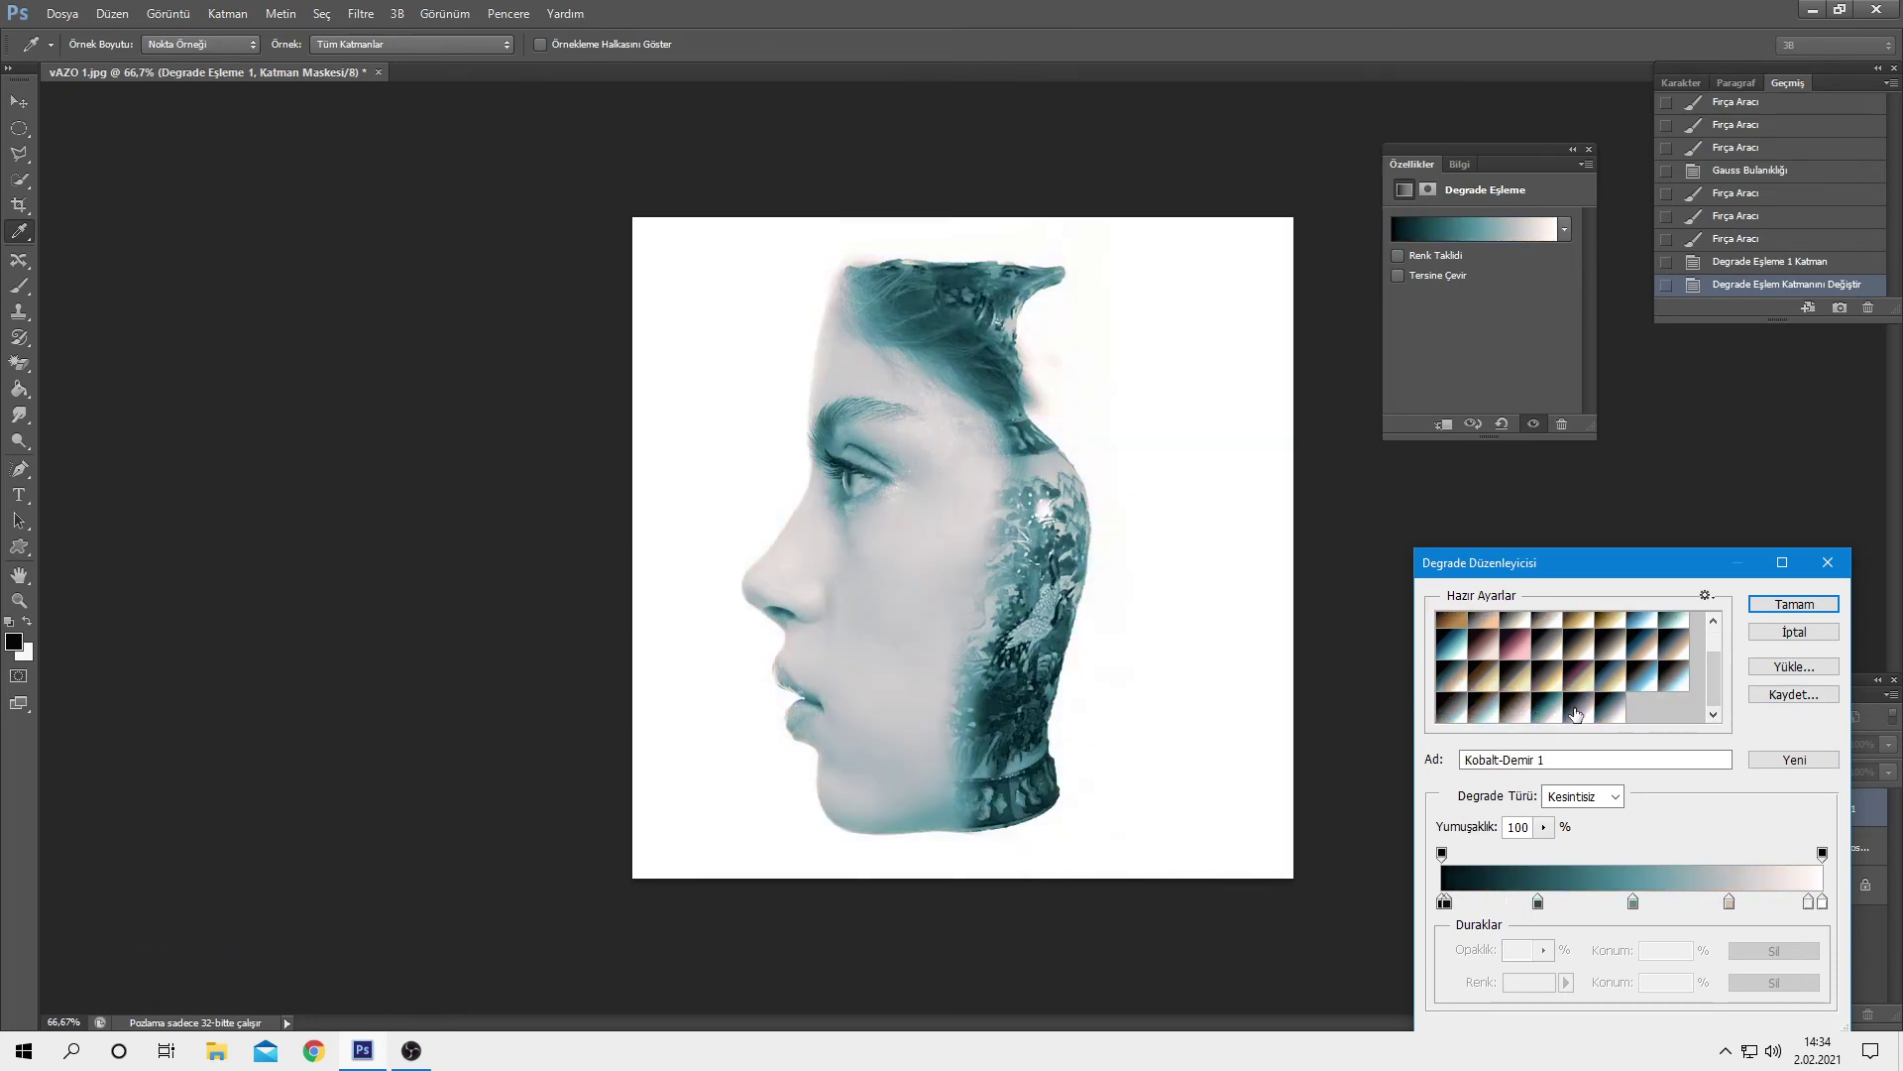
left_click(1576, 713)
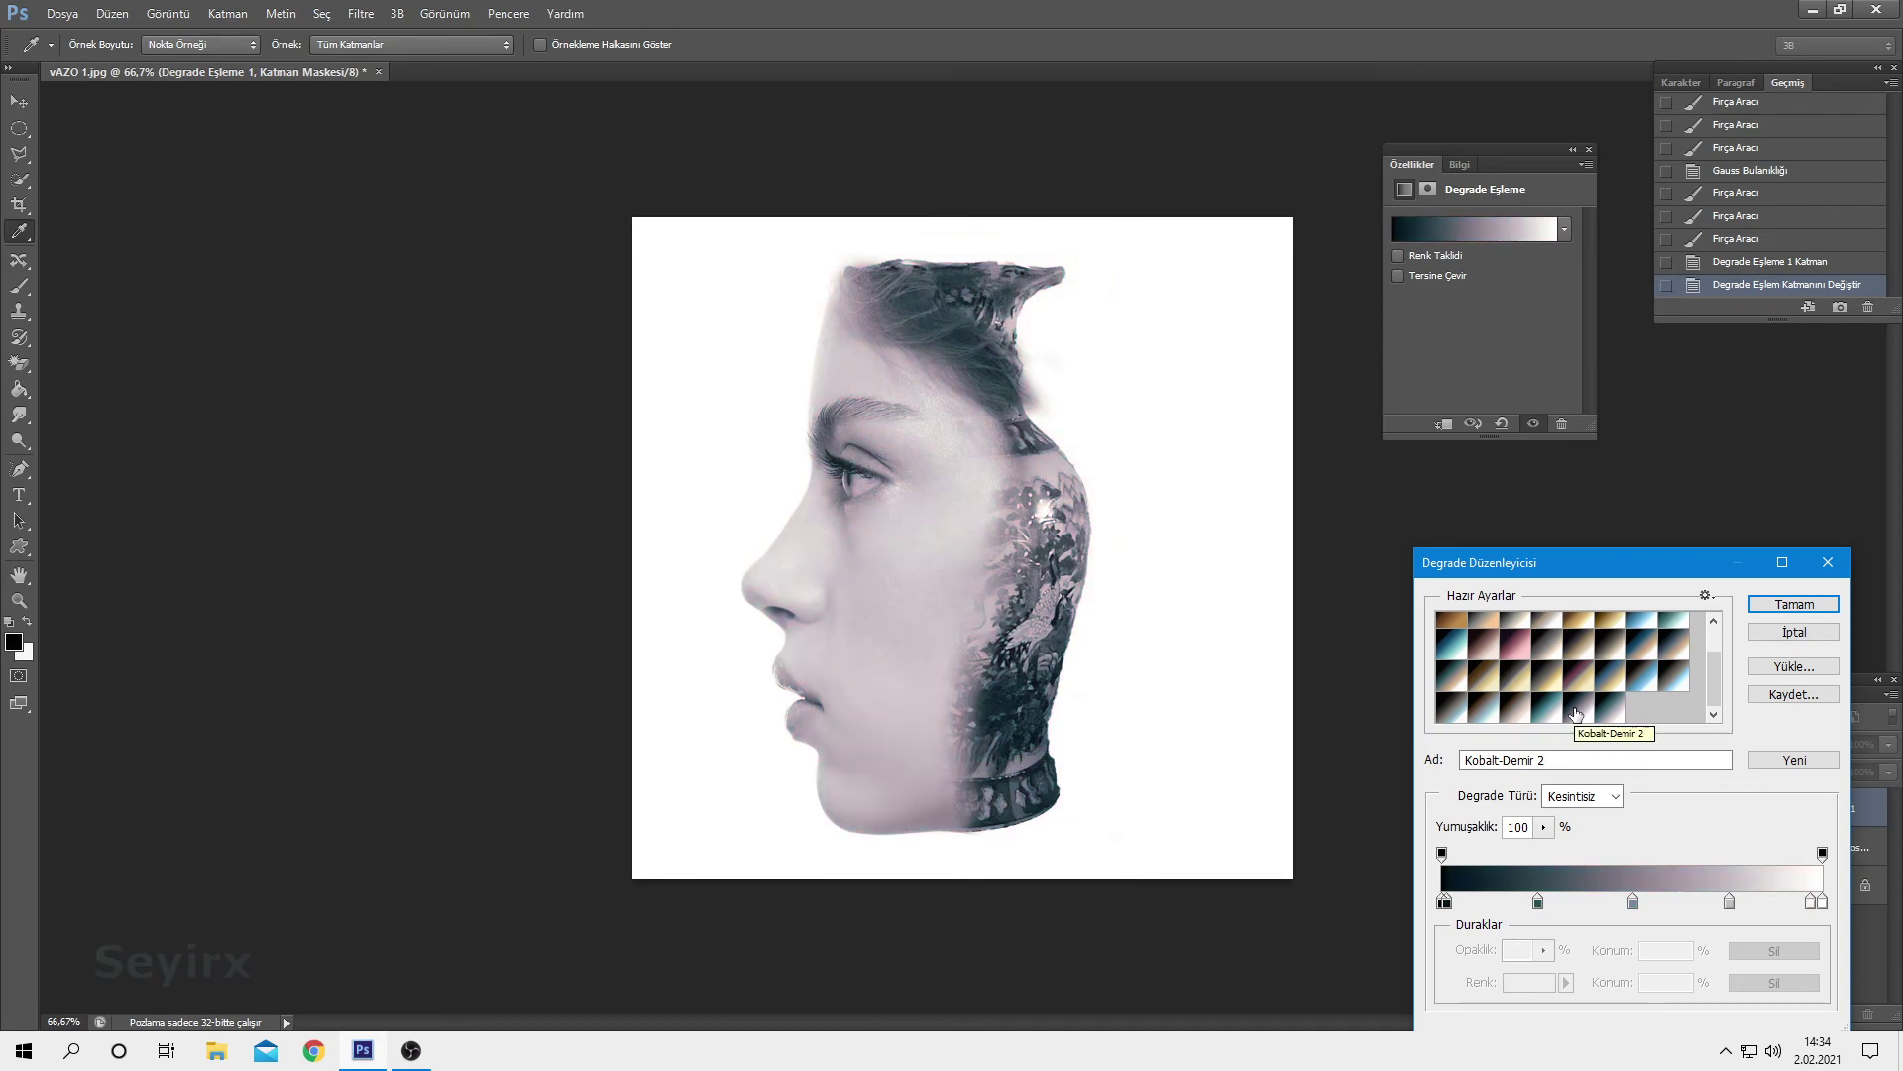
left_click(1516, 686)
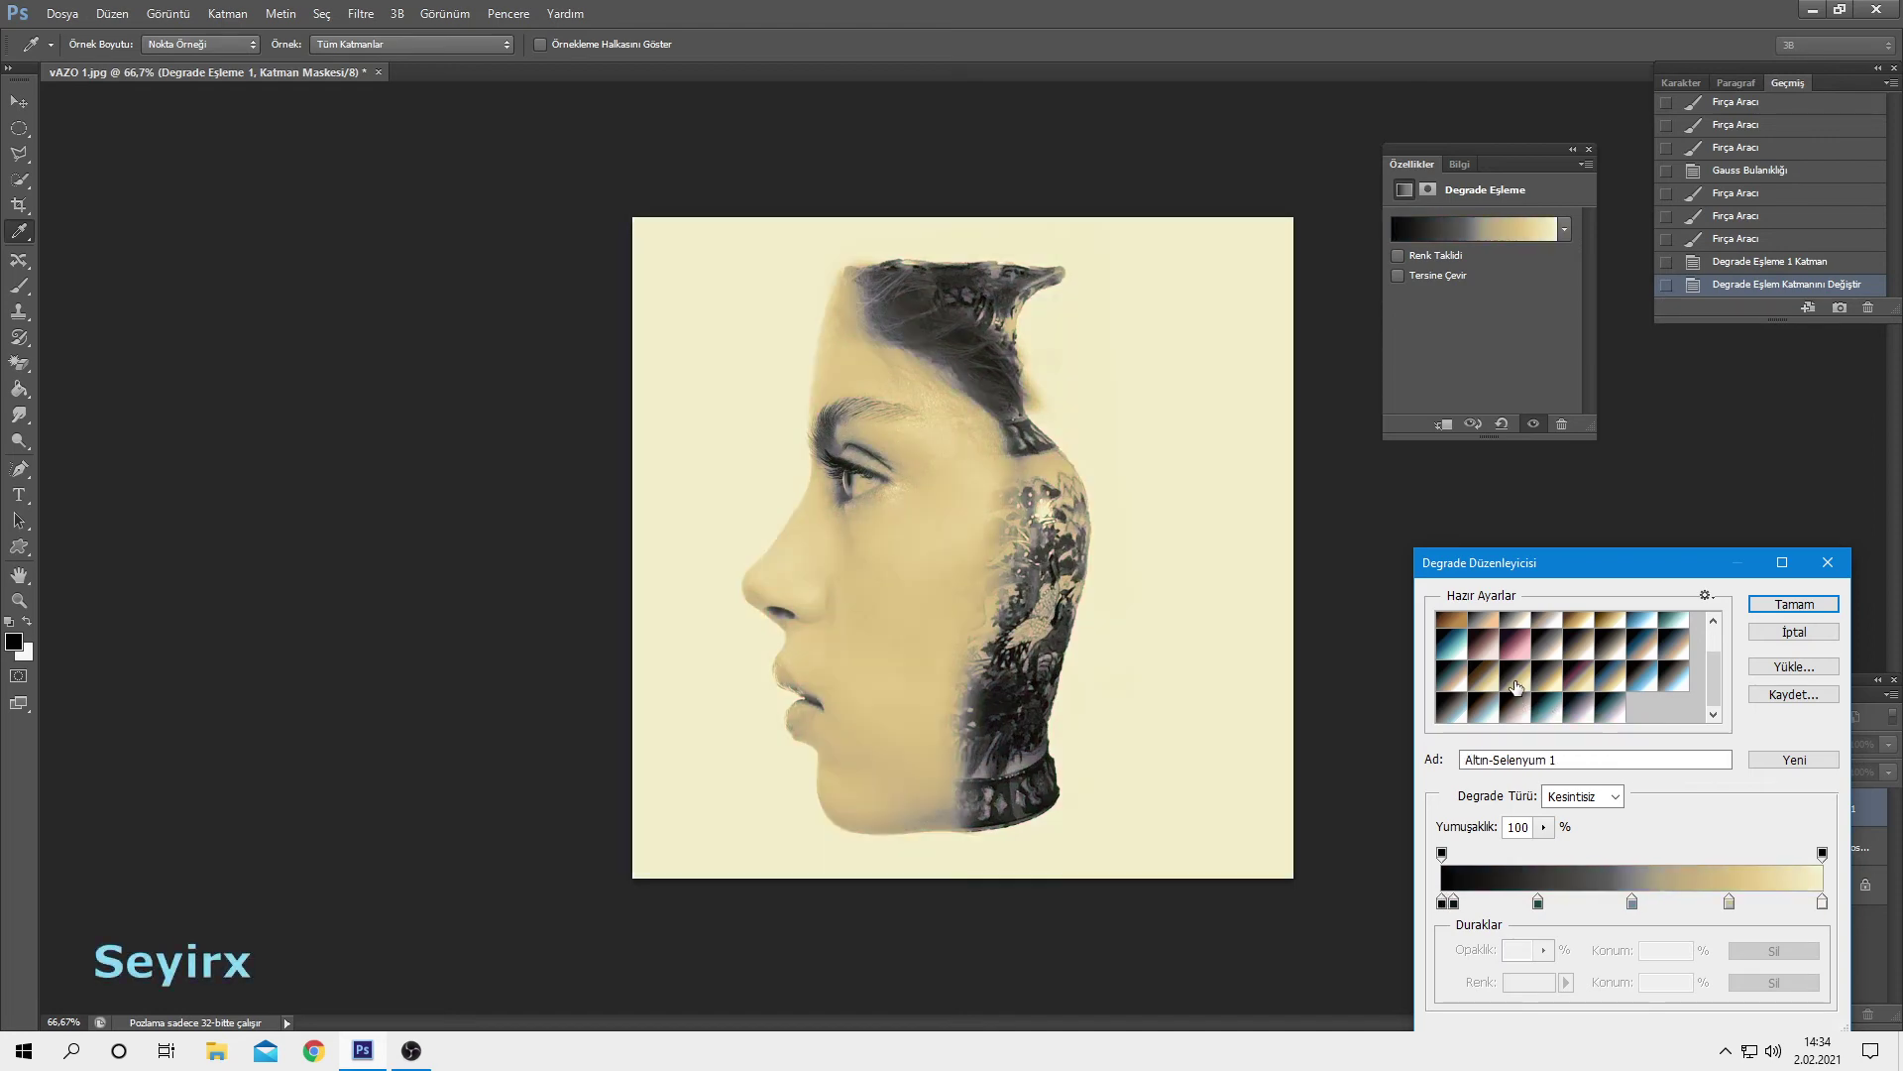
left_click(1511, 712)
Preview the Camgöbeği, Sepya-Mavi, Siyan Tonu, Altın-Bakır and Mavi-Selenyum gradient presets
left_click(1490, 712)
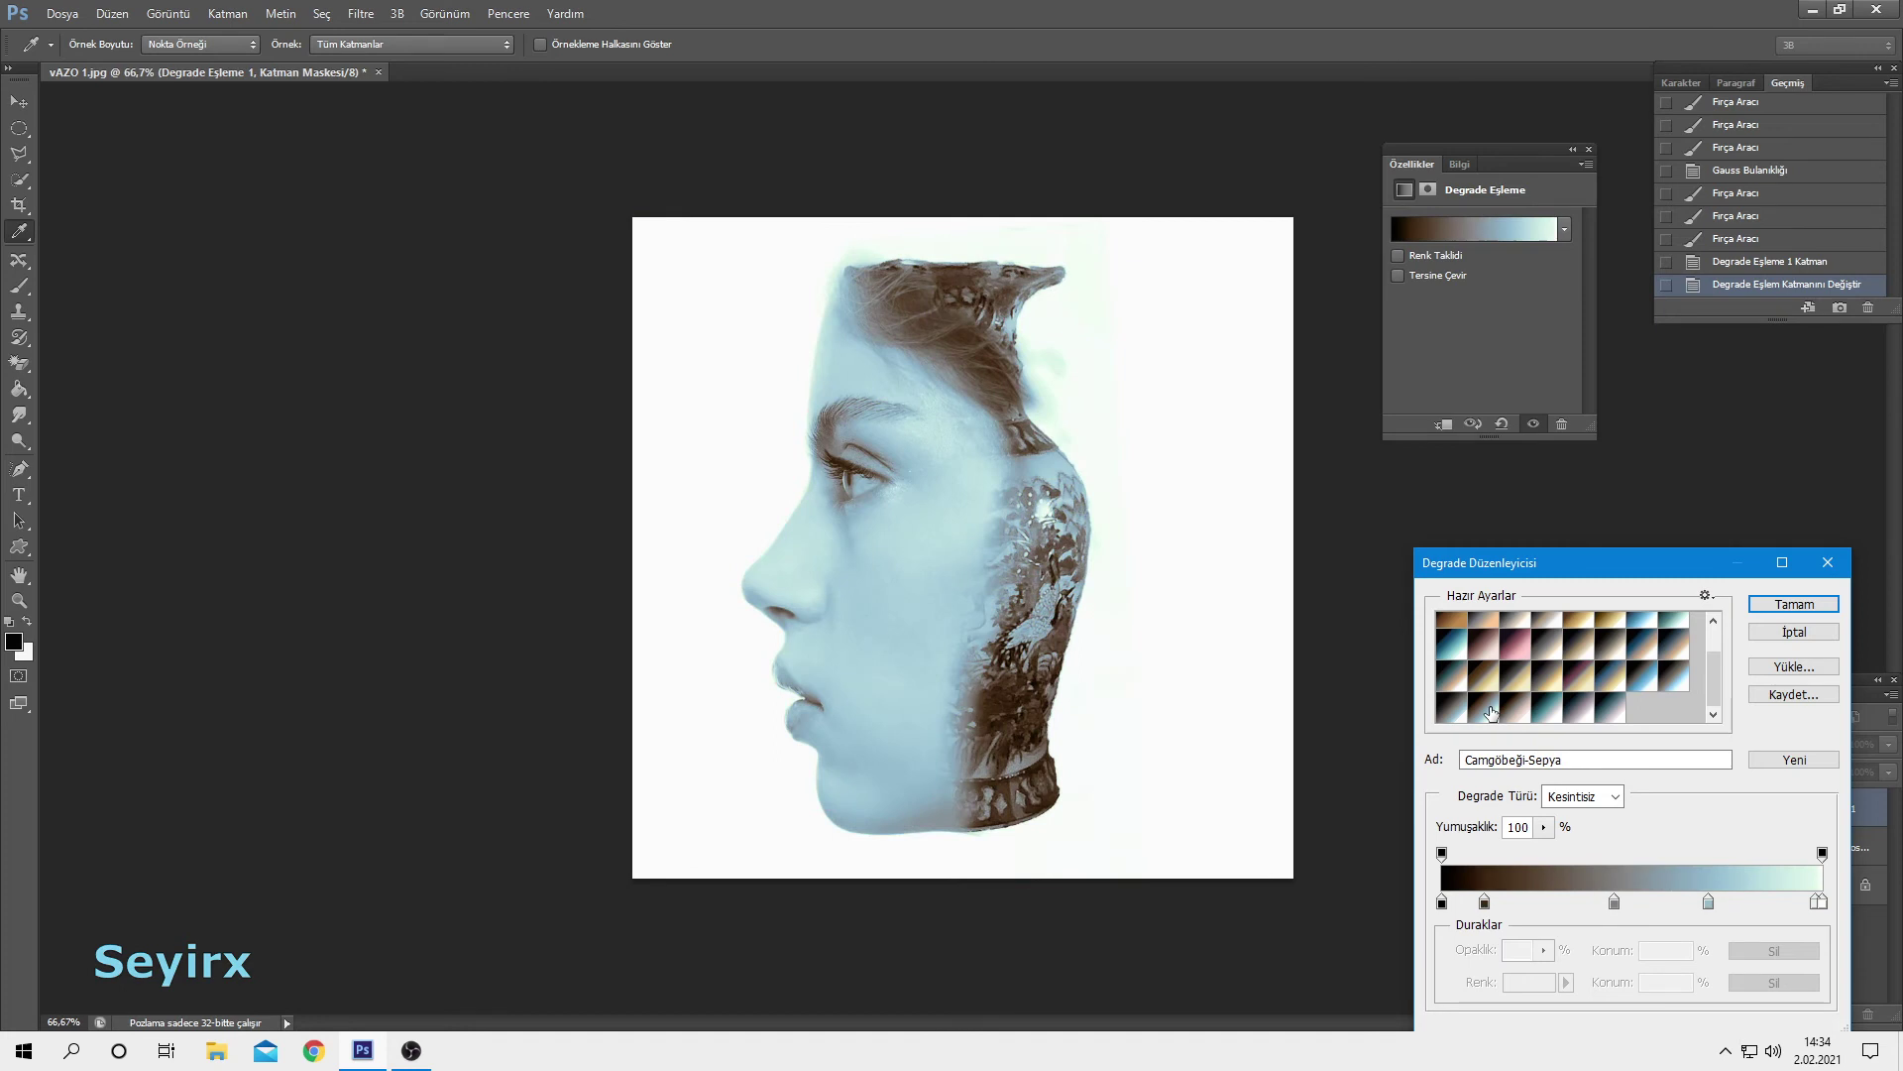
left_click(1455, 706)
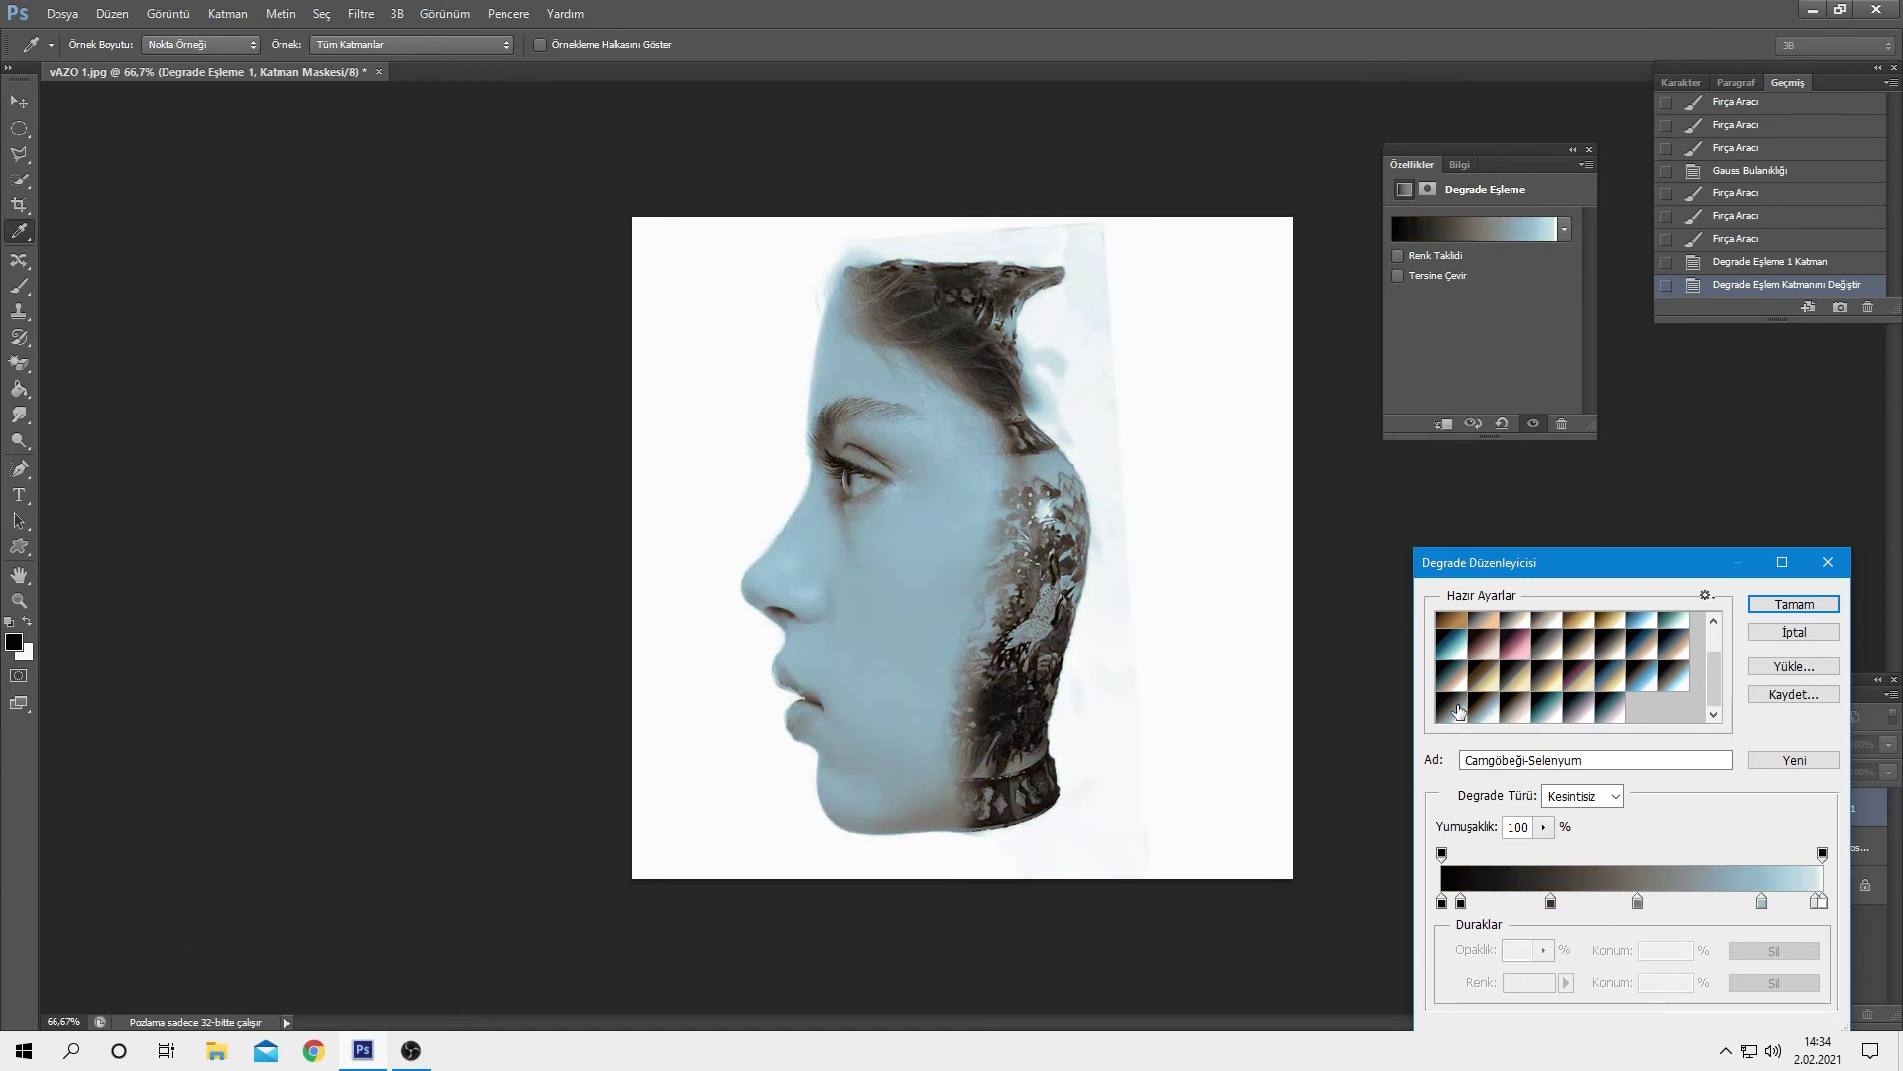
left_click(1456, 683)
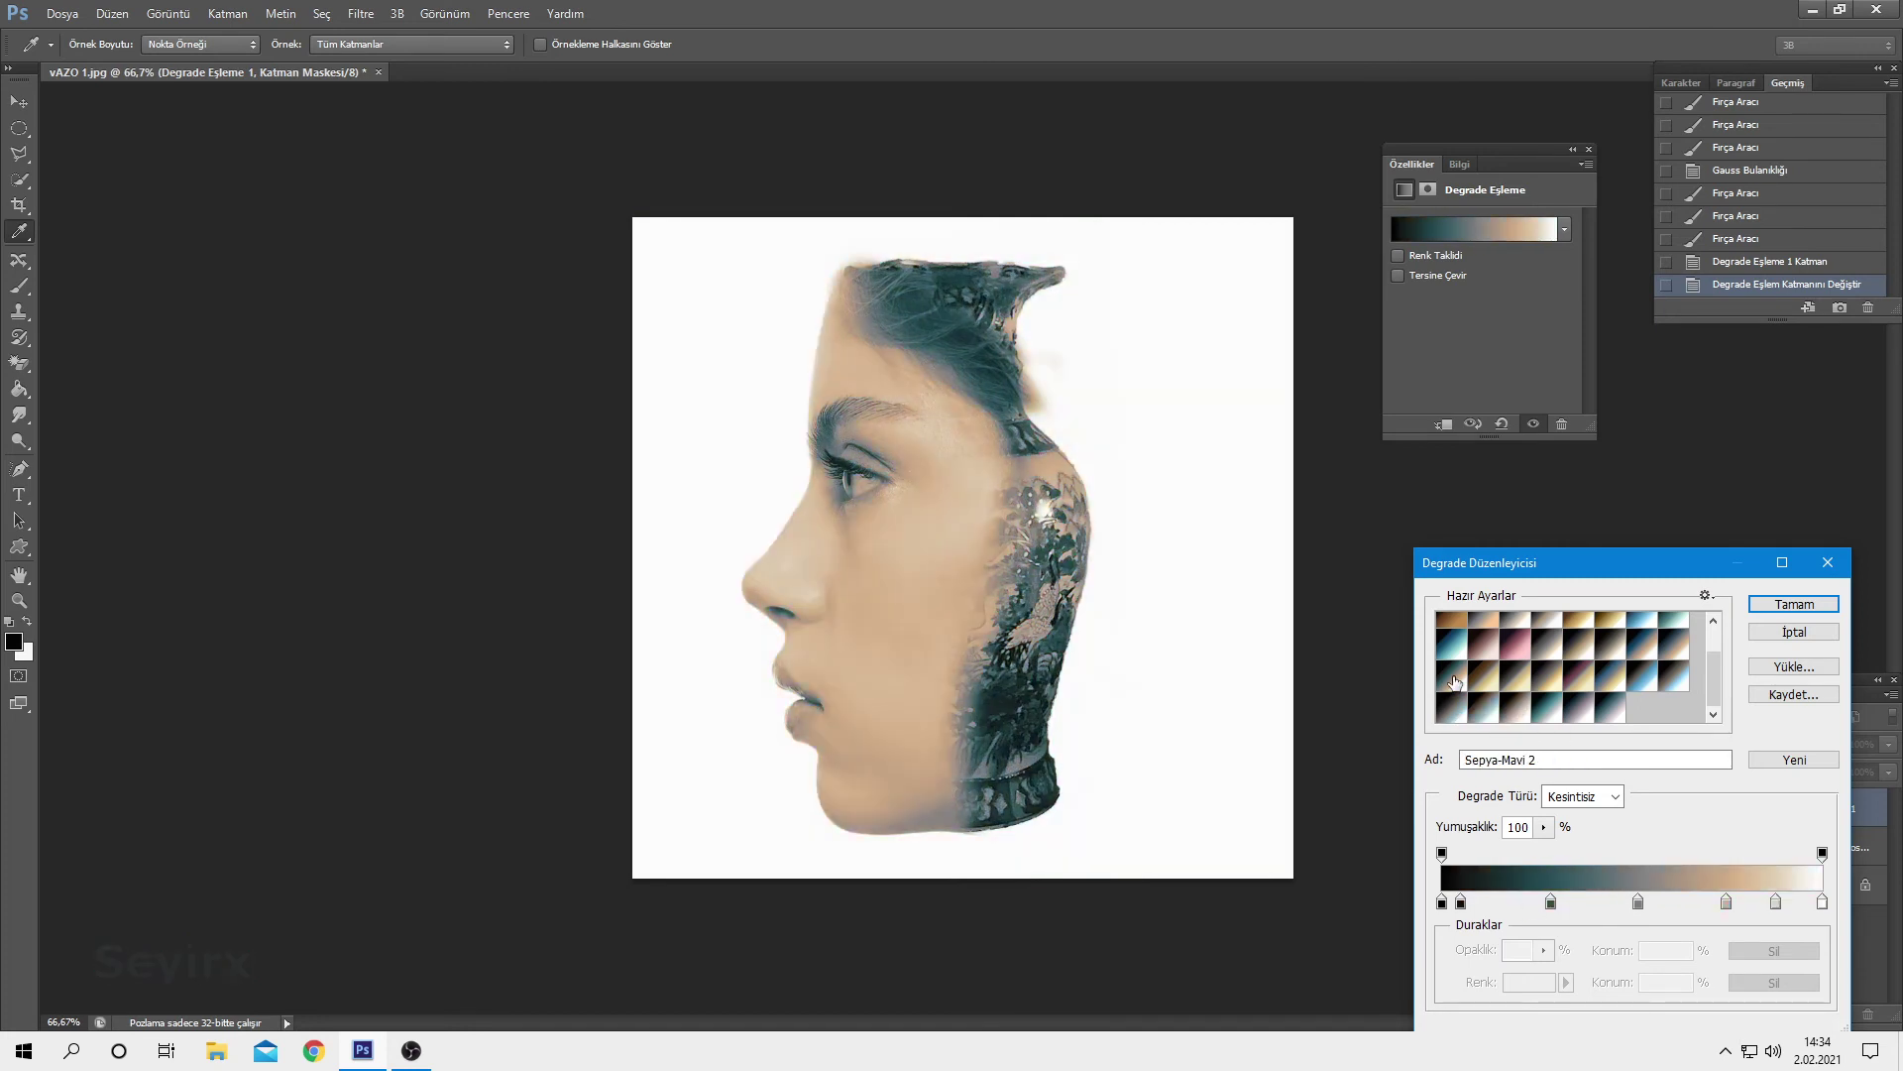
left_click(1451, 655)
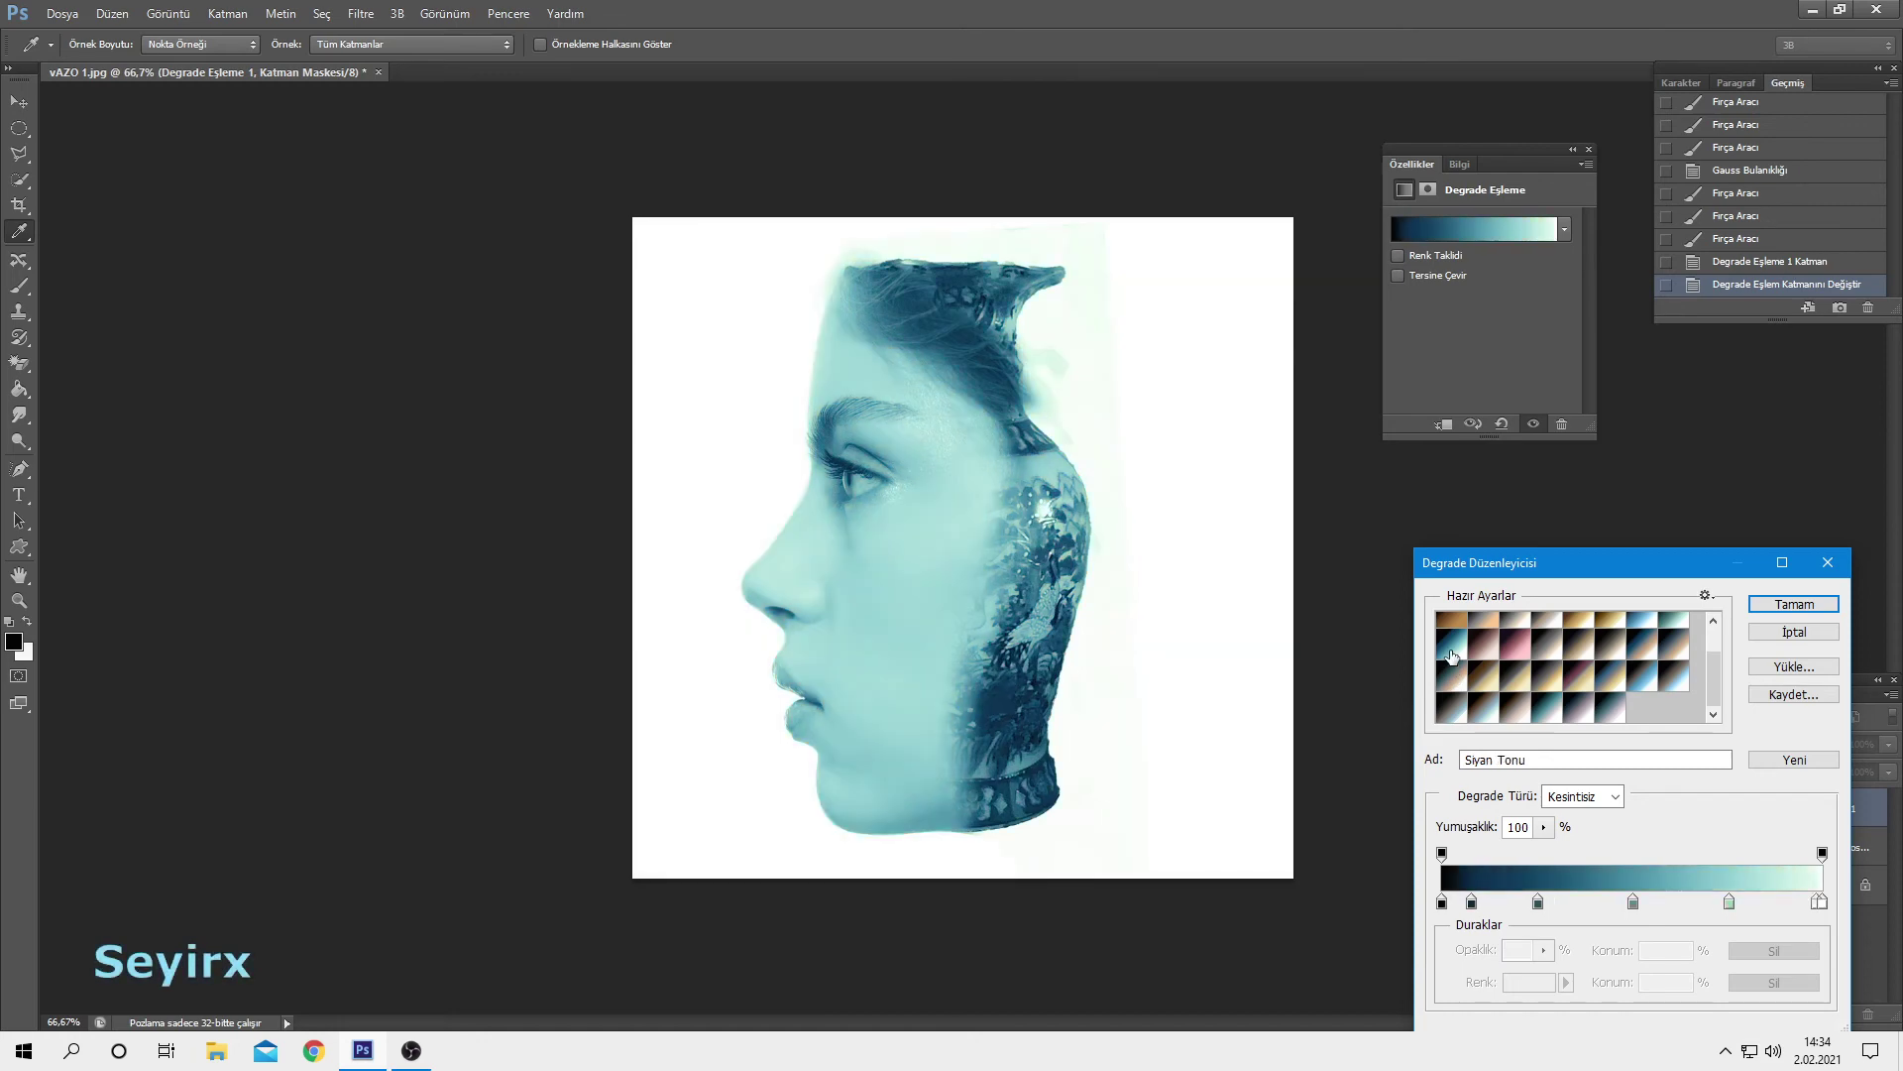
left_click(1587, 676)
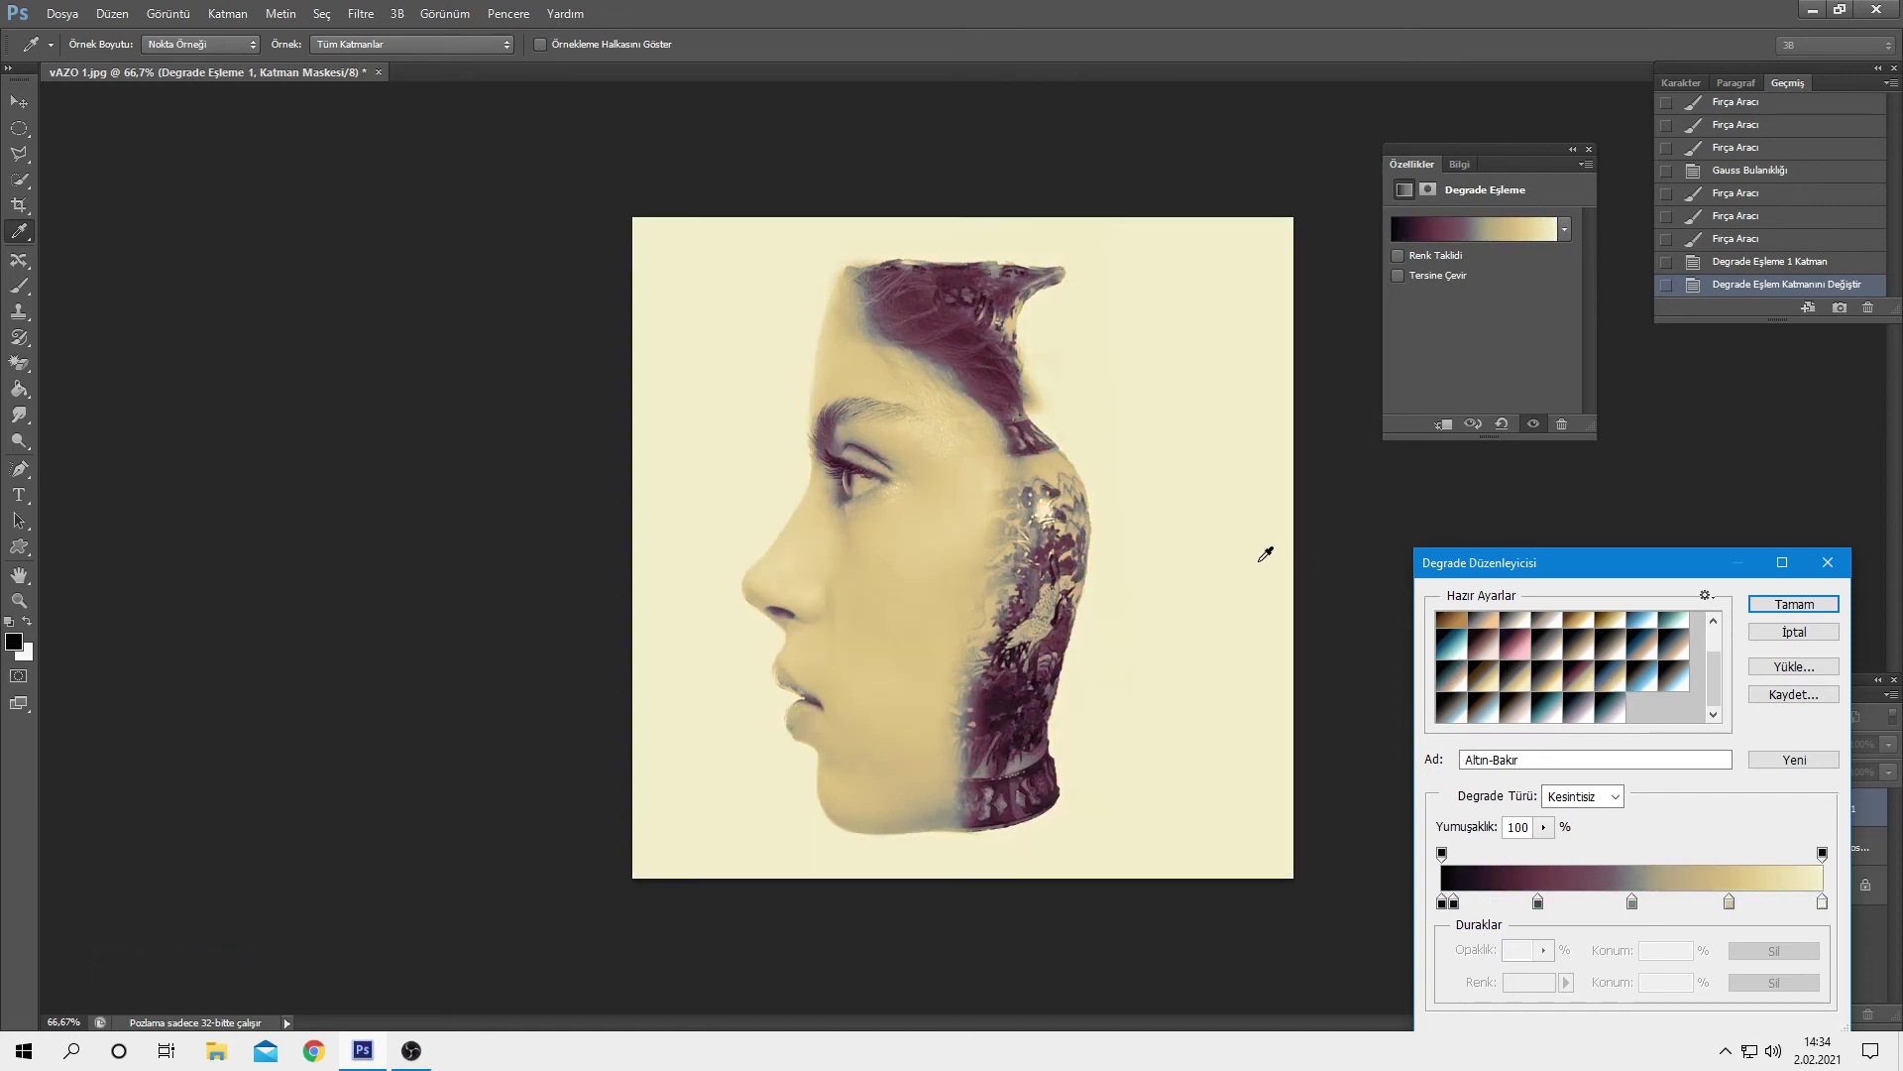
left_click(1649, 693)
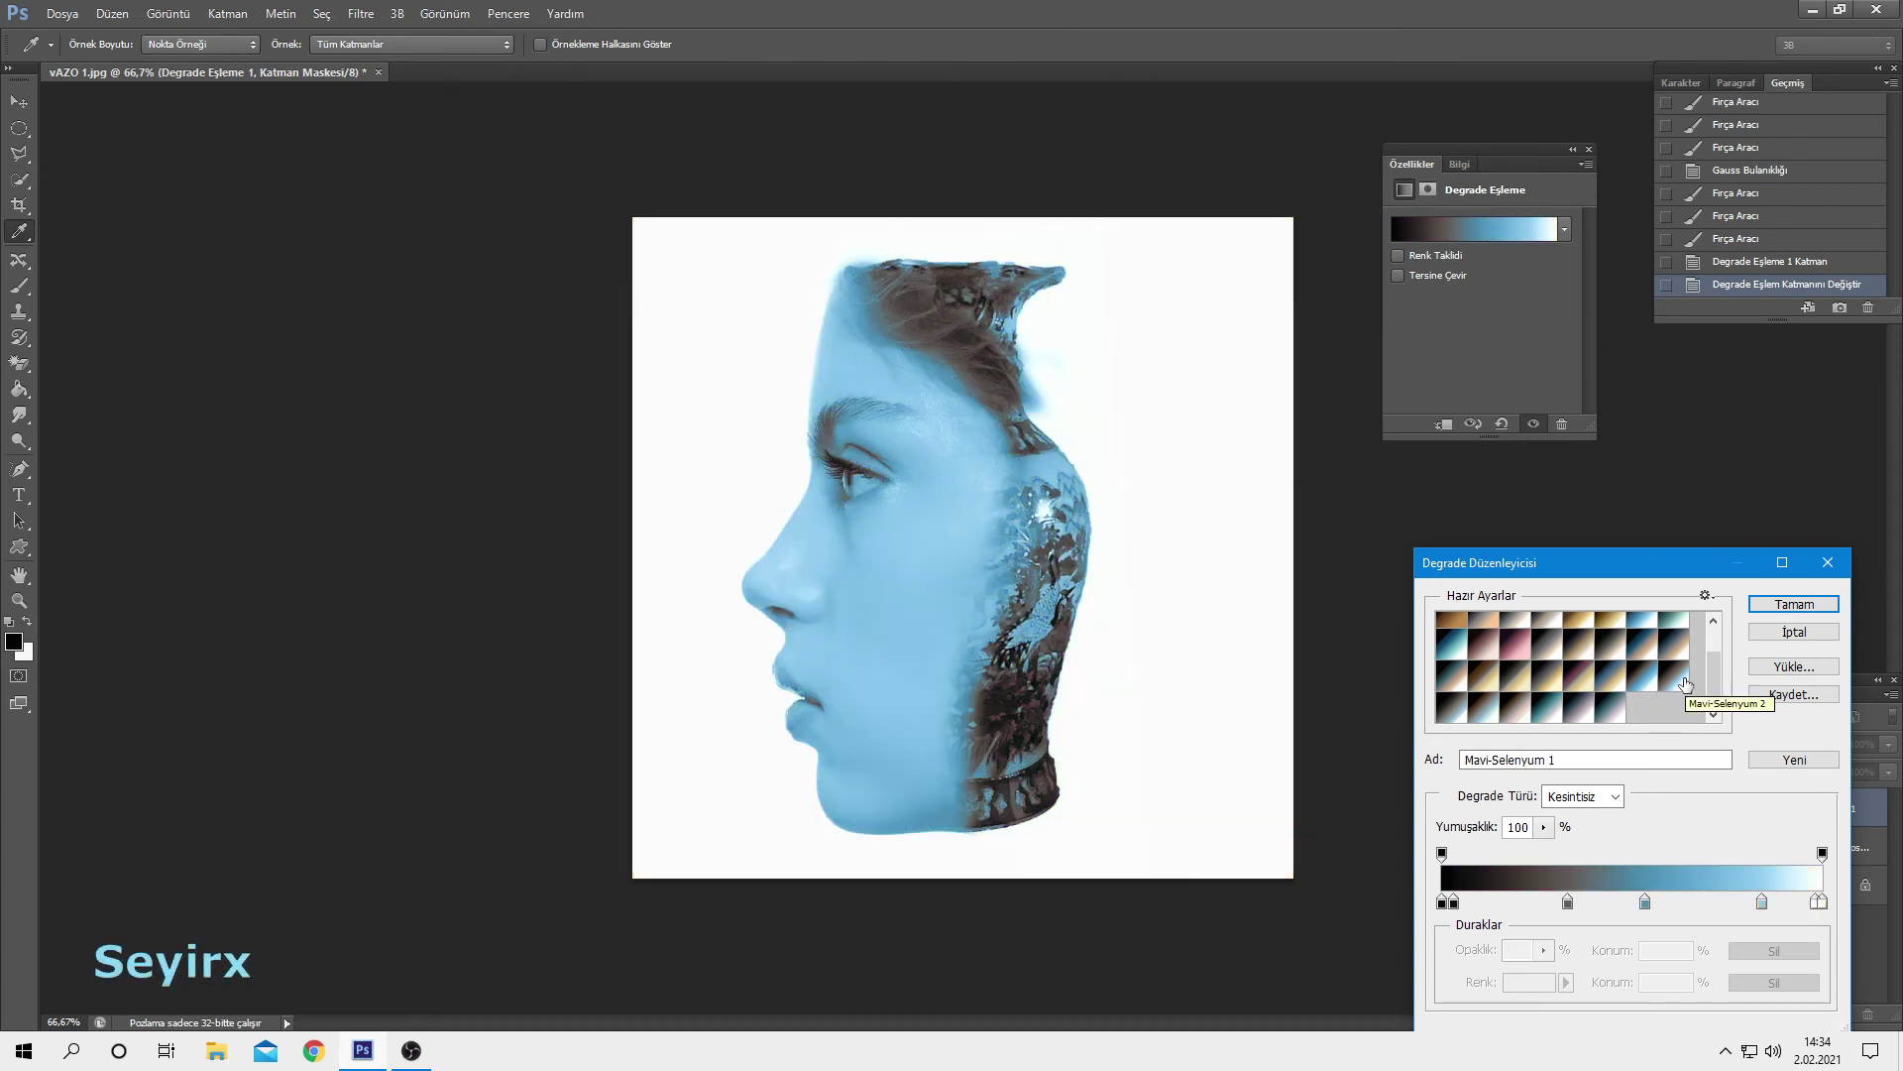
left_click(1685, 683)
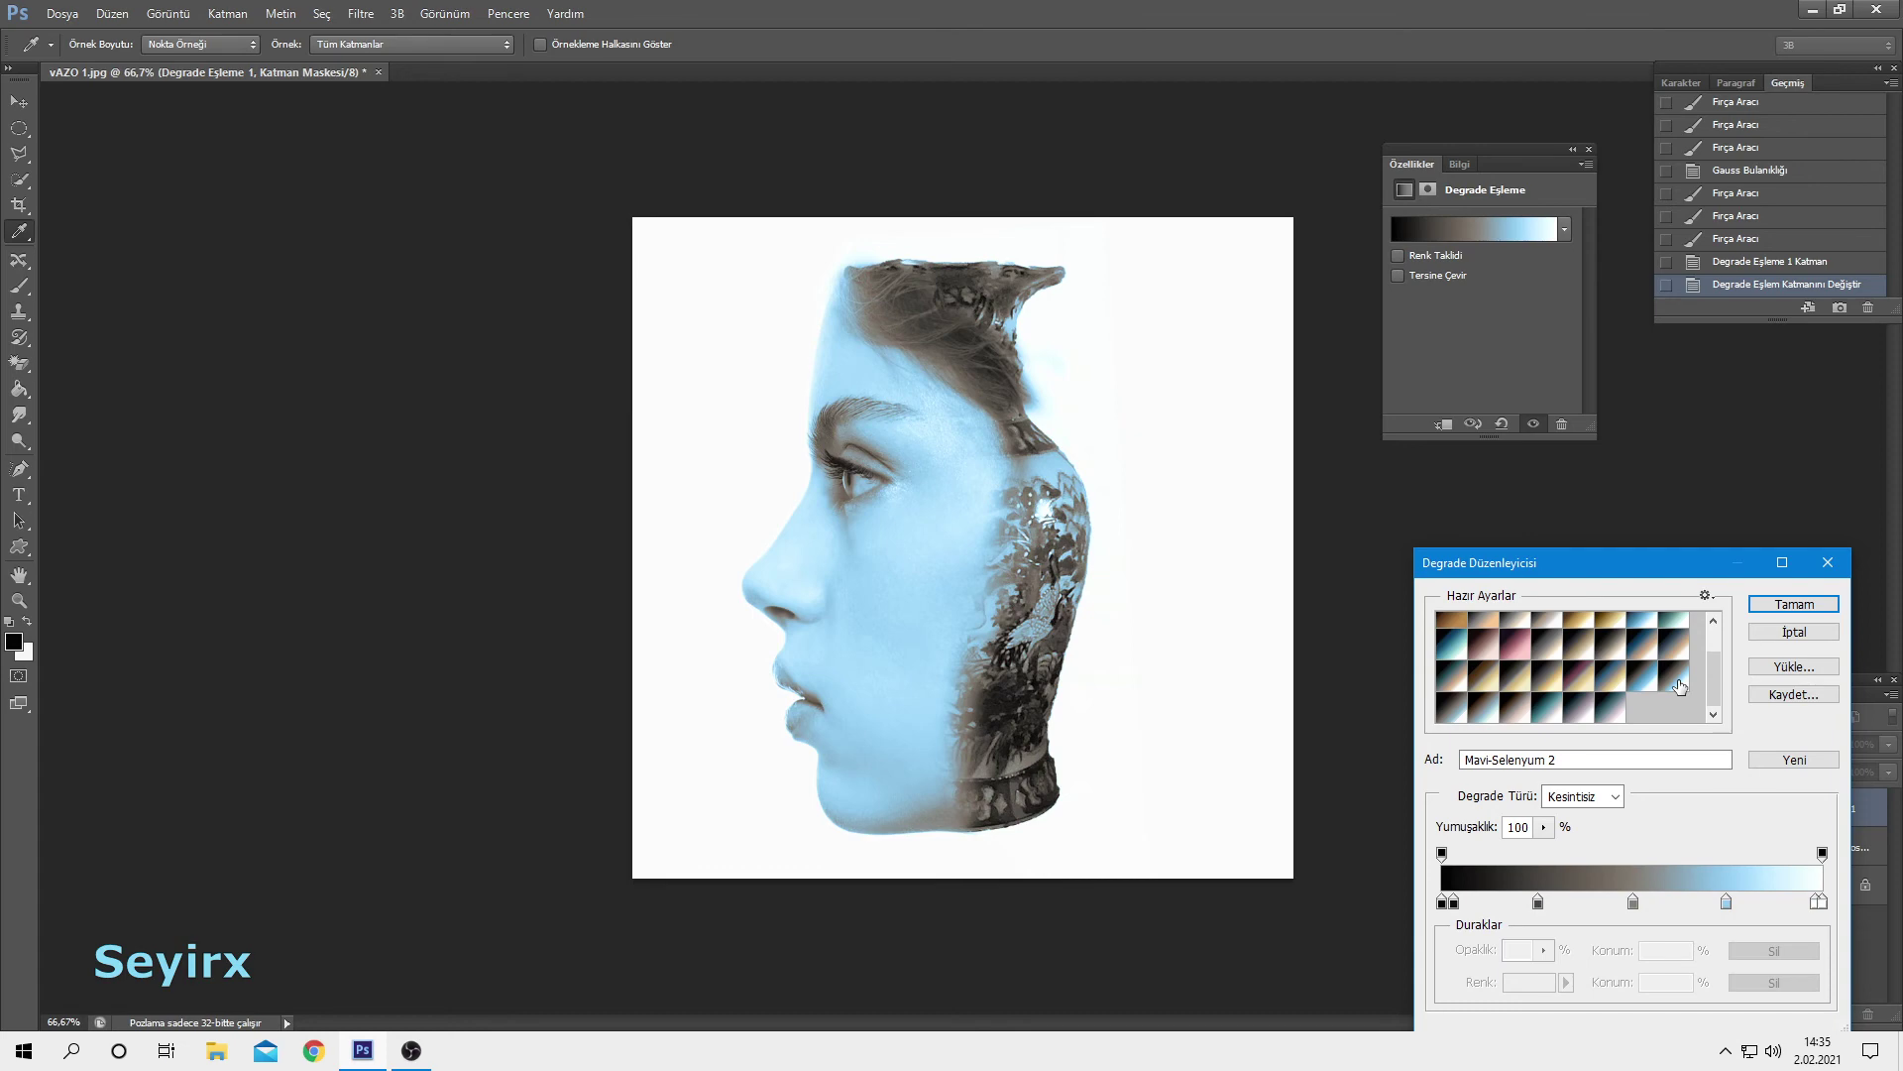
left_click(1676, 656)
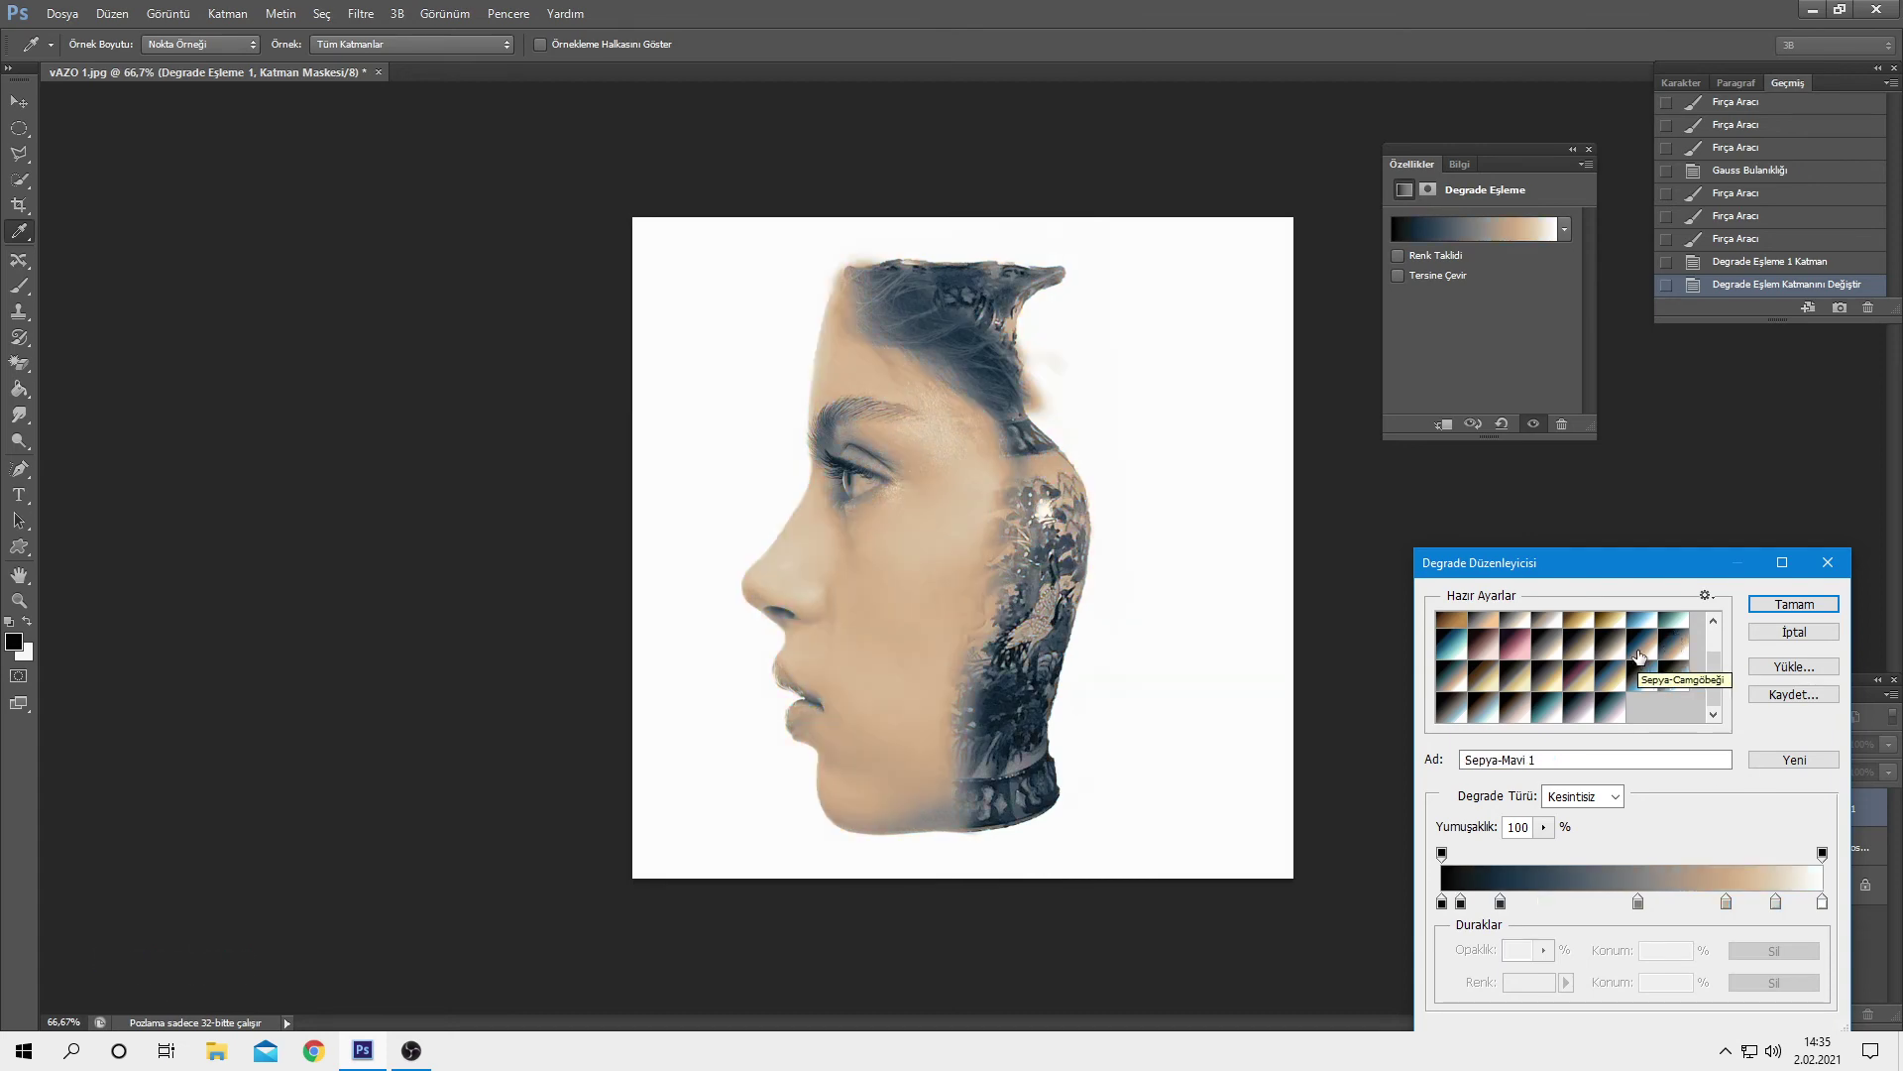
left_click(1597, 646)
scroll(1601, 647, "up", 1)
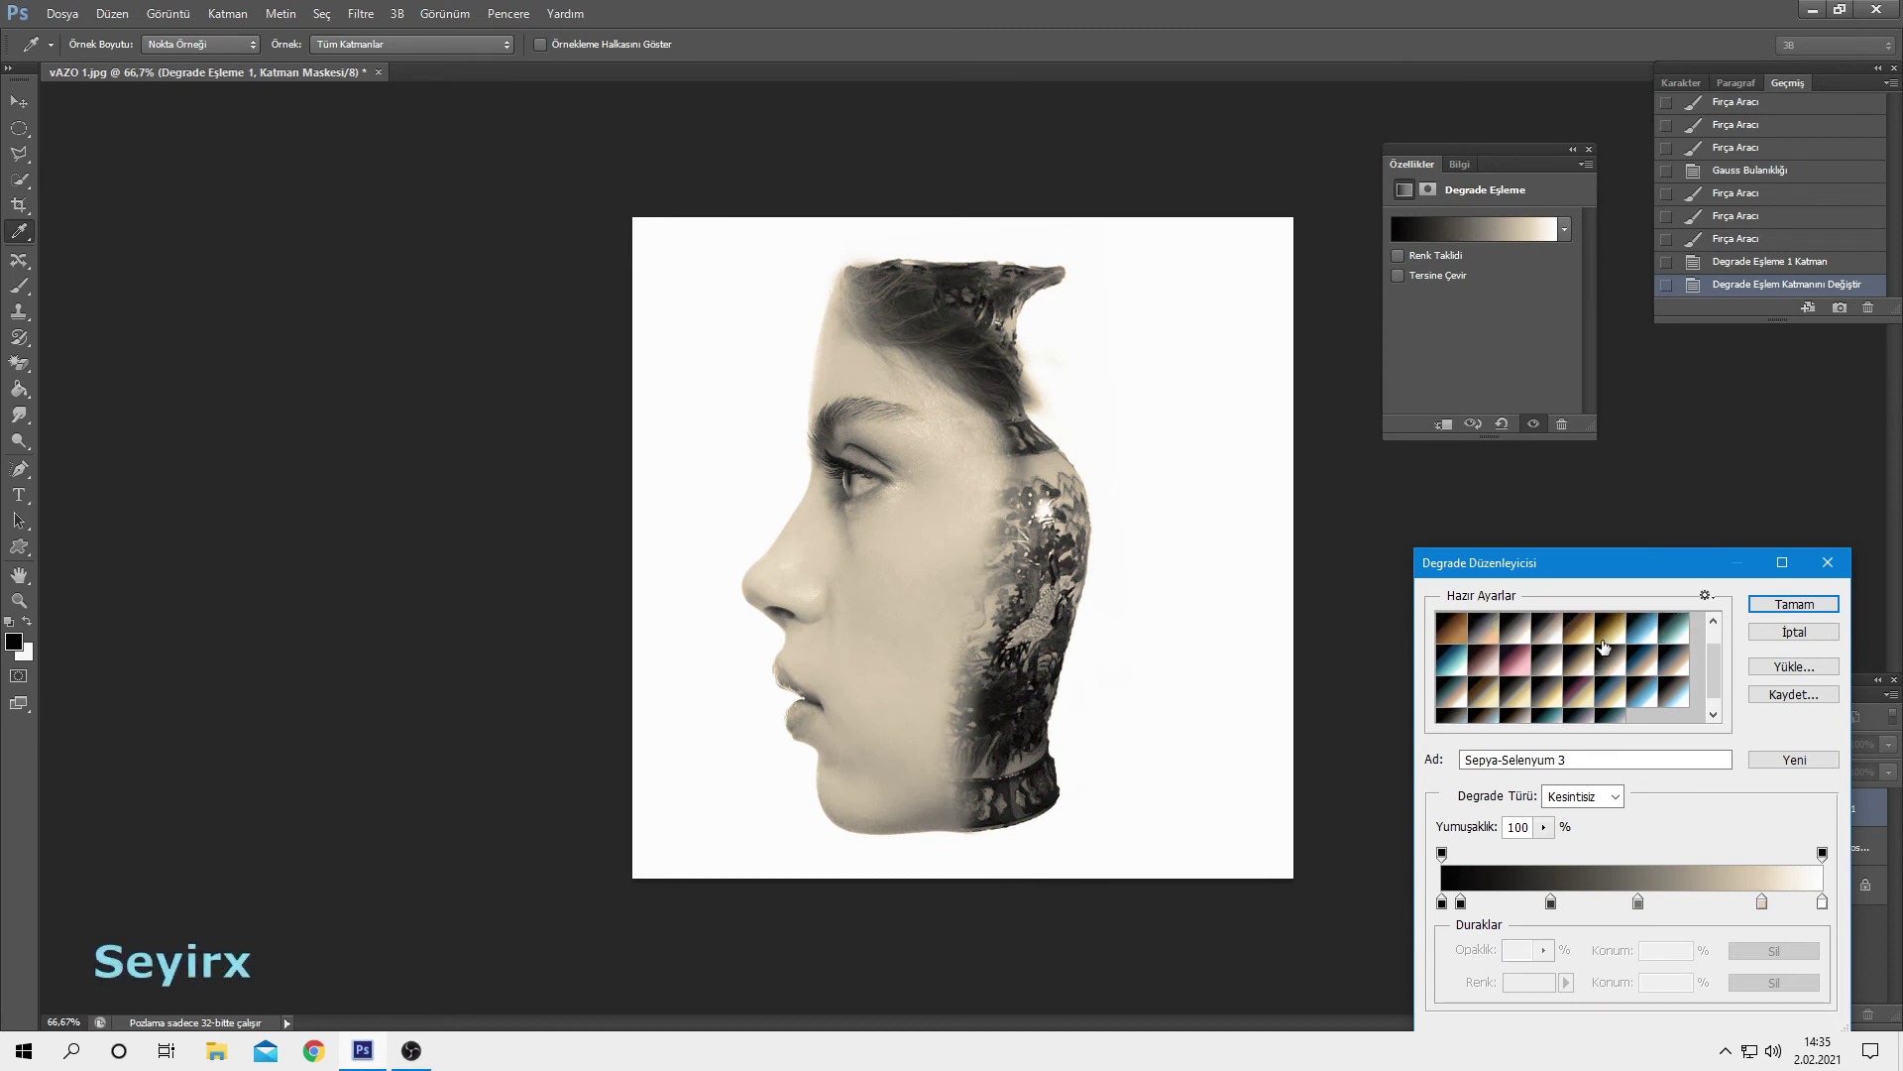
Compare Mavi 1, Altın 2 and Altın-Mavi, then apply the Sepya Antik gradient
left_click(1640, 639)
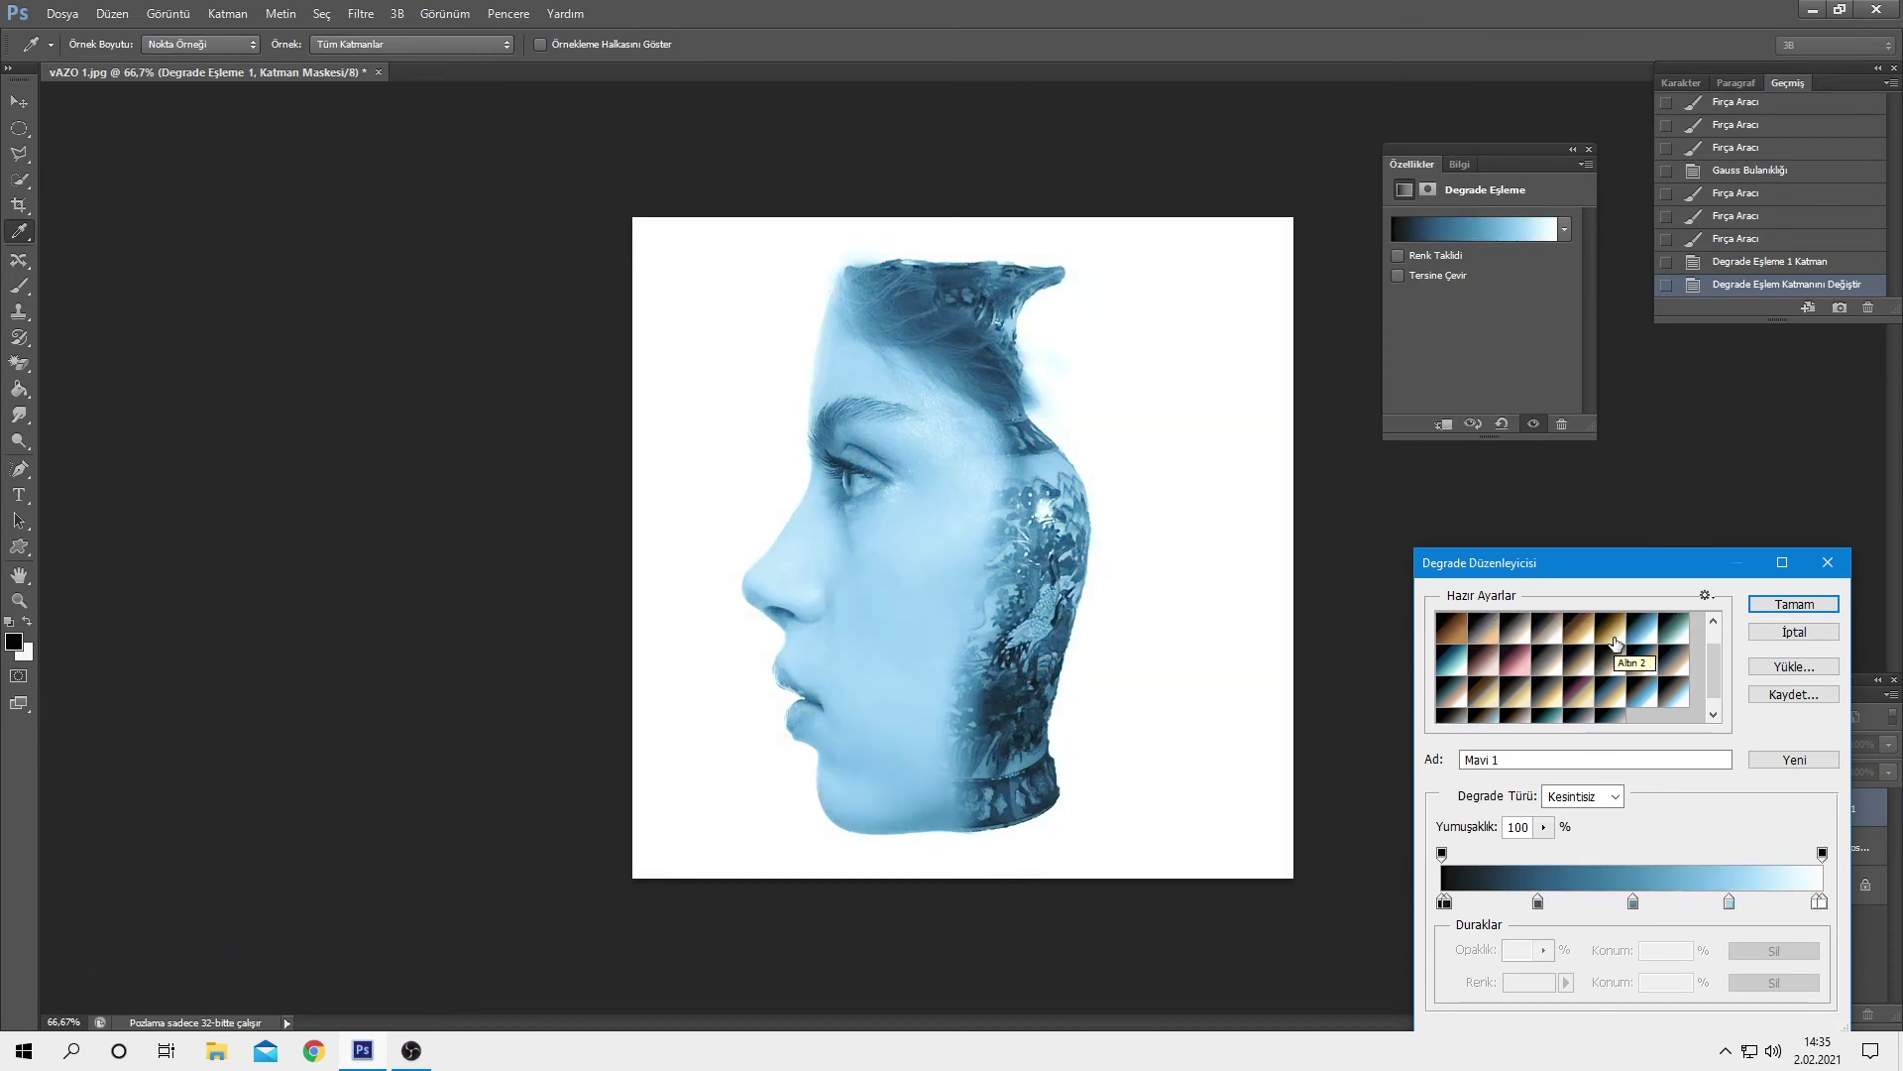
left_click(1611, 638)
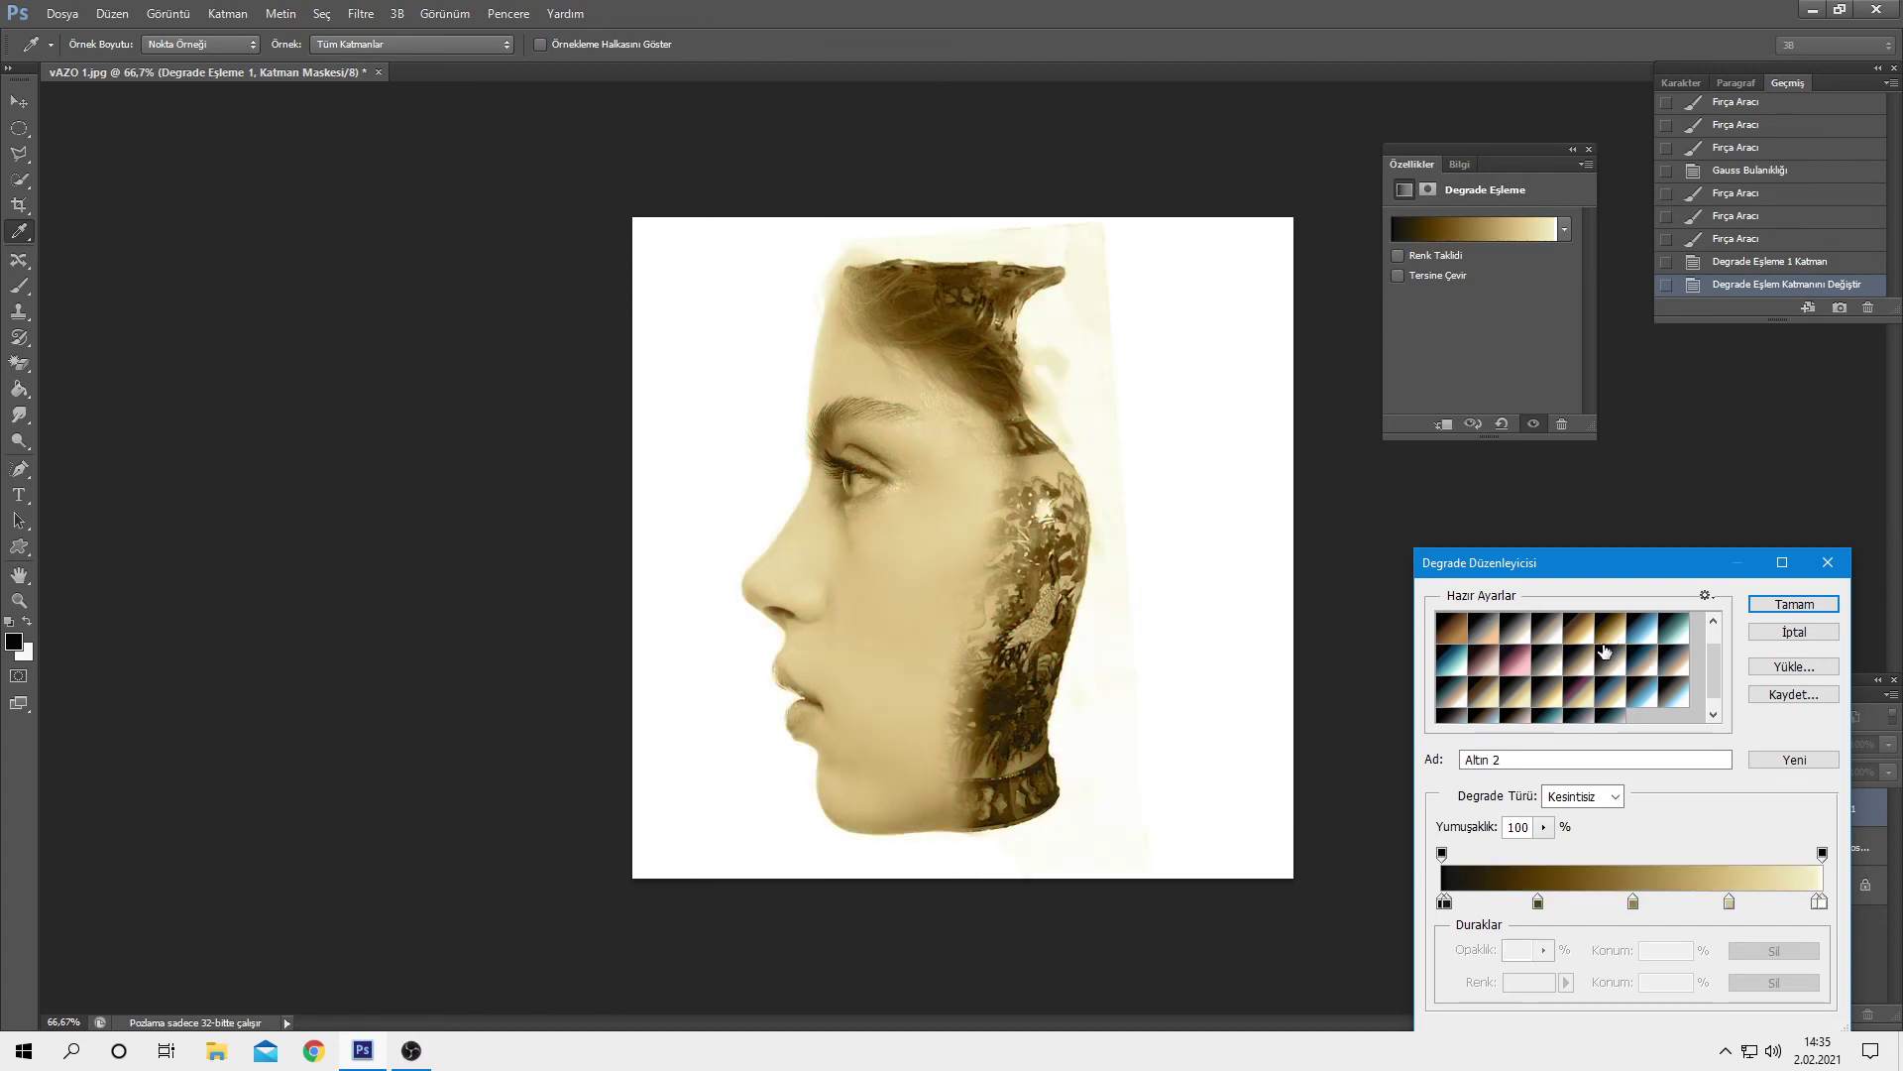
left_click(1612, 704)
left_click(1584, 699)
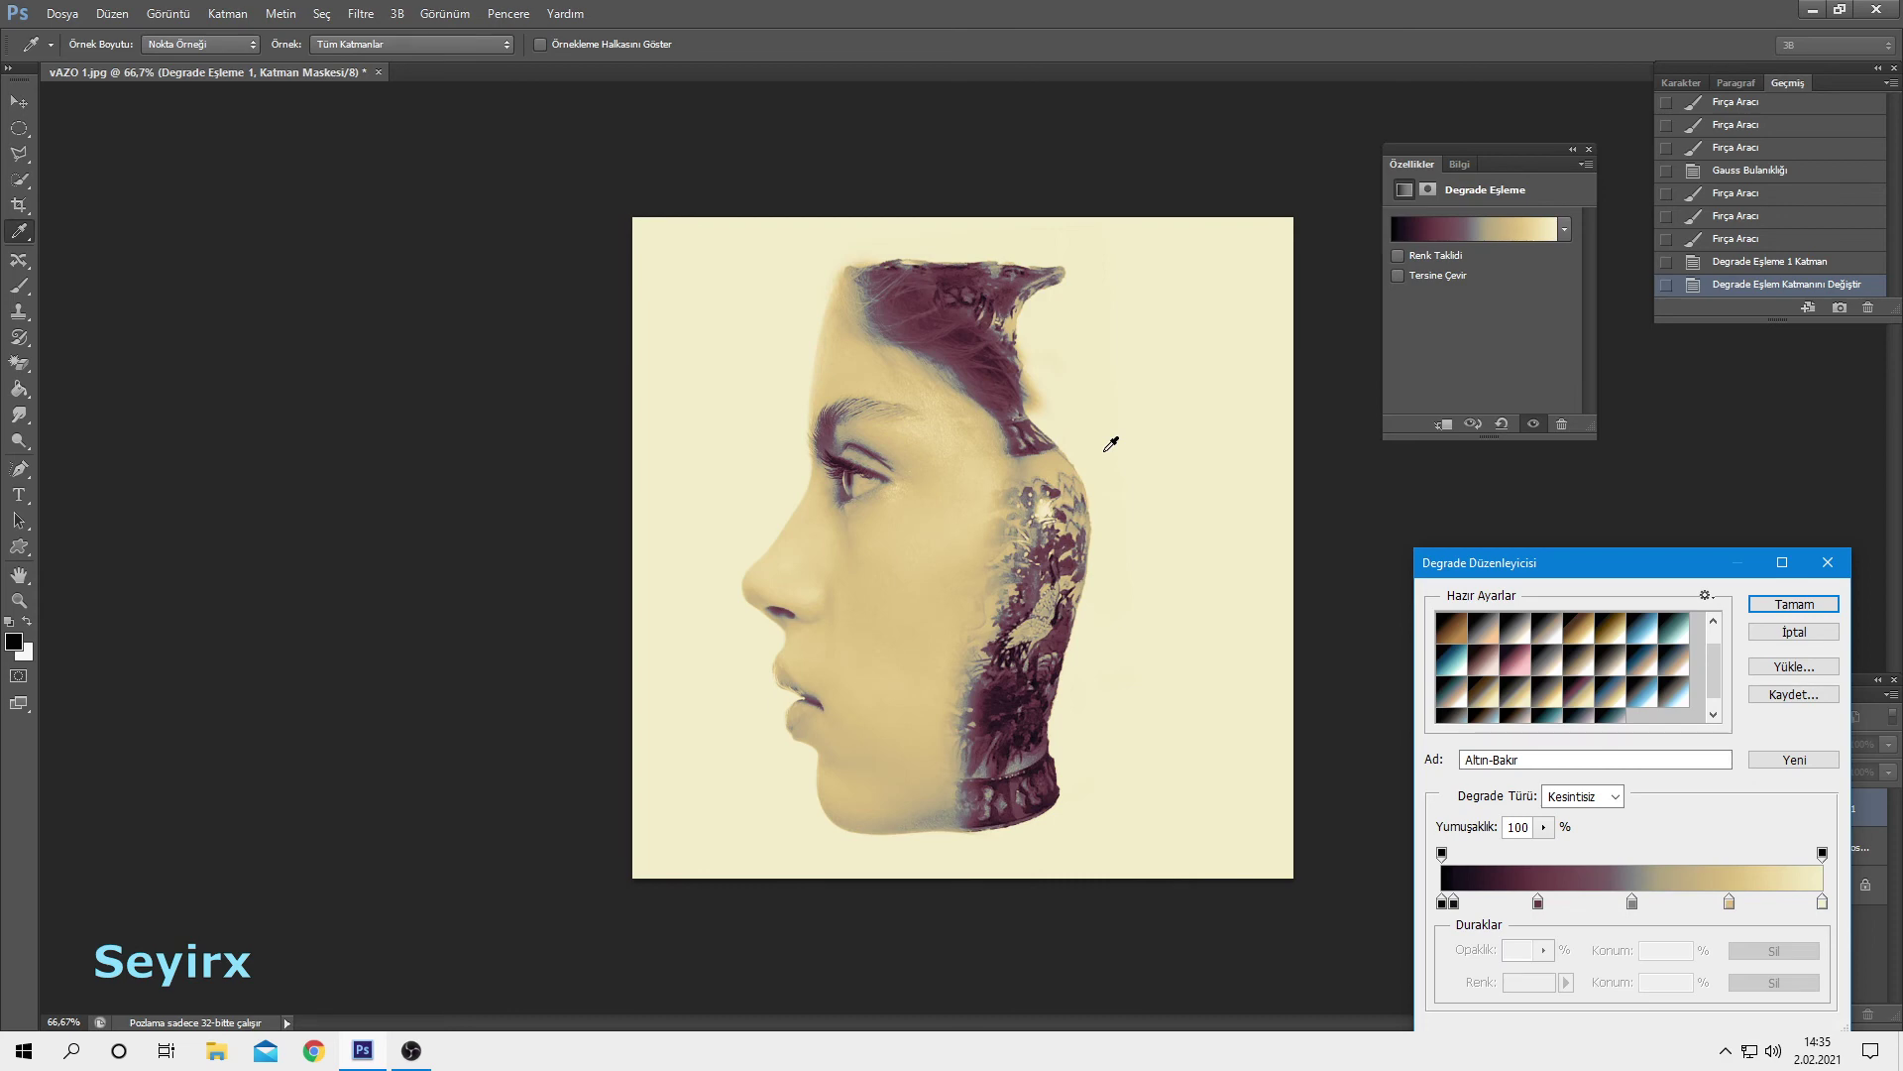
left_click(1454, 635)
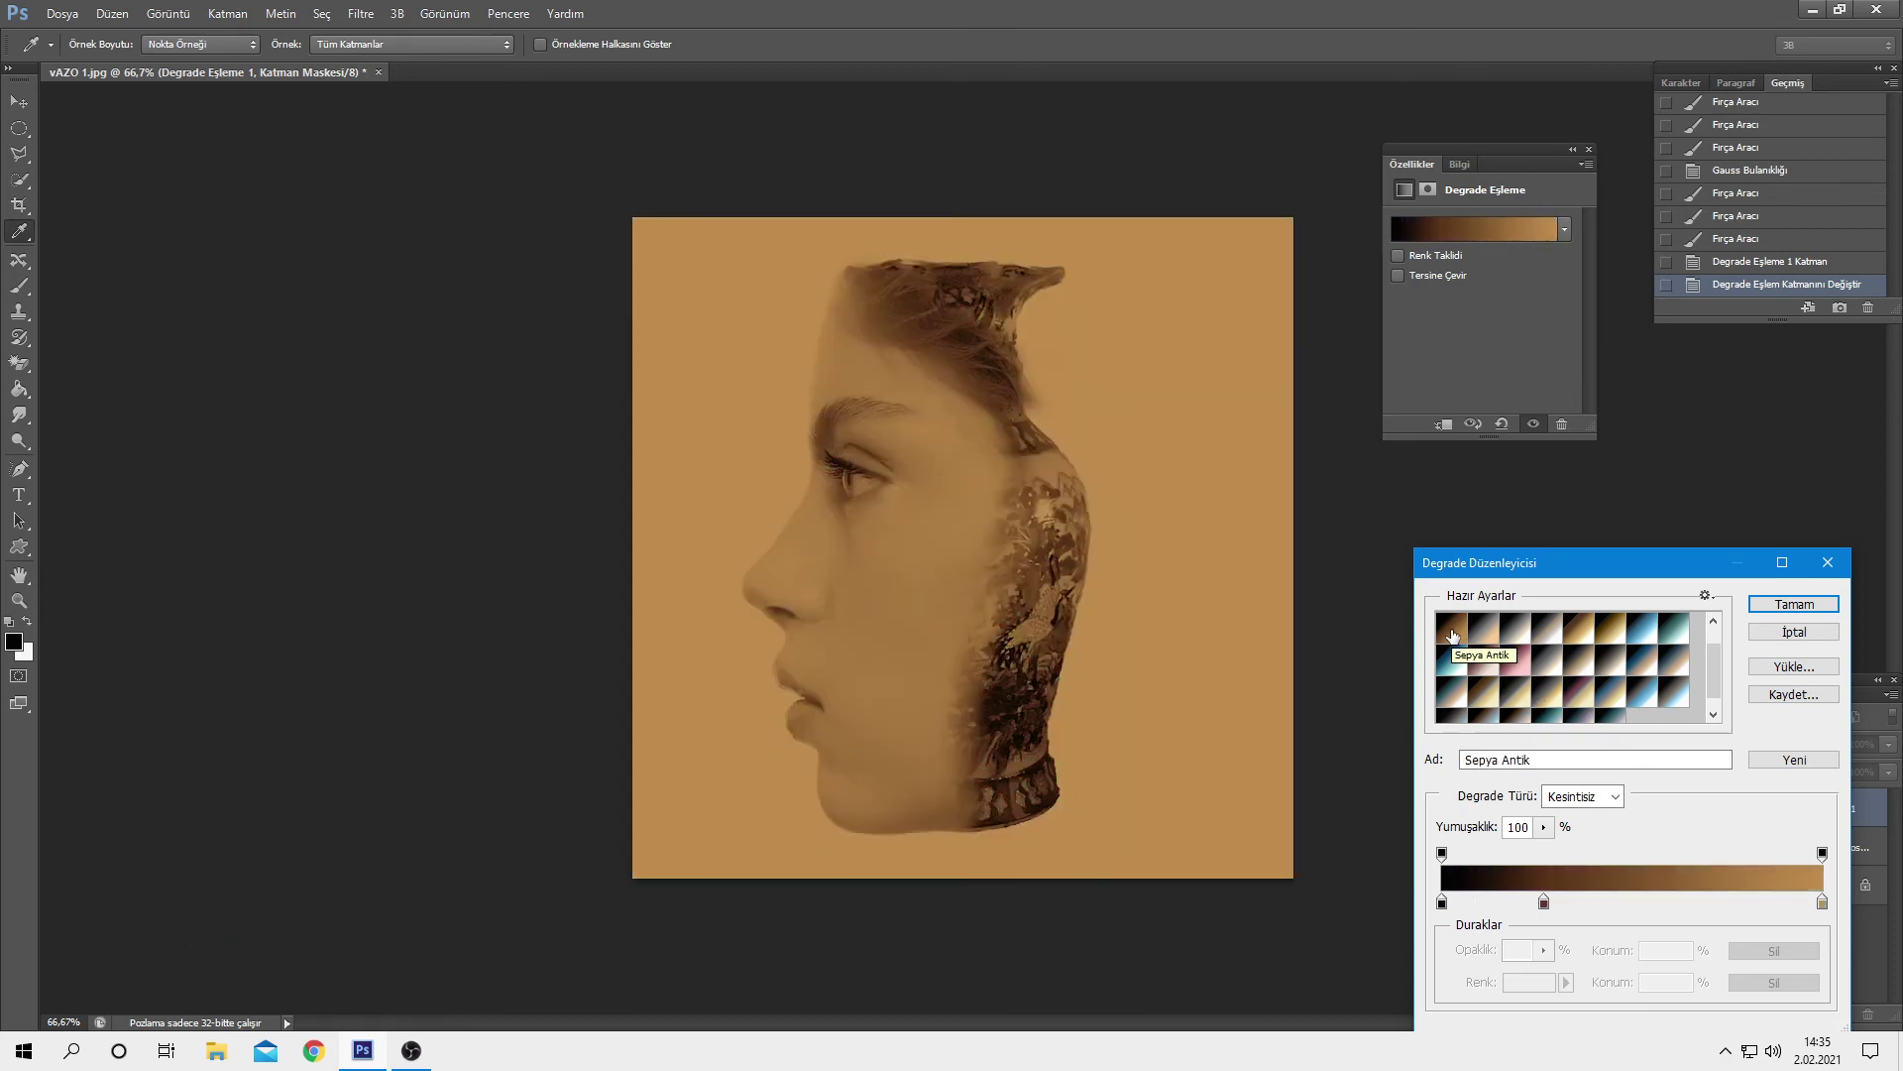
left_click(1793, 606)
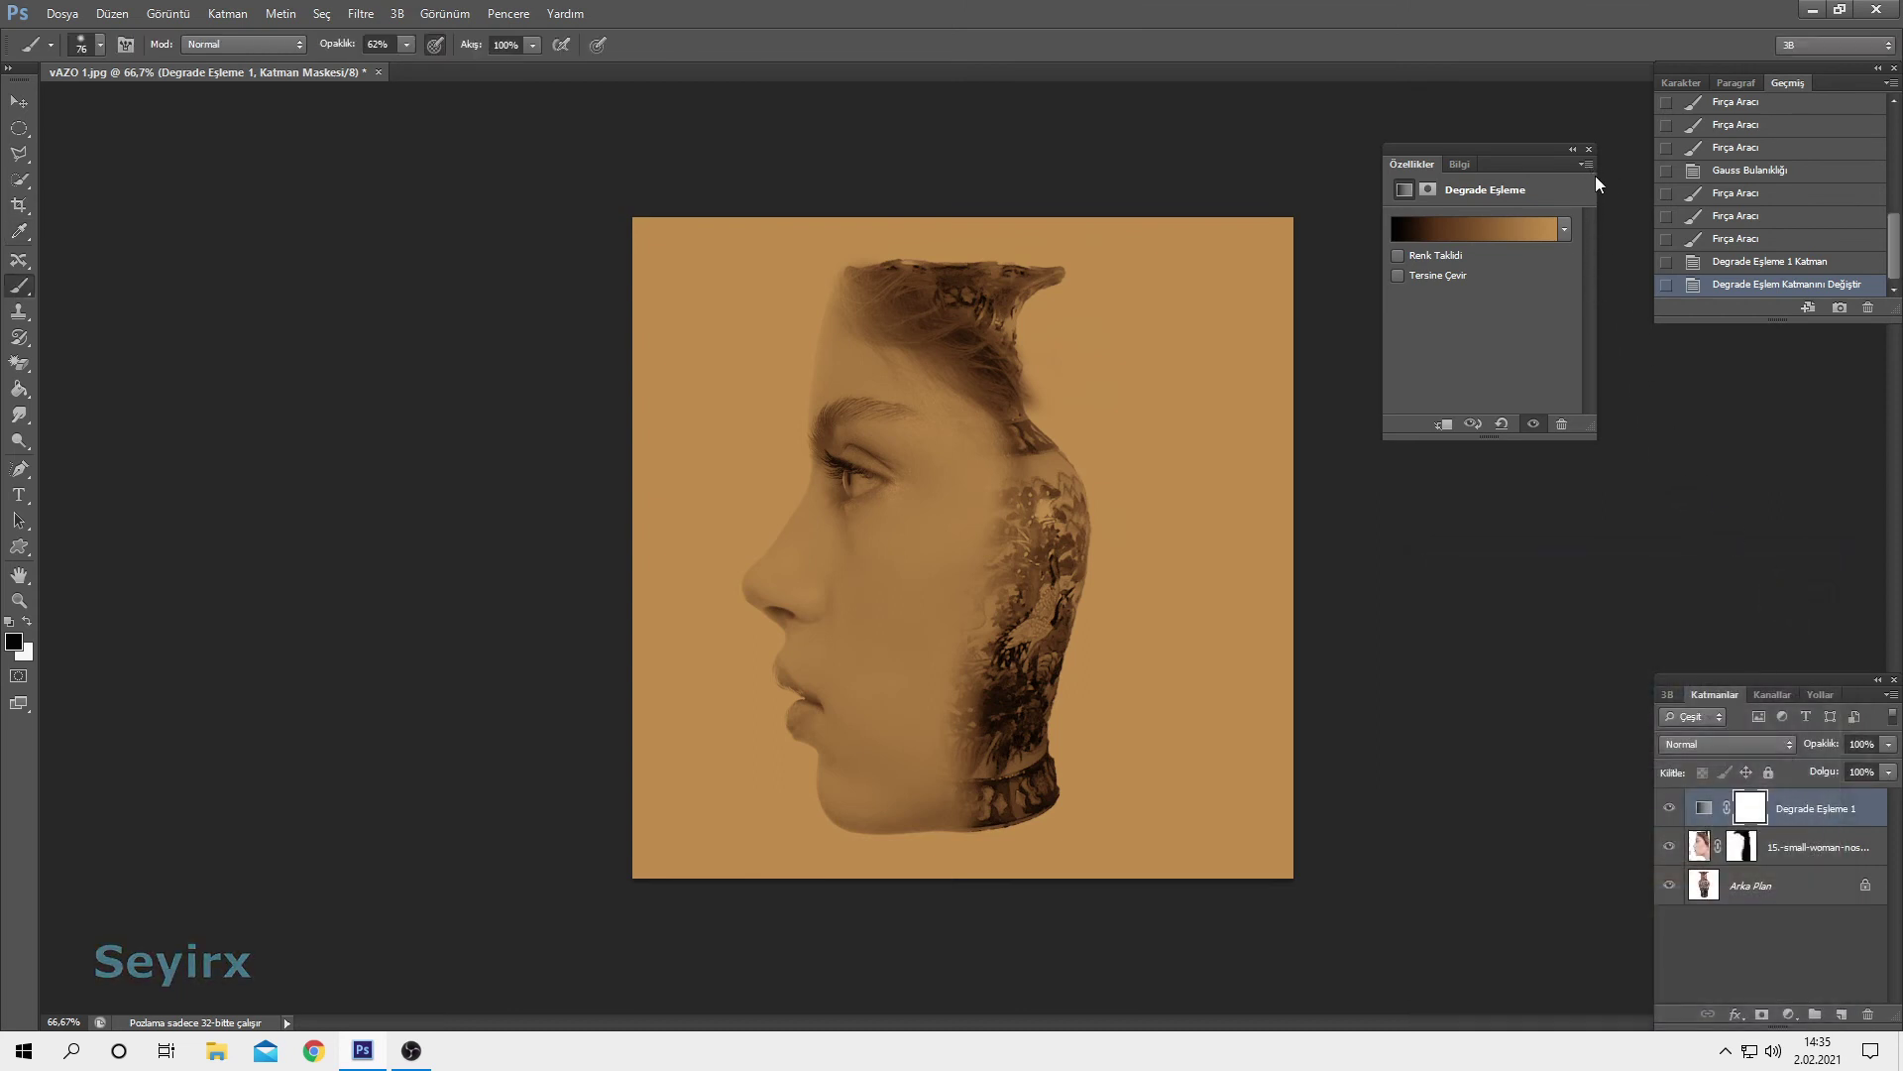
Set the Gradient Map layer's opacity to 55% and brush a stroke on its mask
left_click(1589, 150)
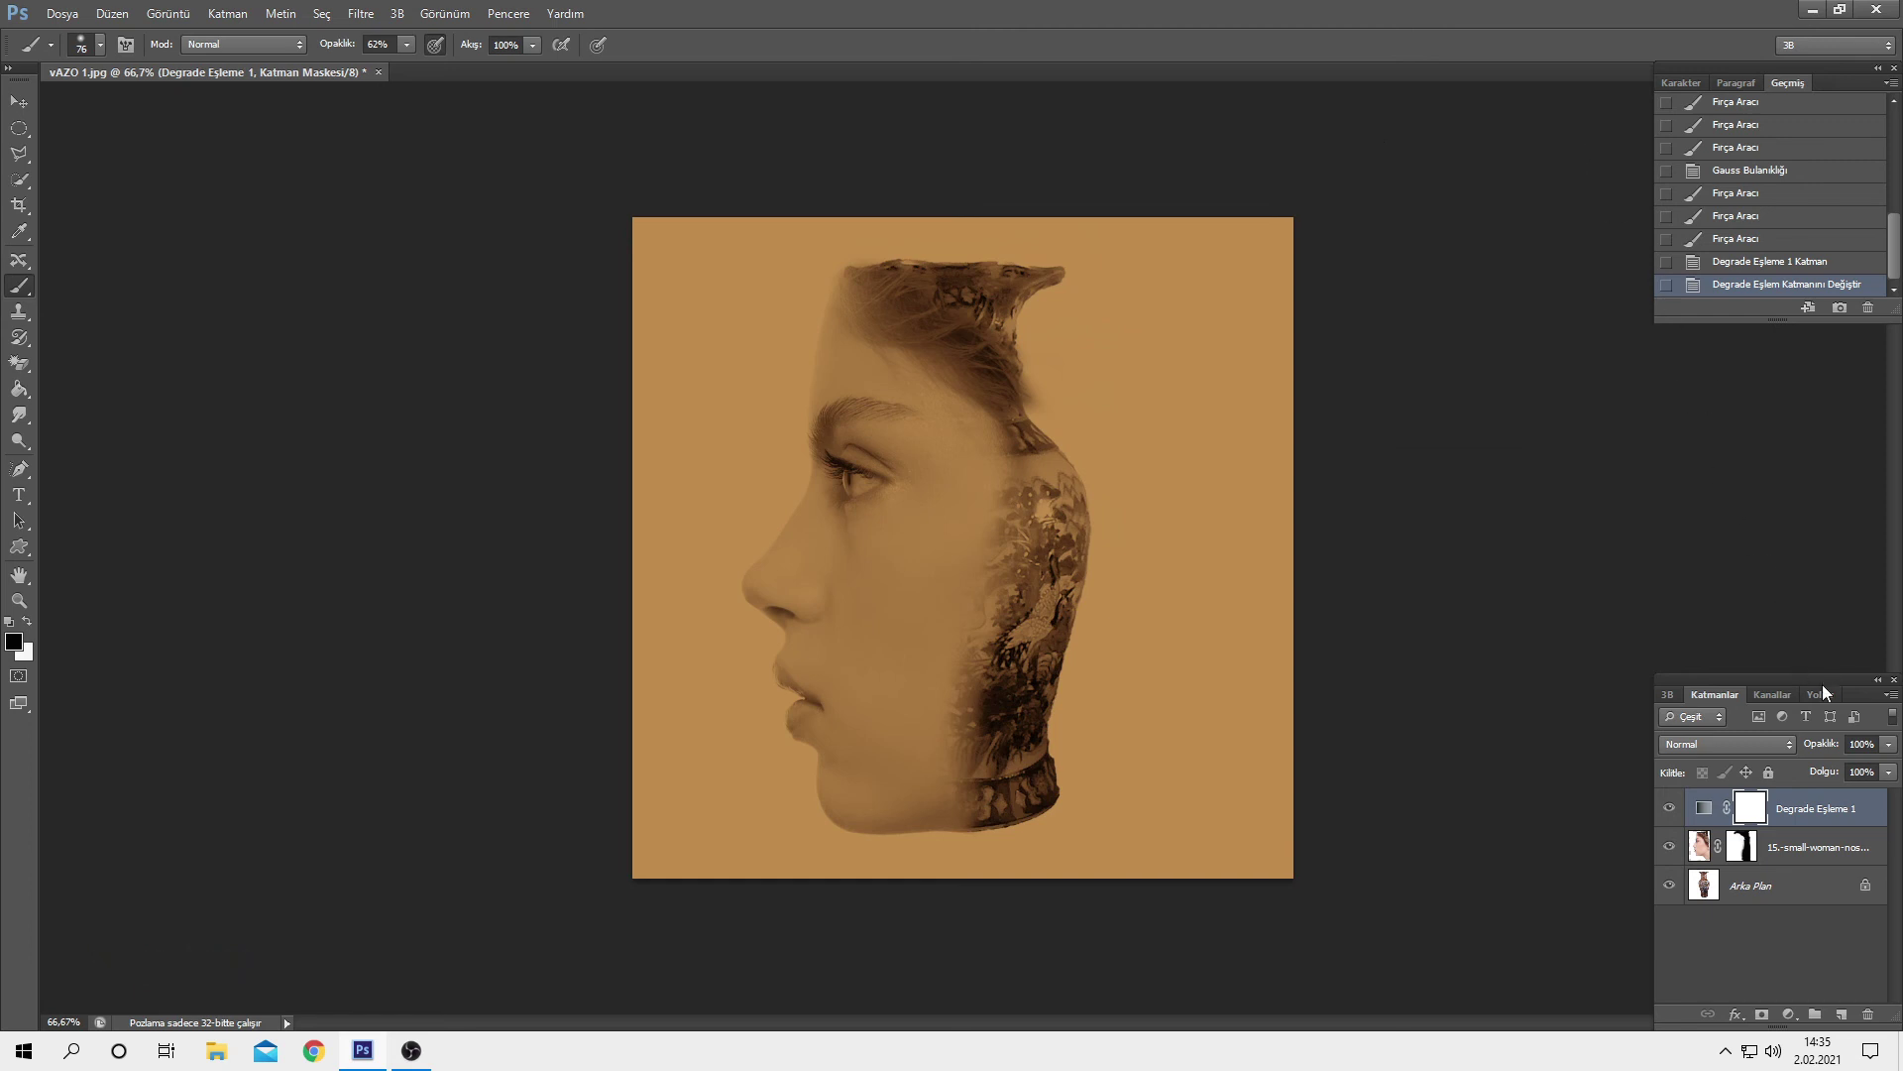
left_click_drag(1826, 750, 1786, 758)
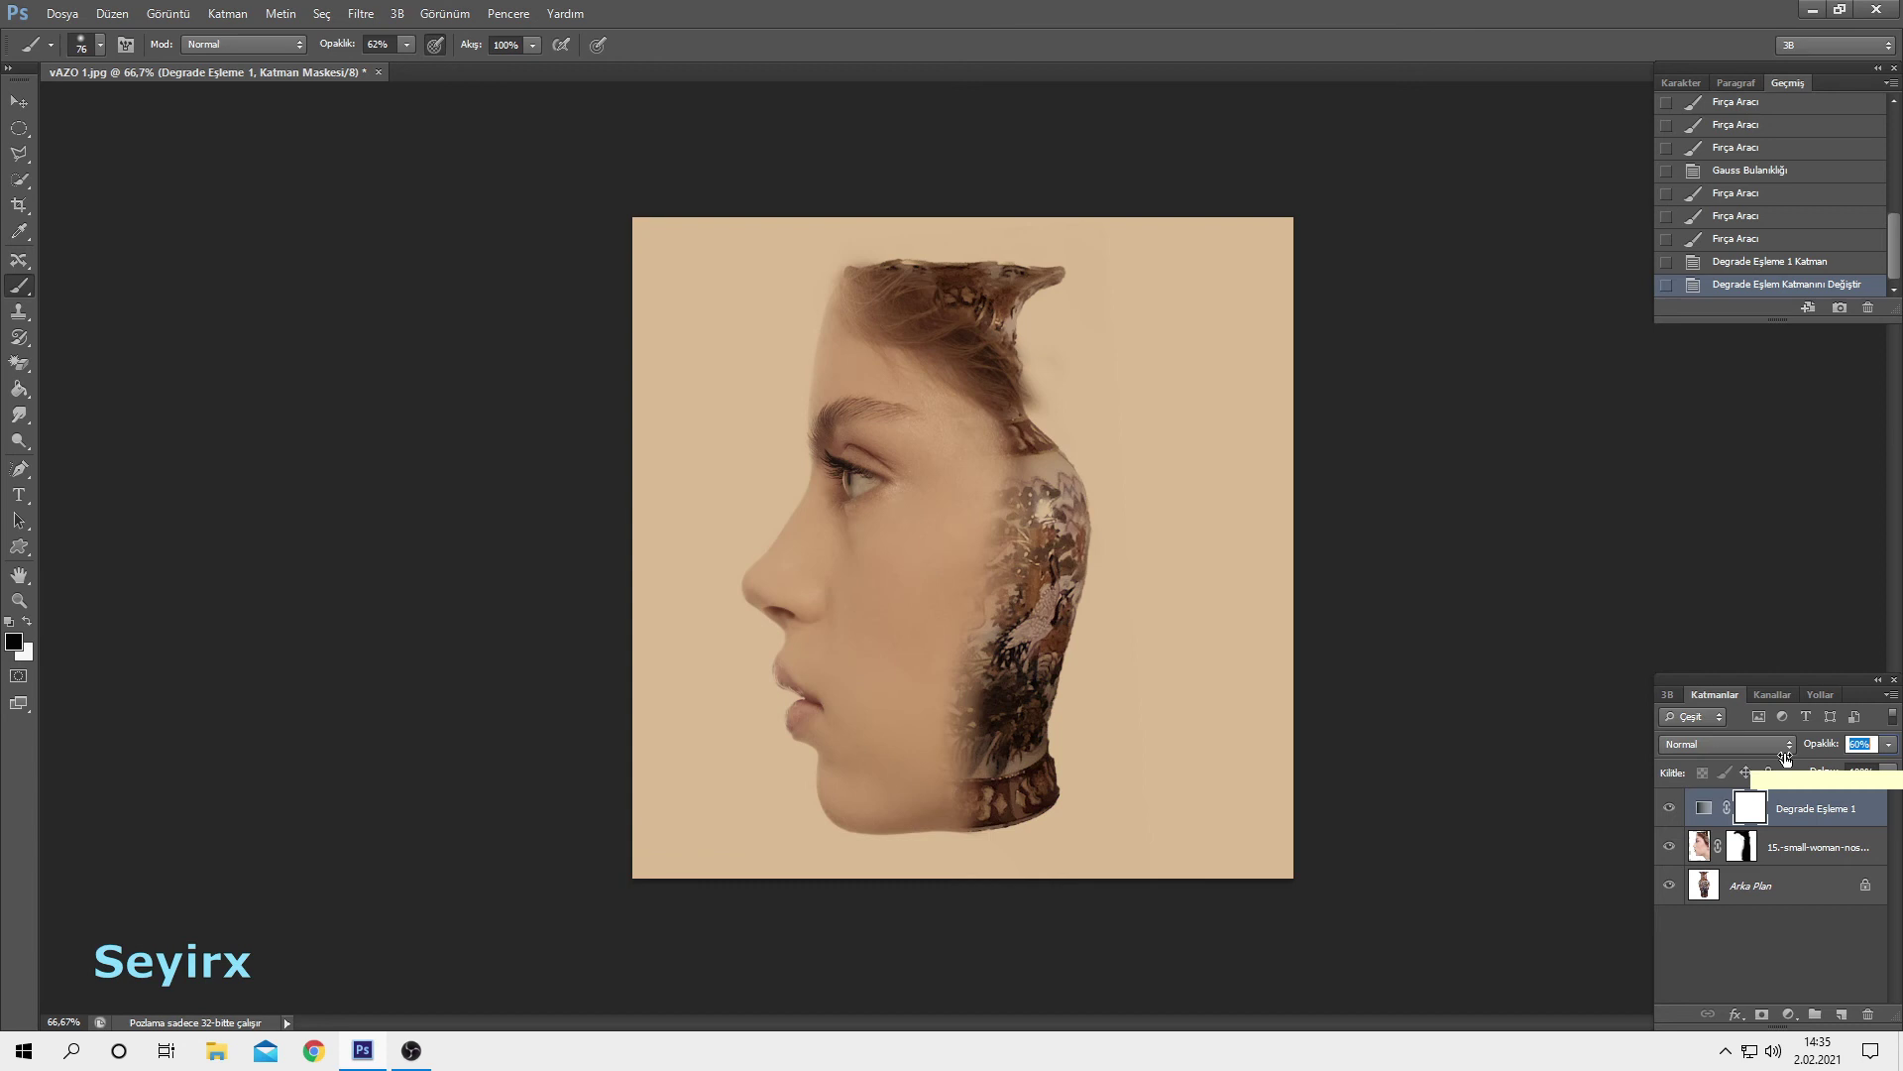
left_click_drag(1781, 757, 1781, 753)
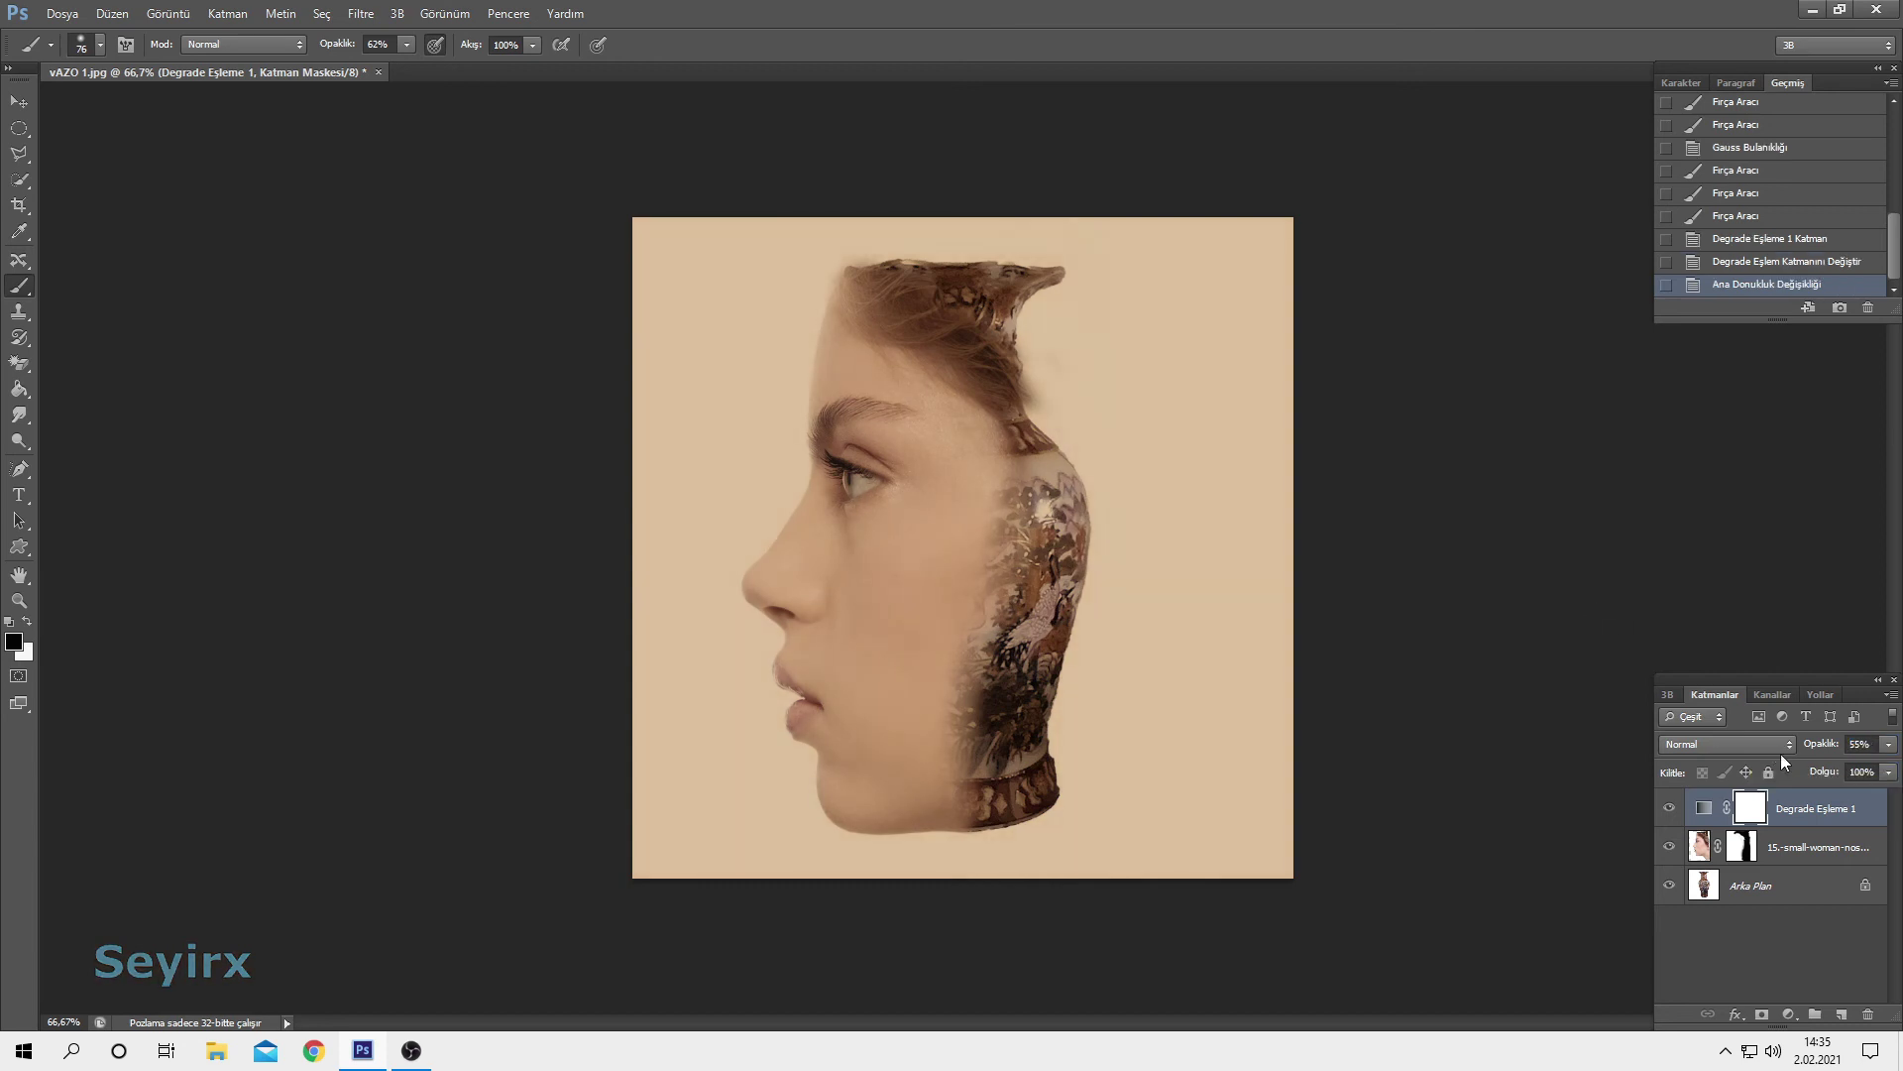
left_click_drag(1048, 374, 1045, 387)
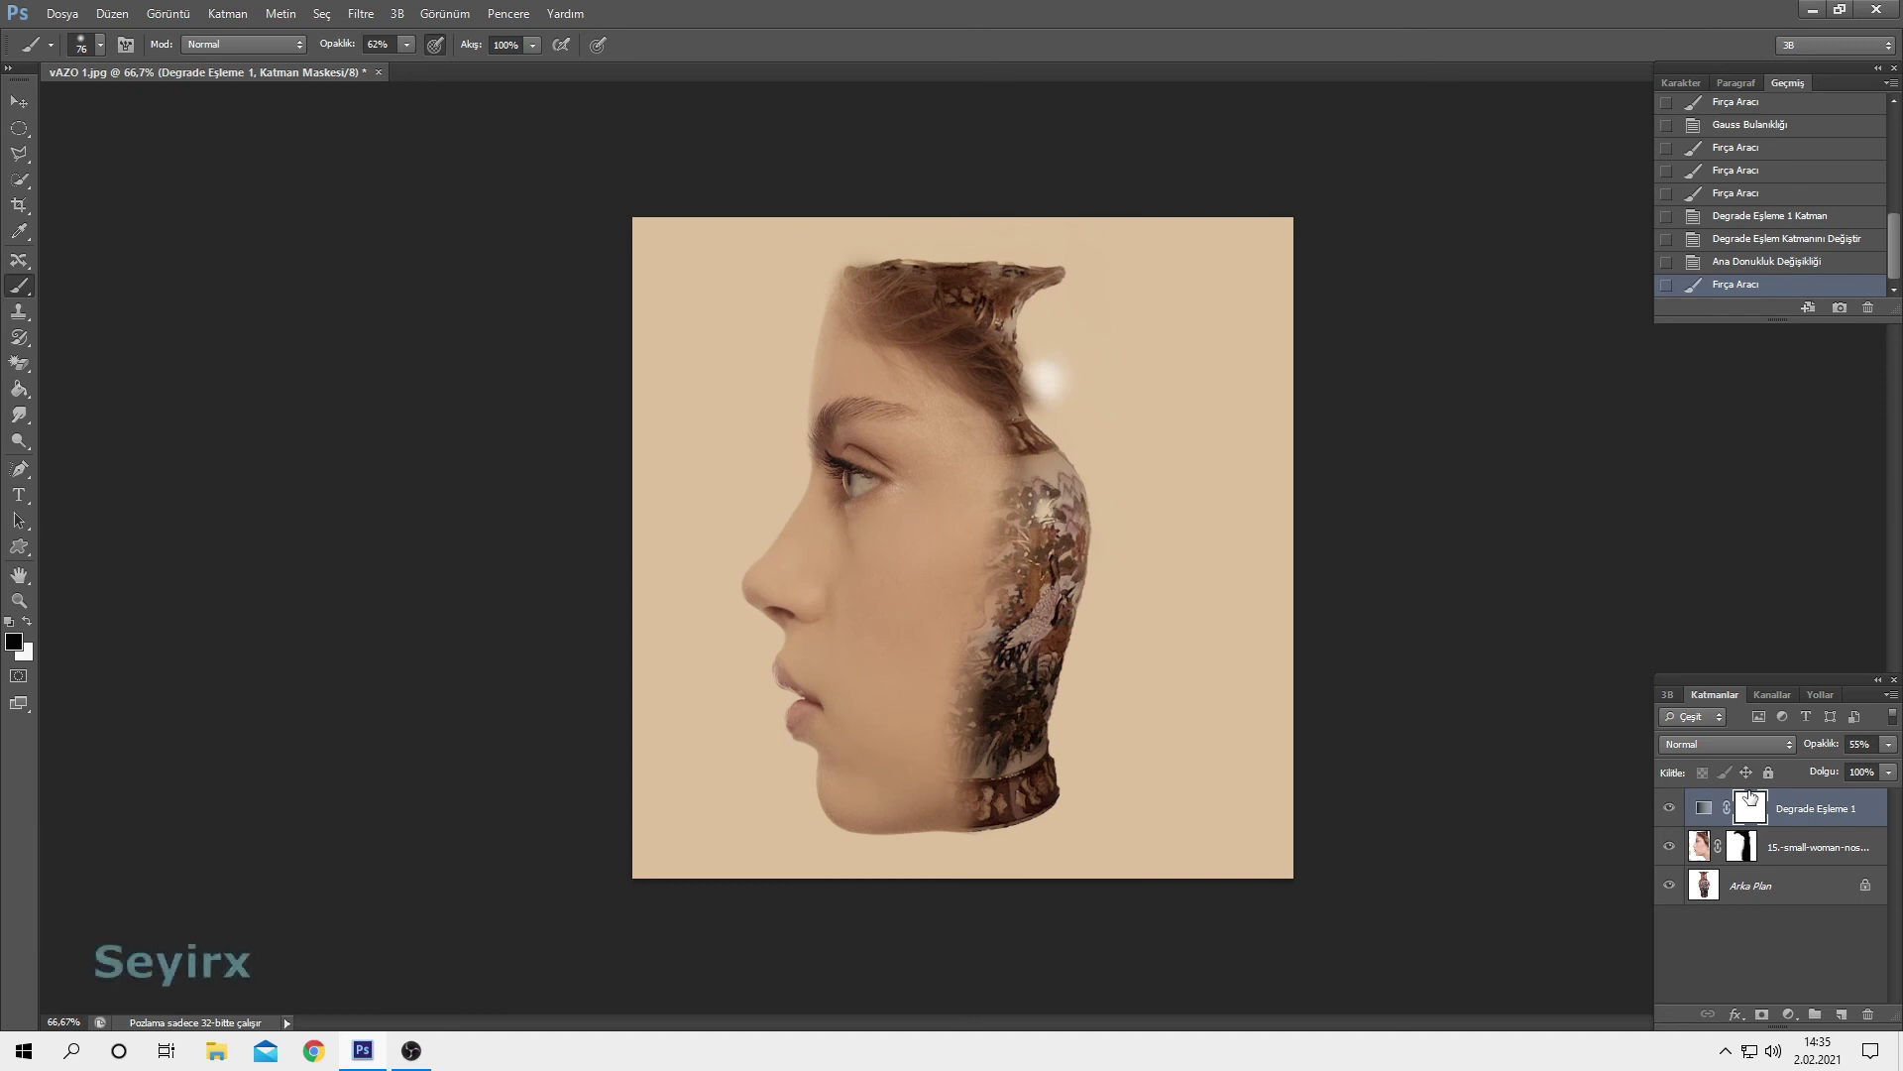
Revert the stray brush spot via History and target the woman layer's mask
left_click(1787, 845)
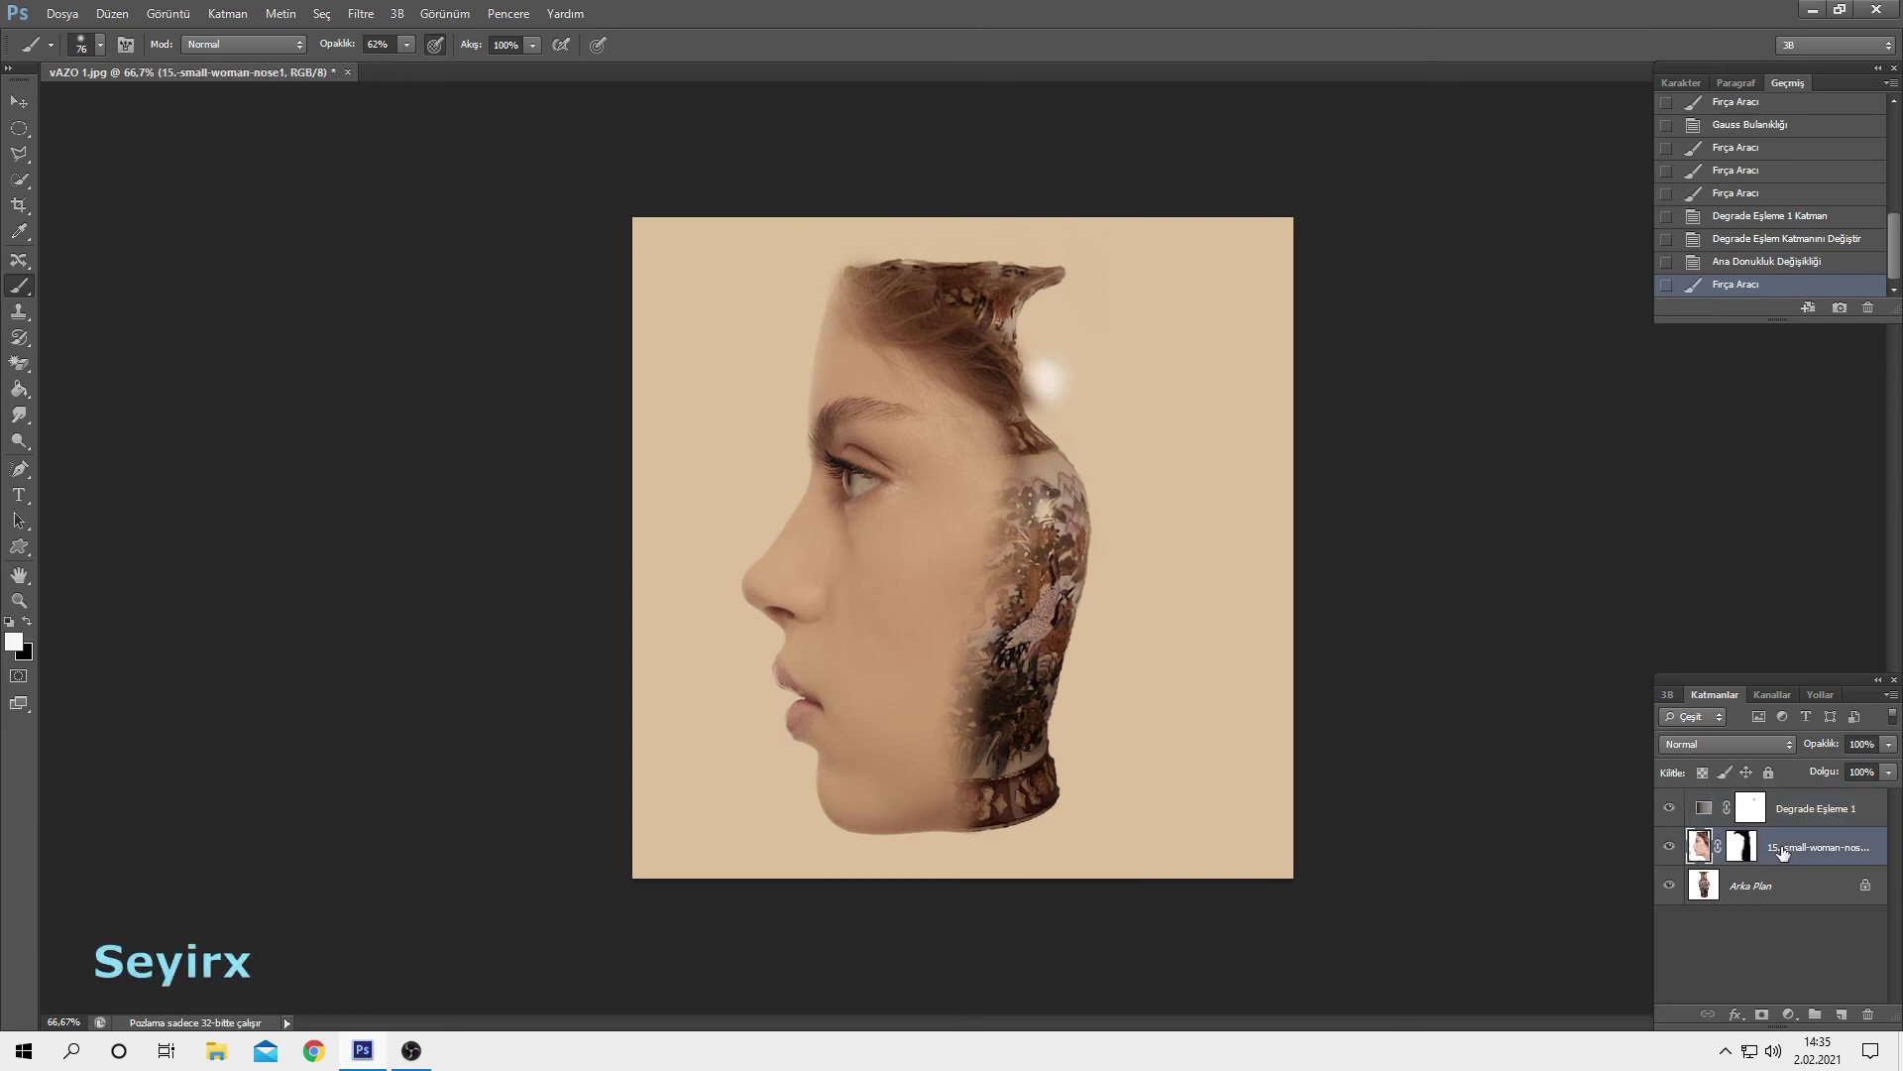
left_click(1745, 266)
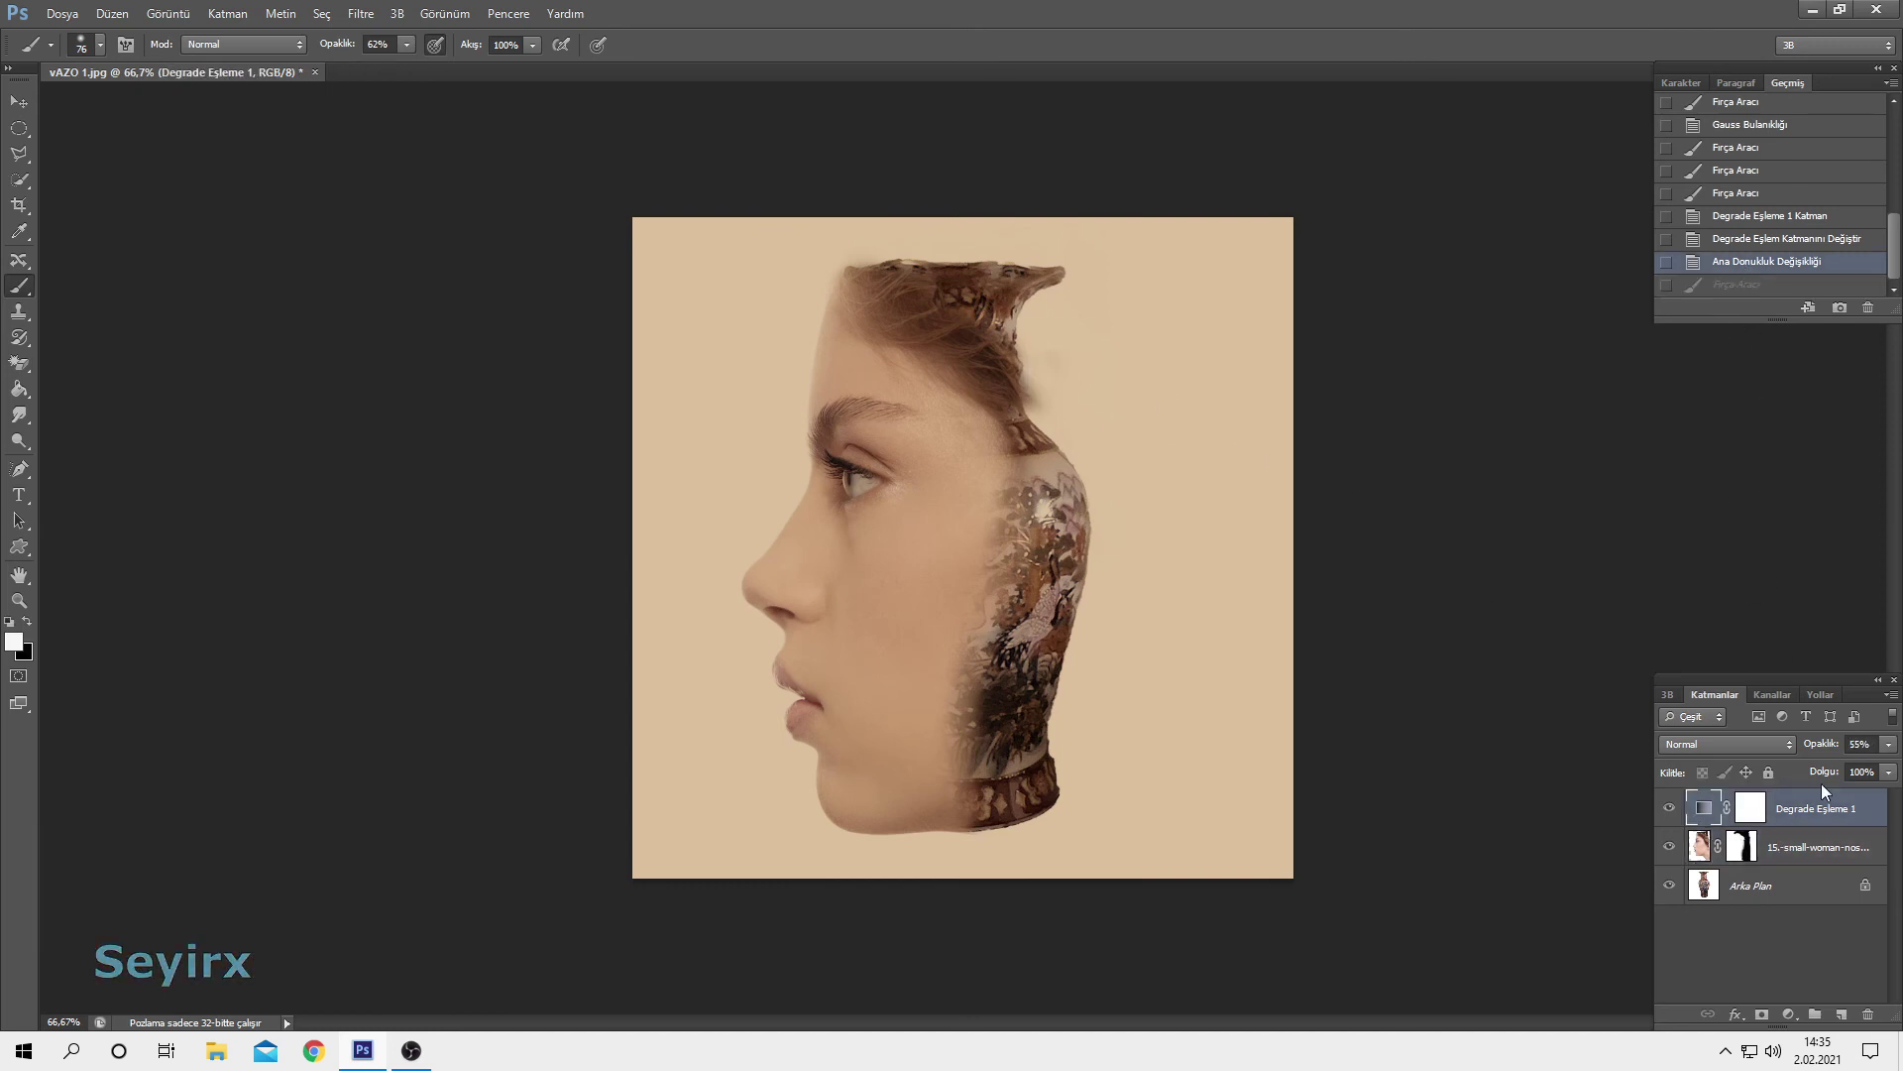
left_click(1747, 846)
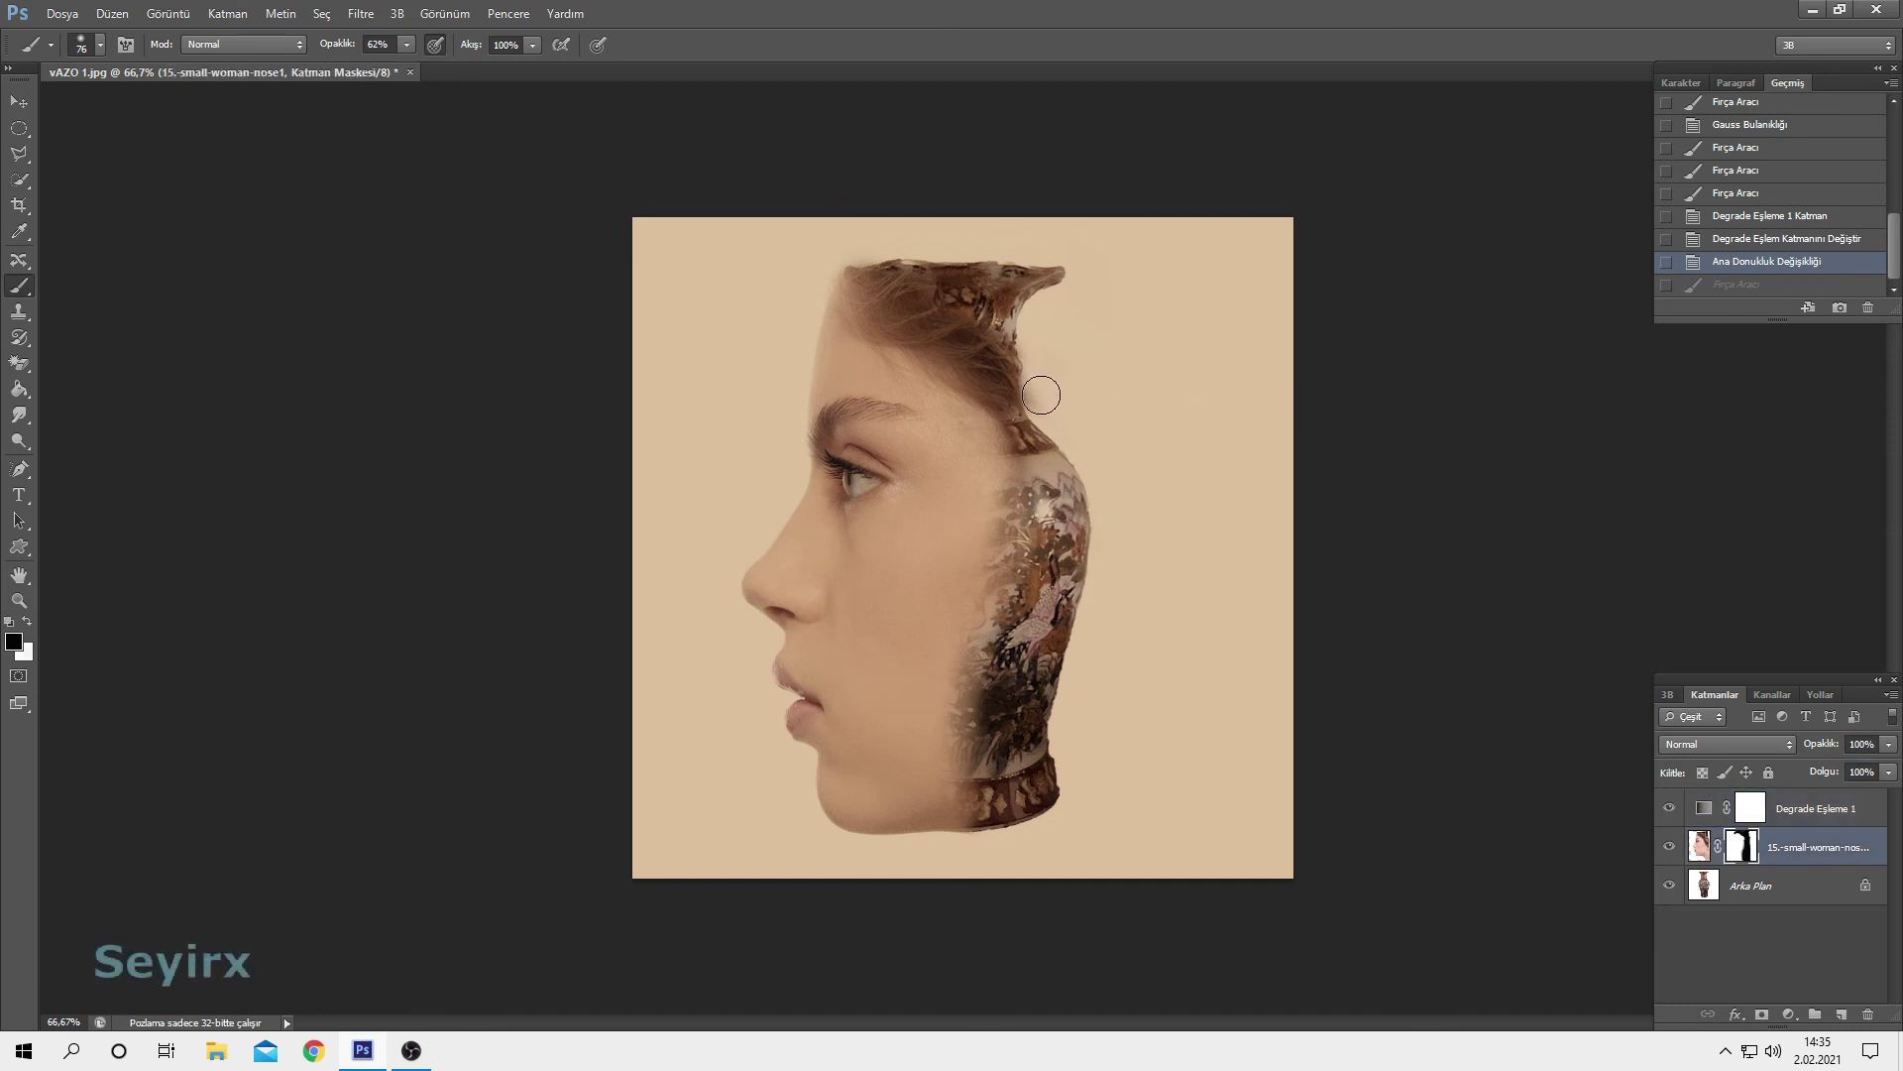
Mask away hair along the vase neck and top rim, then bring up Save As
left_click(1041, 395)
scroll(1041, 395, "up", 2, "alt")
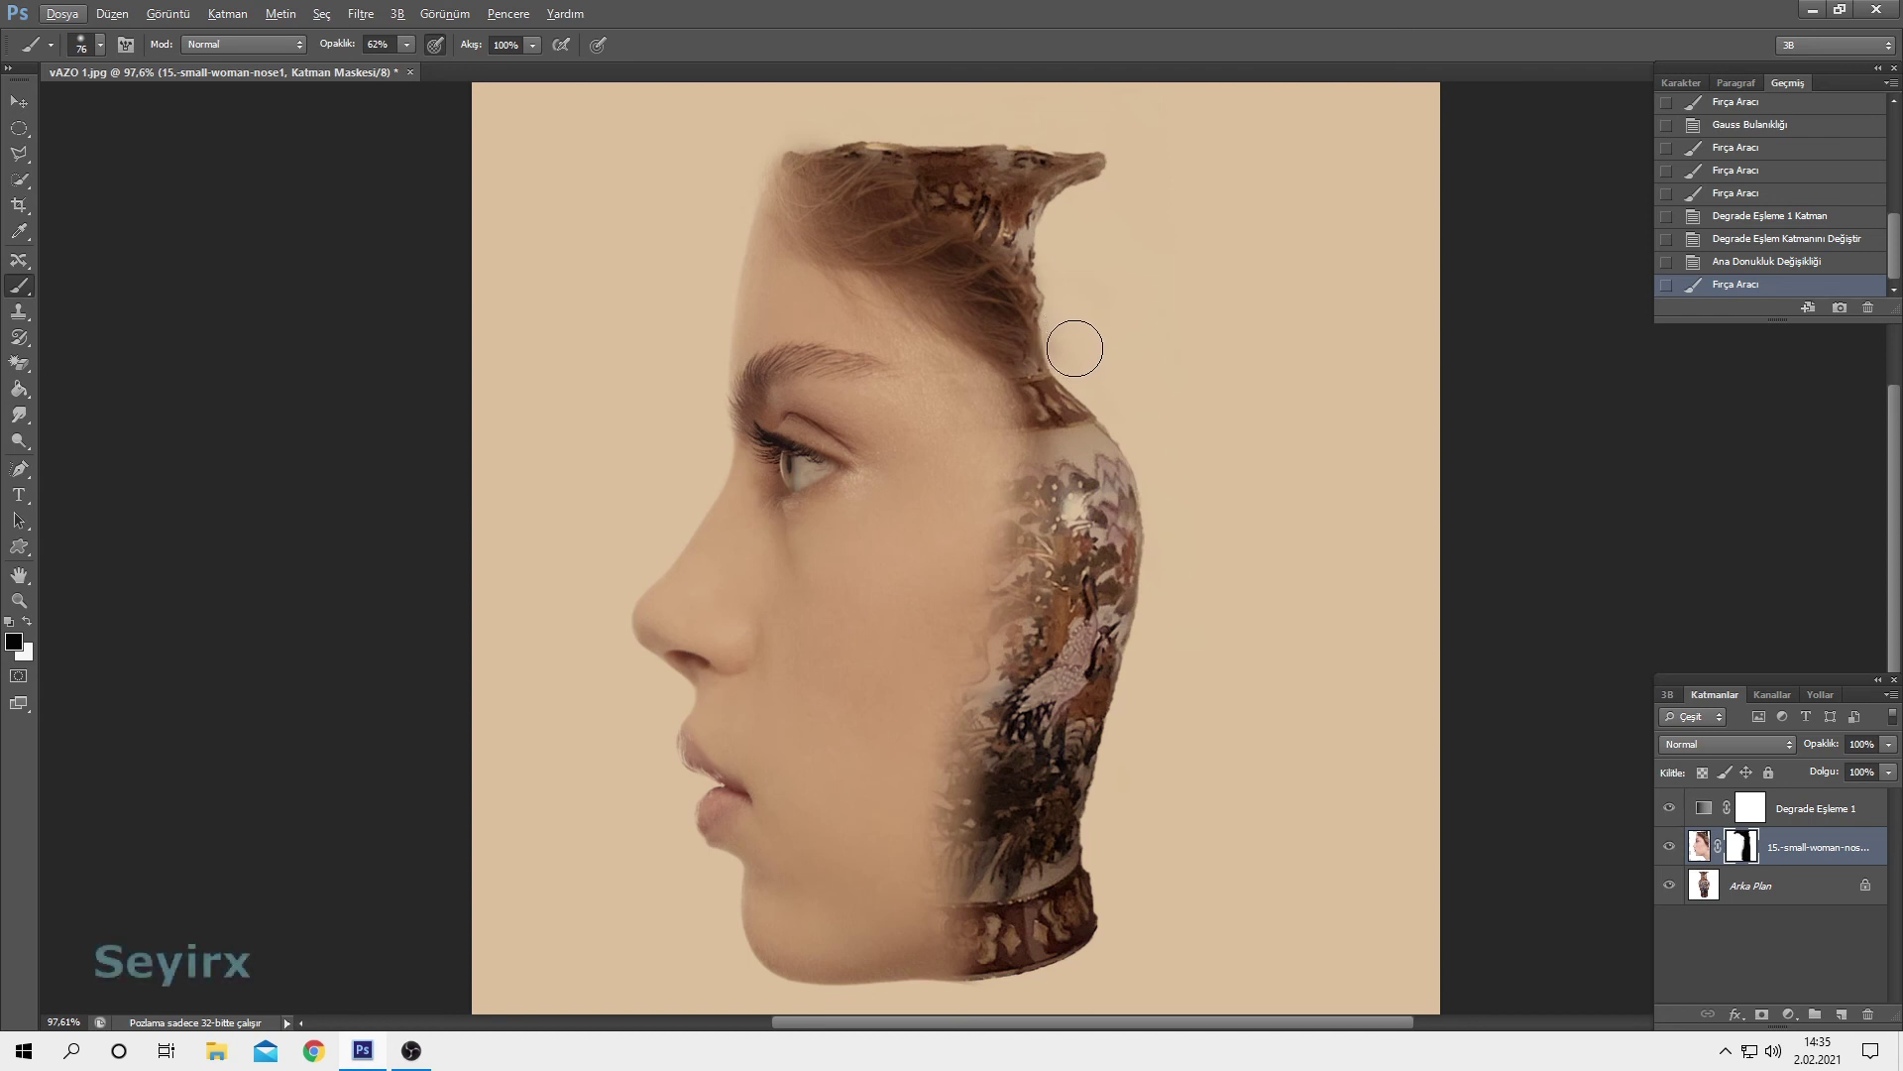
left_click_drag(1079, 339, 1138, 317)
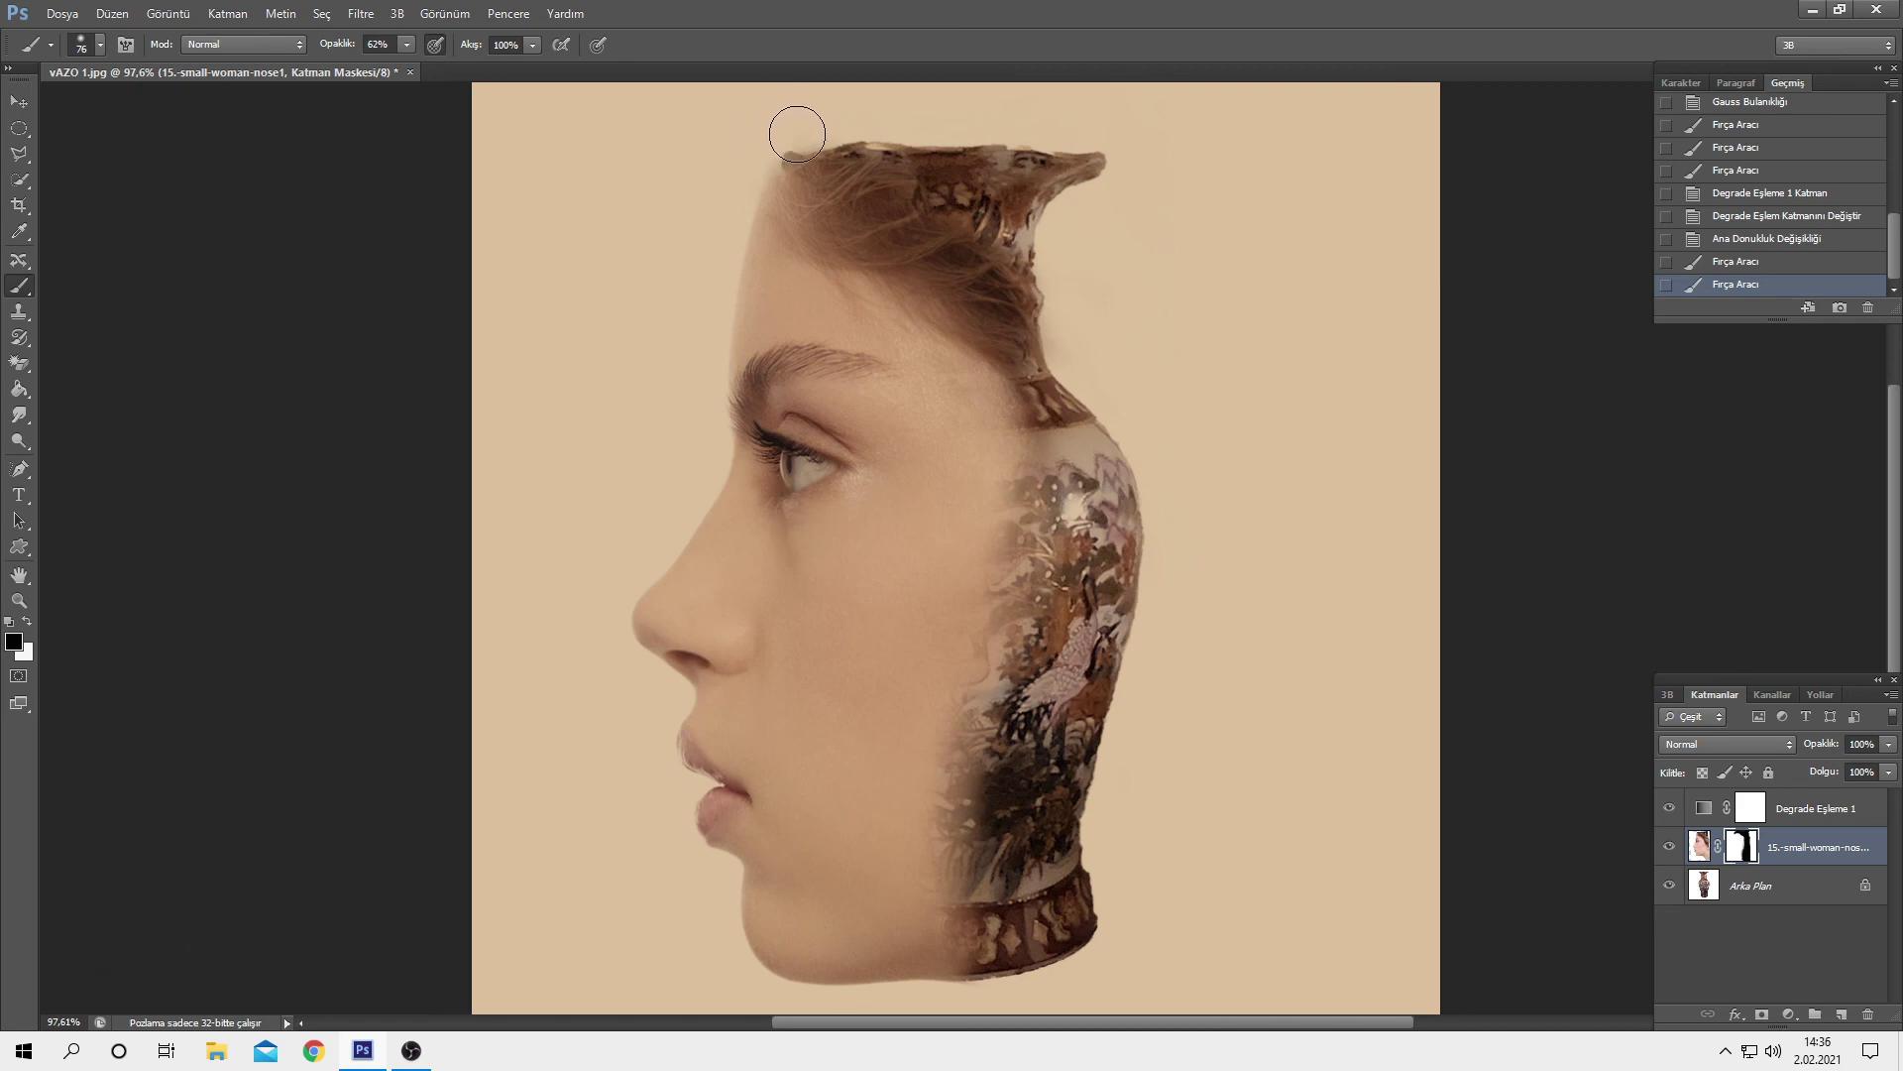
left_click_drag(807, 119, 961, 119)
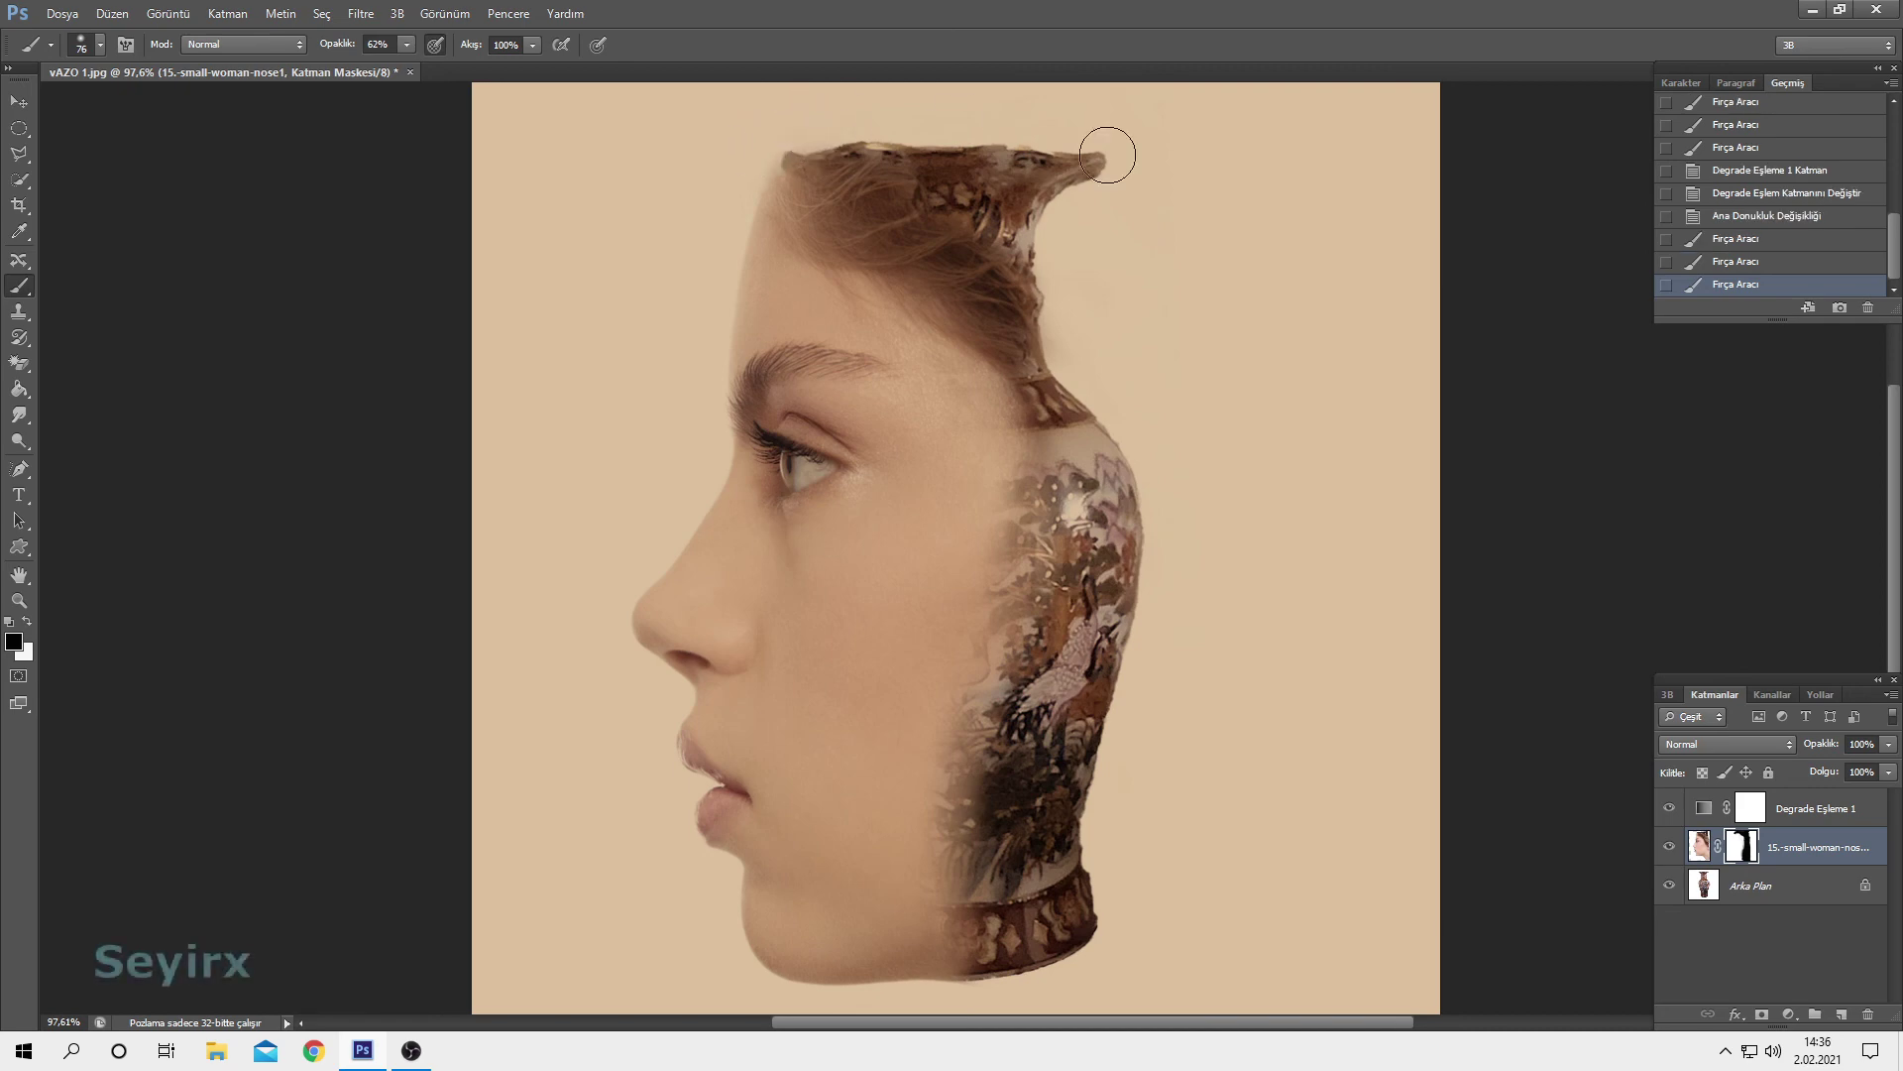
scroll(1181, 525, "down", 2)
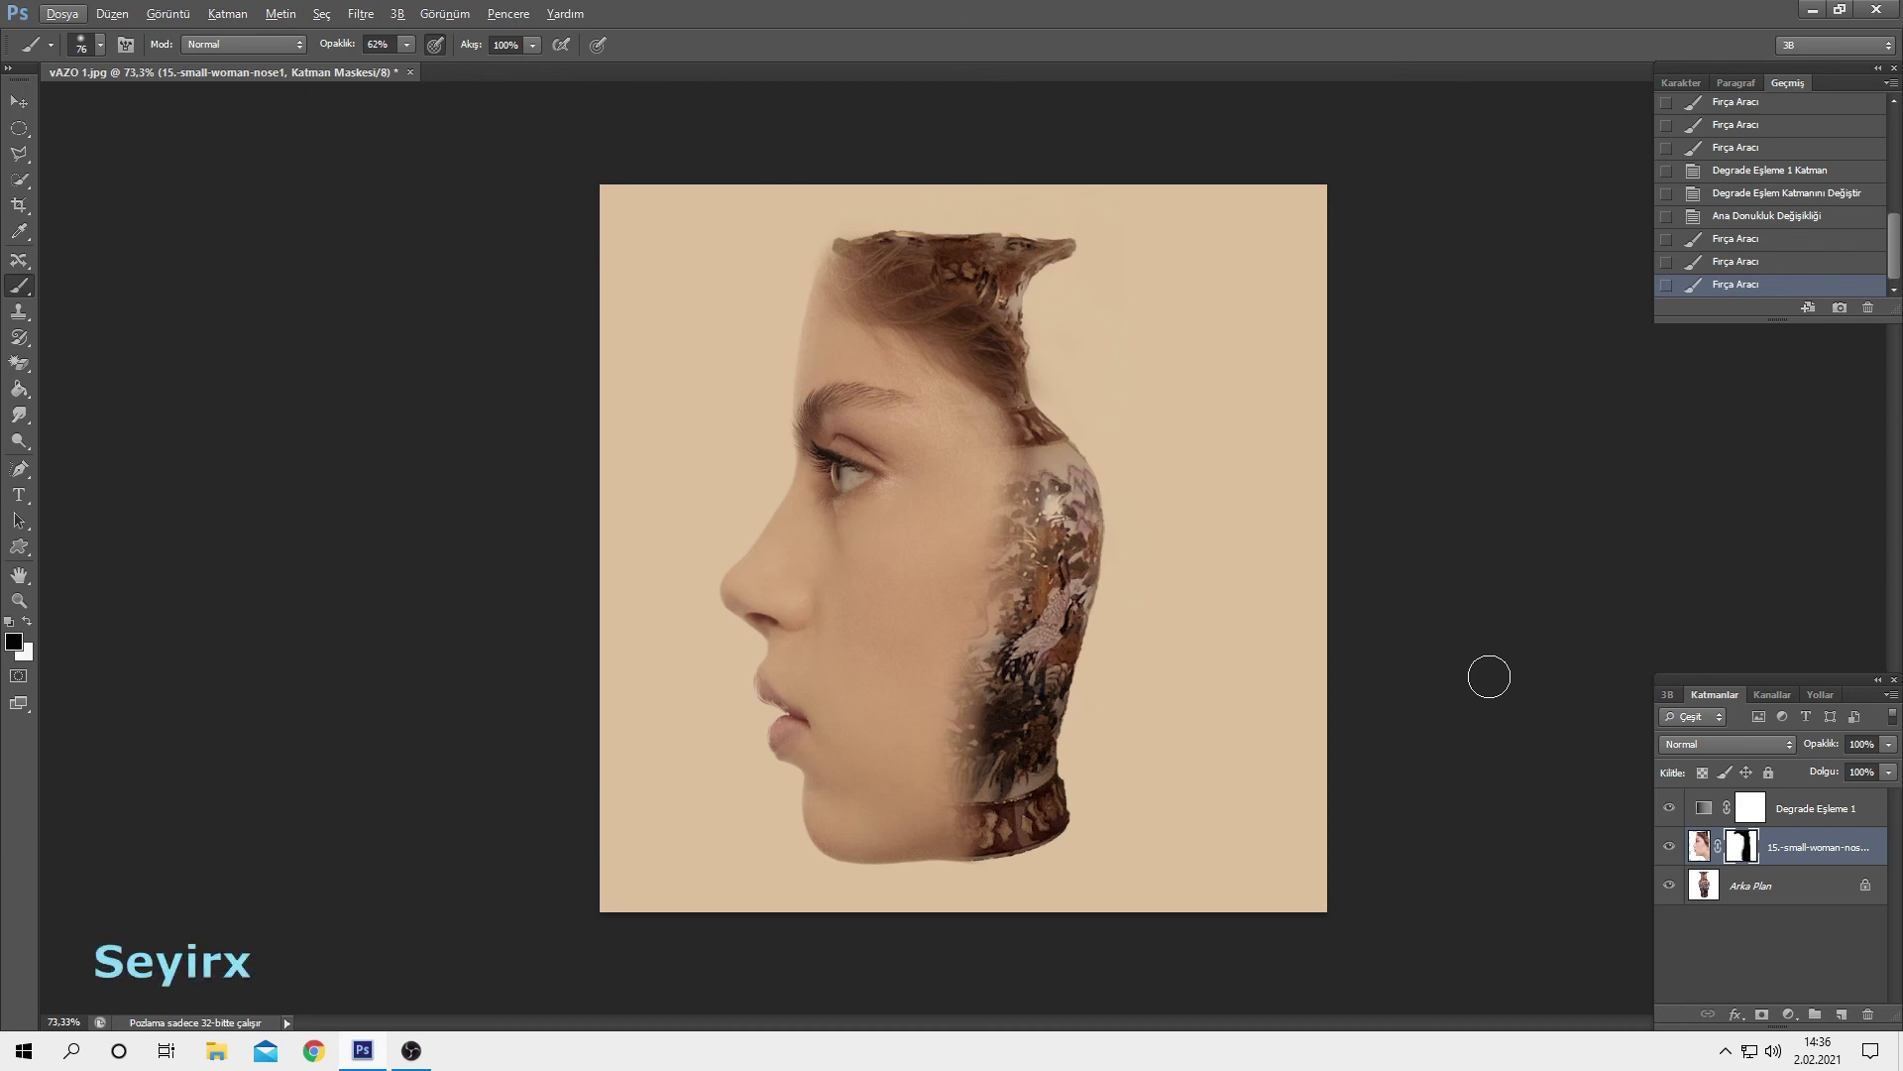
key("ctrl+shift+s")
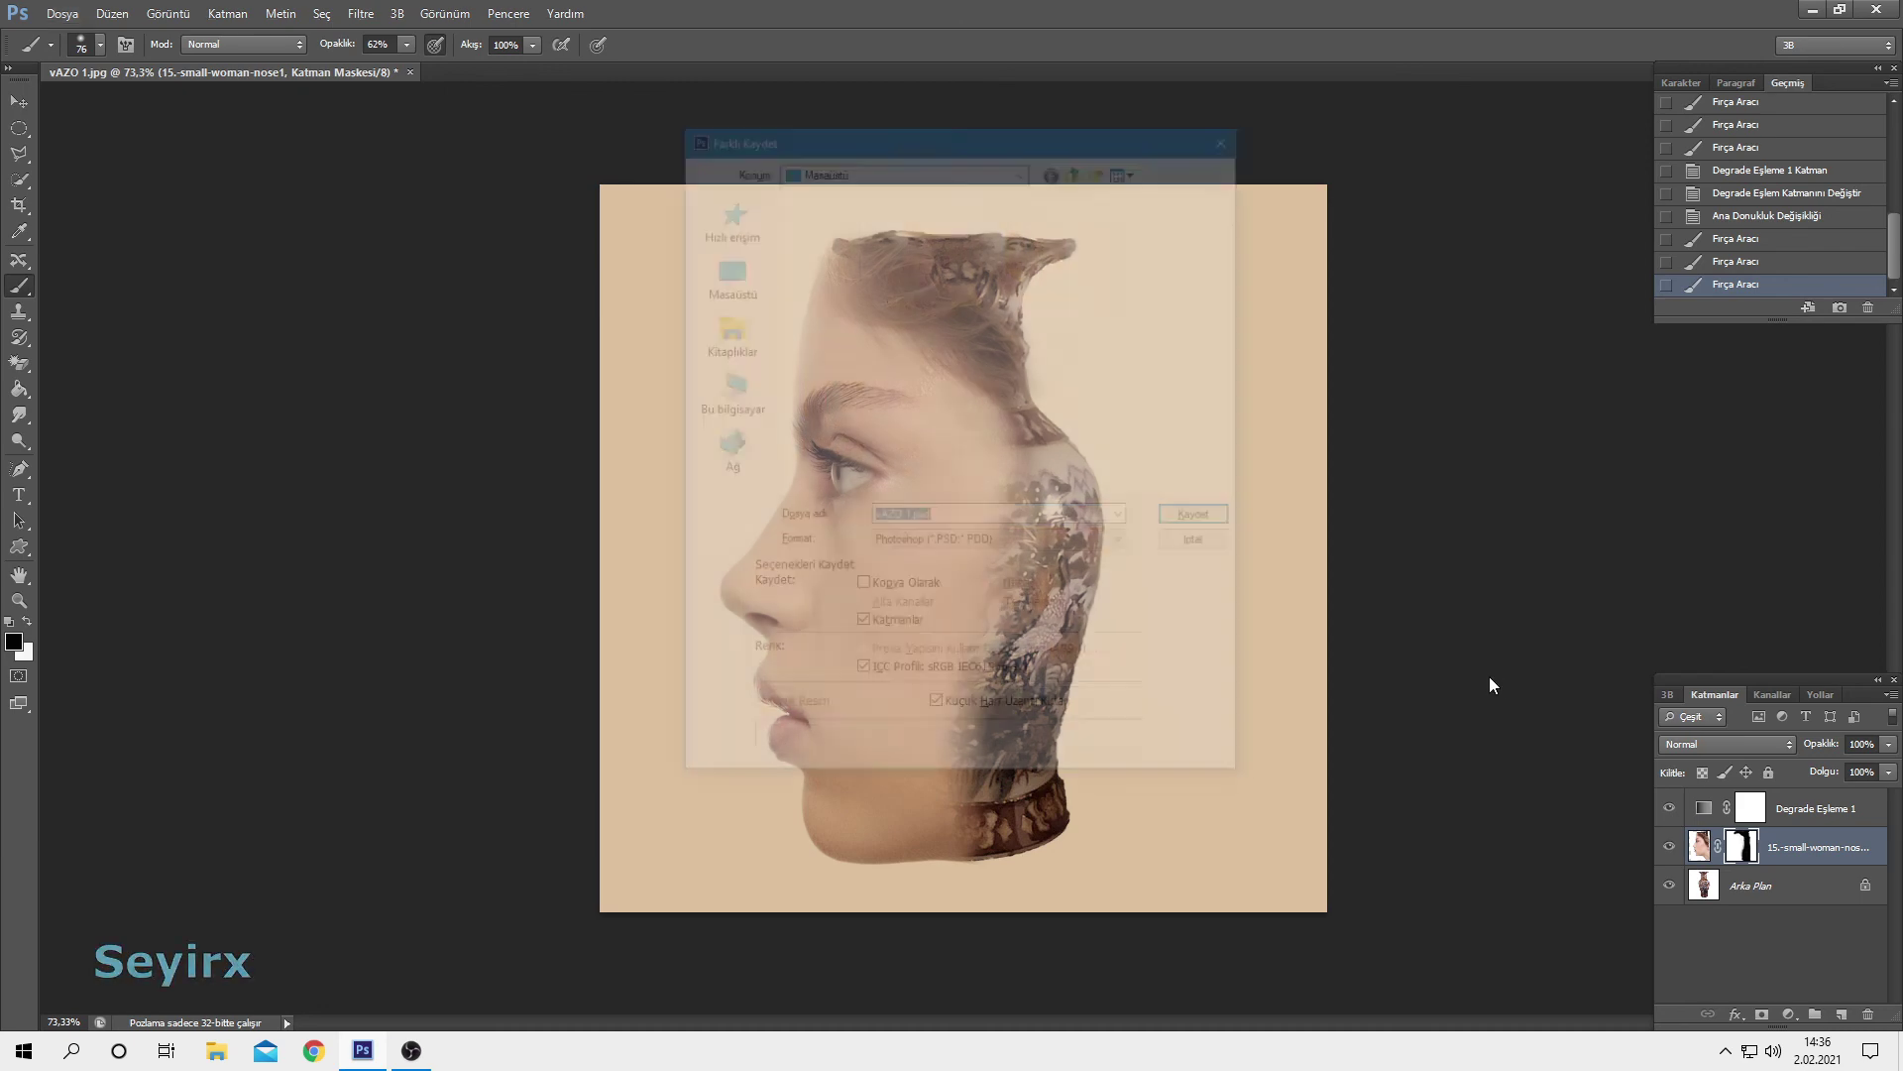
Save the portrait to the desktop (Masaüstü) as a high-quality JPEG, Resim 1.jpg
left_click(957, 166)
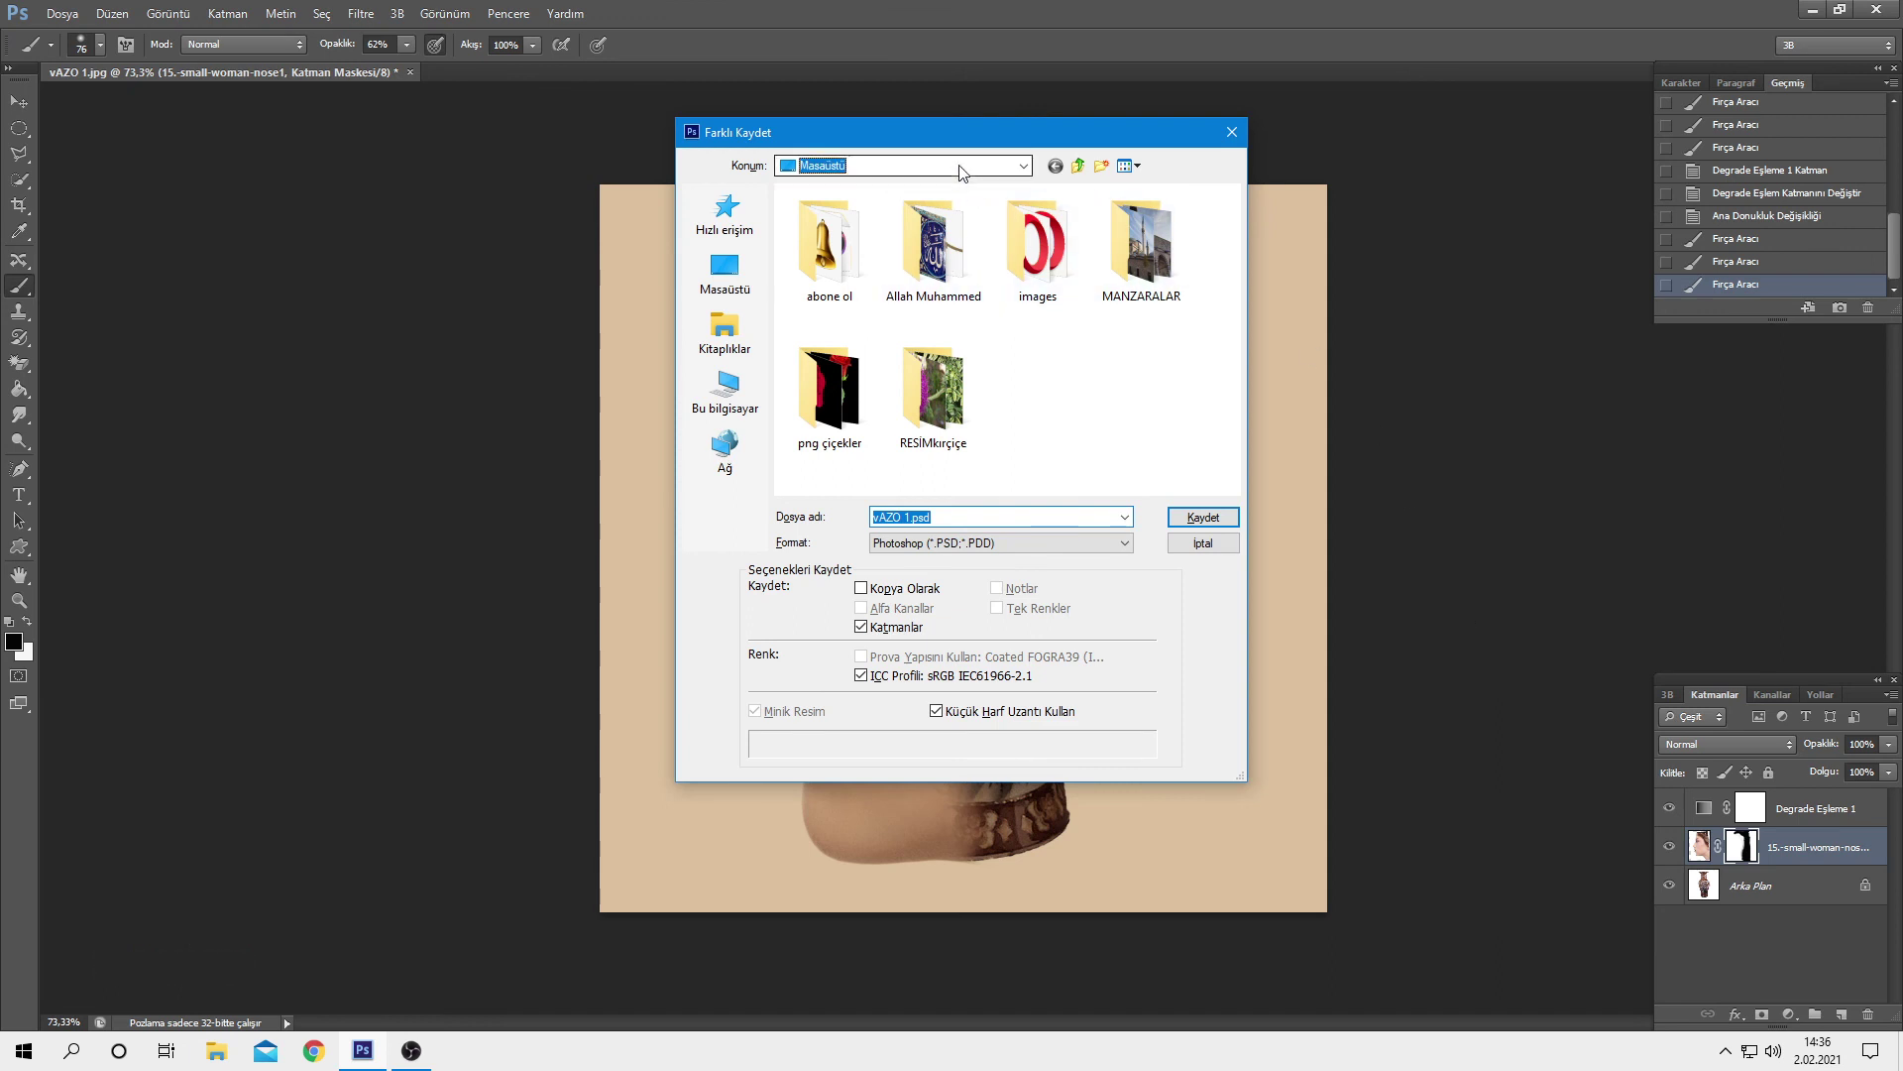
left_click(879, 202)
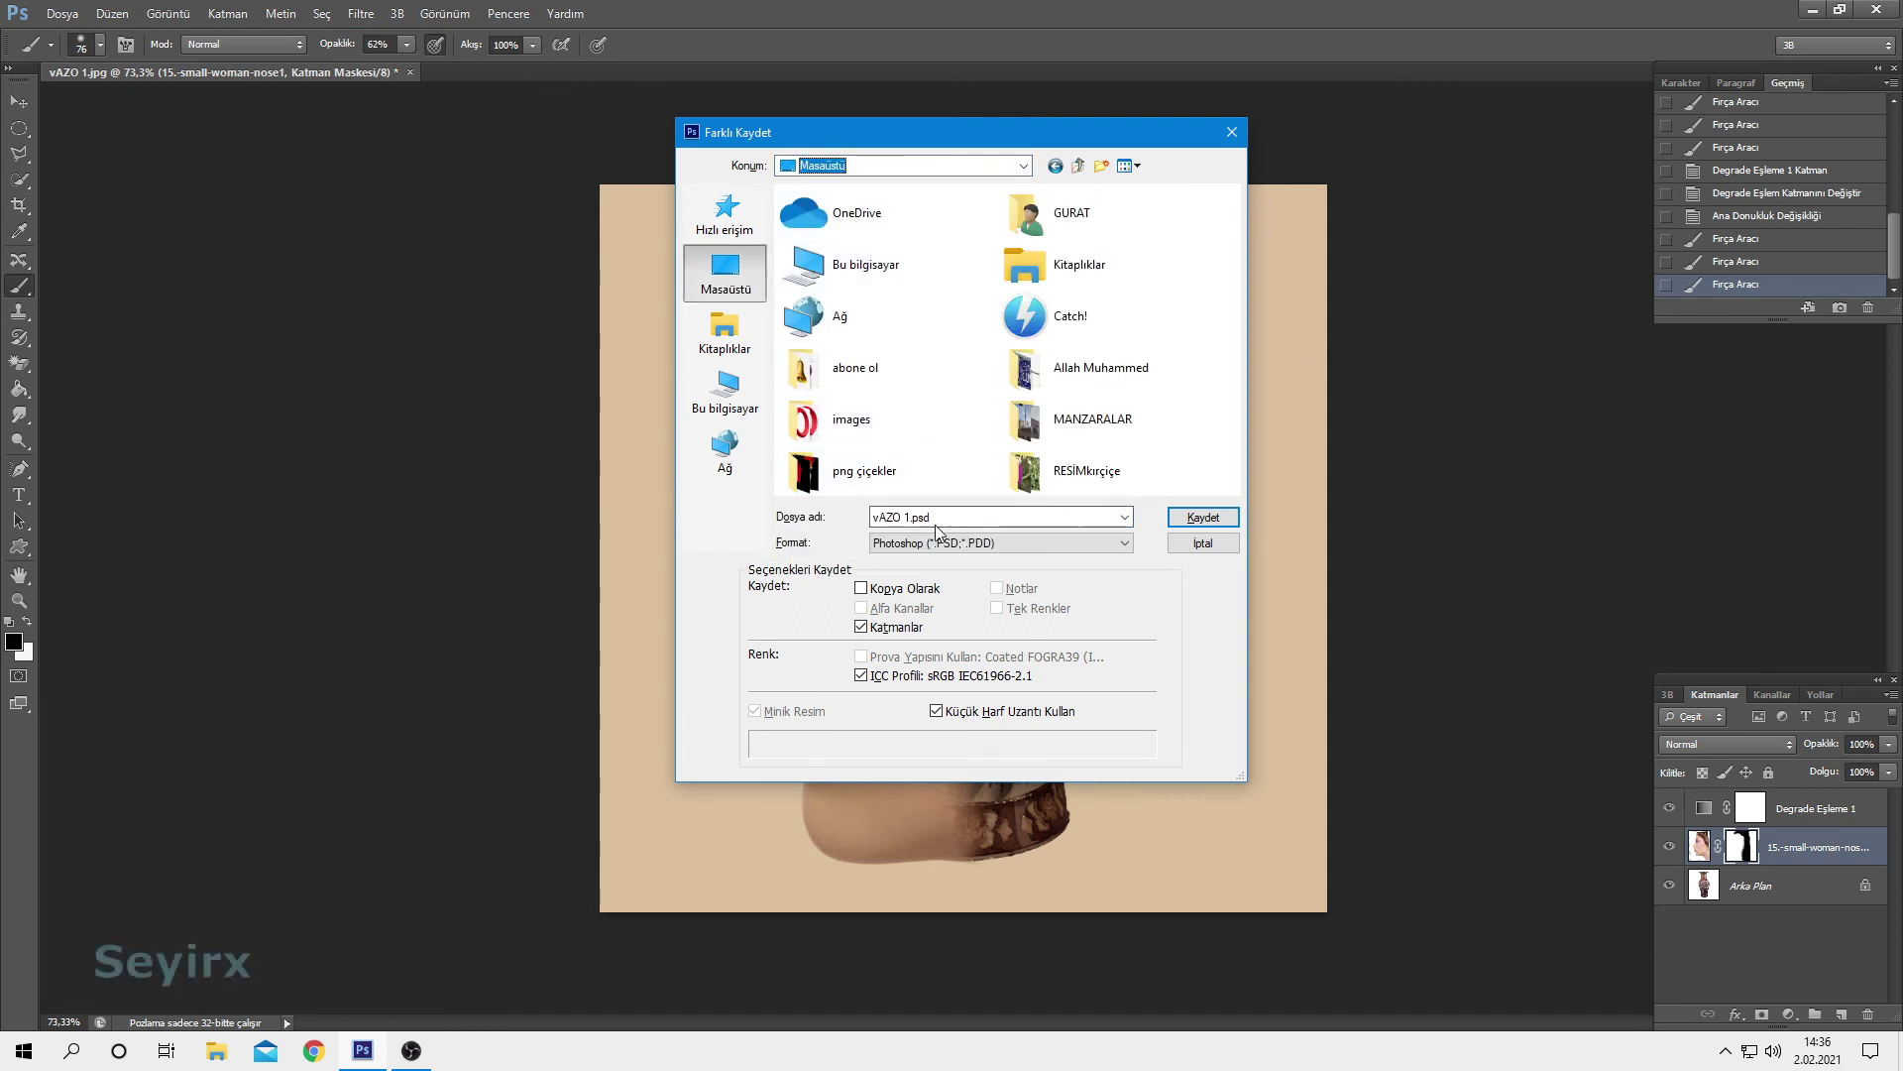
left_click(873, 519)
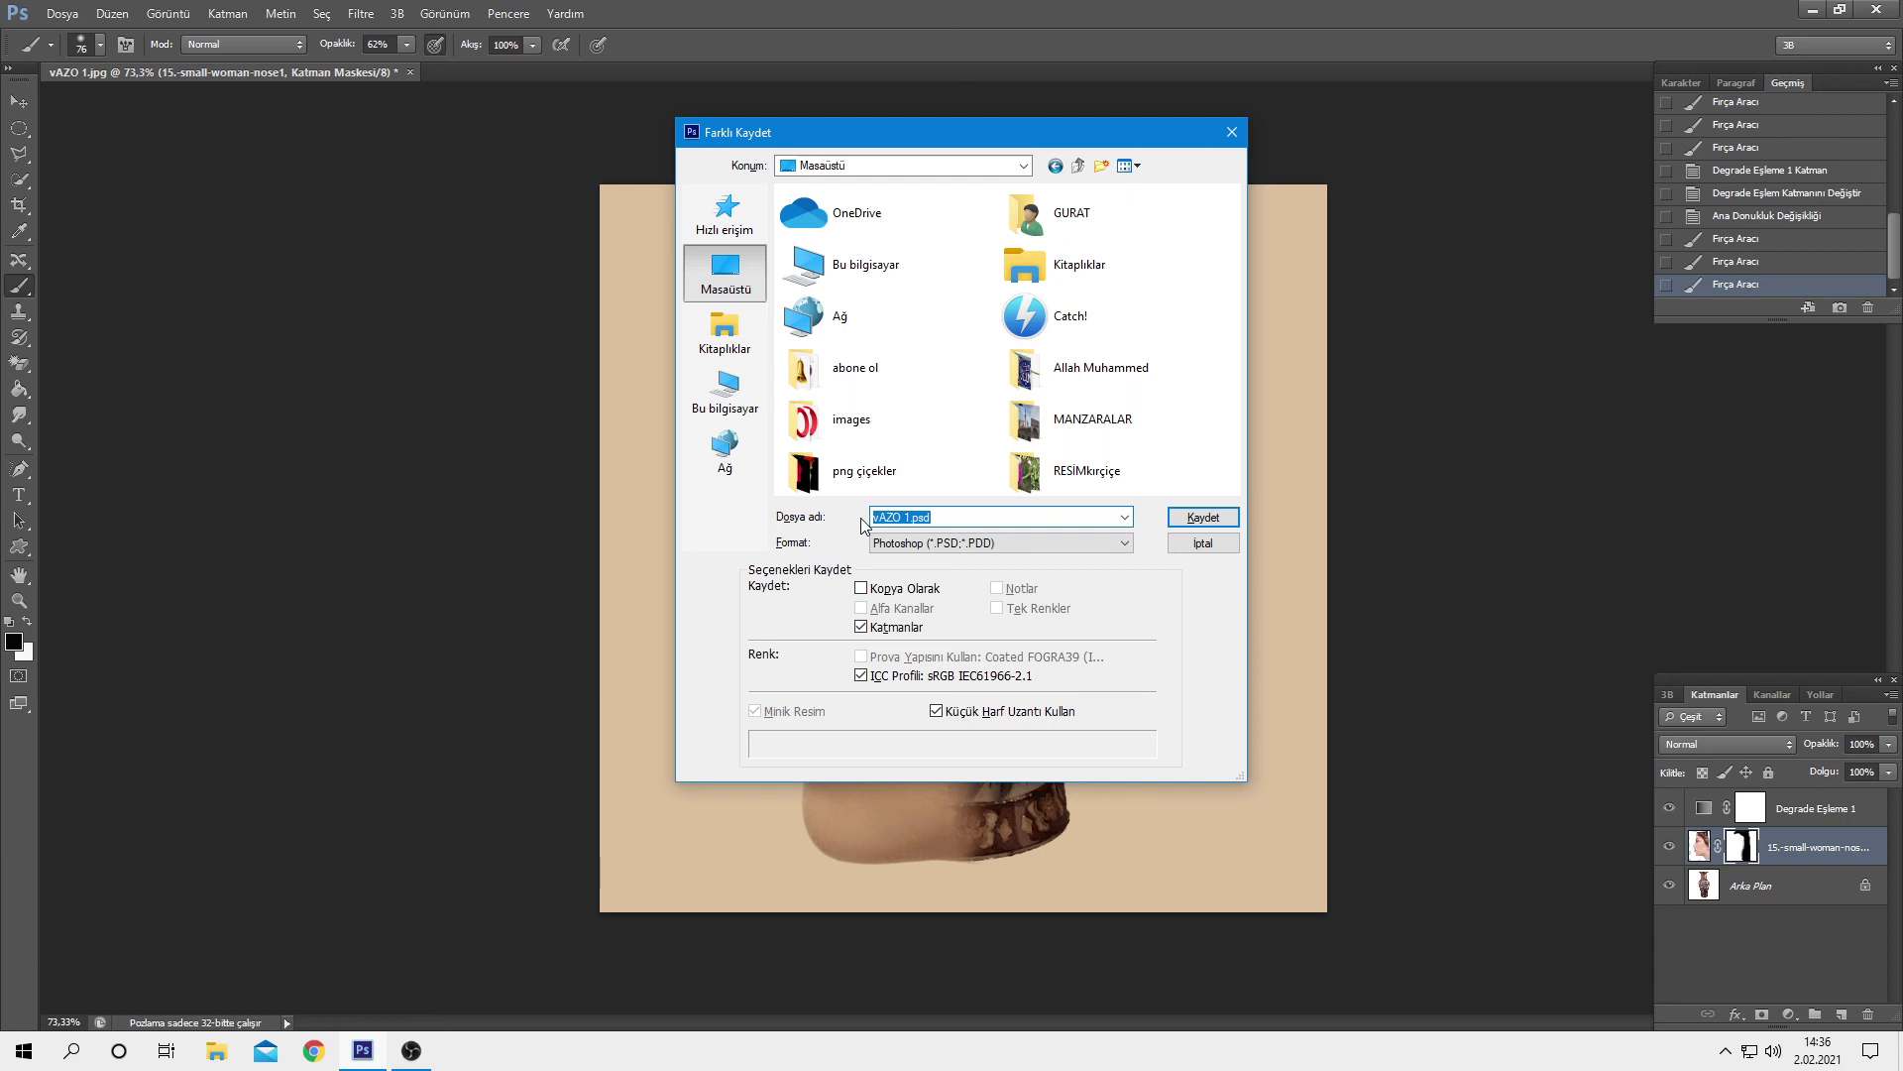
type("Resim 1")
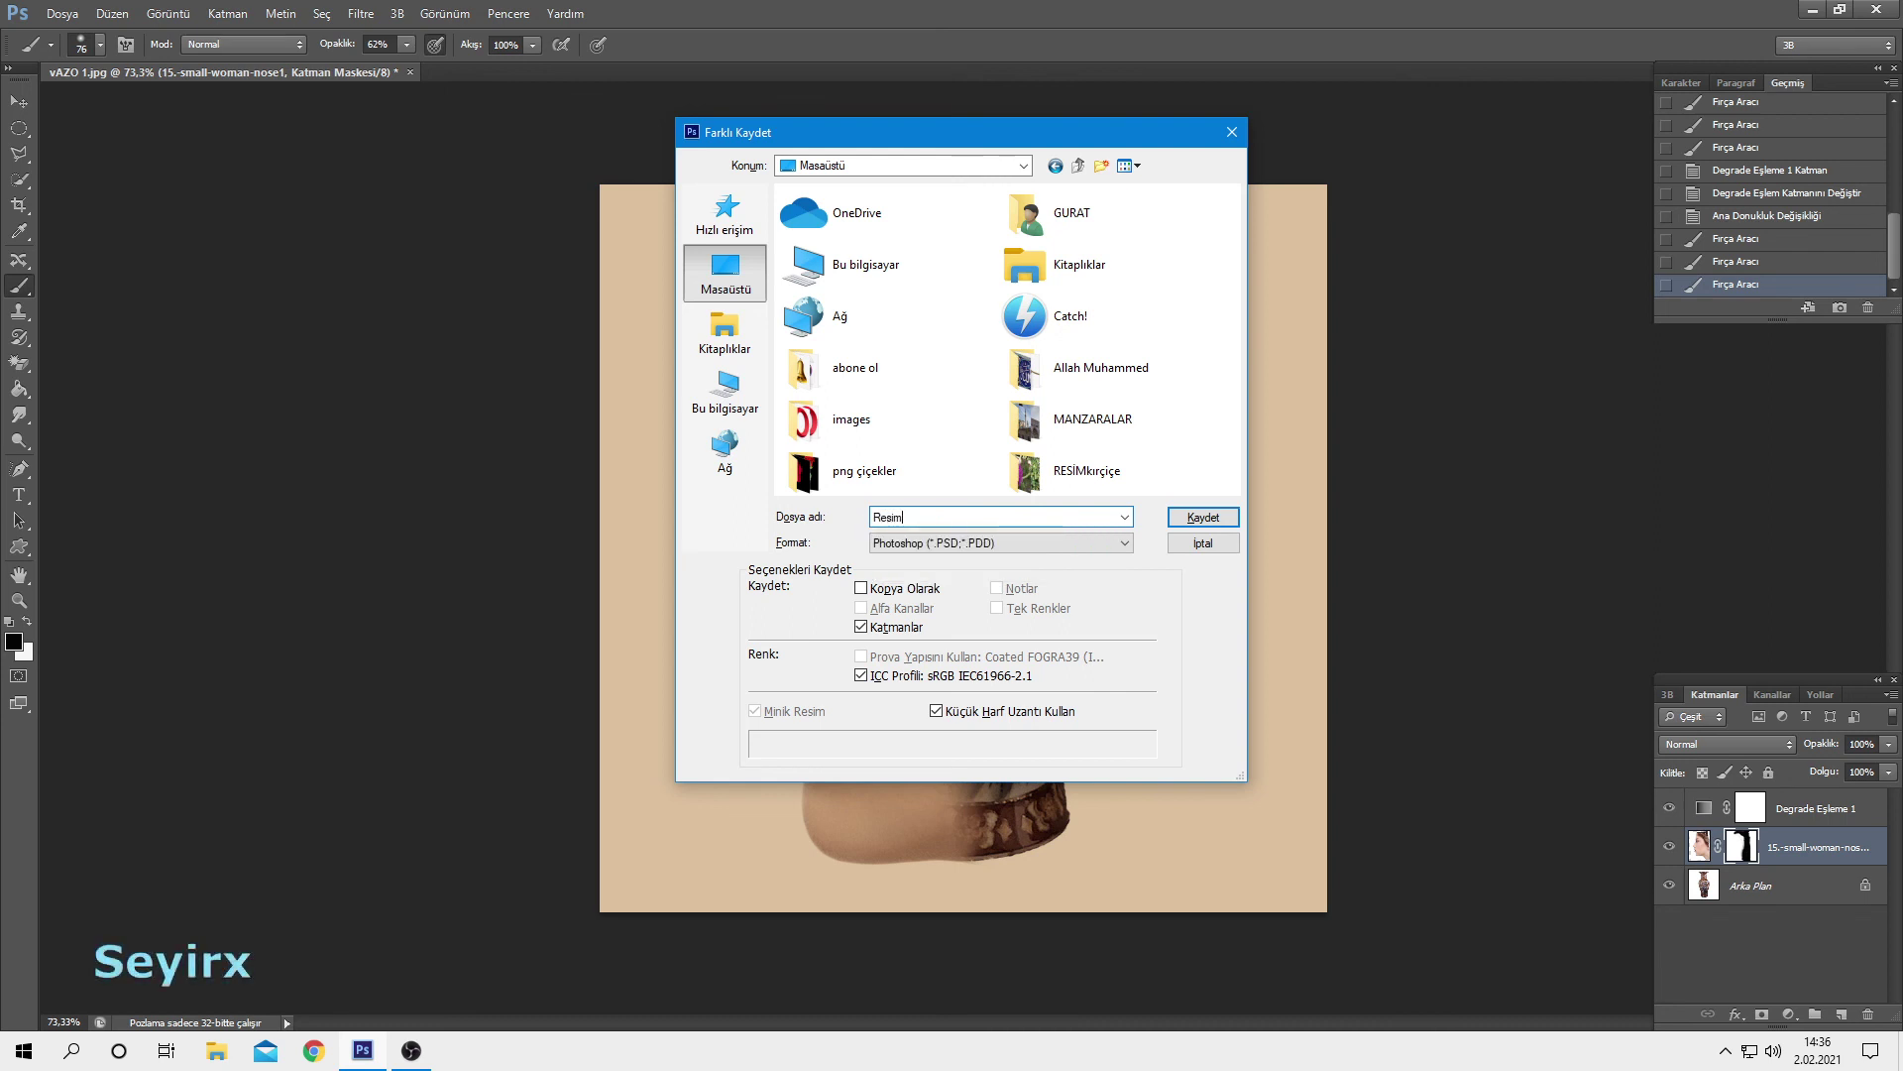
left_click(991, 543)
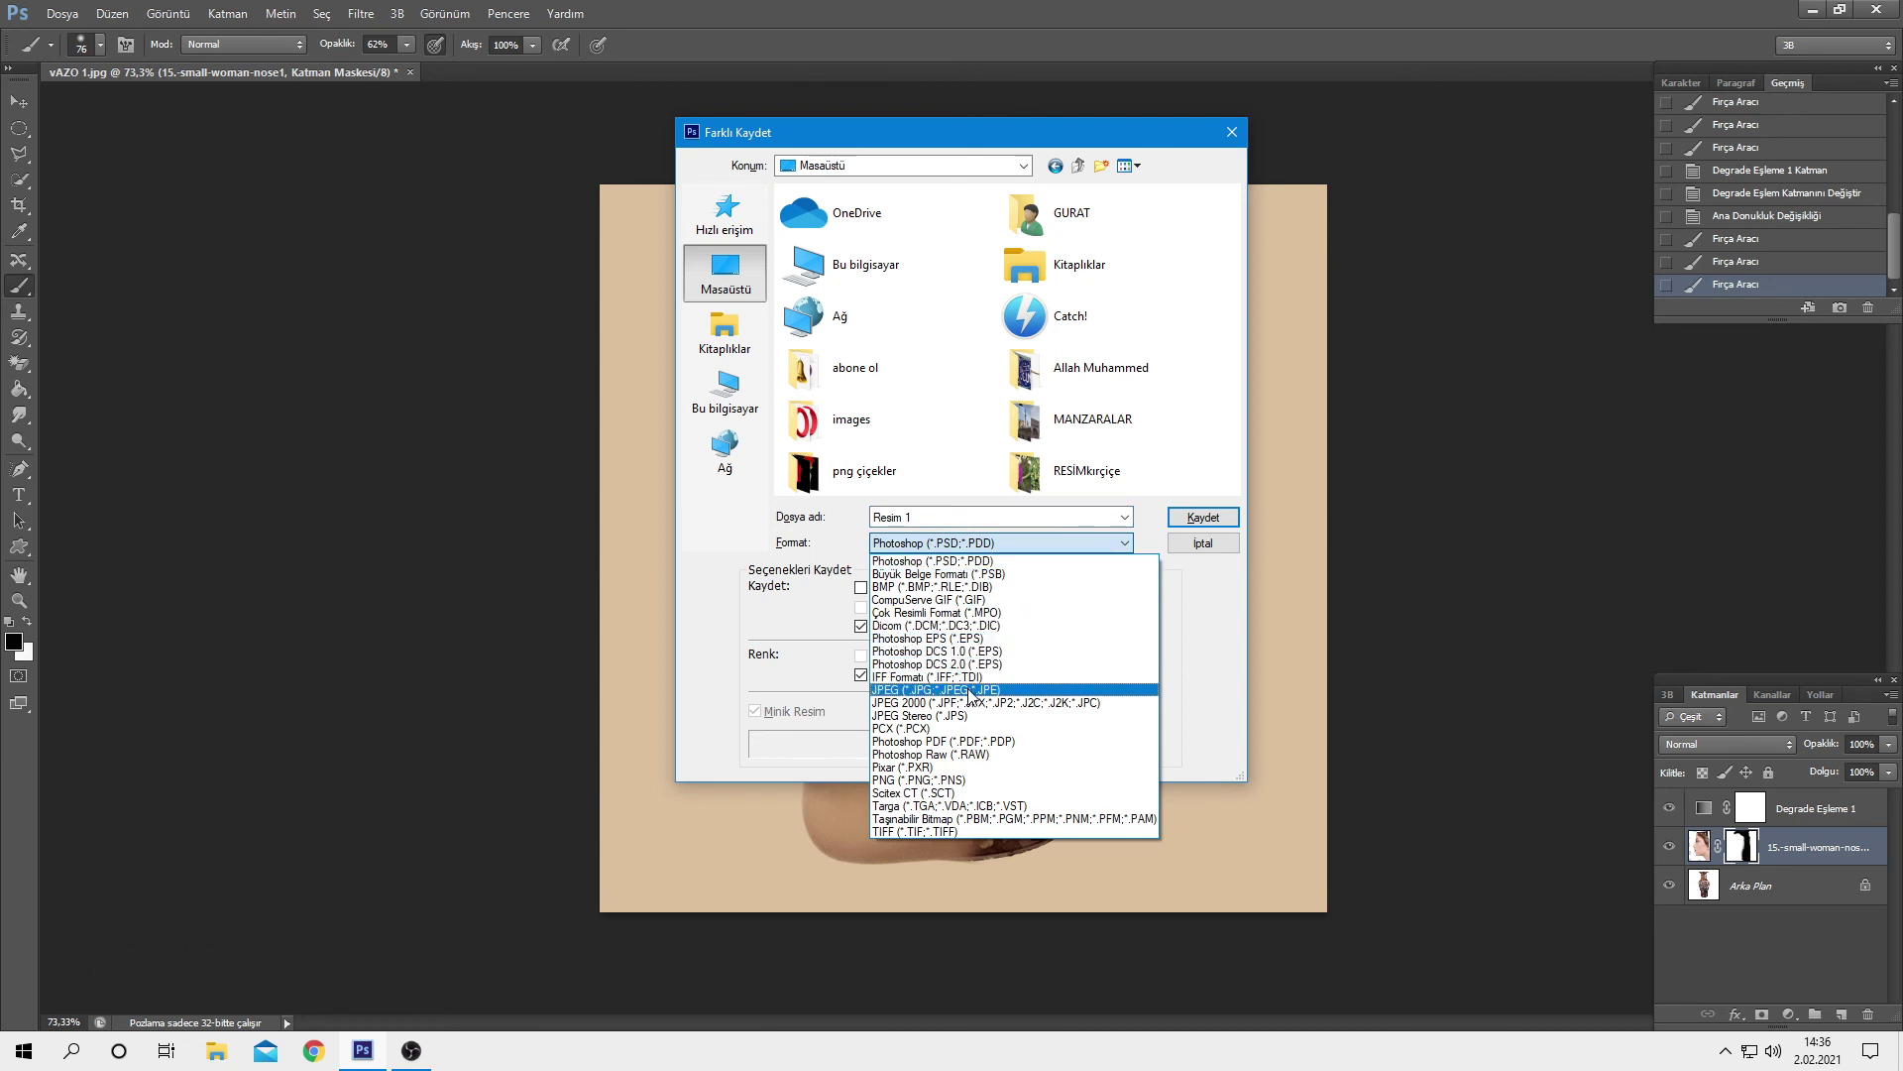
left_click(971, 690)
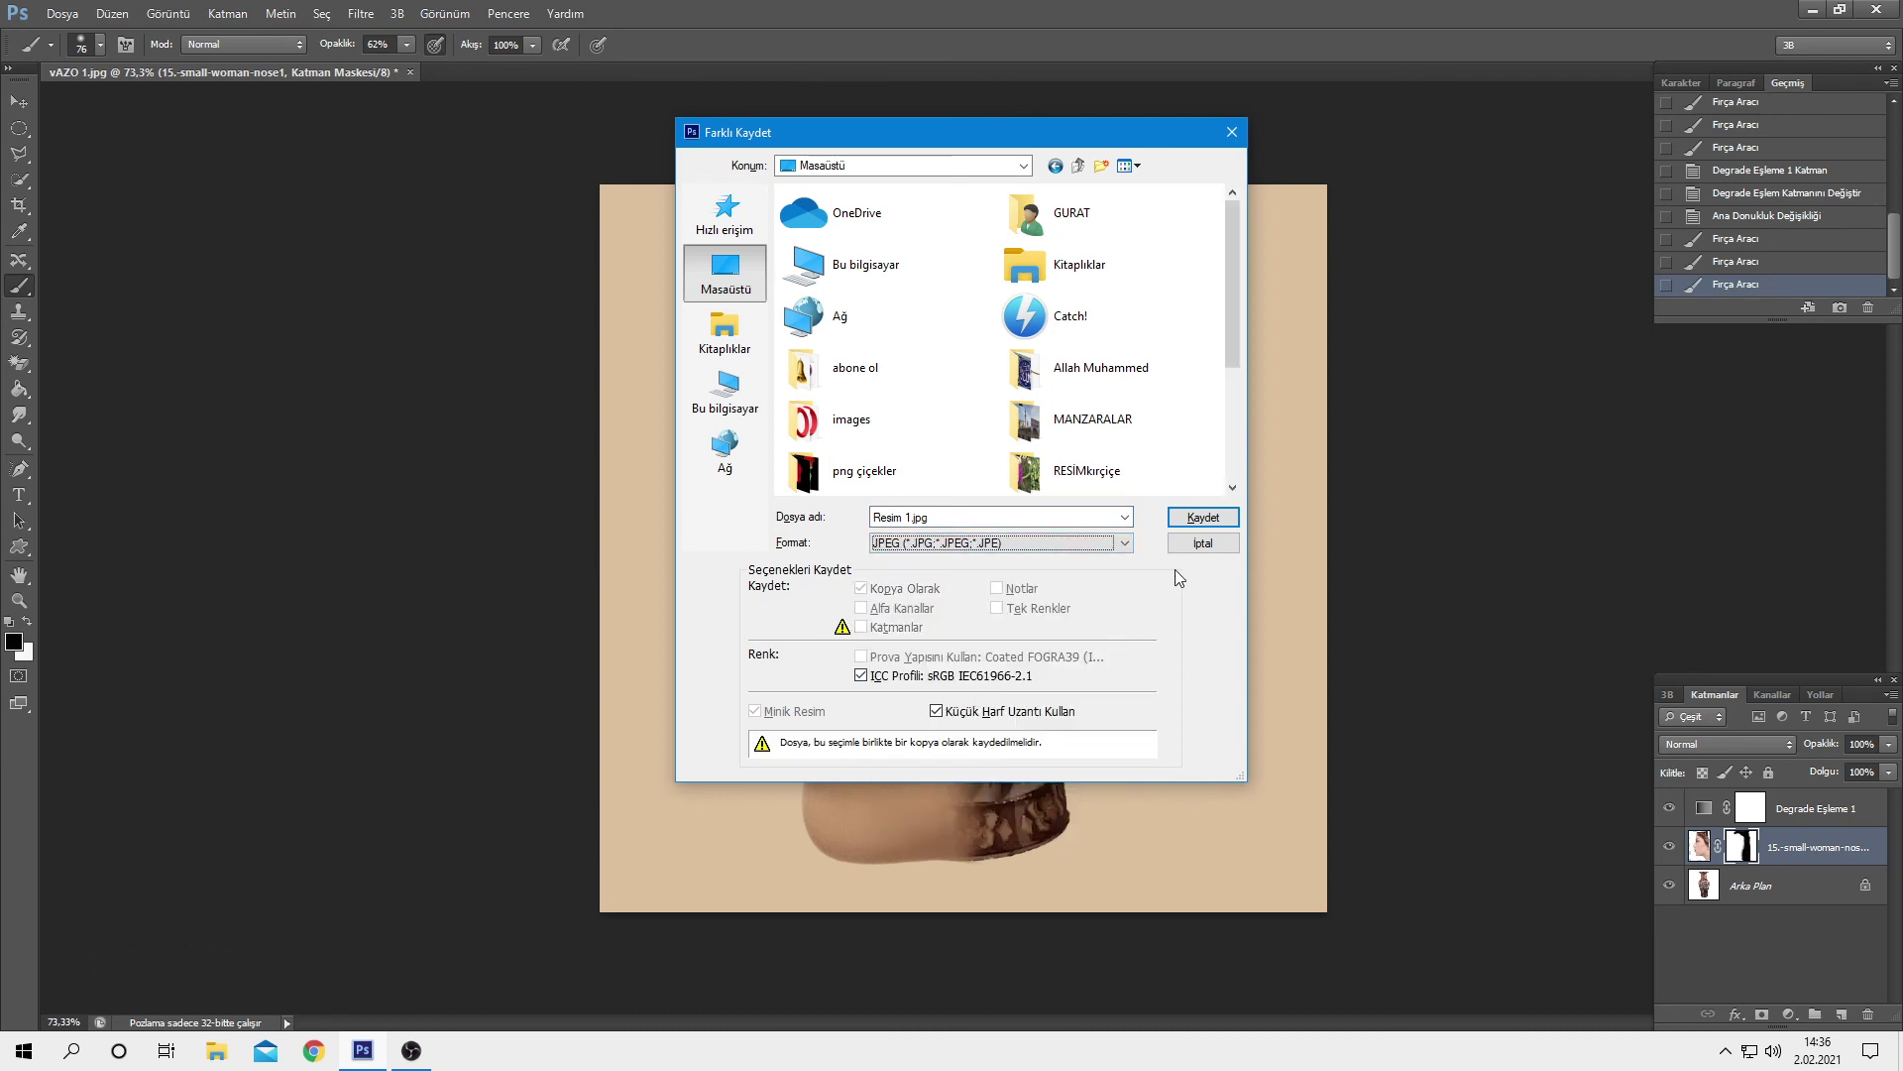
left_click(1204, 518)
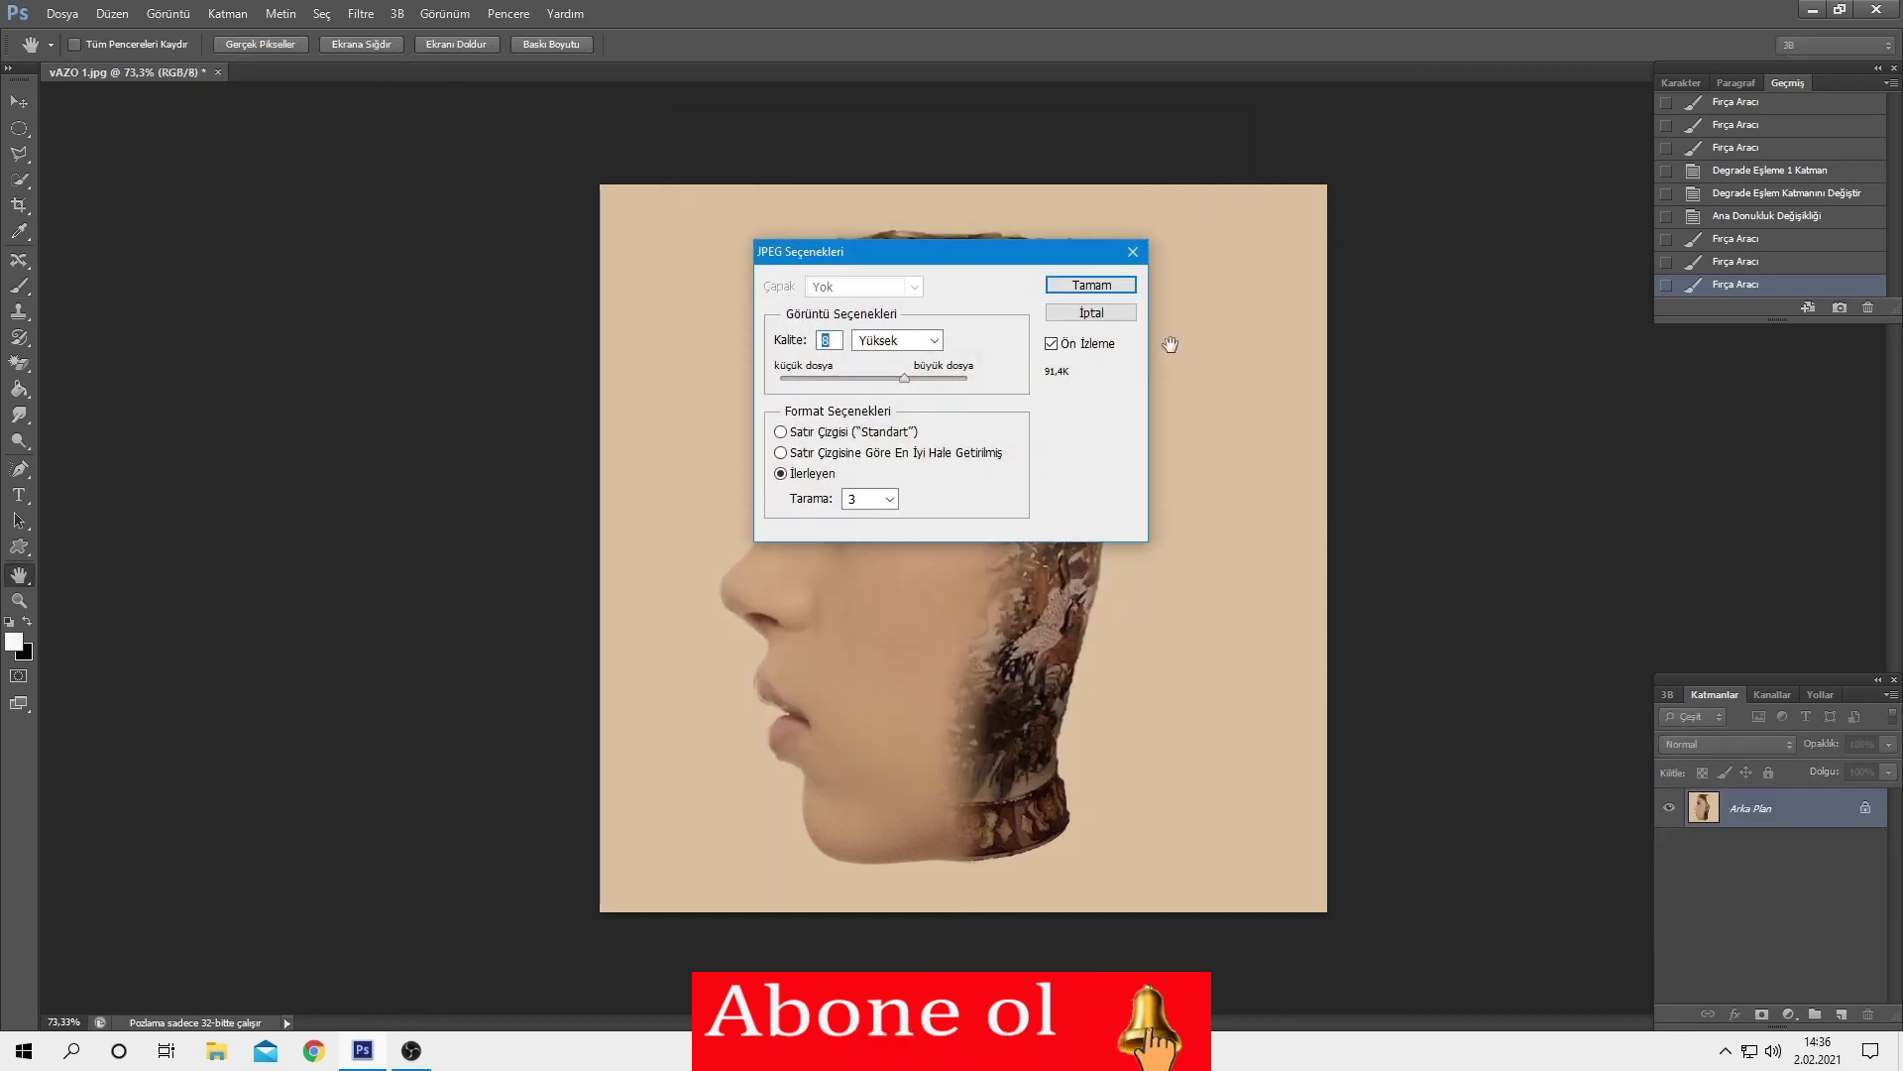
left_click(1108, 285)
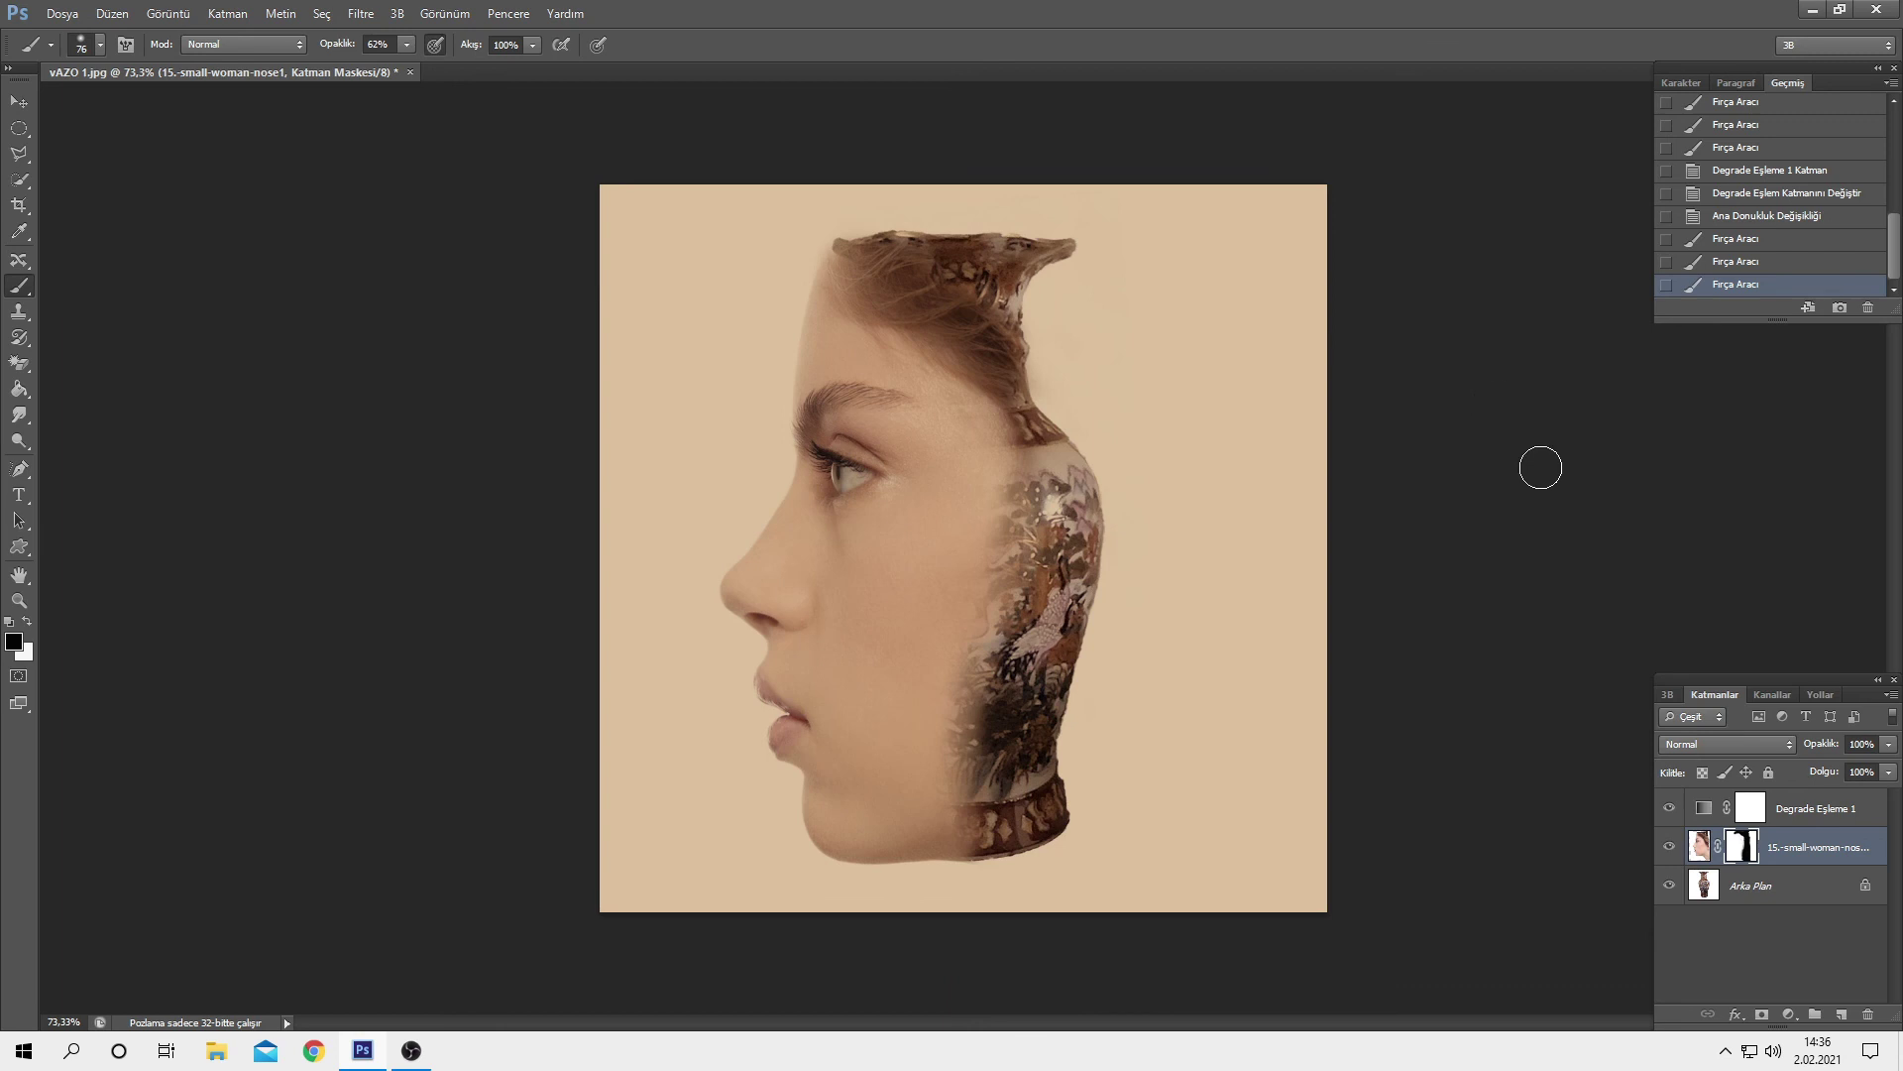
left_click(16, 104)
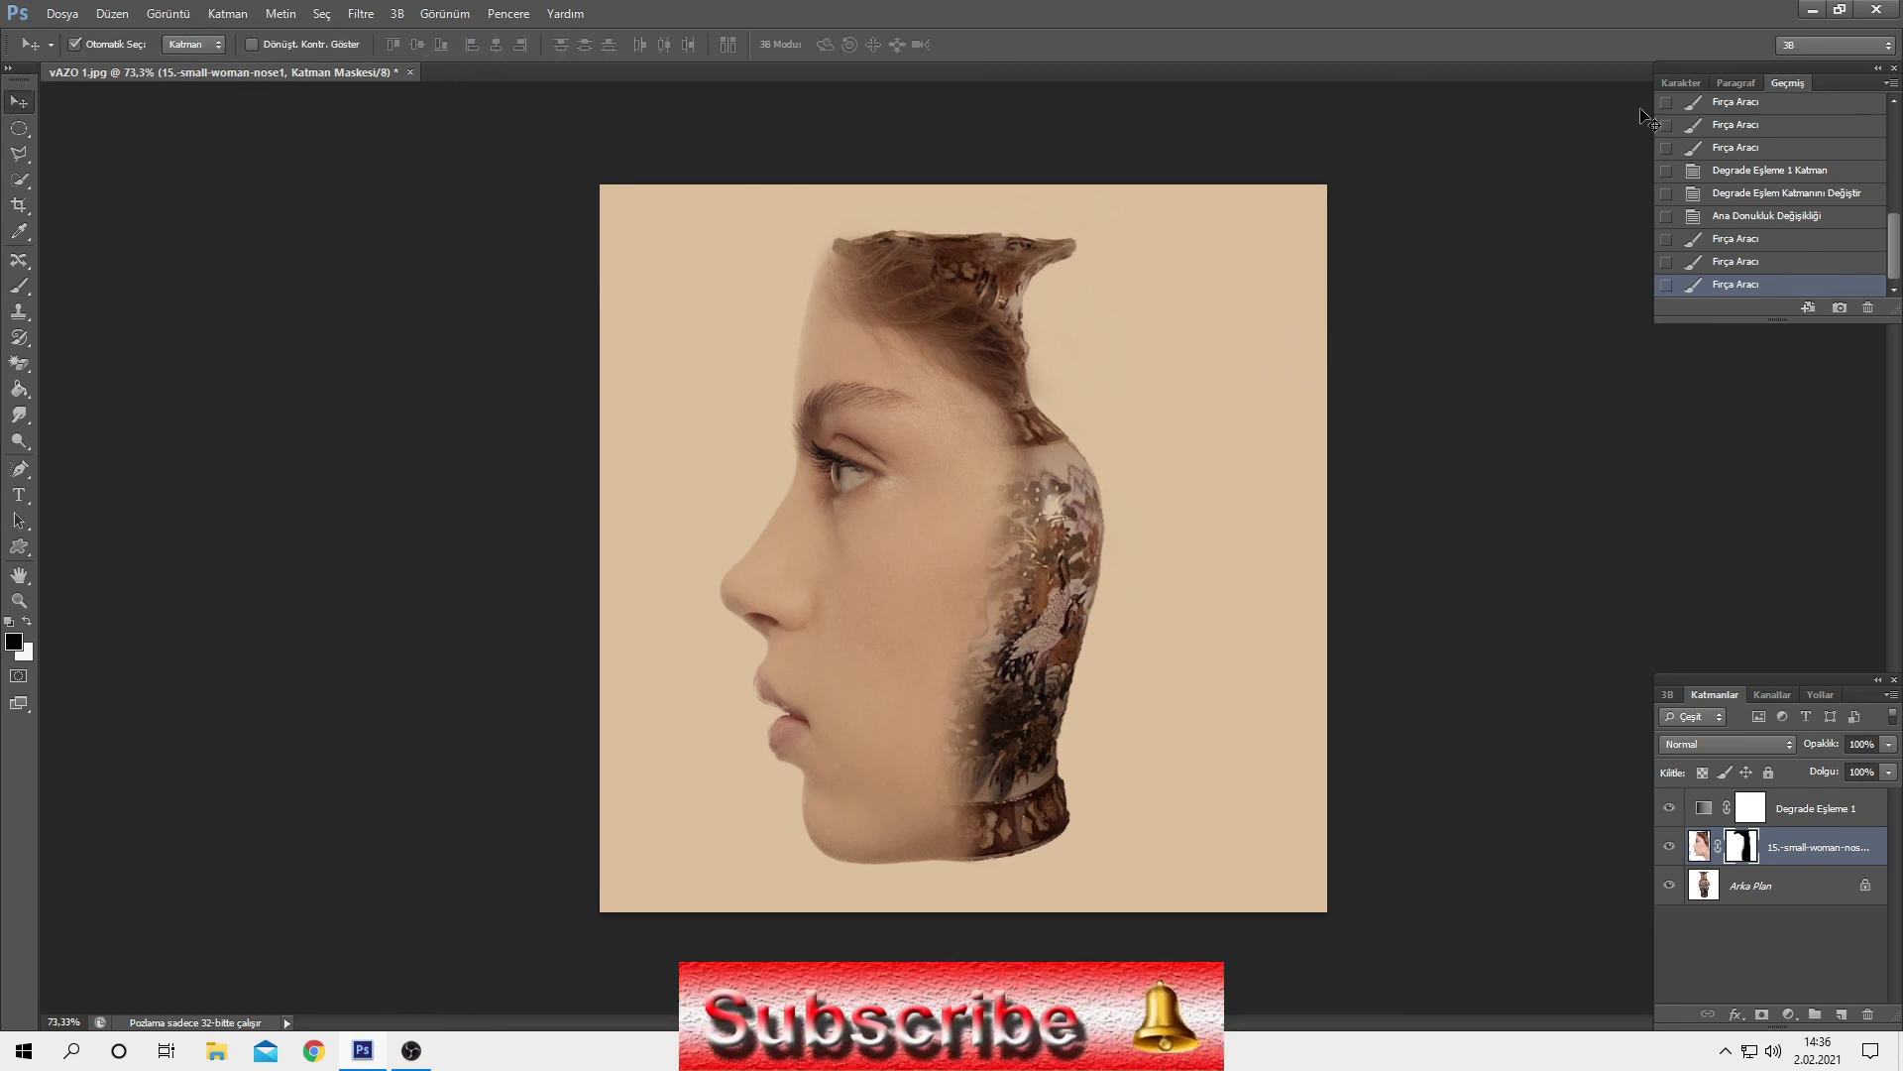